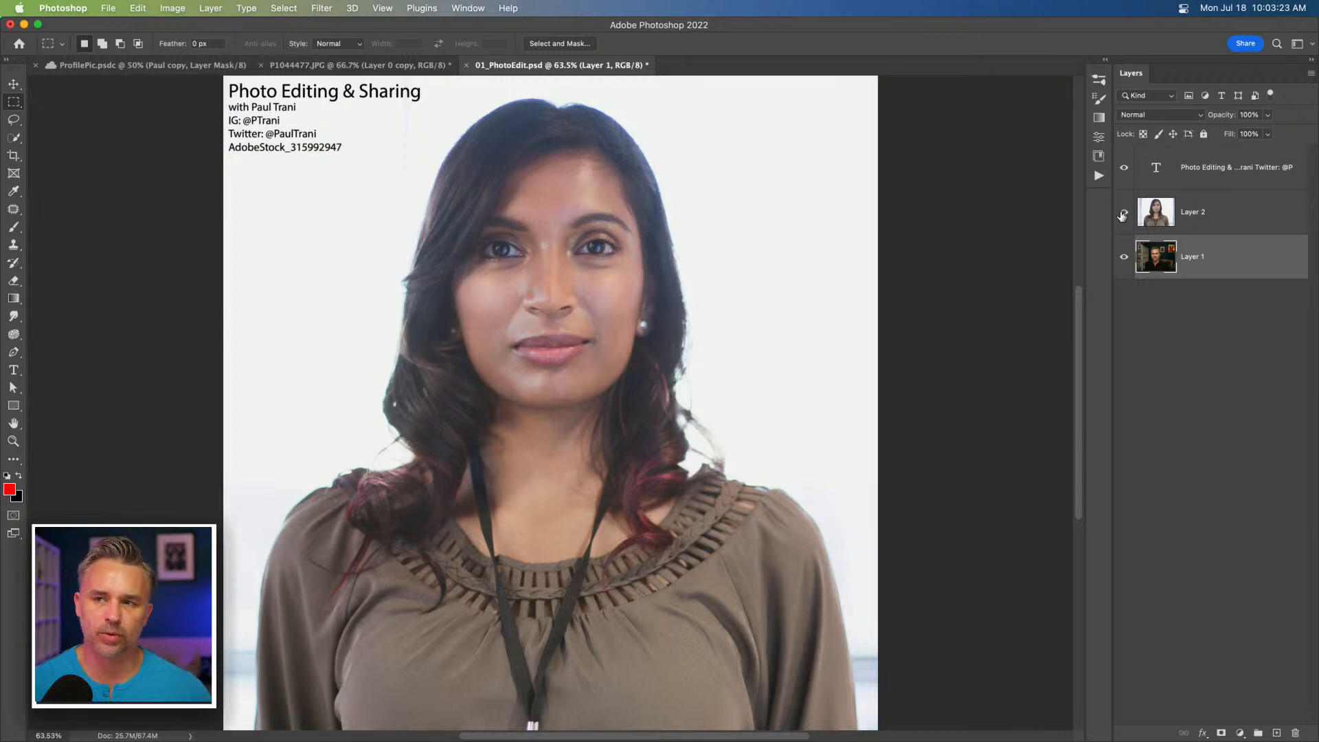
Hide the text layer and Layer 2 so that only the man's portrait on Layer 1 is shown.
left_click(1123, 213)
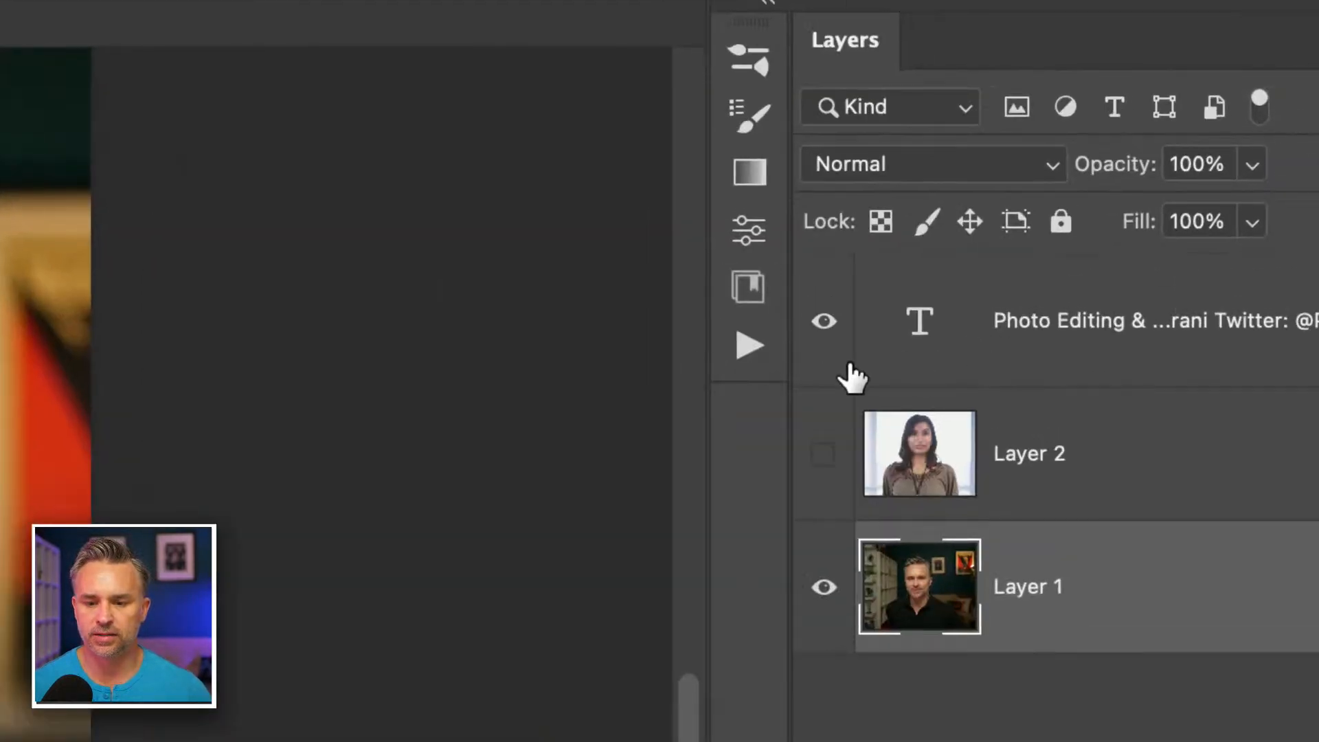
left_click(823, 329)
left_click(824, 455)
left_click(822, 329)
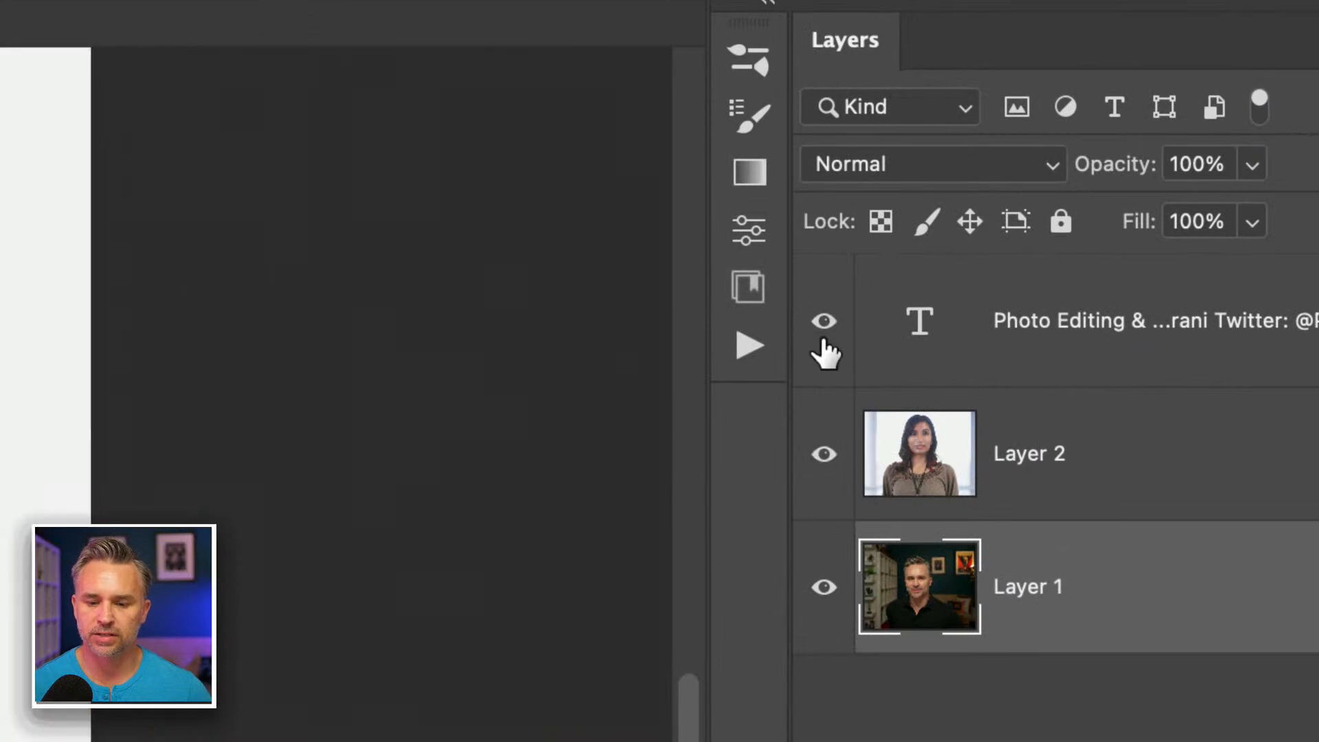
left_click(824, 327)
left_click(821, 455)
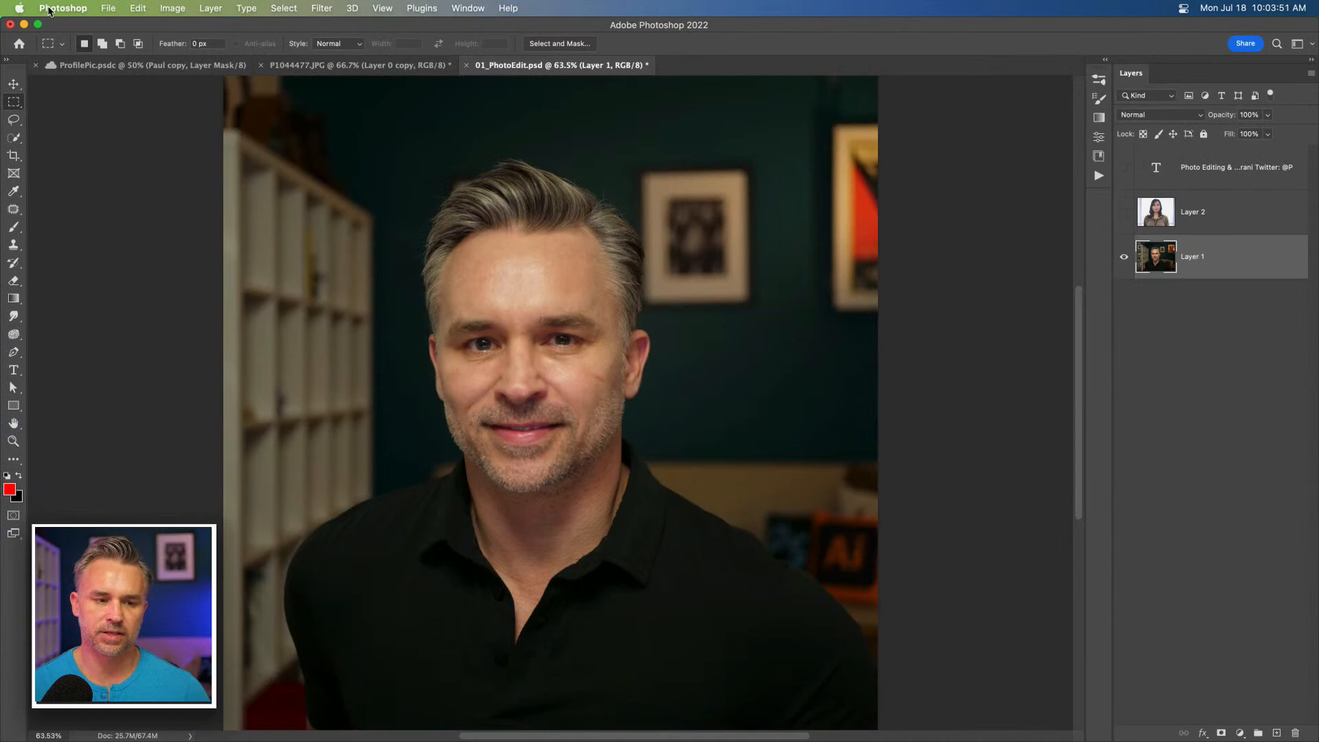
Import a new photo taken with the connected iPhone.
left_click(107, 7)
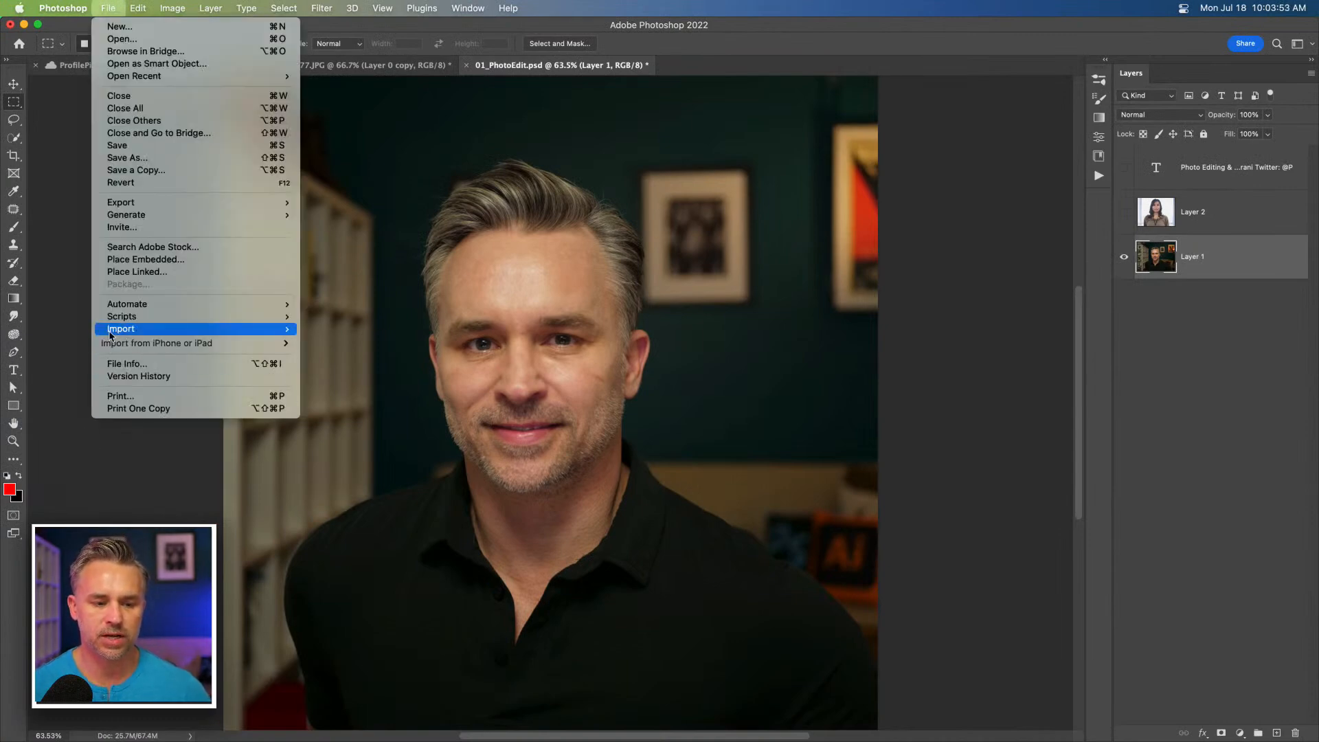
mouse_move(113, 343)
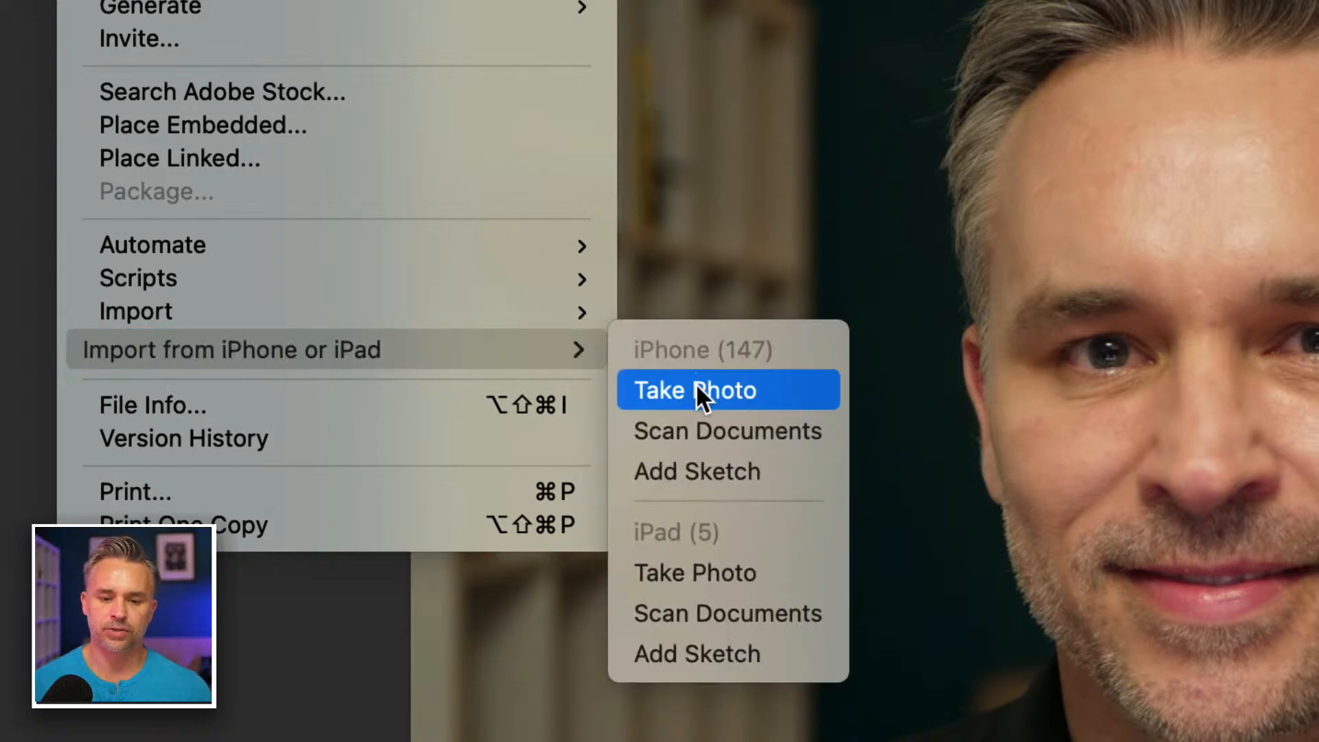
left_click(696, 385)
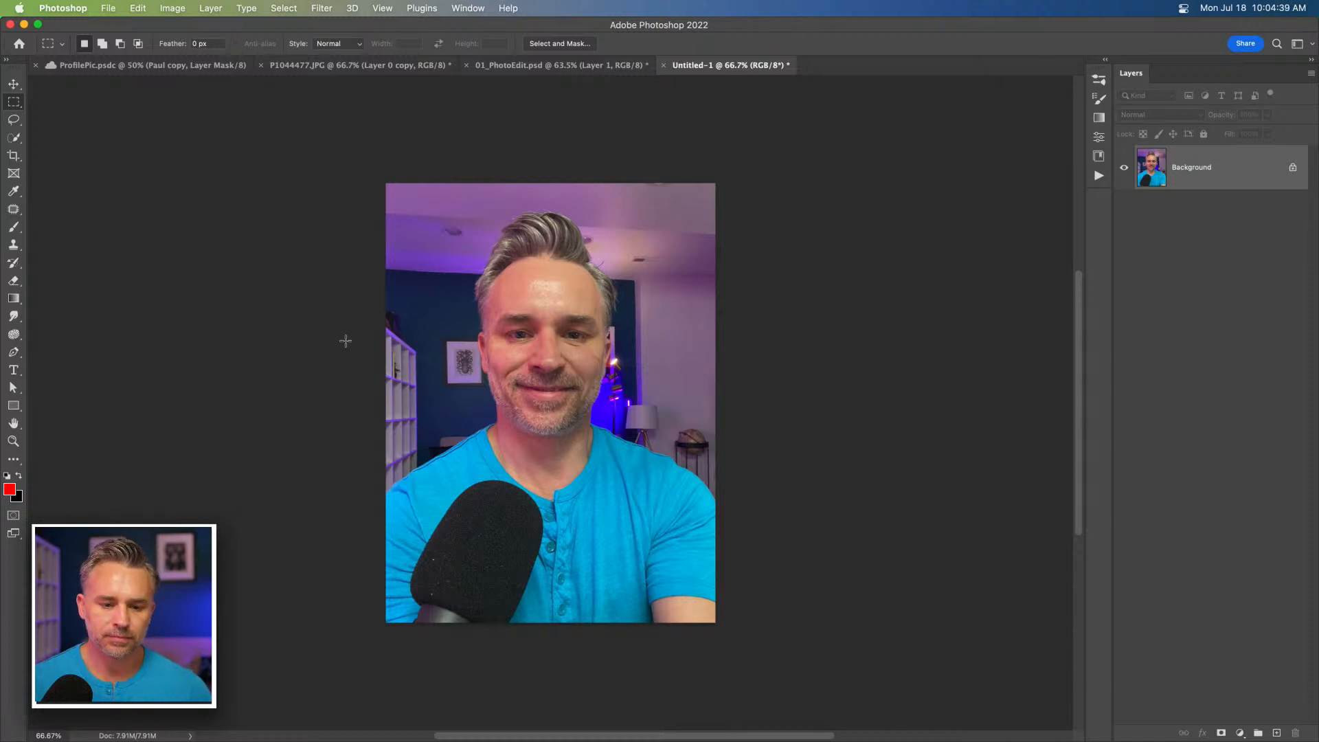
Examine the detail of the face in the imported selfie at close range and as a whole.
key("super+equal")
key("super+equal")
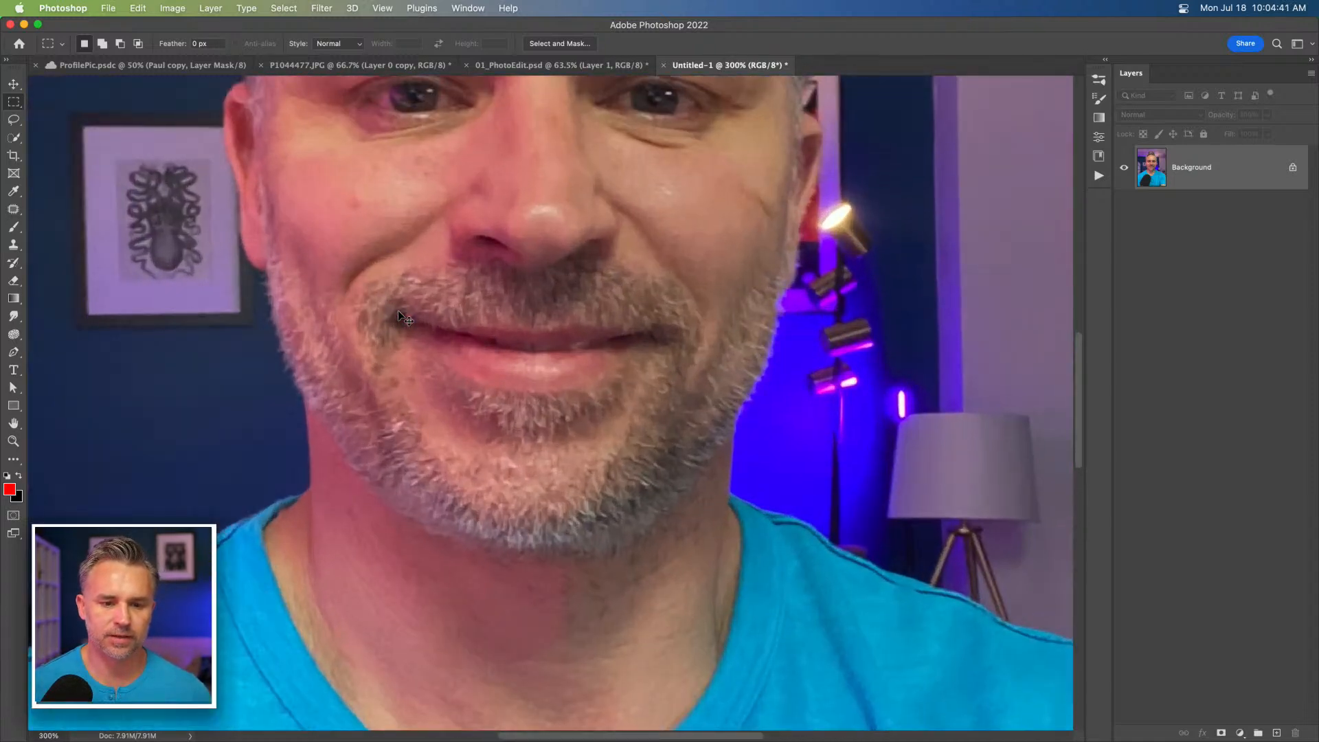
key("super+minus")
key("super+equal")
key("super+minus")
key("super+minus")
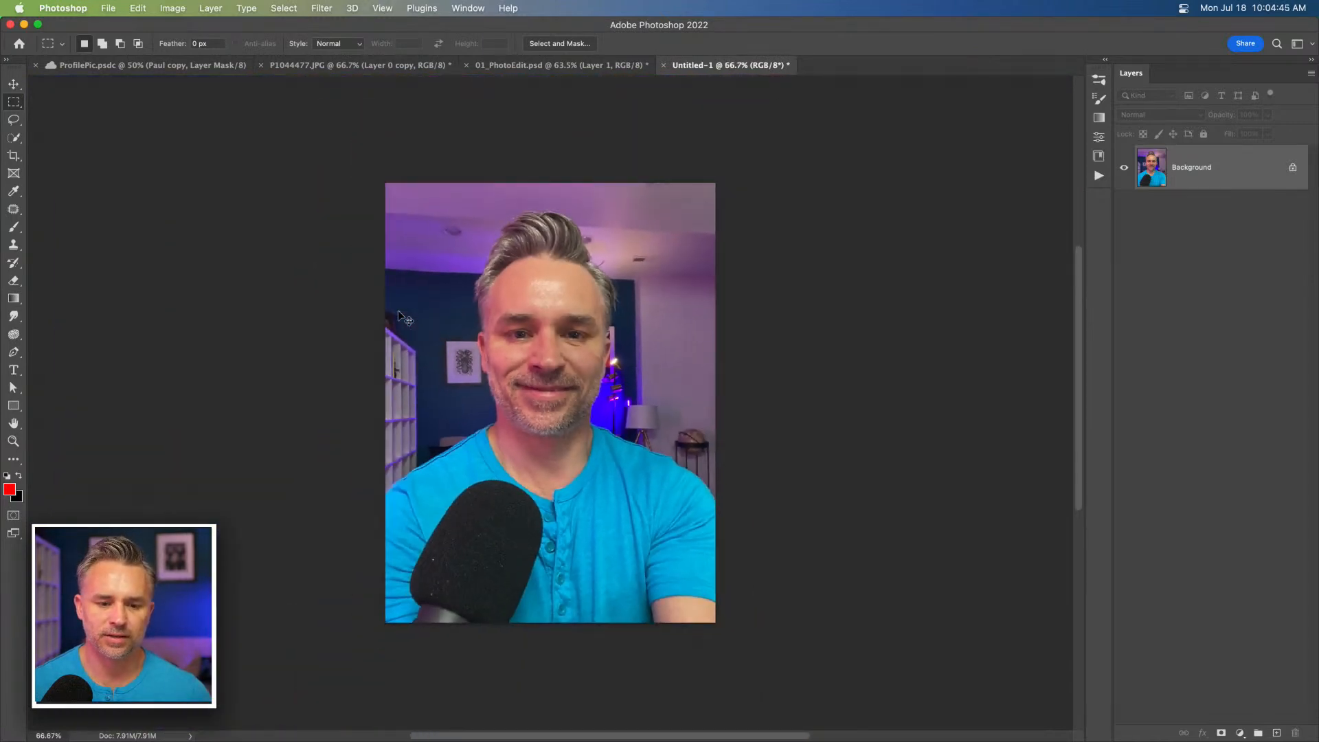
key("super+equal")
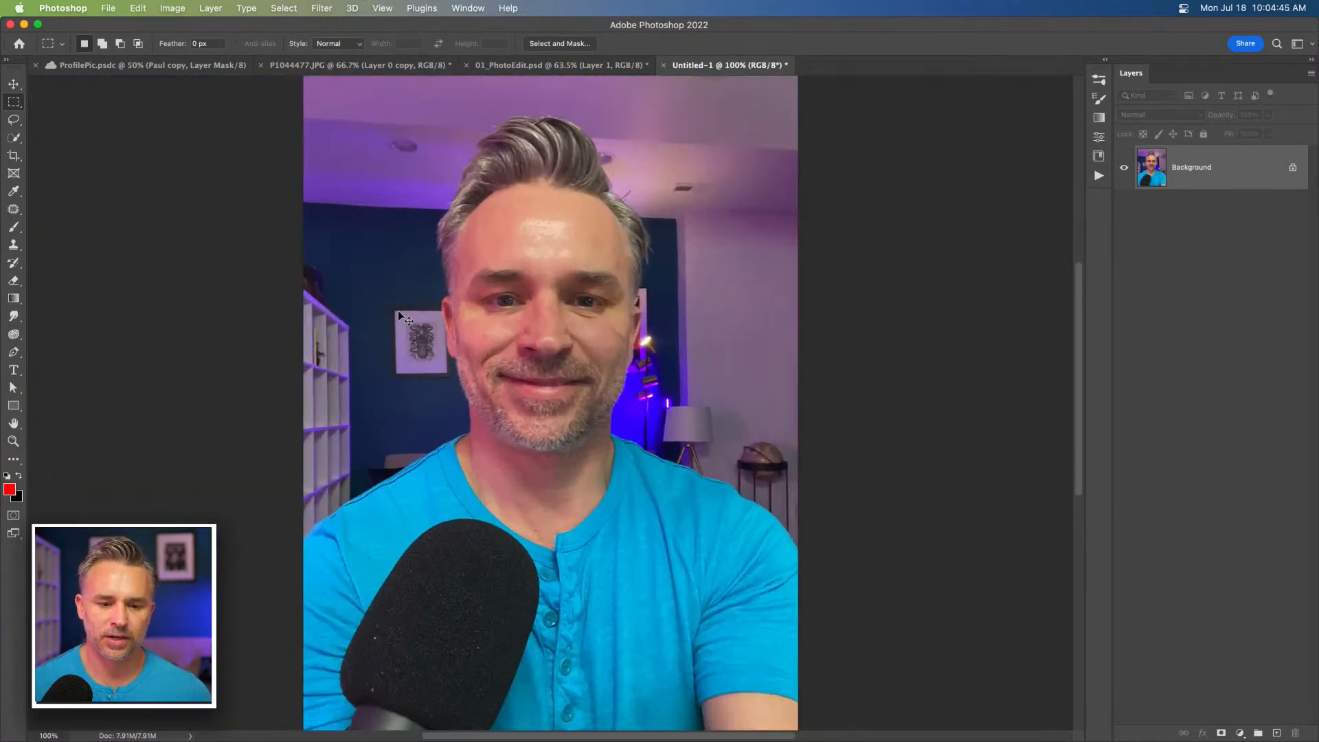
Compare the imported selfie with the portrait in 01_PhotoEdit.psd, keeping both documents open, and return to 01_PhotoEdit.psd.
left_click(520, 69)
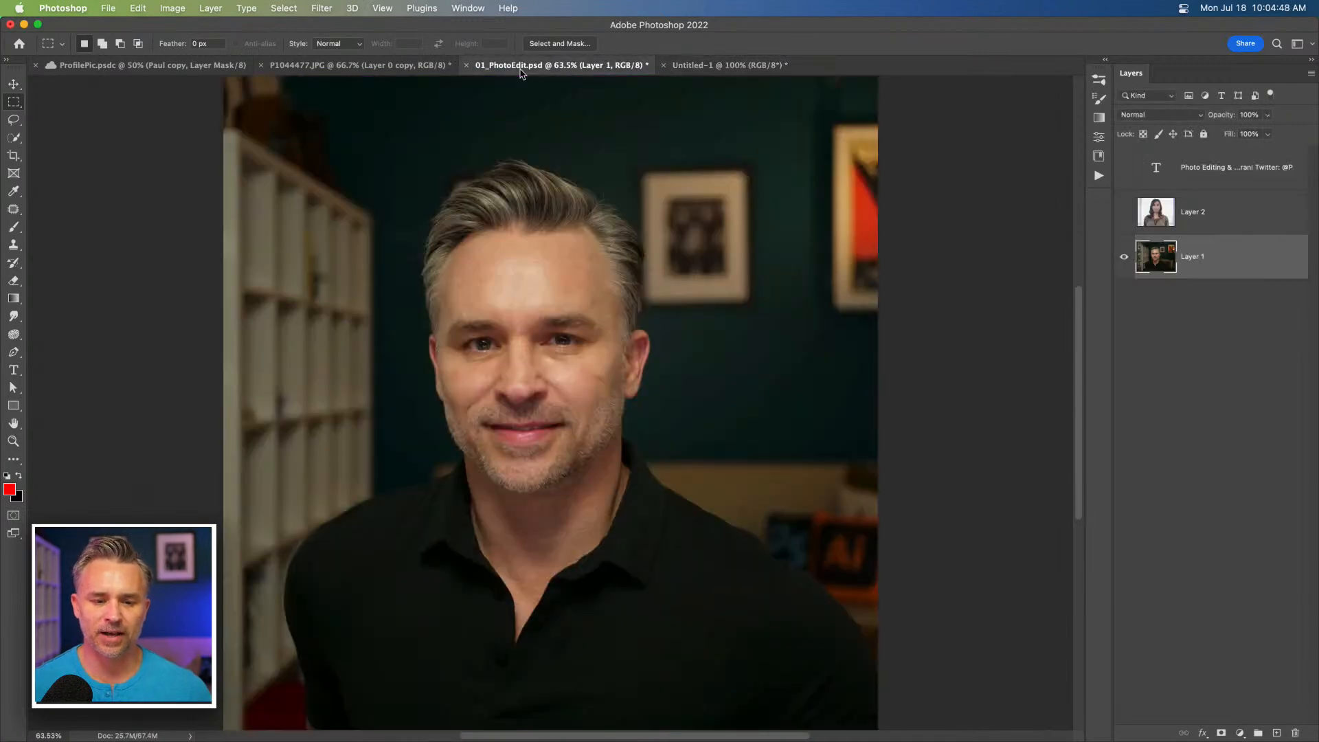
left_click(697, 68)
left_click(611, 73)
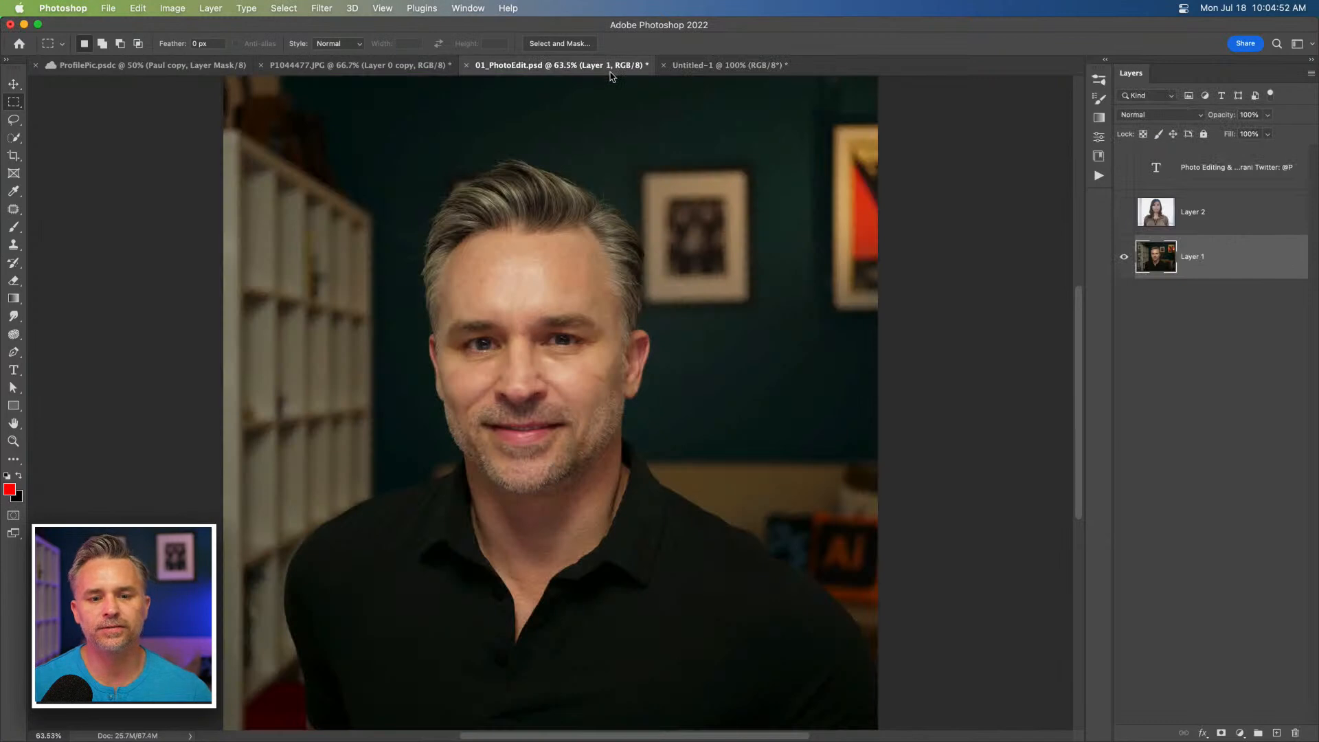
left_click(701, 69)
left_click(663, 66)
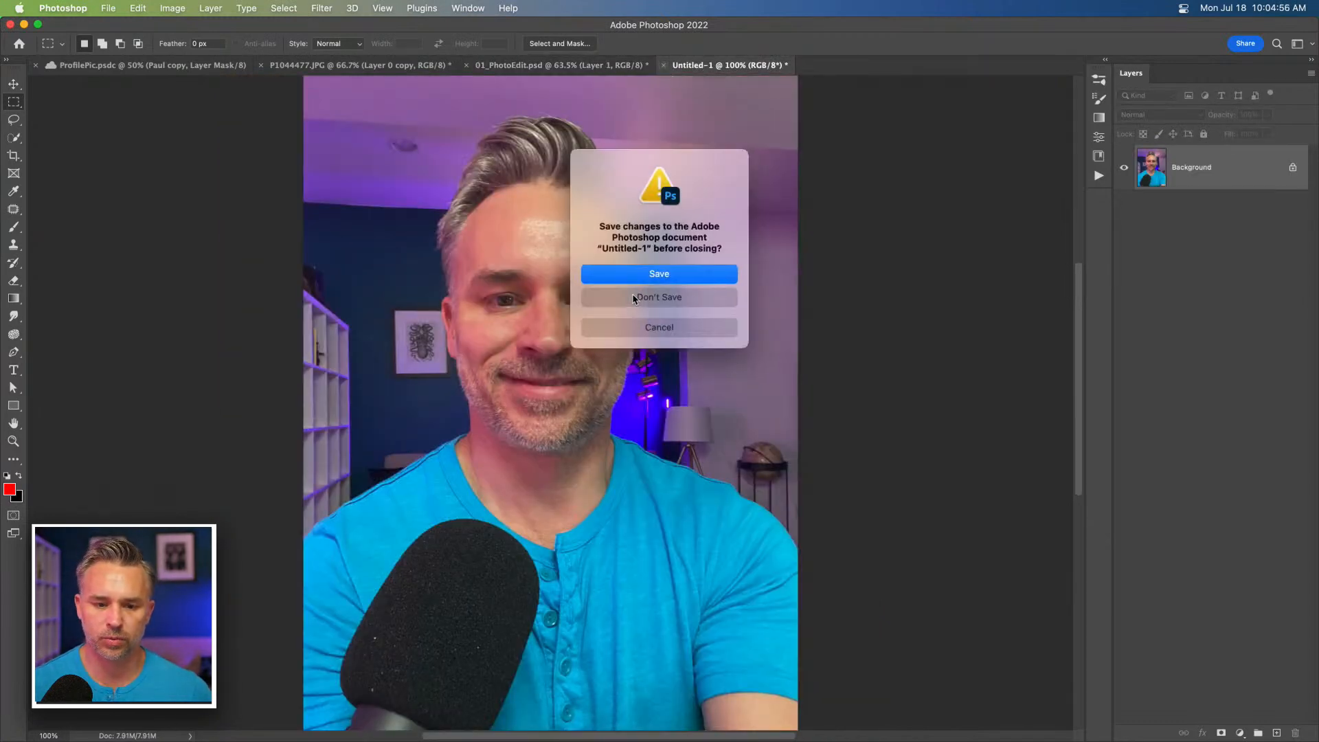
left_click(680, 327)
left_click(591, 64)
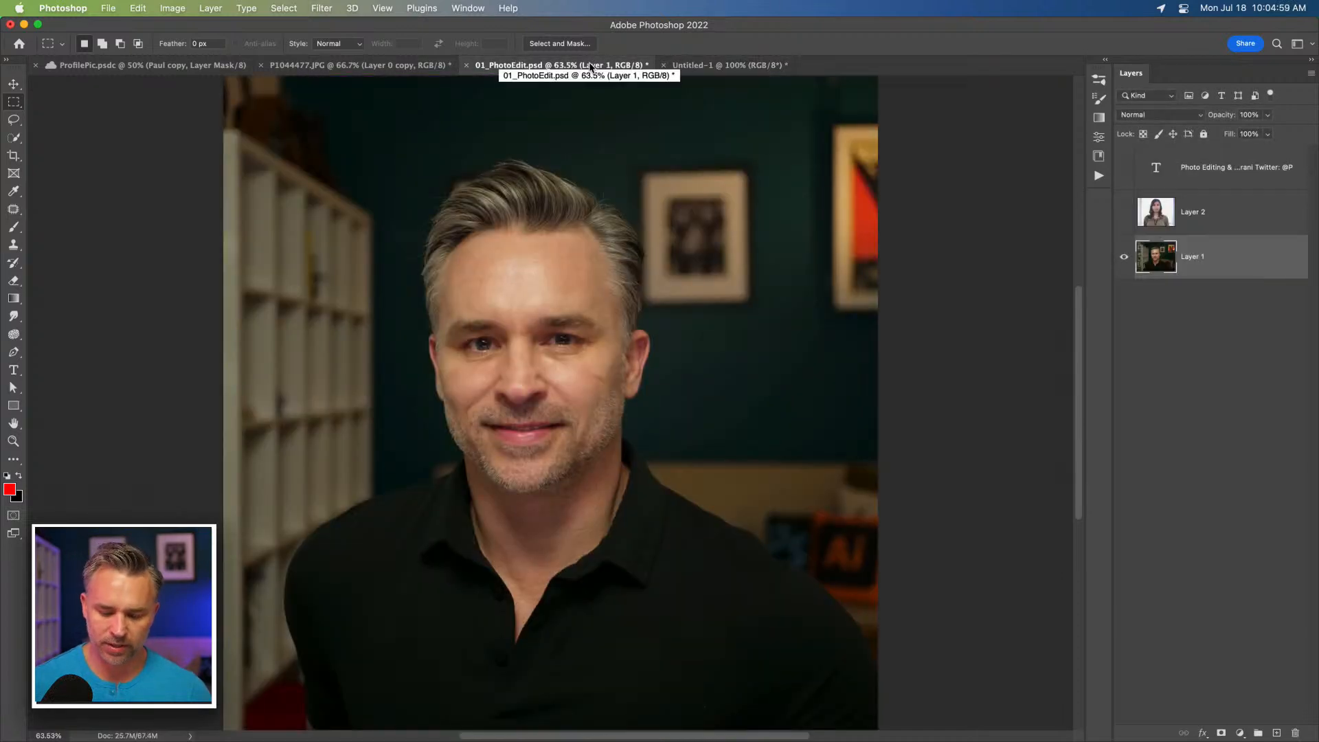
Activate the Spot Healing Brush tool for retouching the man's face in 01_PhotoEdit.psd.
key("super+plus")
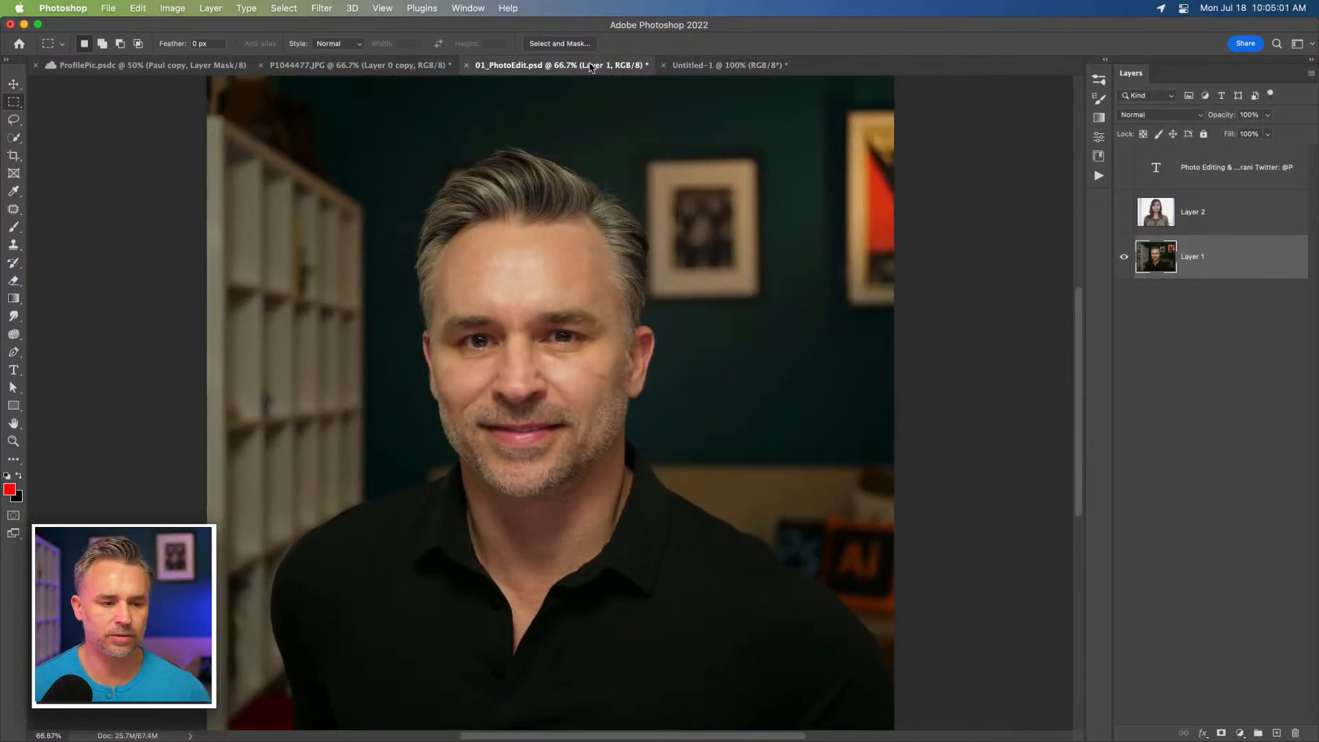
left_click(12, 86)
key("super+plus")
key("super+plus")
key("super+plus")
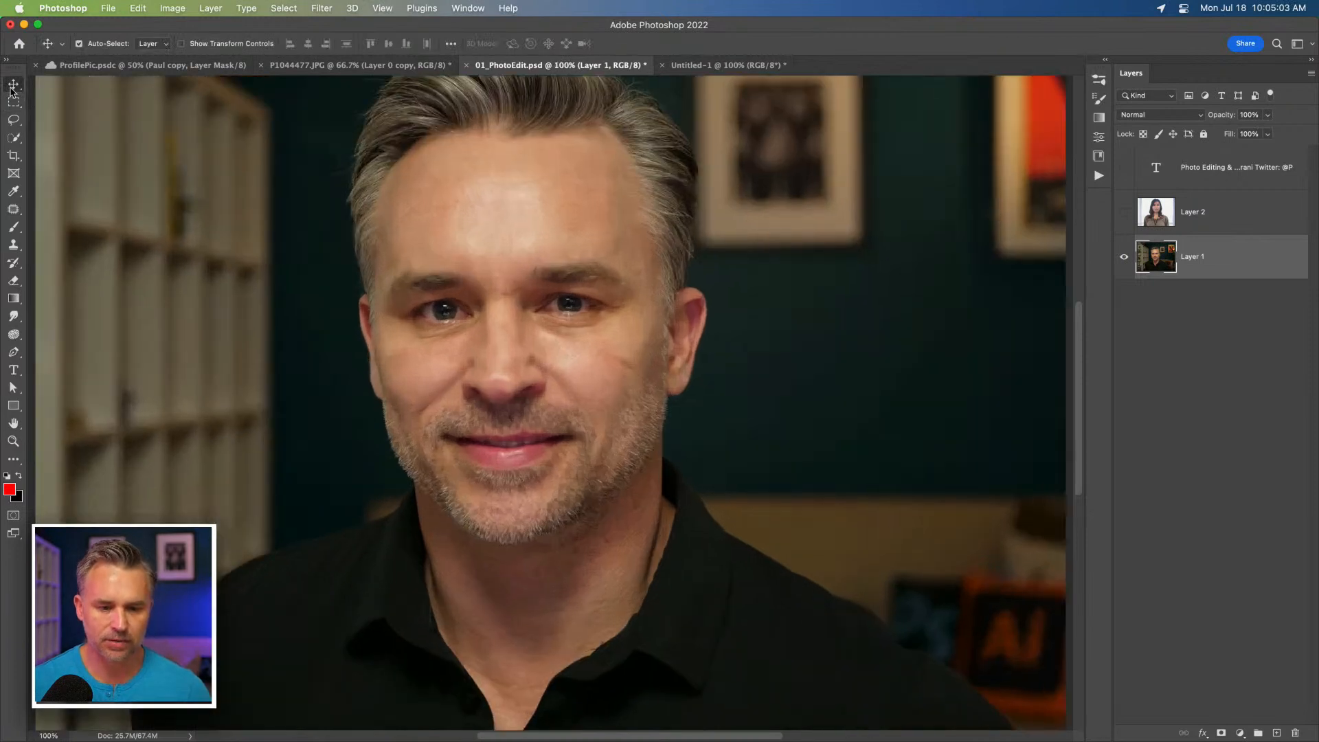
left_click_drag(338, 356, 501, 474)
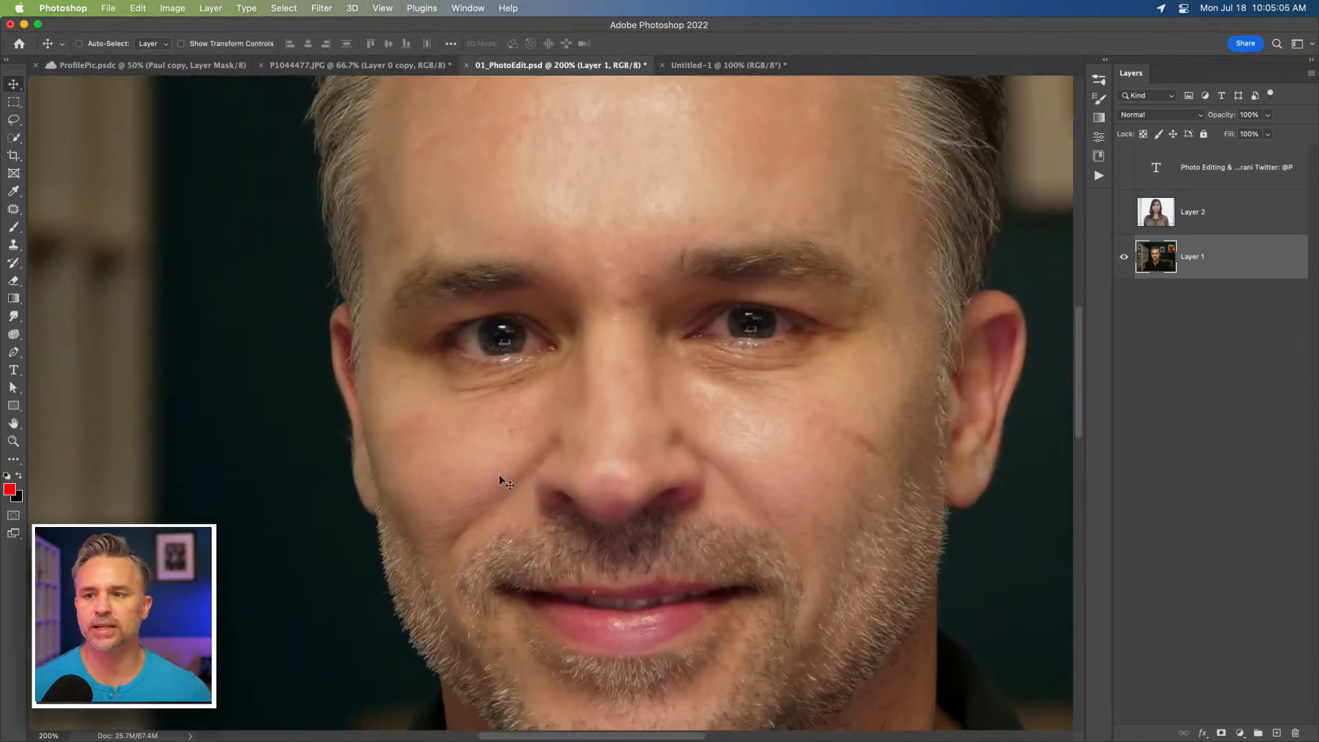
left_click_drag(640, 484, 609, 491)
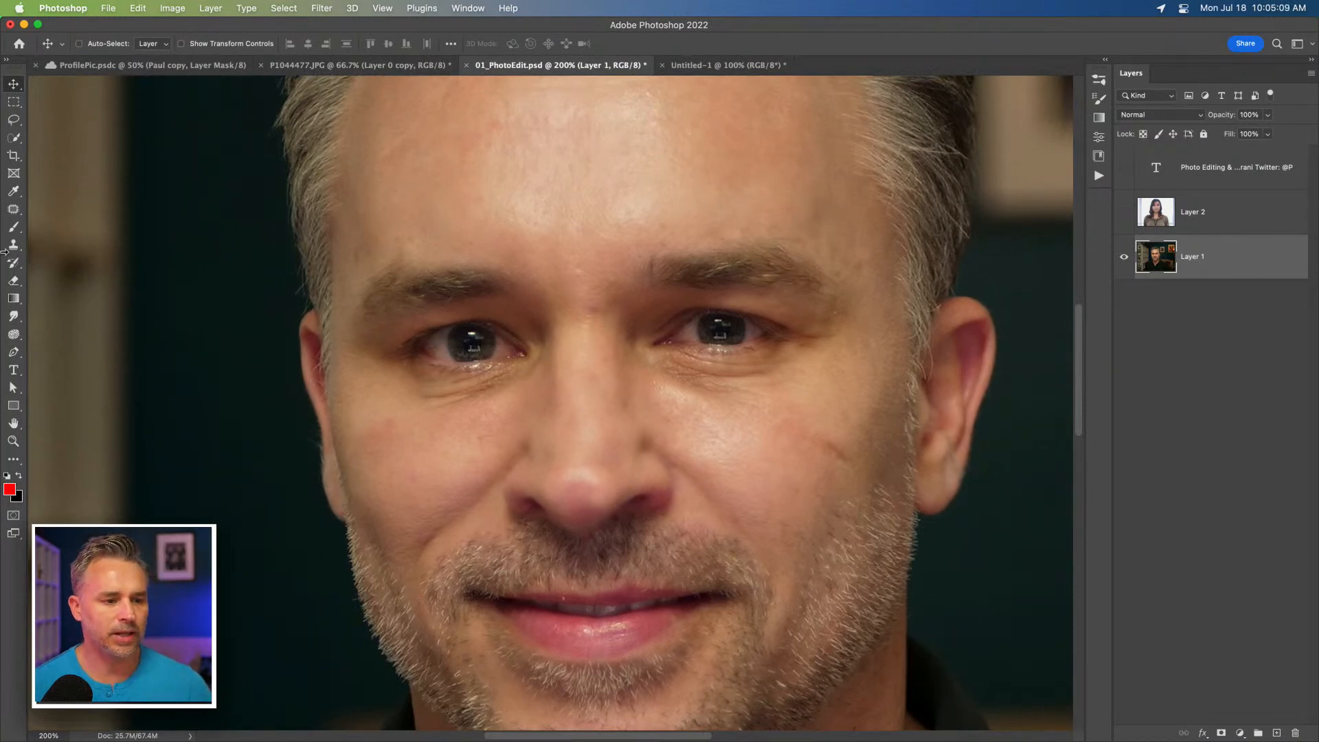
left_click(14, 210)
left_click(34, 209)
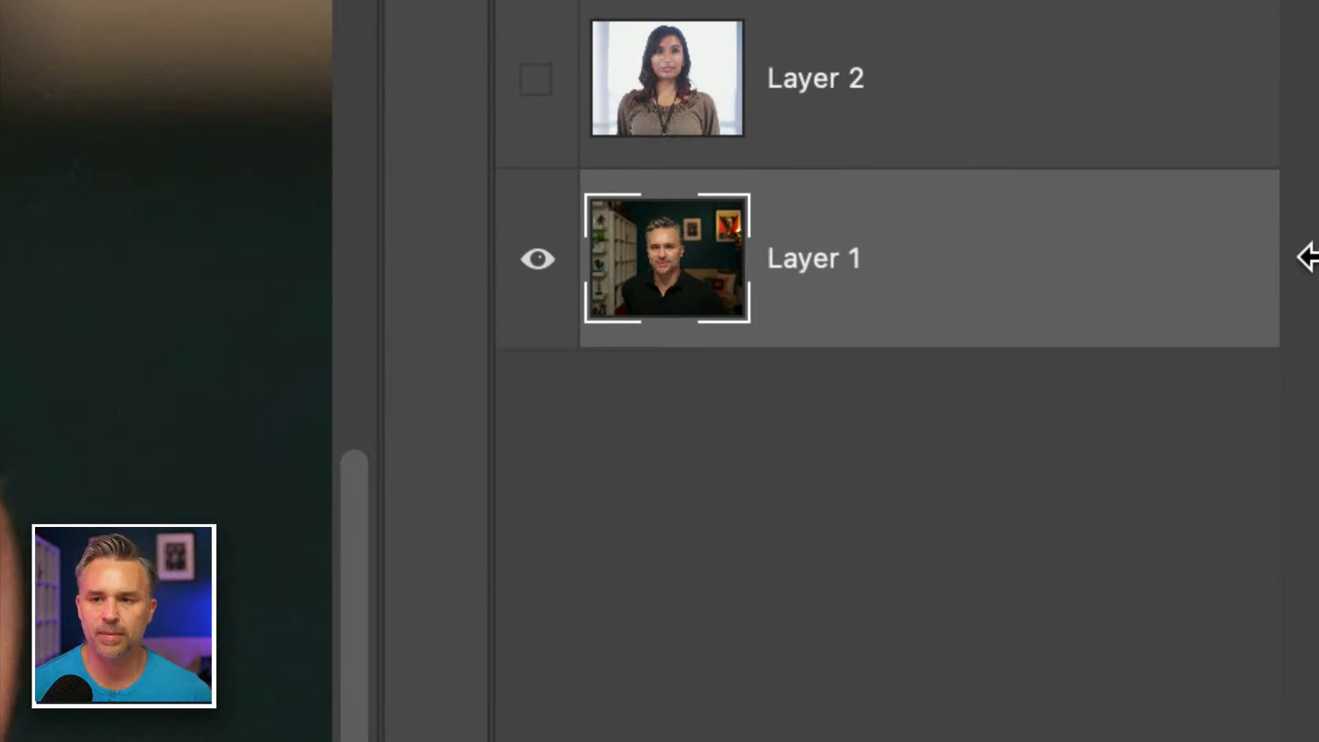
Add an empty retouching layer directly above Layer 1 and keep Sample All Layers enabled for the Spot Healing Brush.
key("ctrl+j")
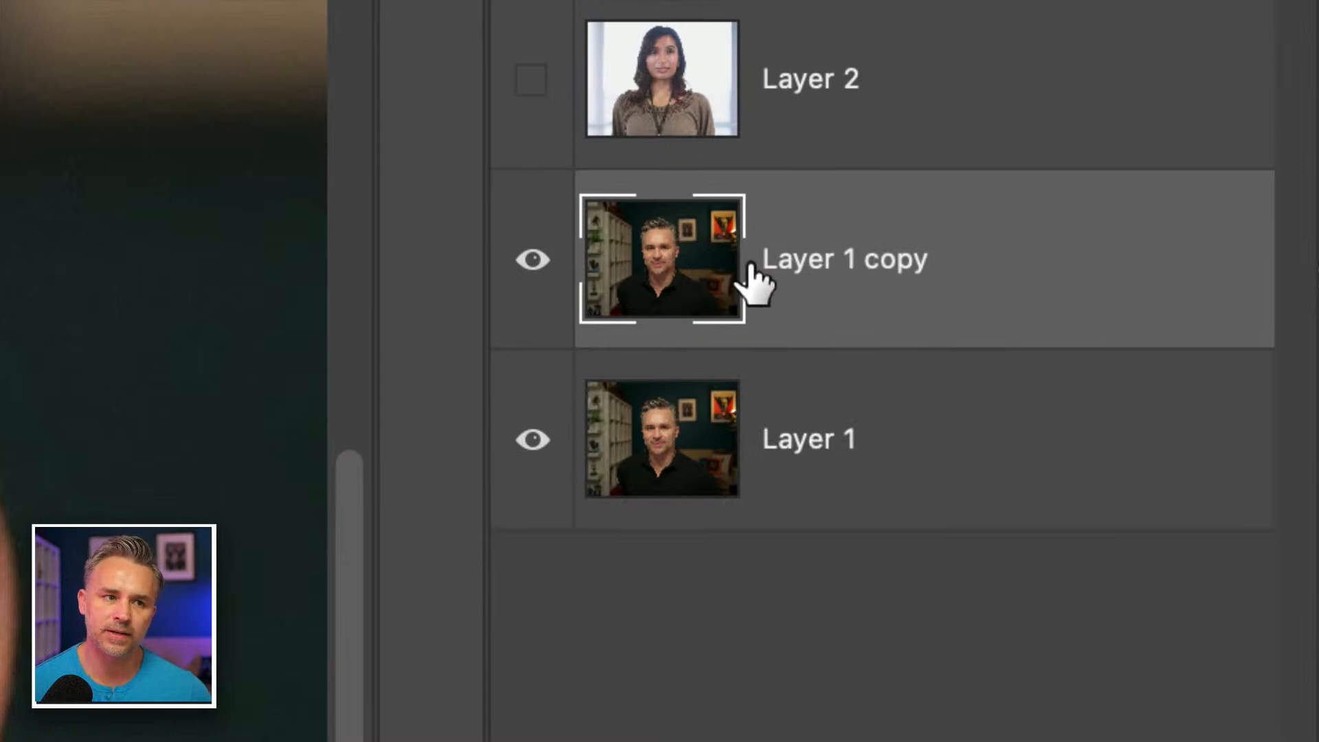
key("ctrl+z")
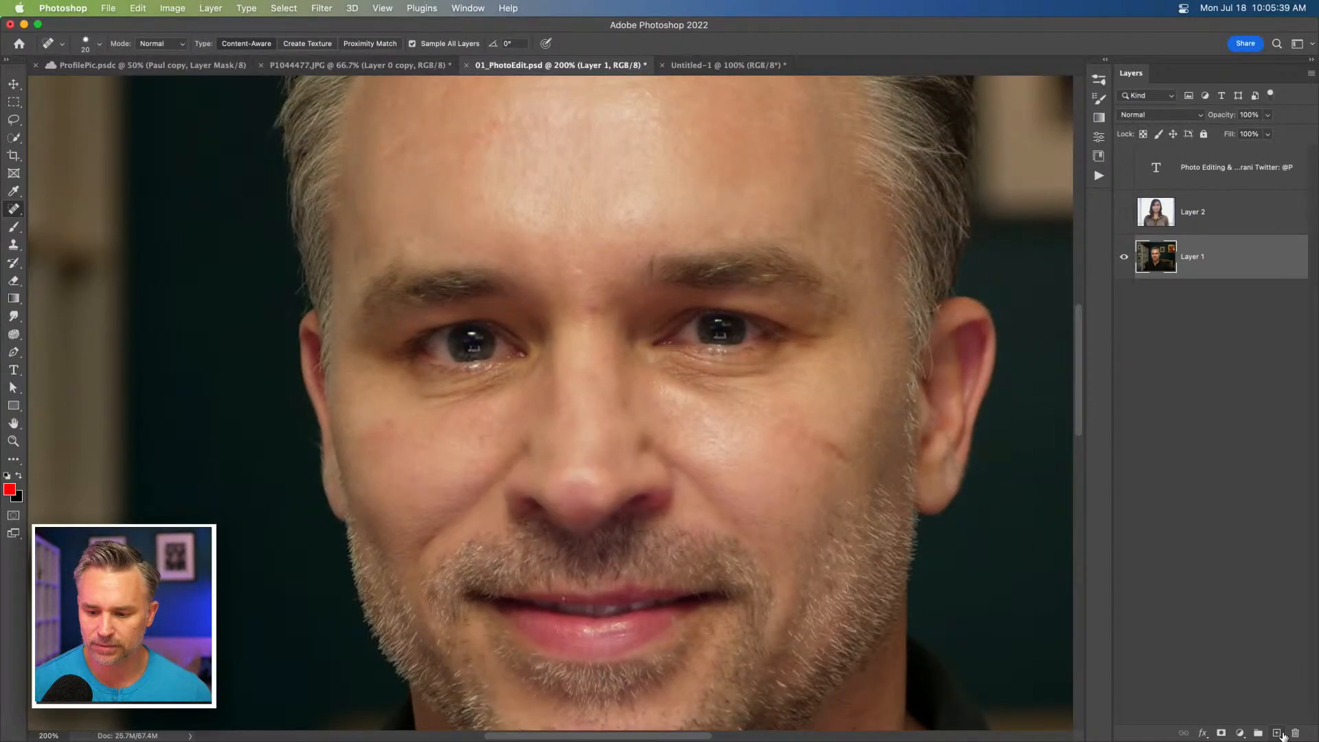
left_click(1279, 734)
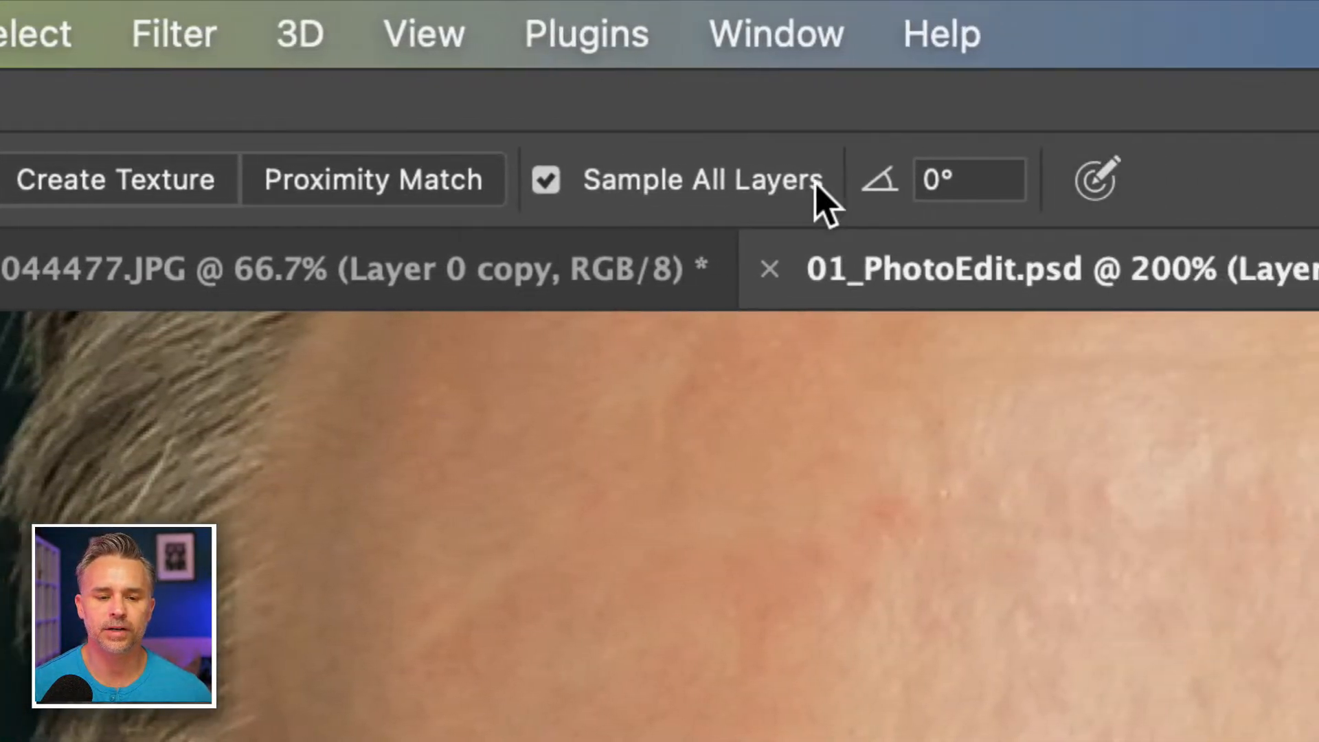
left_click(832, 183)
left_click(672, 182)
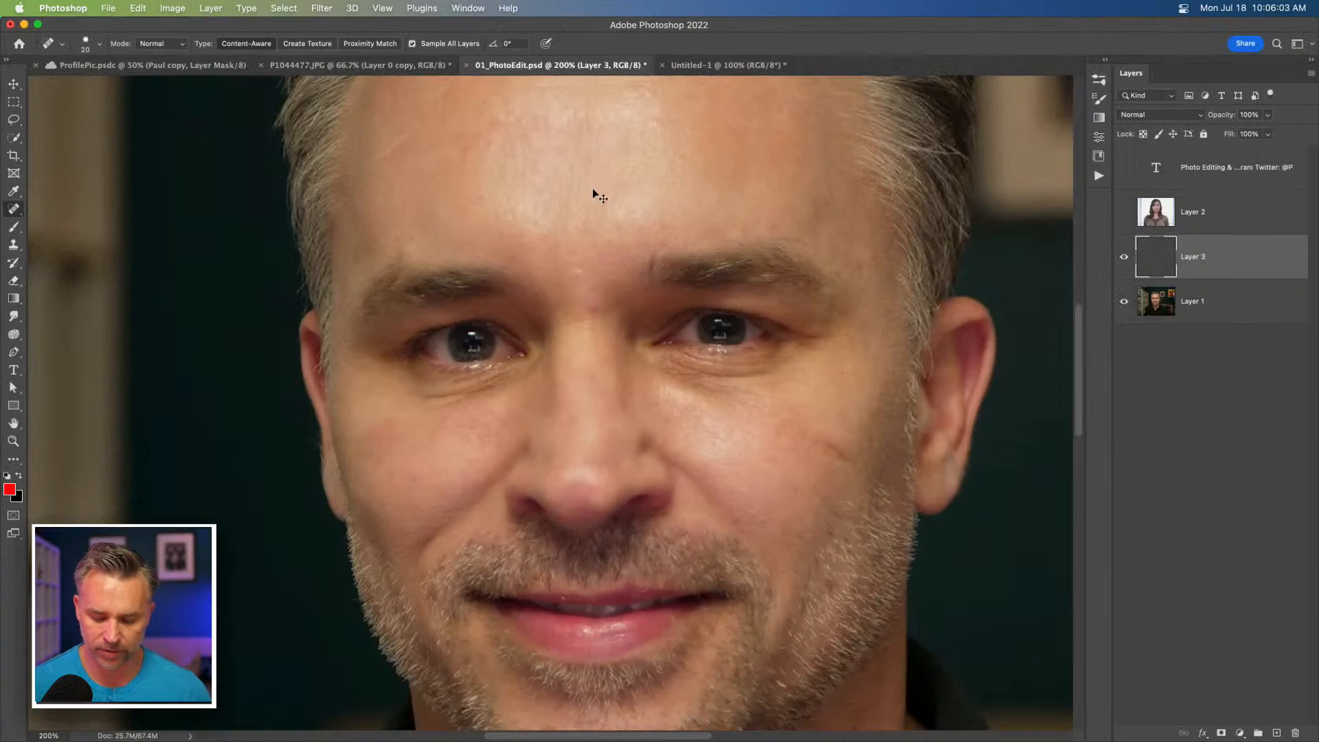
Set the Spot Healing Brush size to 30 for the area between the eyebrows.
key("super+plus")
key("super+plus")
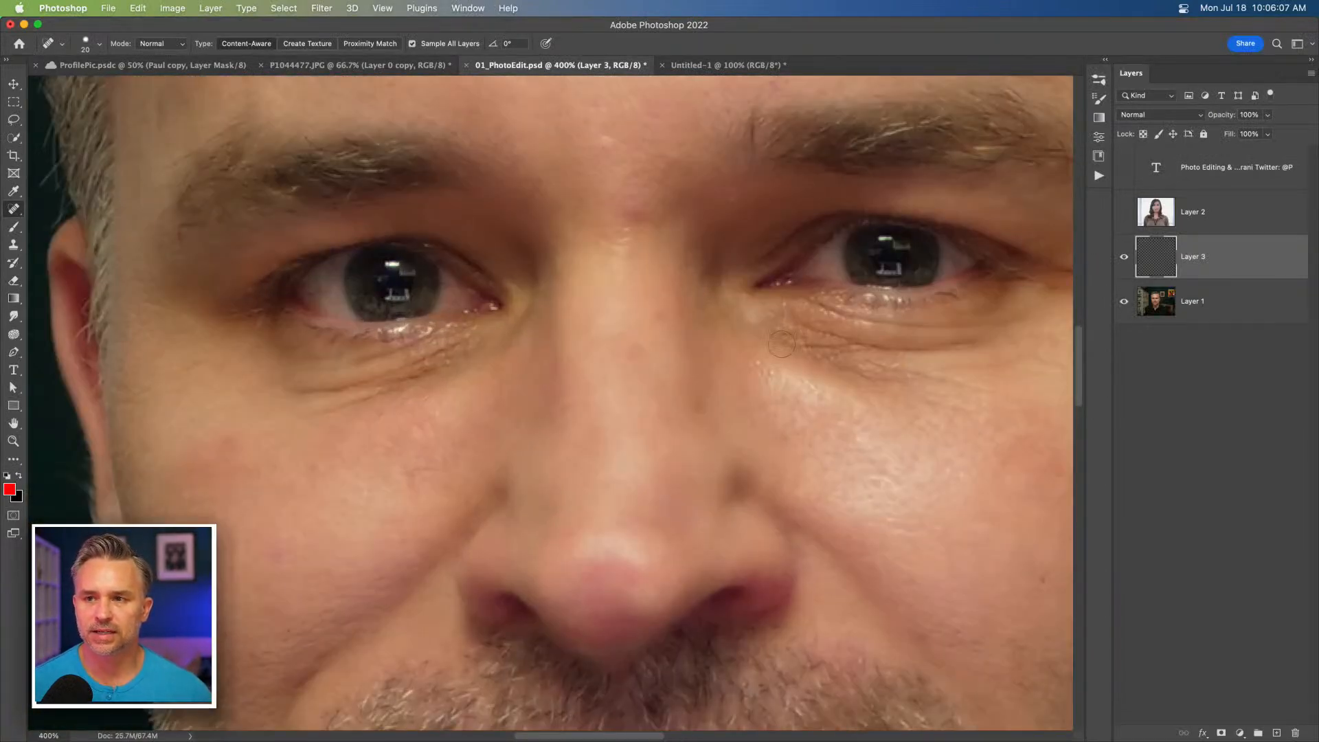
left_click_drag(626, 358, 503, 678)
left_click_drag(402, 344, 474, 80)
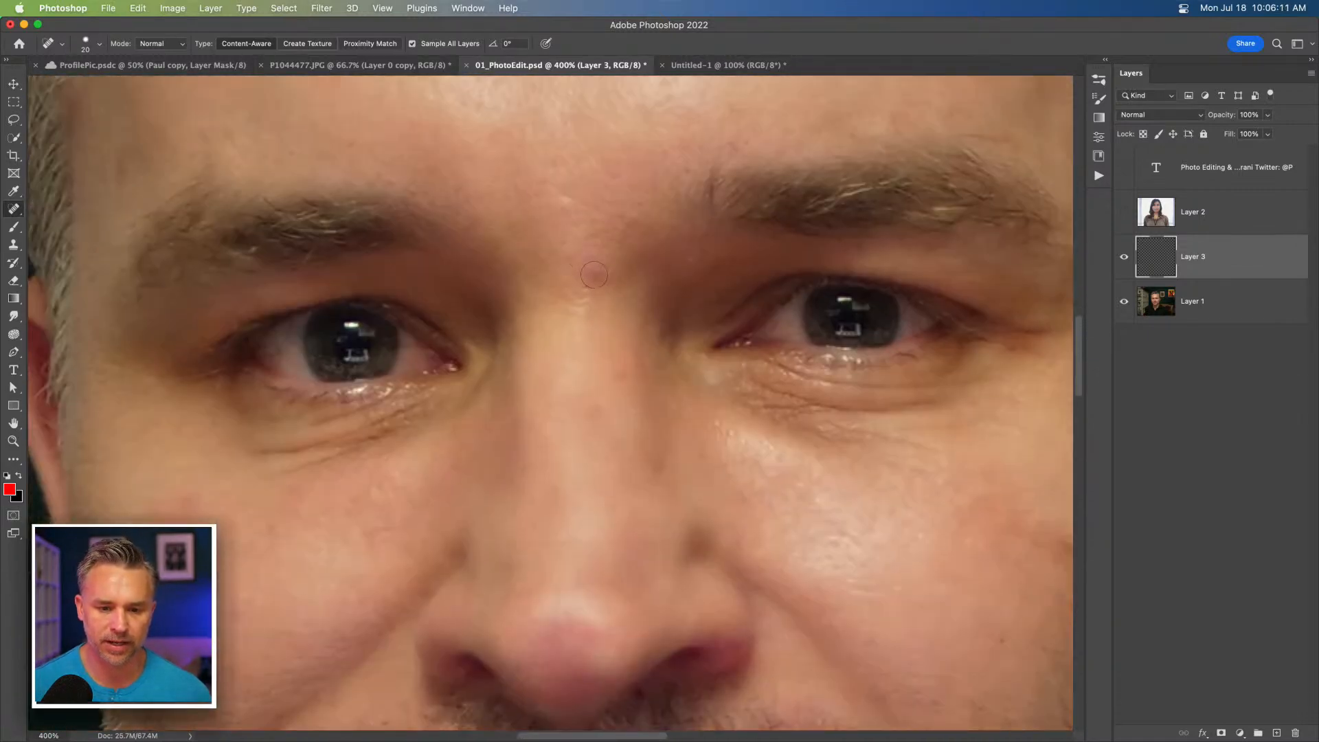
key("bracketleft")
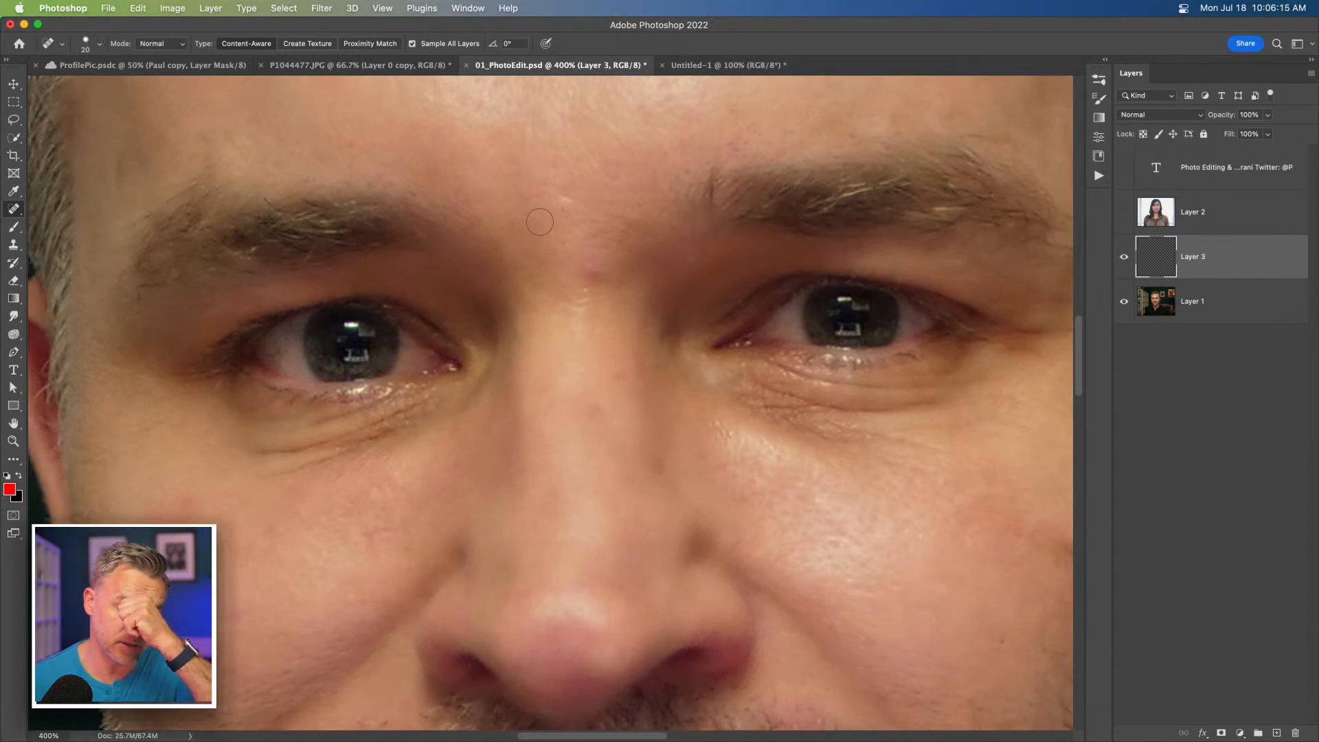
key("bracketright")
key("bracketright")
key("bracketright")
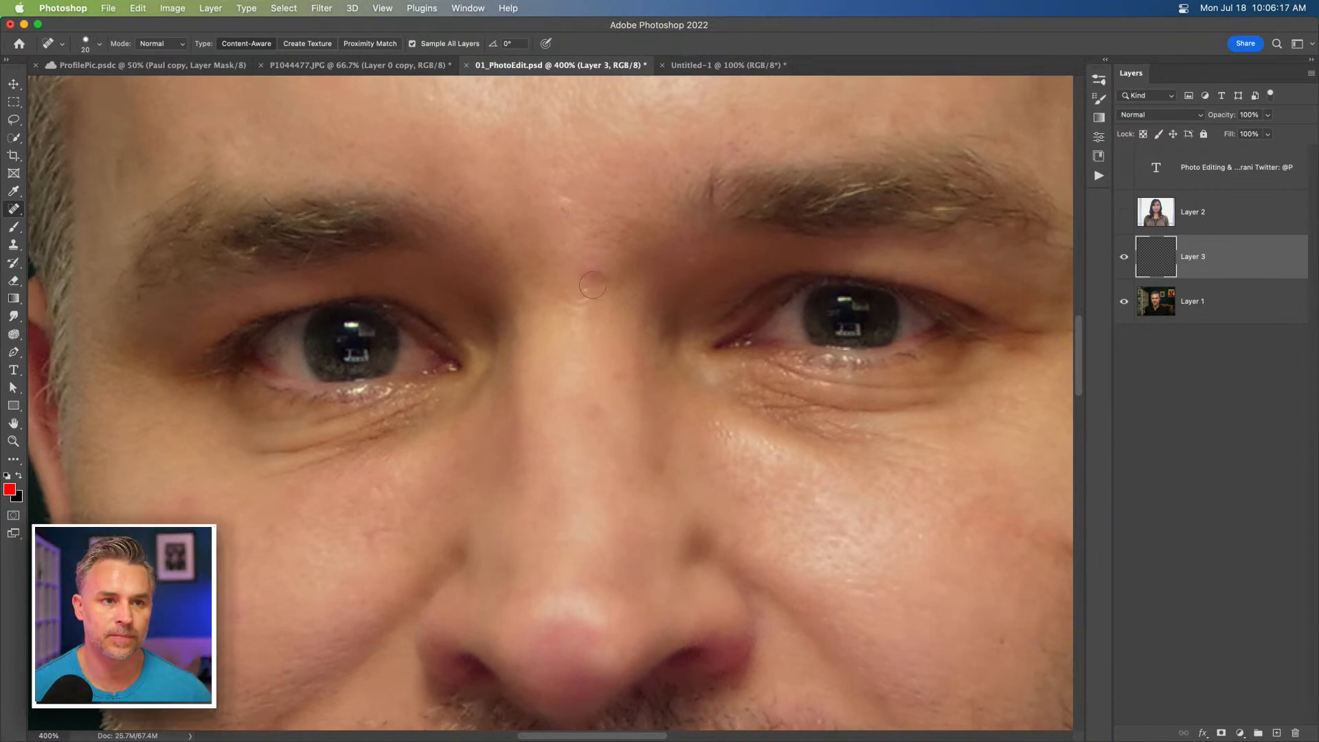
key("bracketleft")
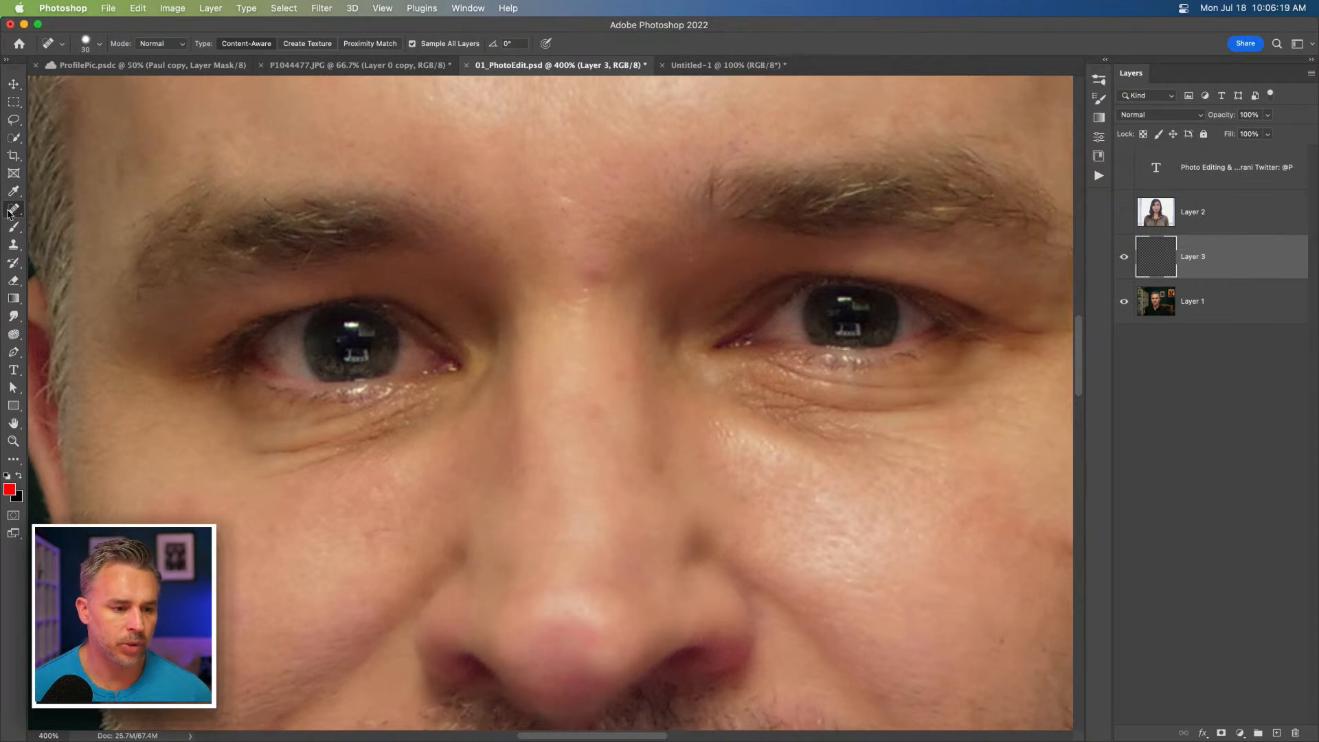
right_click(12, 213)
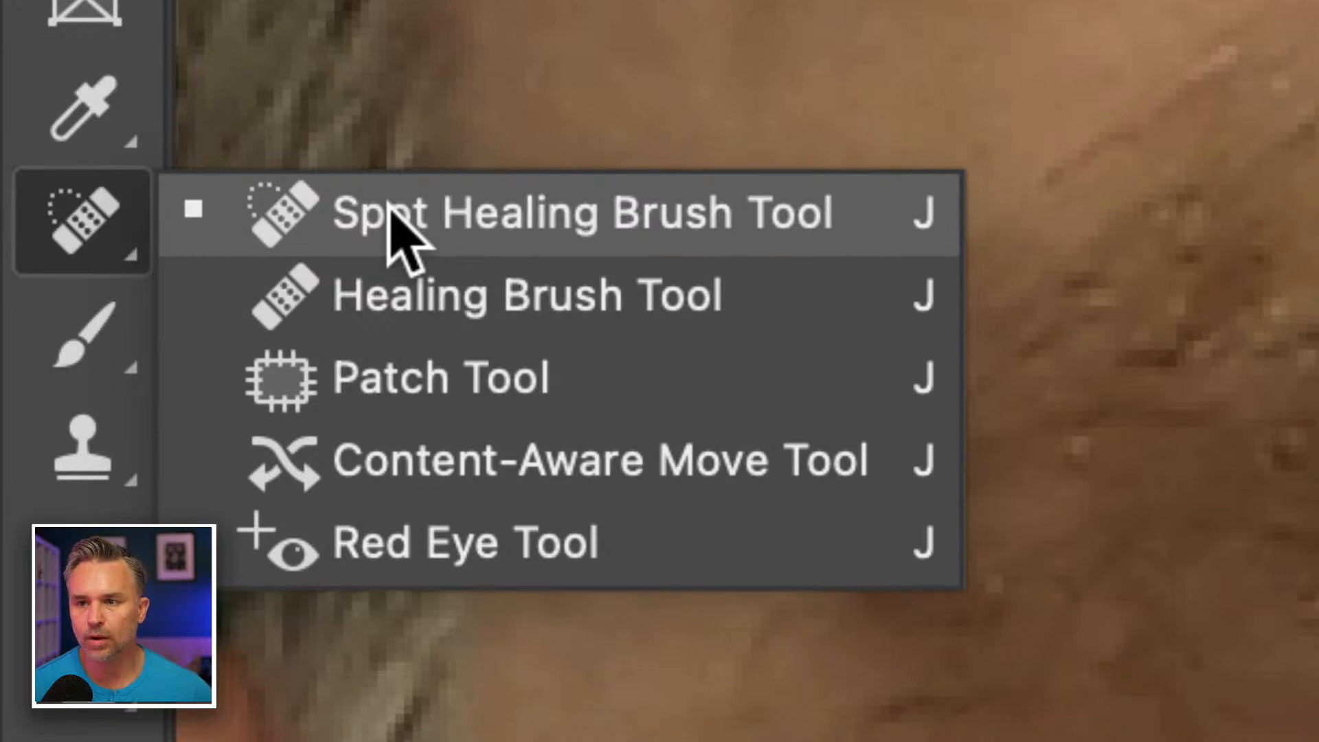
left_click(390, 210)
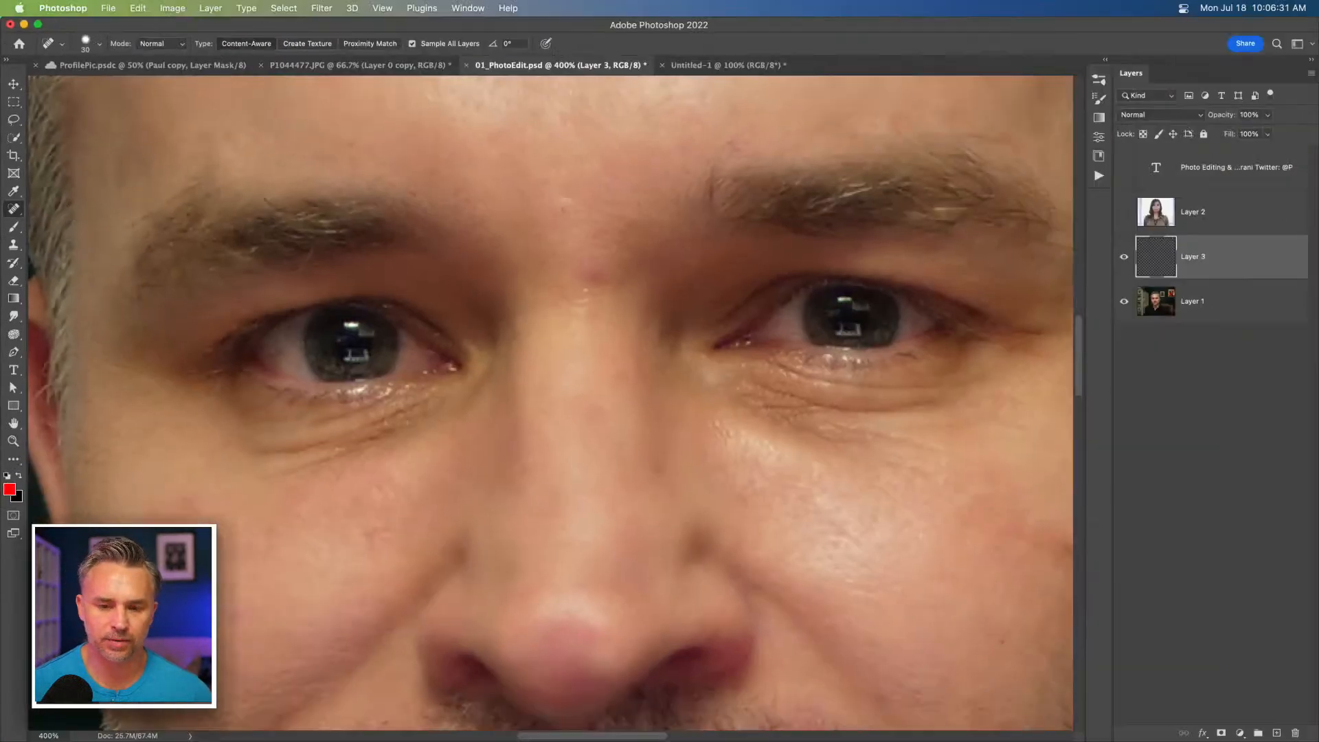
Try Spot Healing Brush sizes between 15 and 80 over the nose and the area between the eyebrows.
key("bracketright")
key("bracketright")
key("bracketright")
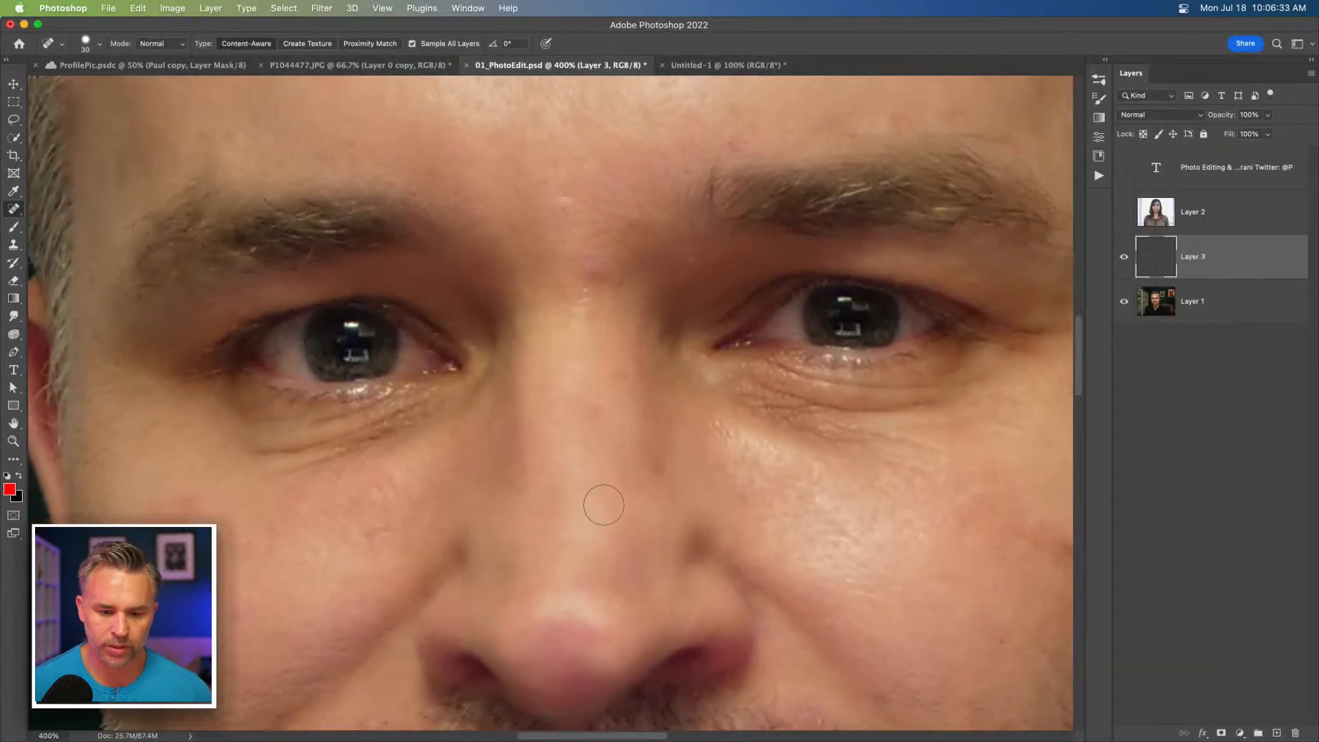
key("bracketleft")
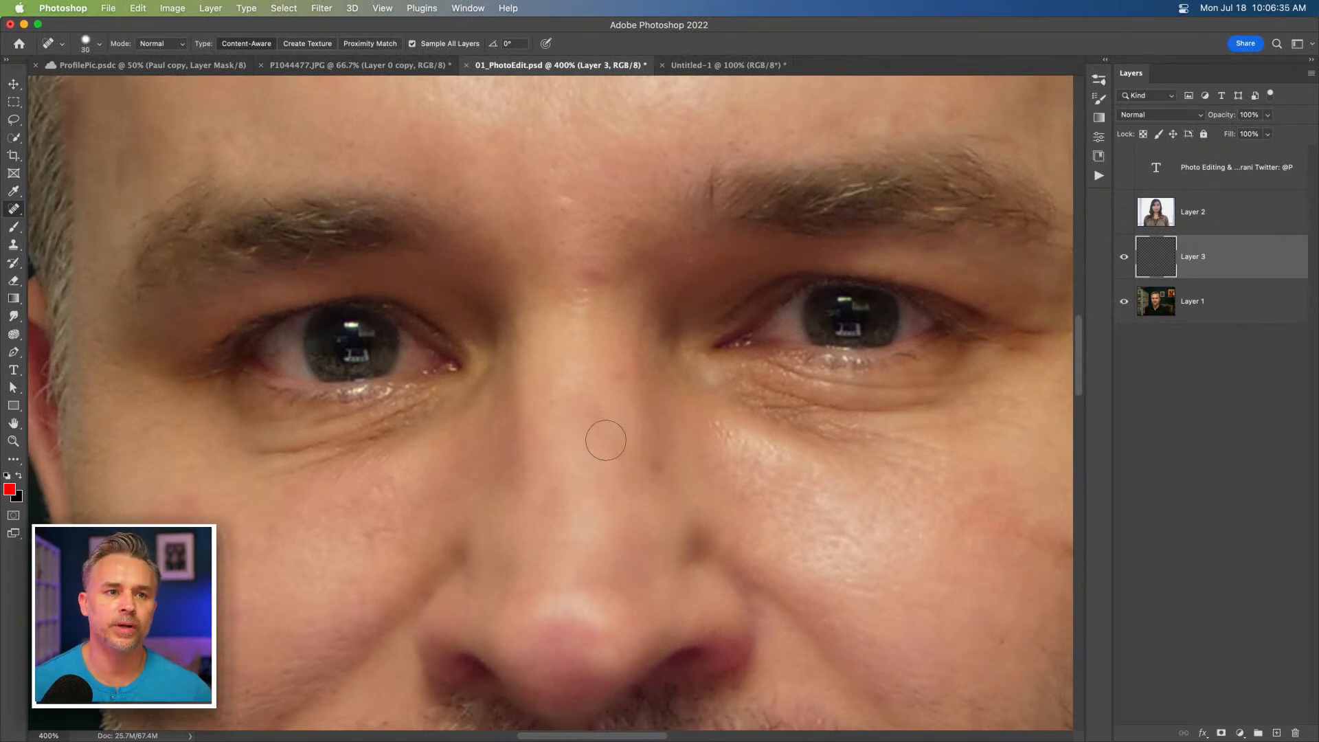
key("bracketleft")
key("bracketleft")
key("bracketleft")
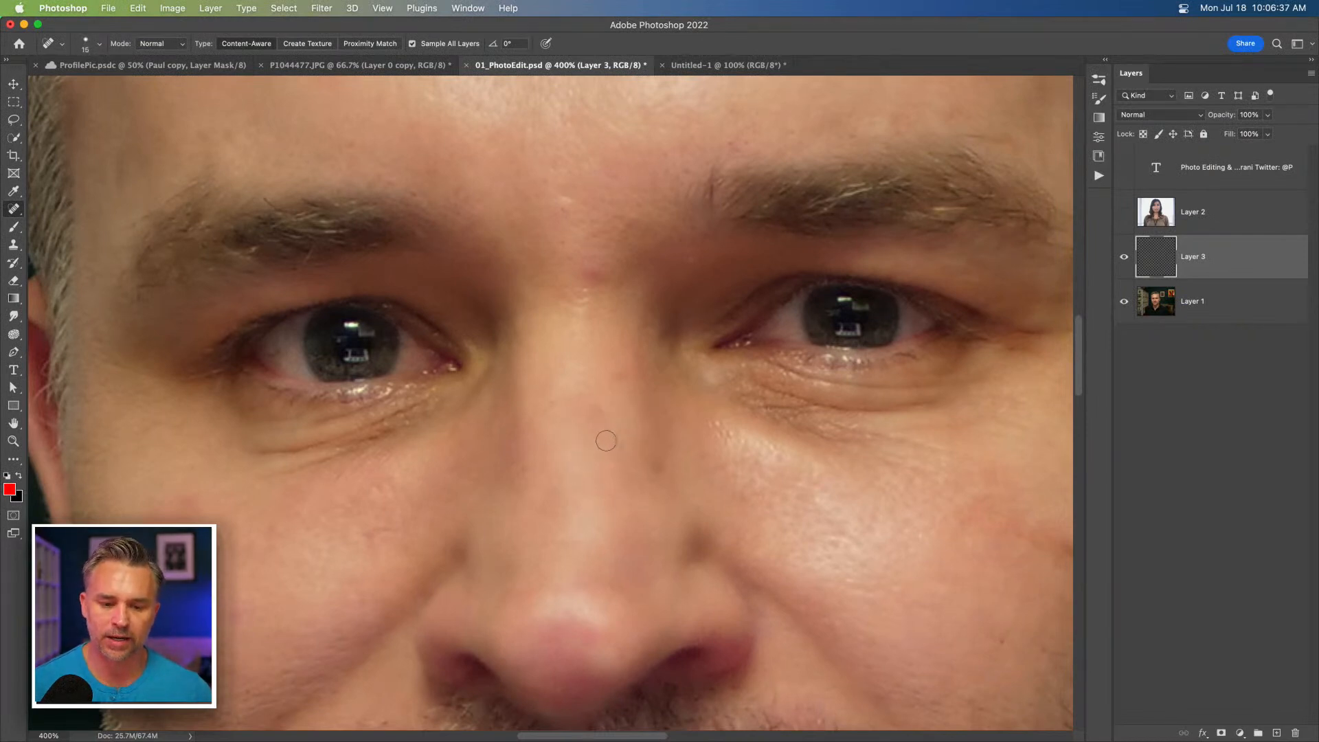
key("bracketright")
key("bracketright")
key("bracketright")
key("bracketright")
key("bracketright")
key("bracketright")
key("bracketright")
key("bracketright")
key("bracketright")
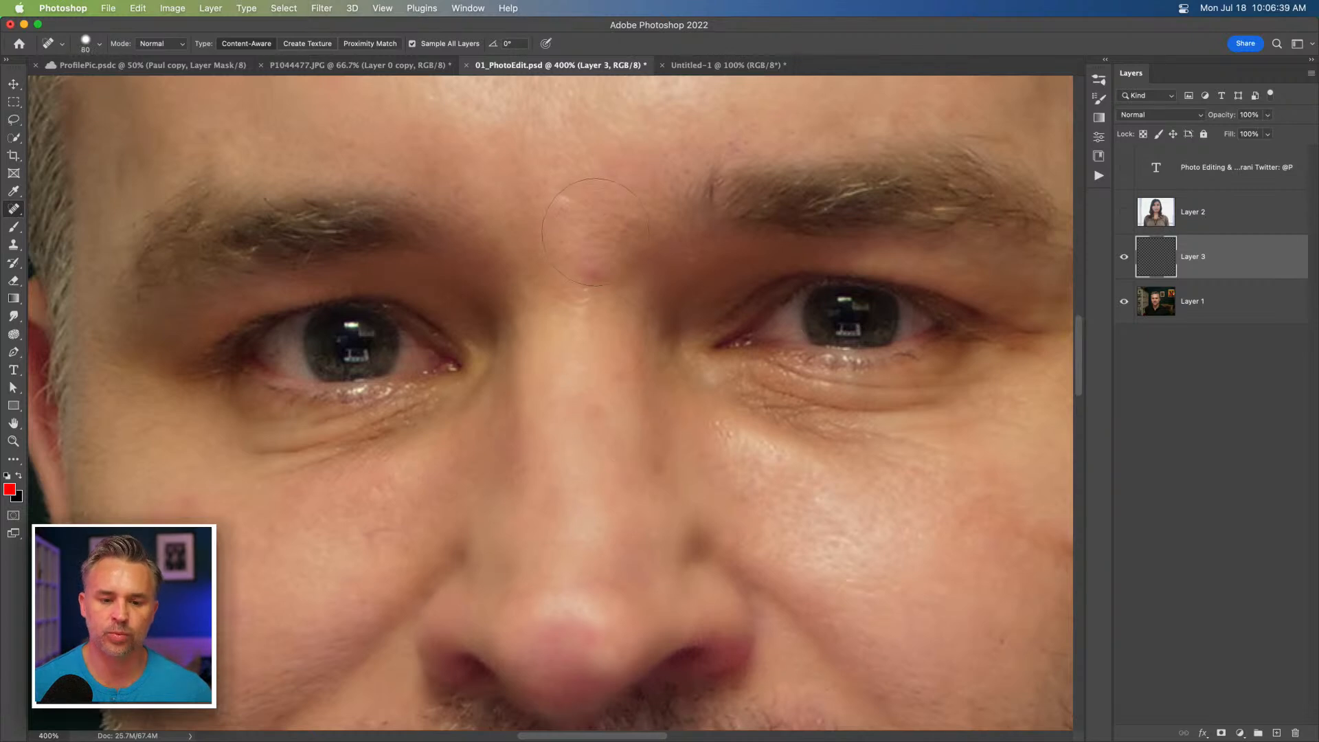
Set the Spot Healing Brush size to 40 and heal the red blemish between the eyebrows on Layer 3.
key("bracketleft")
key("bracketleft")
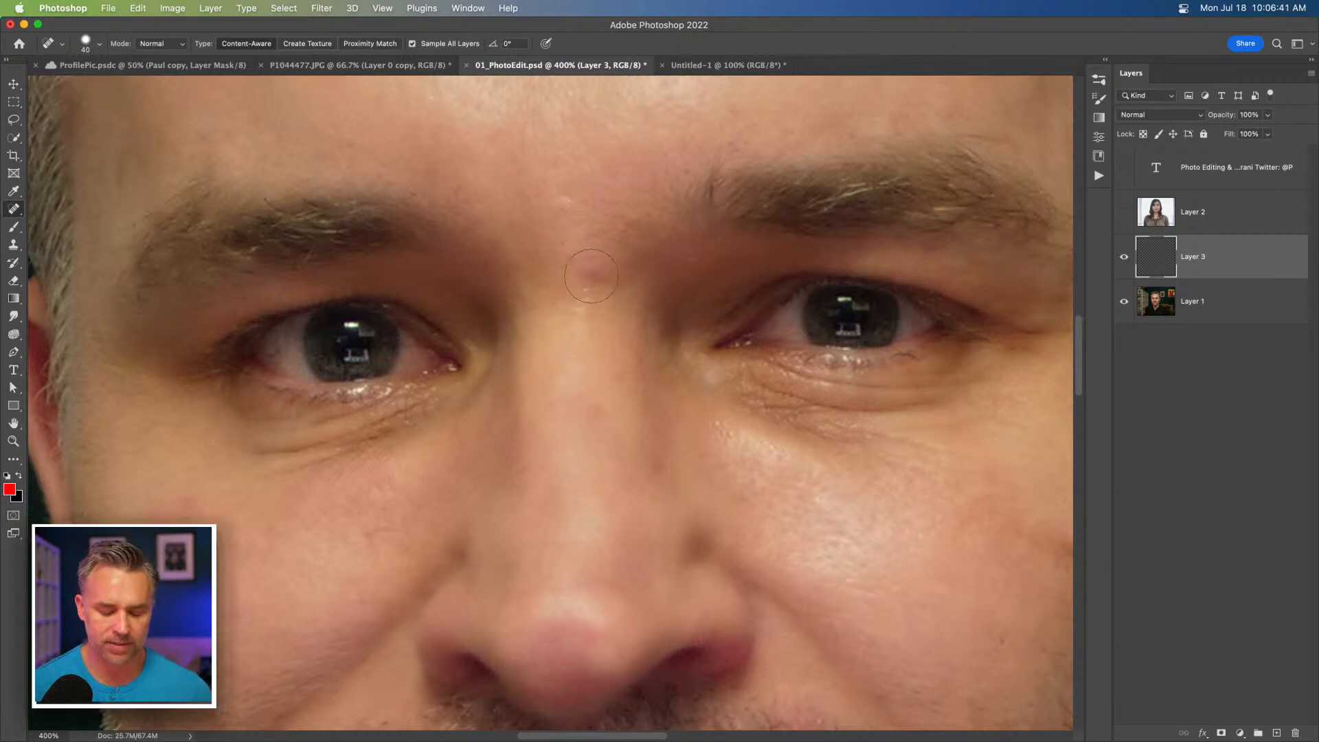
key("super+plus")
key("super+plus")
left_click_drag(591, 277, 569, 351)
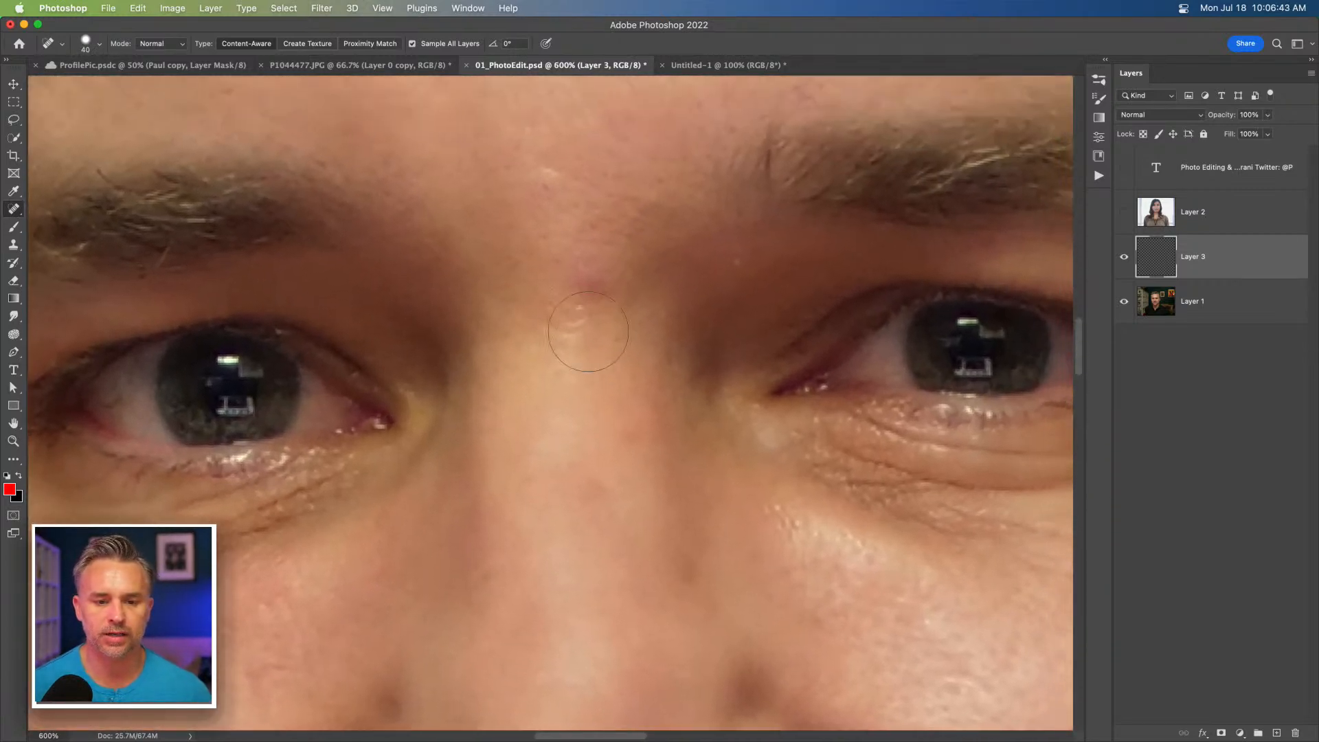
left_click(587, 284)
Set the Spot Healing Brush size to 30 and heal two spots on the left half of the man's forehead as seen in the photo.
key("bracketleft")
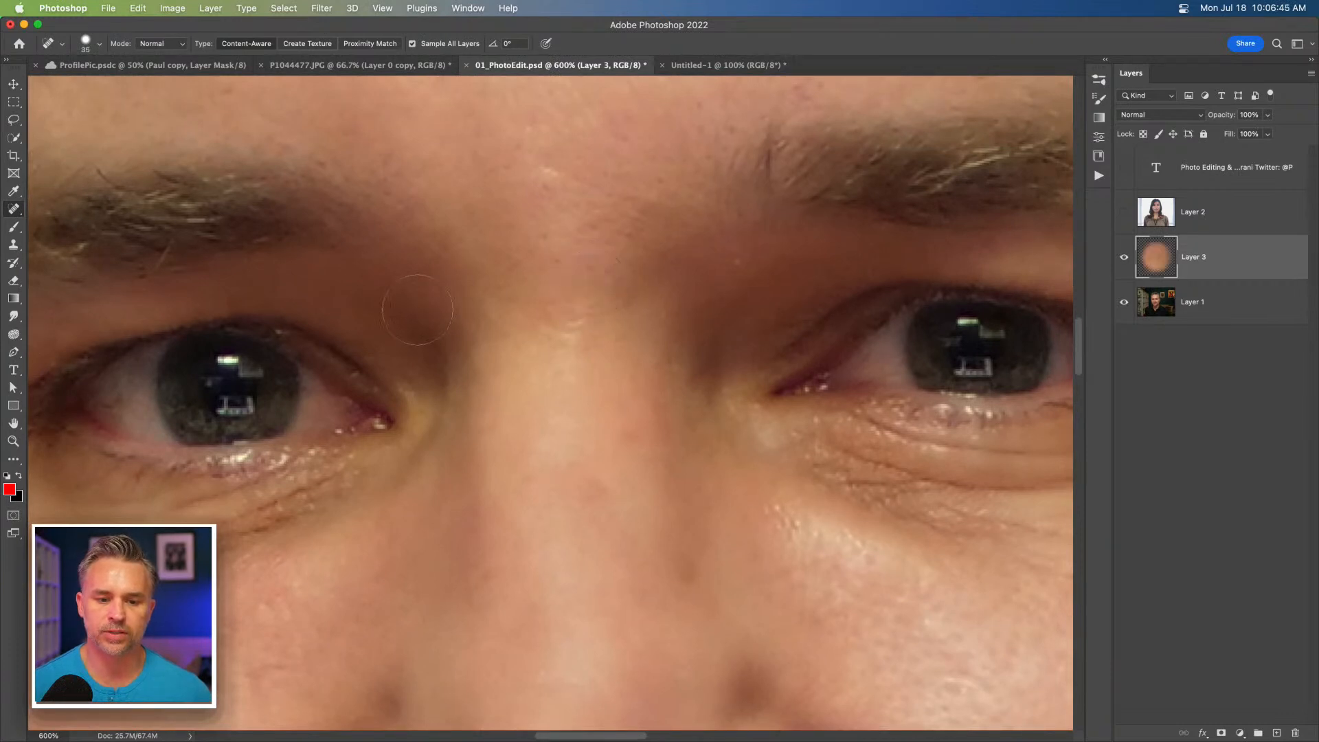
key("super+minus")
key("super+minus")
key("super+minus")
key("super+minus")
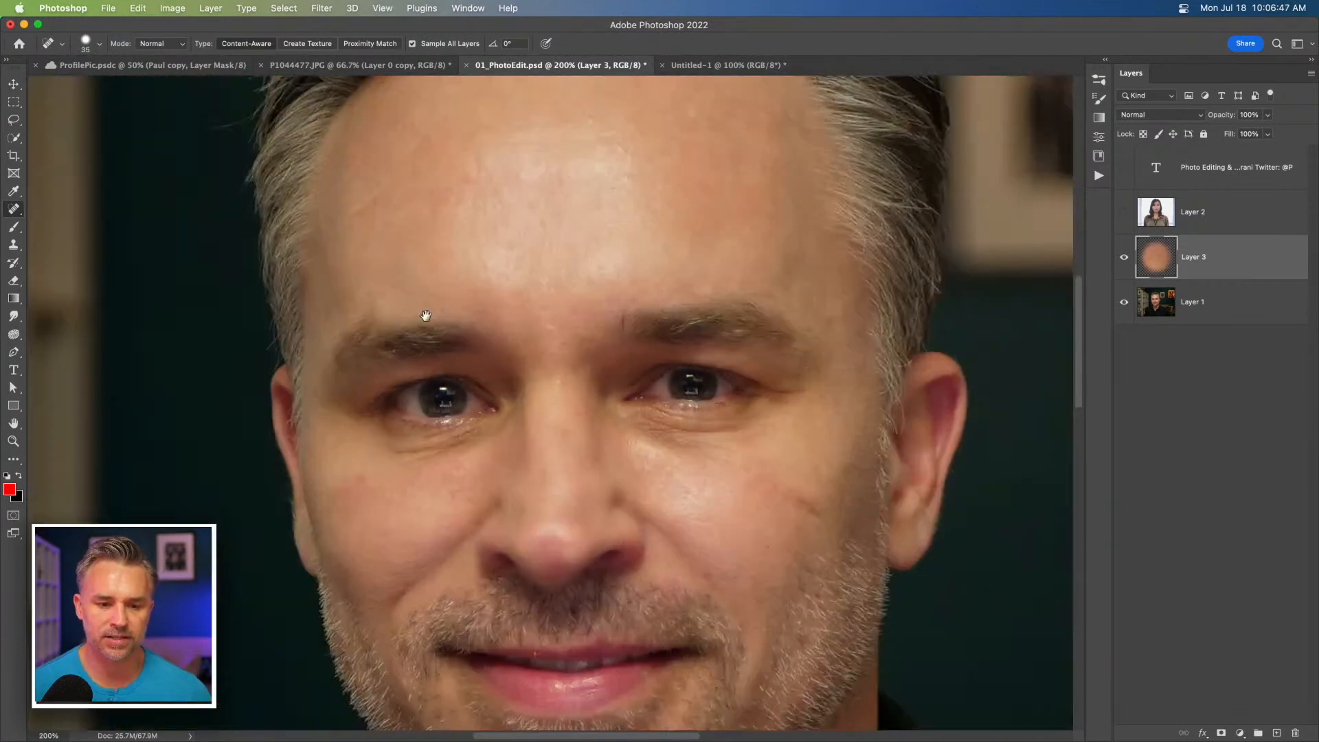
scroll(426, 316, "up", 3)
key("bracketleft")
left_click(467, 266)
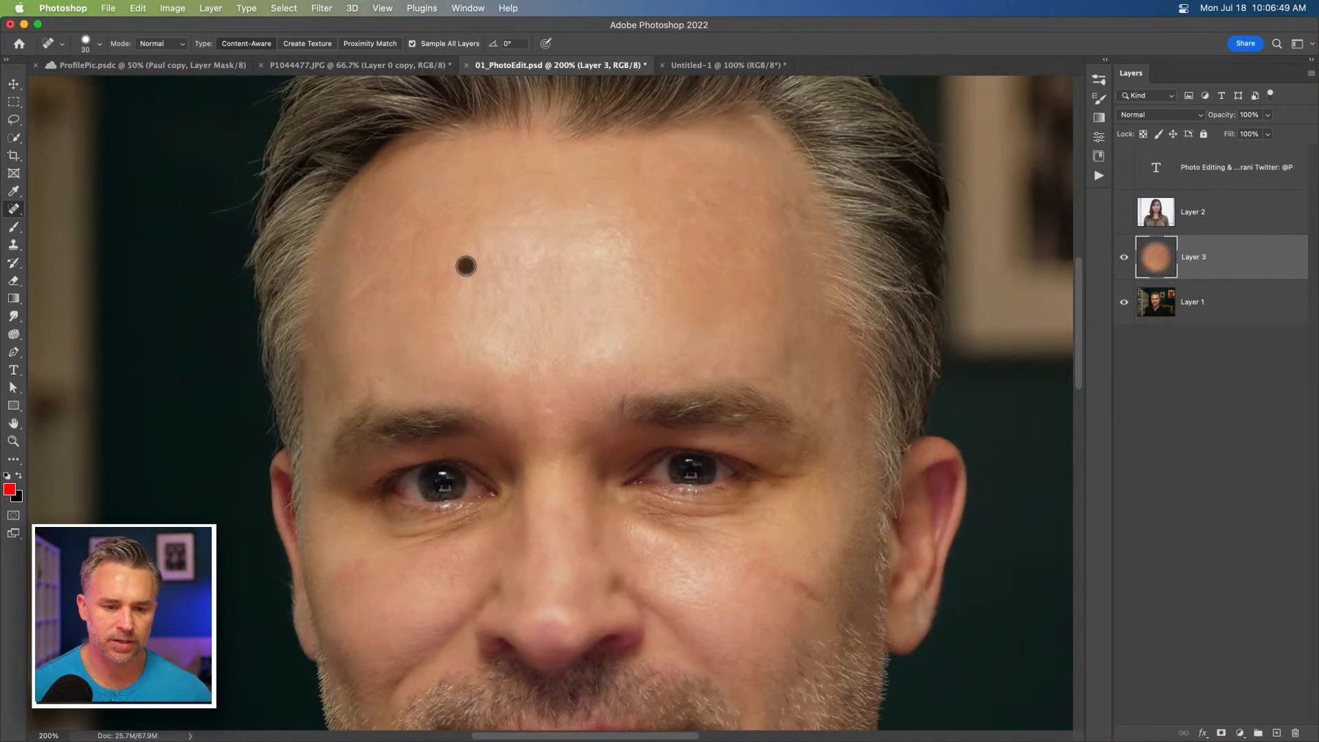
left_click(456, 285)
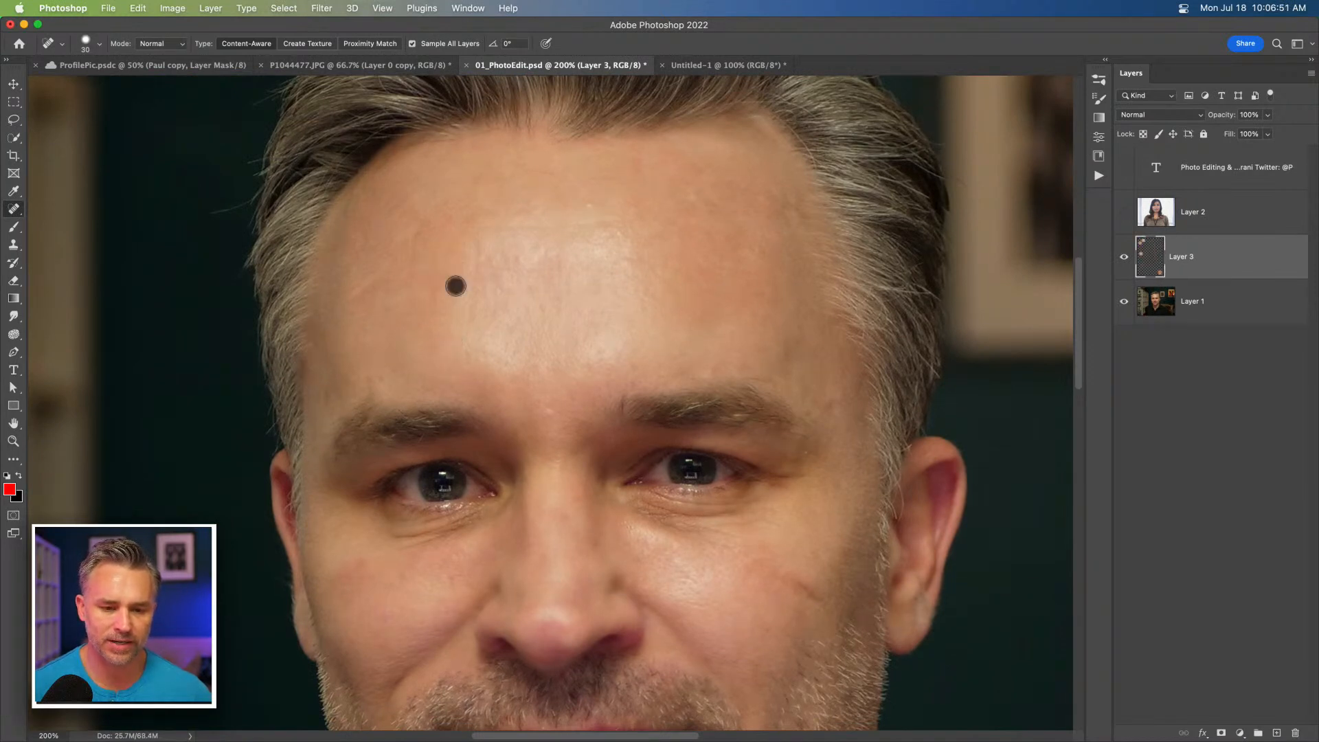
Reduce the Spot Healing Brush size to 25 and heal small blemishes on the upper forehead below the hairline.
key("bracketleft")
left_click(550, 176)
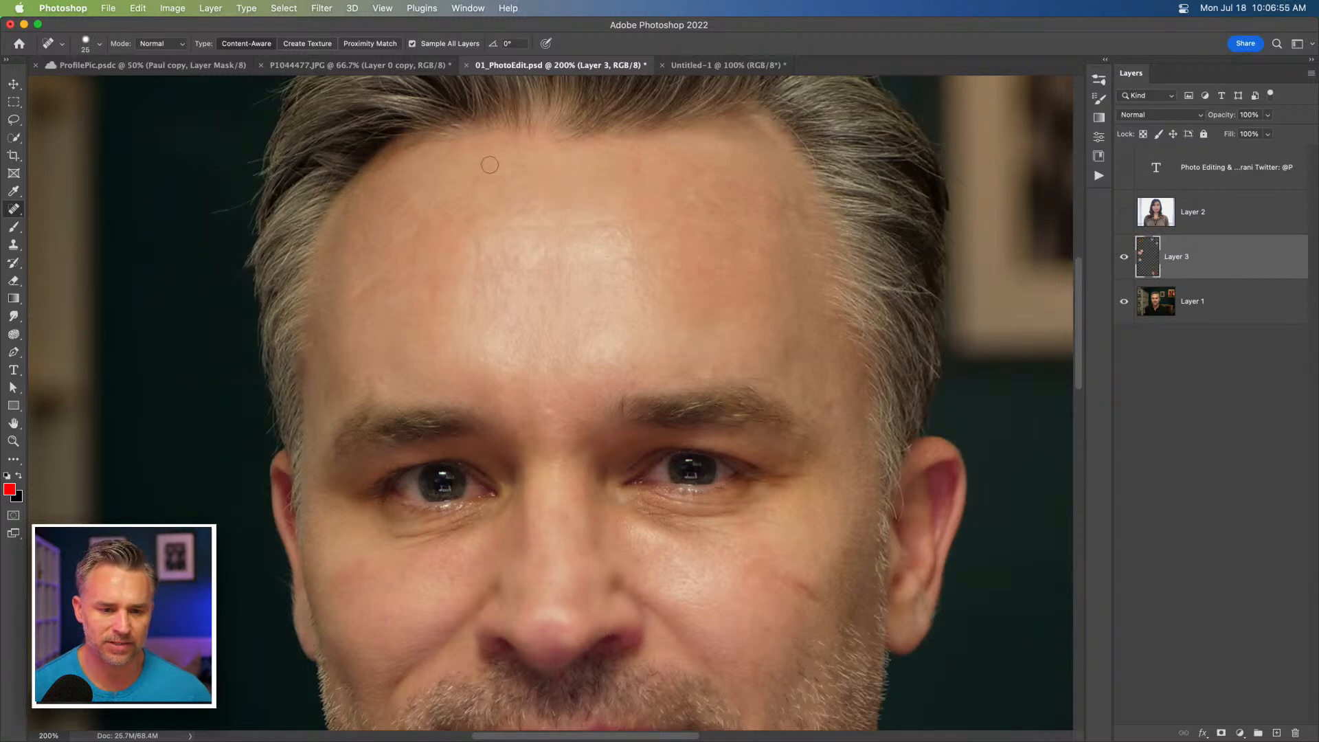
left_click(415, 231)
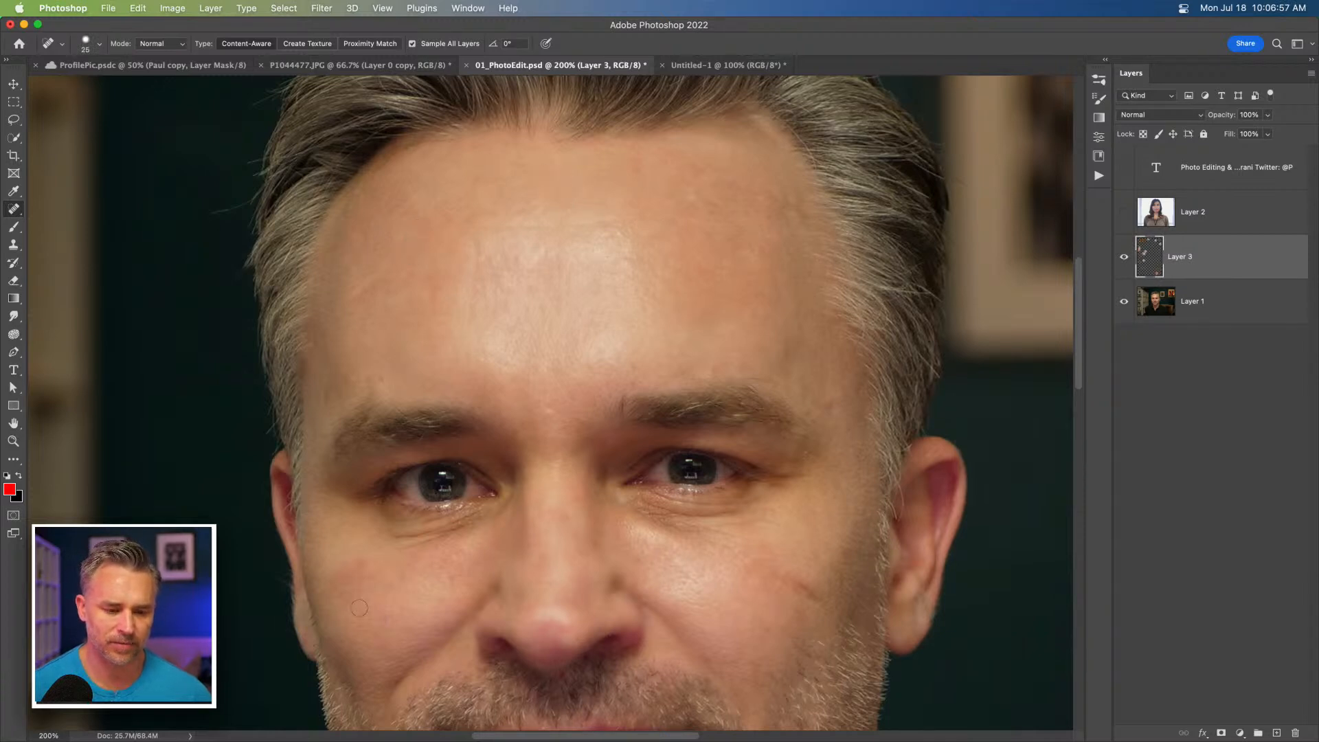
Heal three blemishes on the cheek at the left of the photo with the size 25 Spot Healing Brush.
left_click_drag(430, 562, 400, 380)
left_click(353, 441)
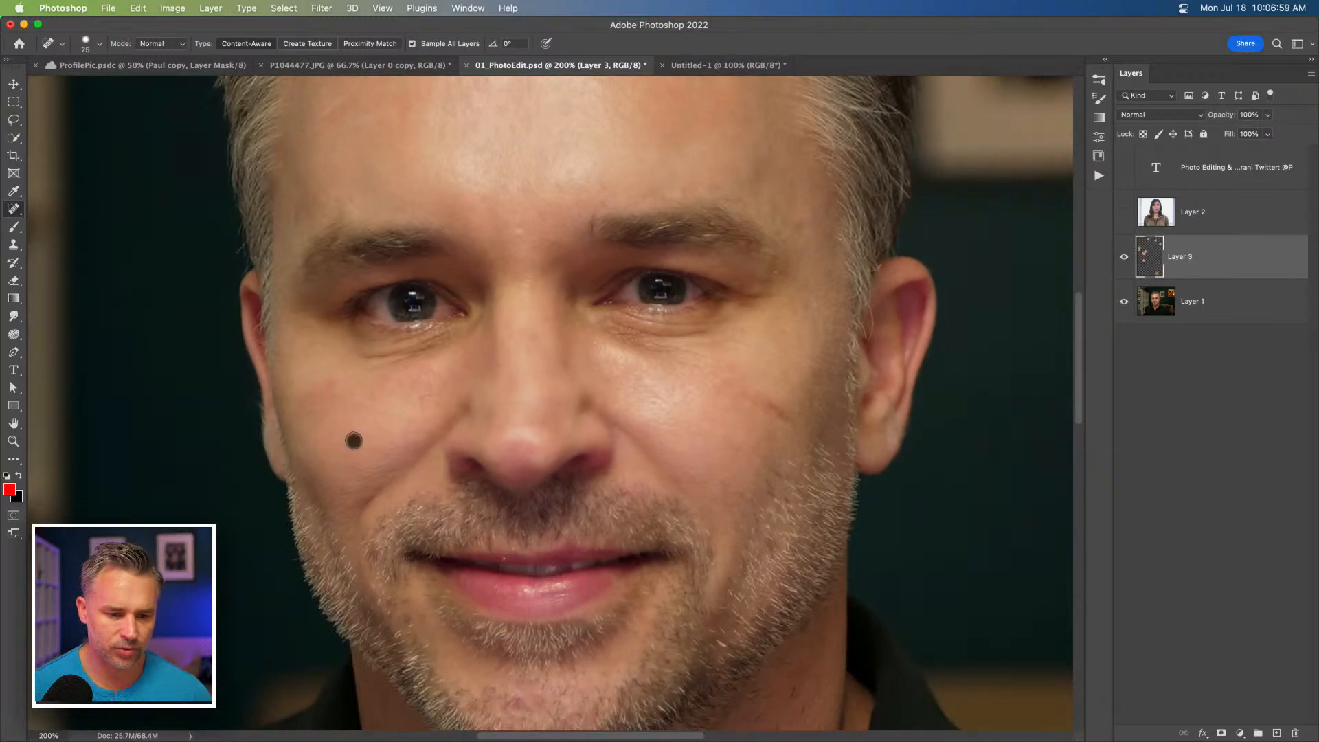
left_click(416, 400)
left_click(316, 384)
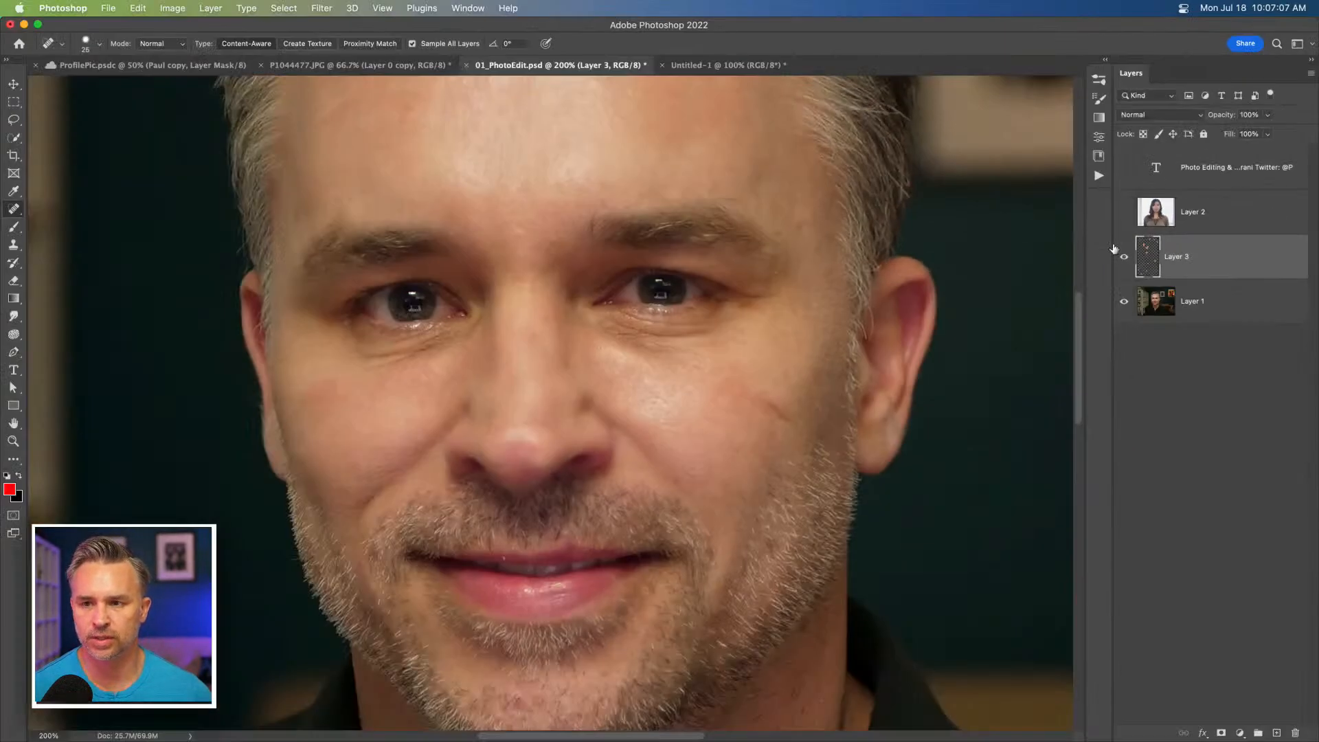
Set the Spot Healing Brush size to 15 and heal the small spot beside the outer end of the right-hand eyebrow in the photo.
key("bracketleft")
key("bracketleft")
left_click(776, 274)
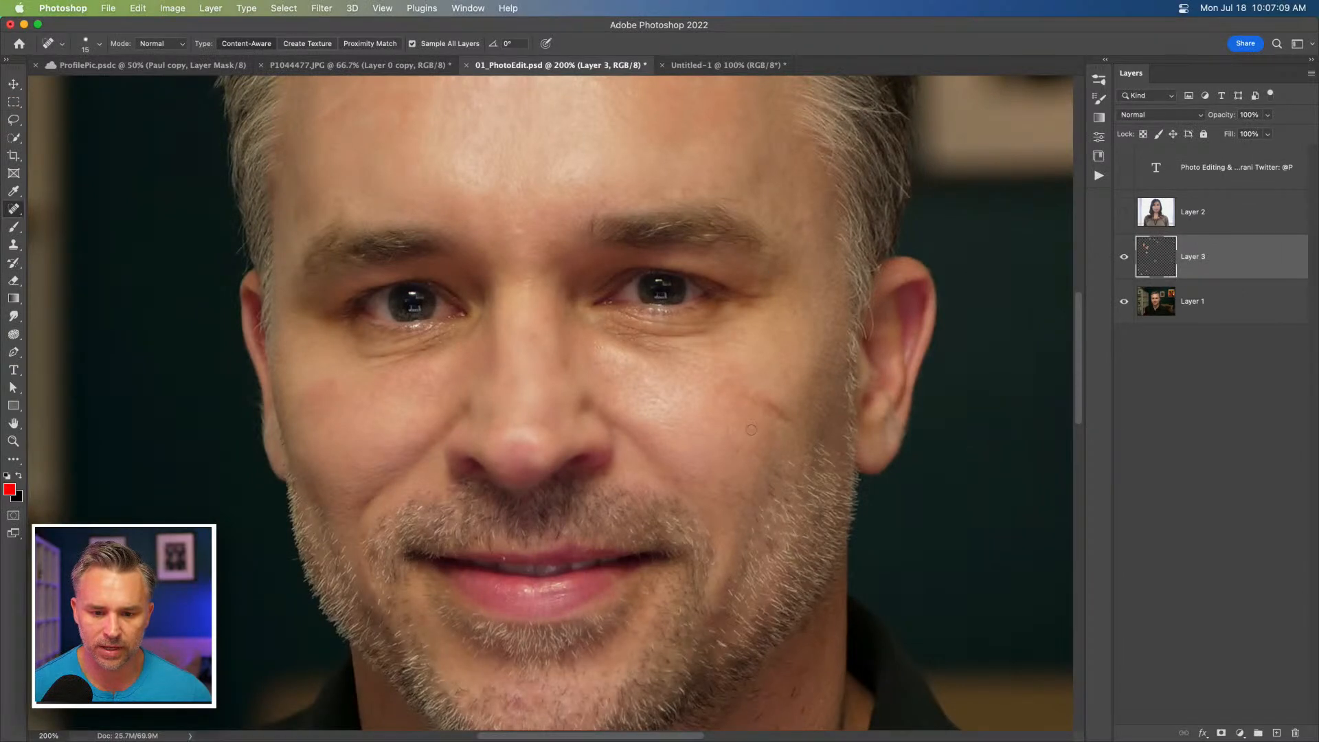
key("super+plus")
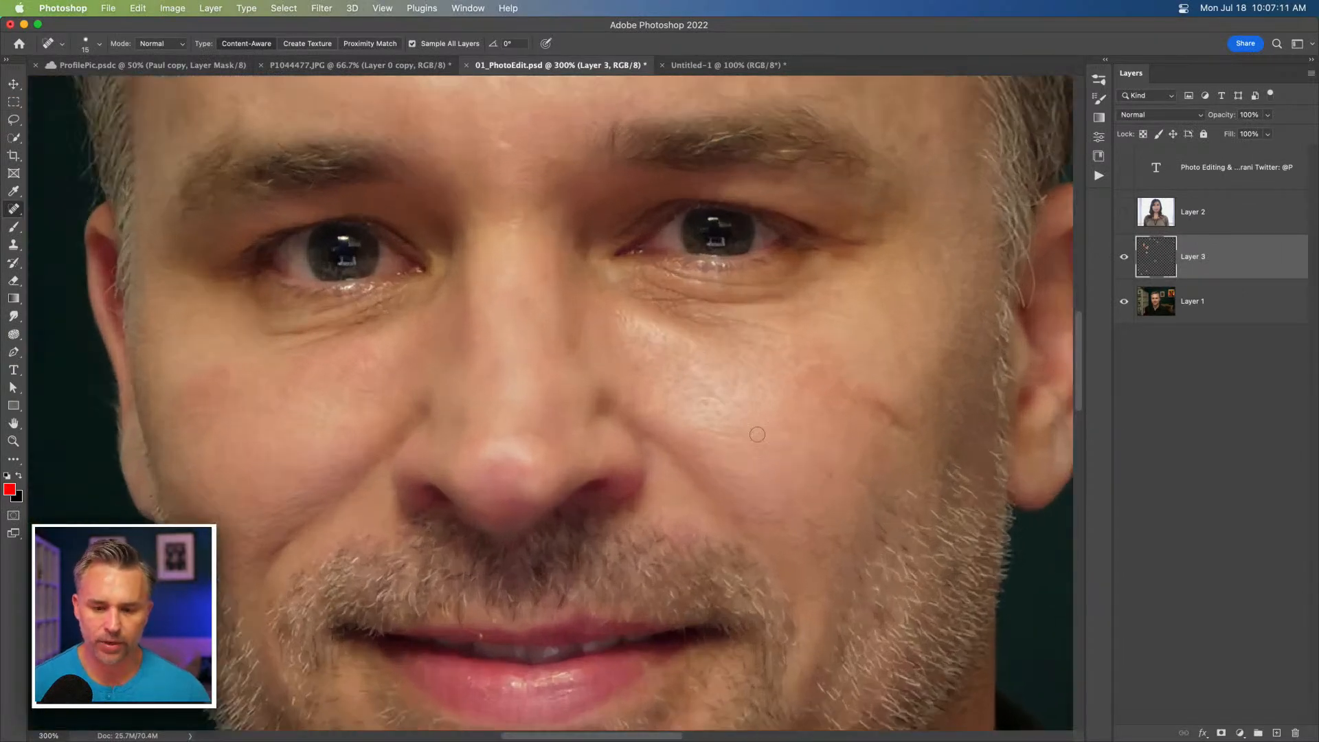
scroll(810, 412, "right", 2)
scroll(810, 413, "down", 1)
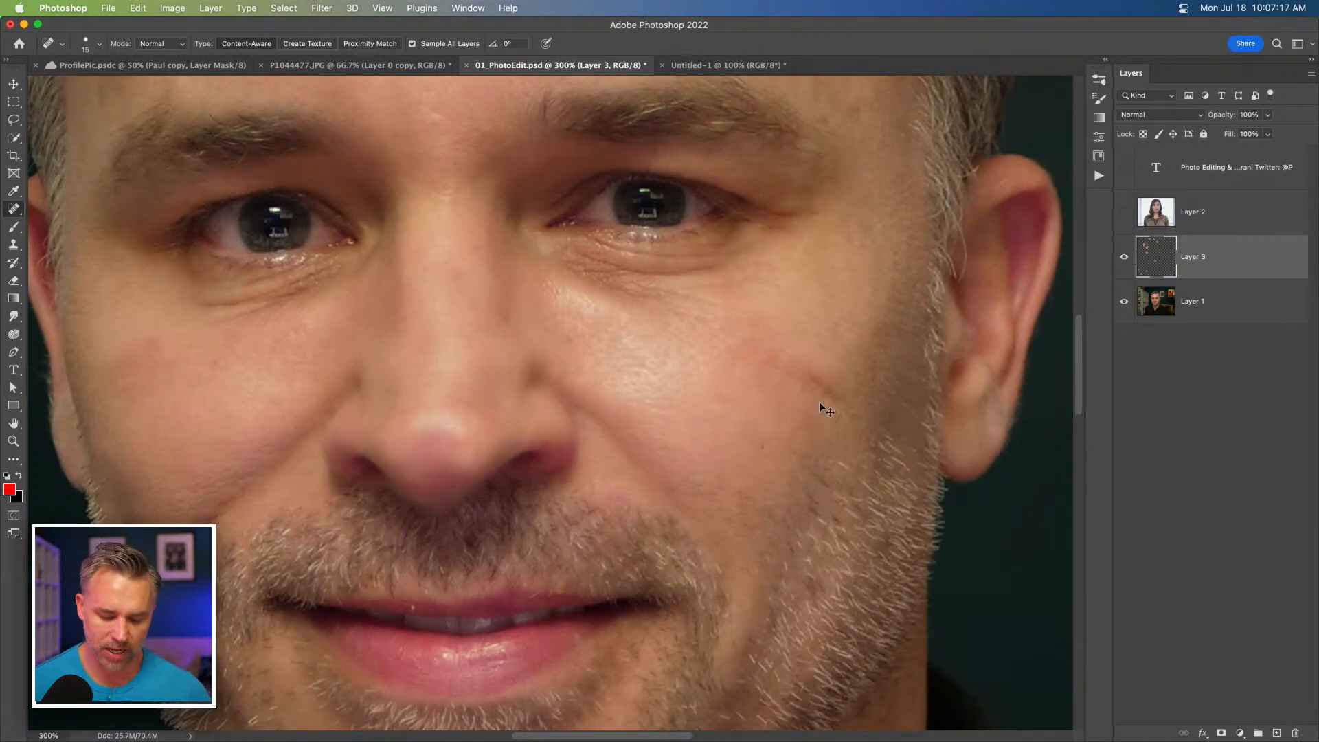
Set the Spot Healing Brush size to 30 and heal the remaining blemishes across the upper forehead and near the left-hand hairline.
key("super+minus")
scroll(606, 247, "up", 5)
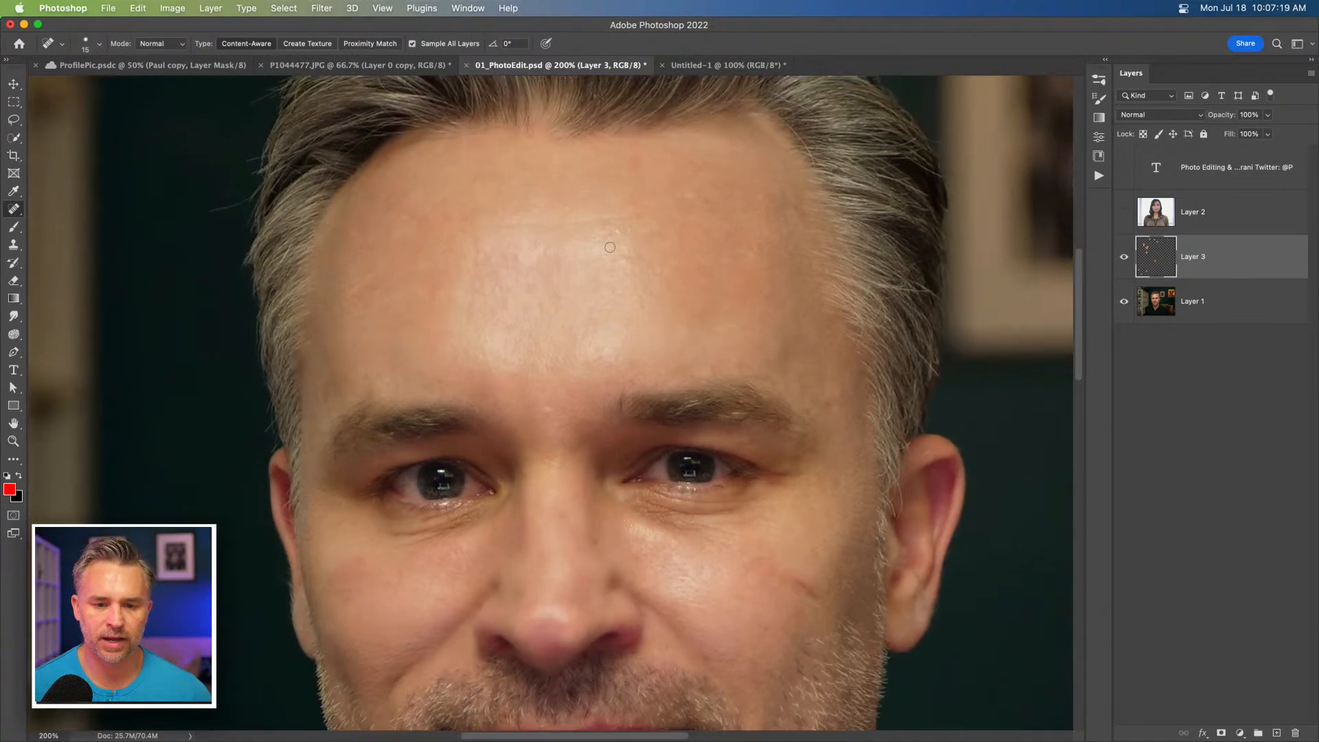
key("bracketright")
key("bracketright")
left_click(689, 195)
left_click(639, 162)
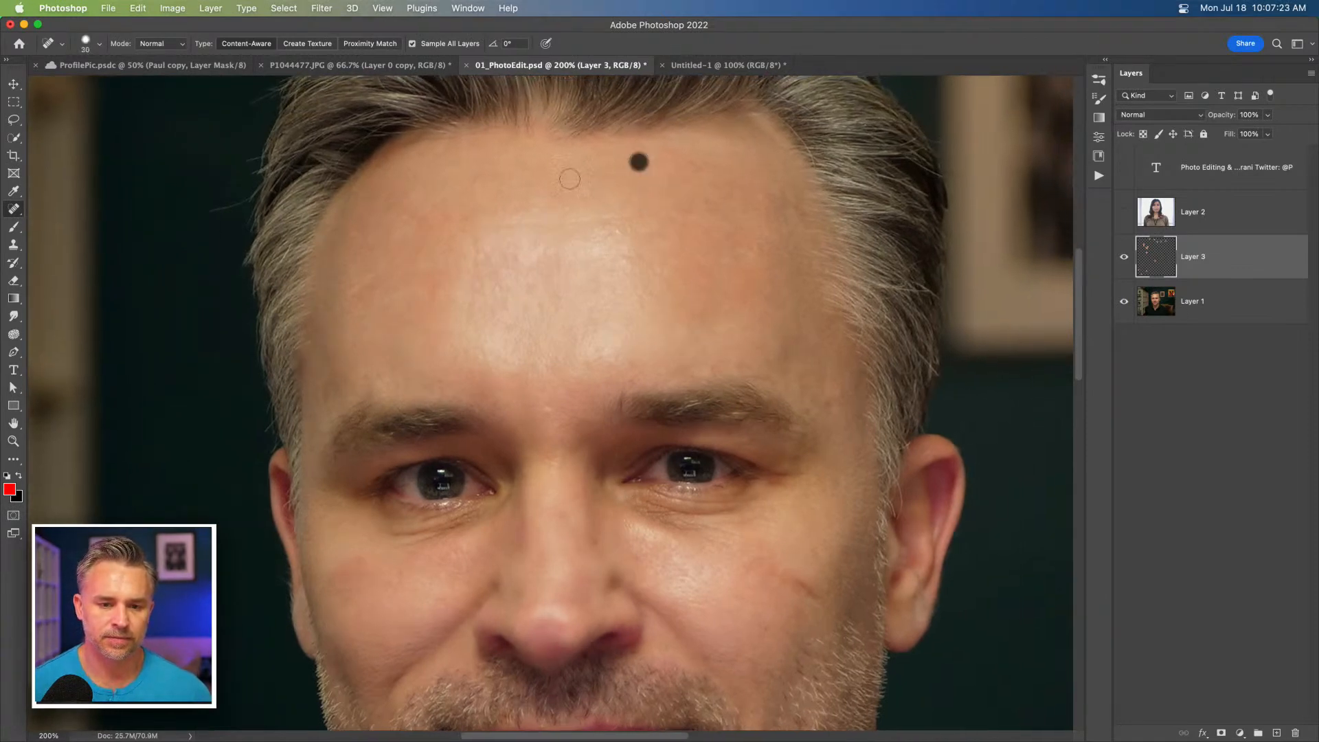
left_click(426, 216)
left_click(351, 264)
left_click(351, 234)
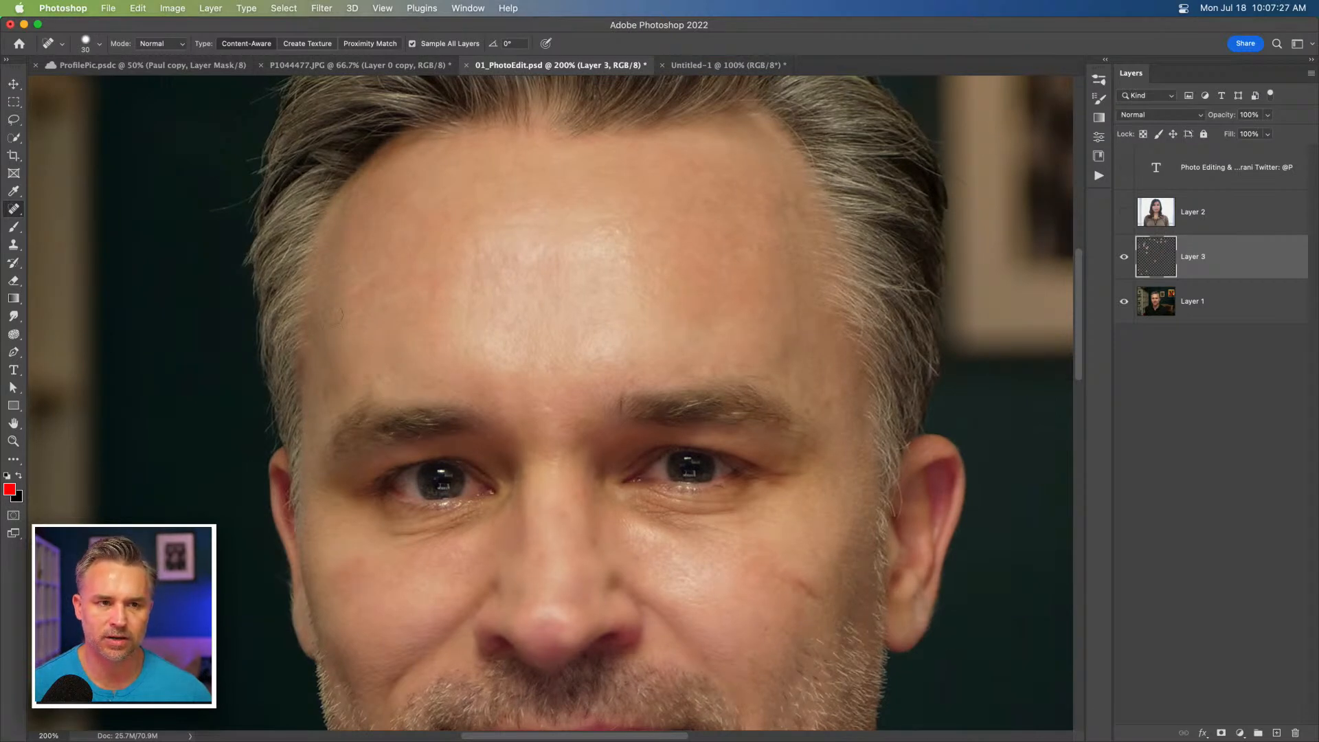
Set the Spot Healing Brush size to 25 and heal the spots on the temple at the right of the photo.
left_click_drag(377, 395, 410, 230)
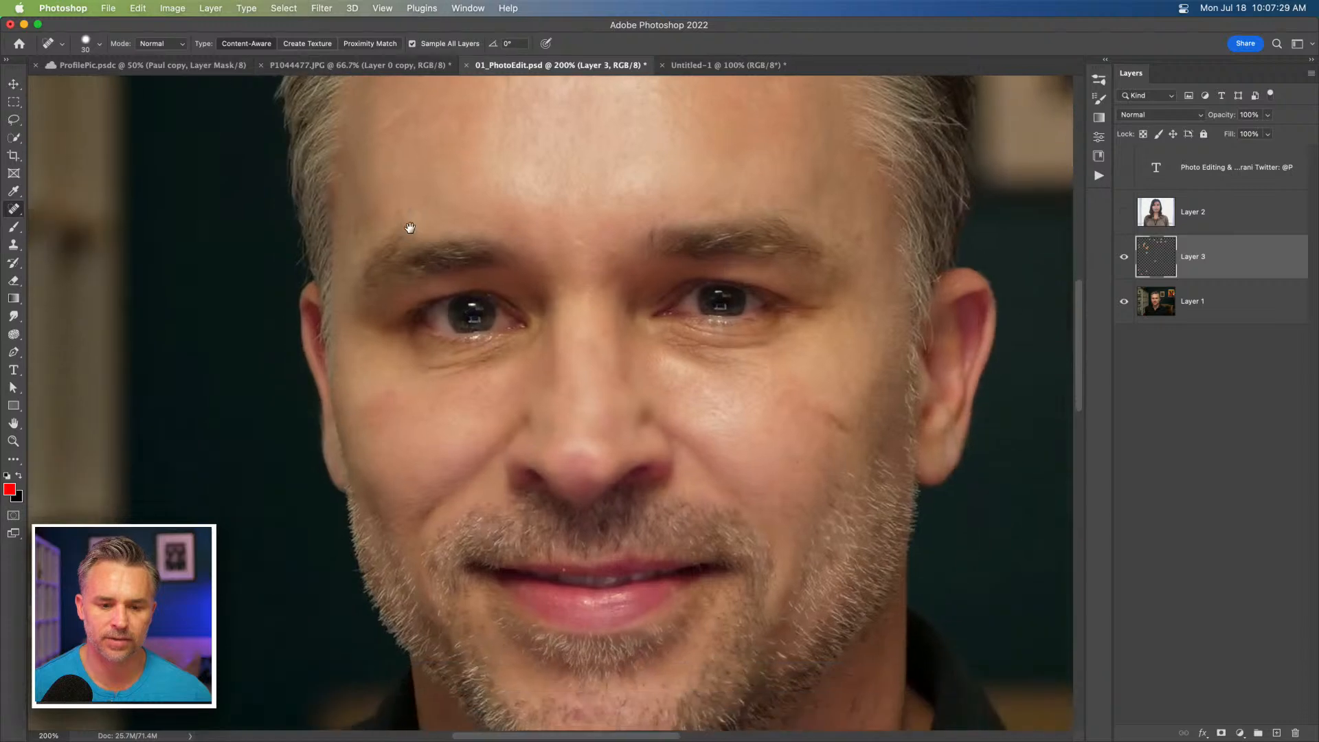
key("bracketleft")
key("bracketright")
left_click(861, 233)
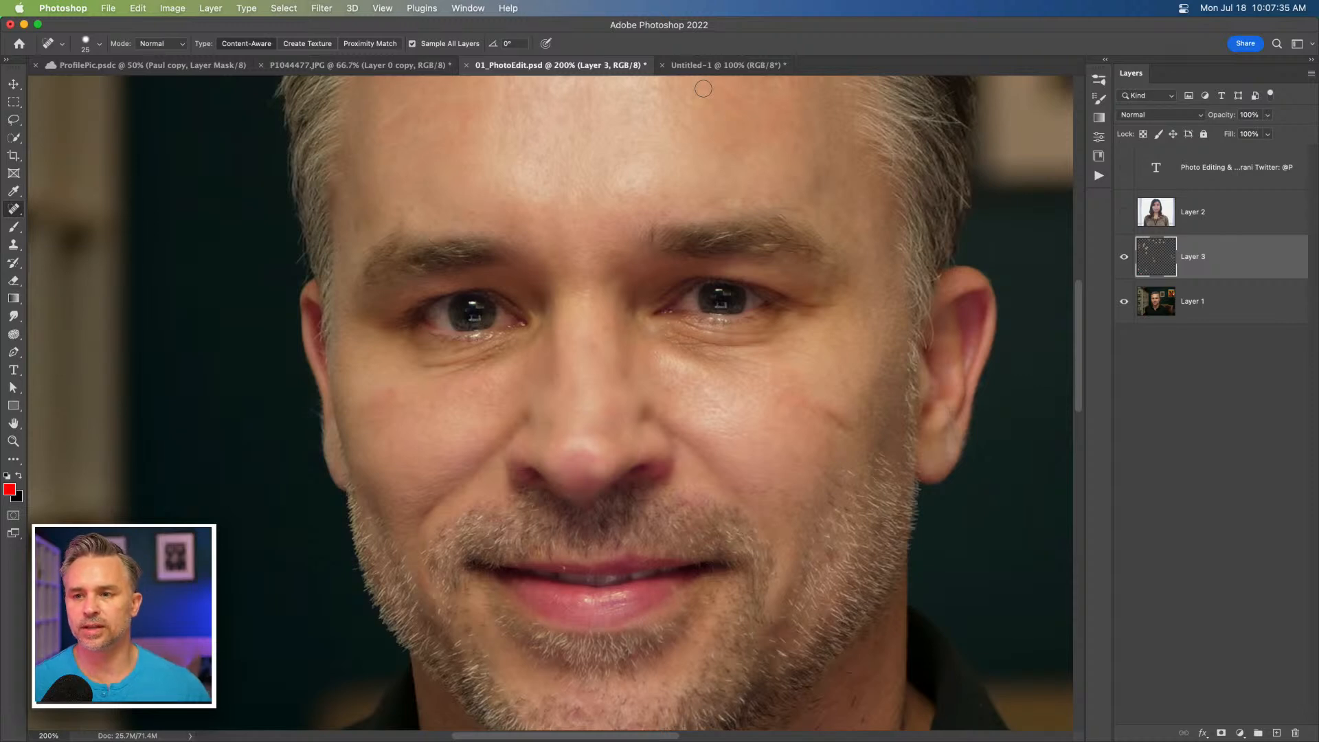
Heal the chin blemish and the scattered spots and stray hairs on the neck with the size 25 Spot Healing Brush.
scroll(680, 338, "down", 5)
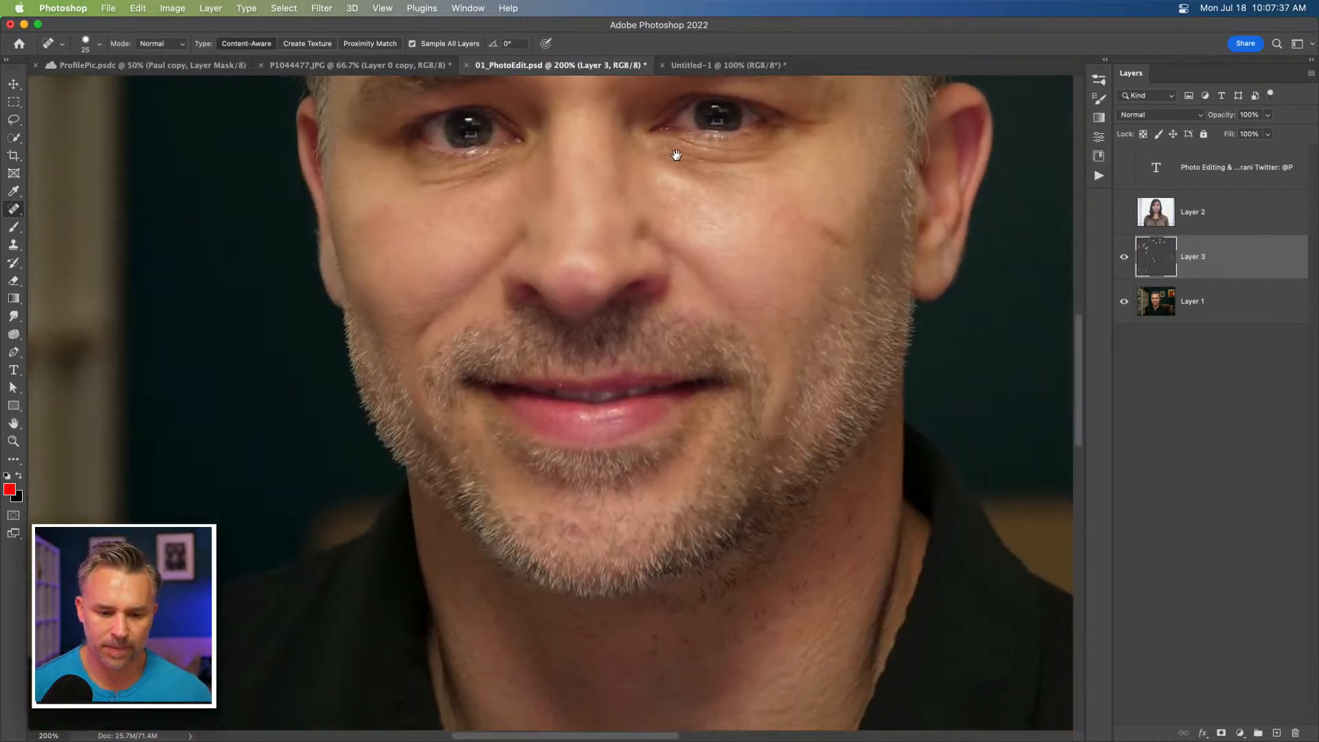
key("super+equal")
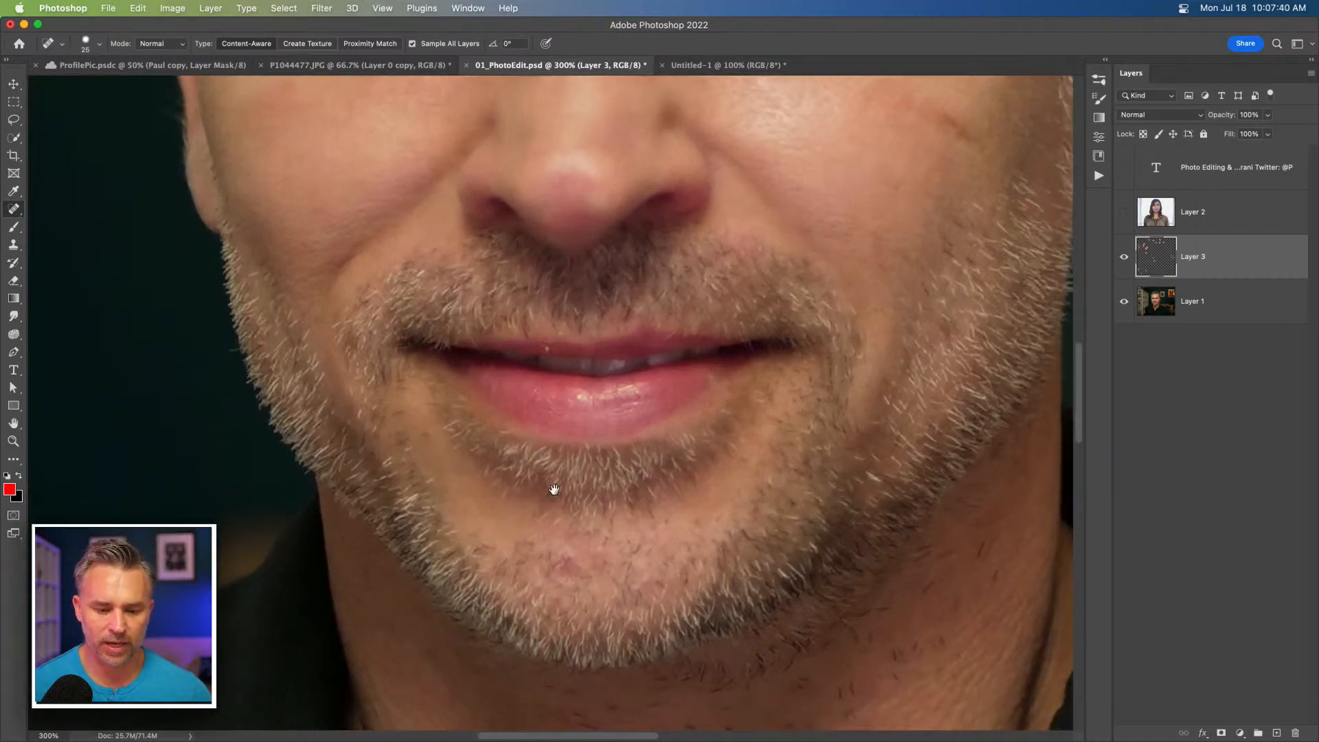
left_click_drag(554, 490, 565, 333)
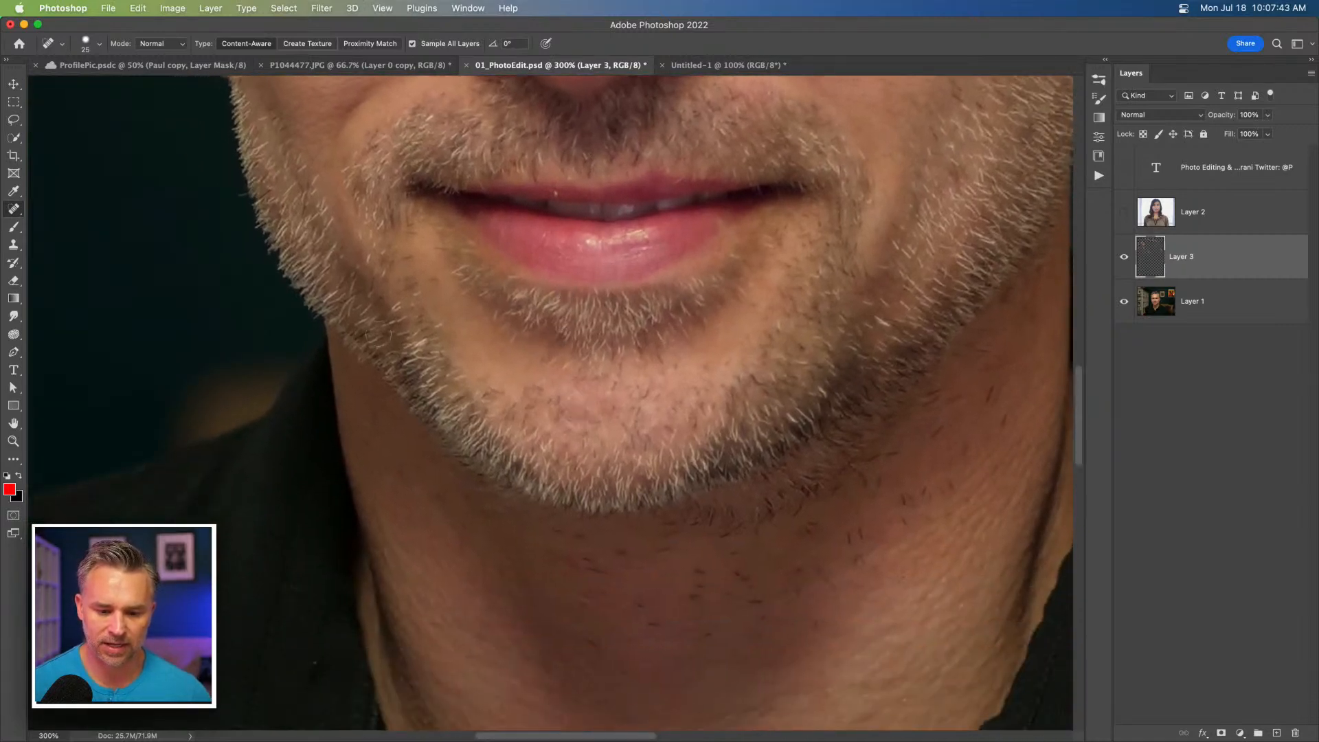
left_click(818, 626)
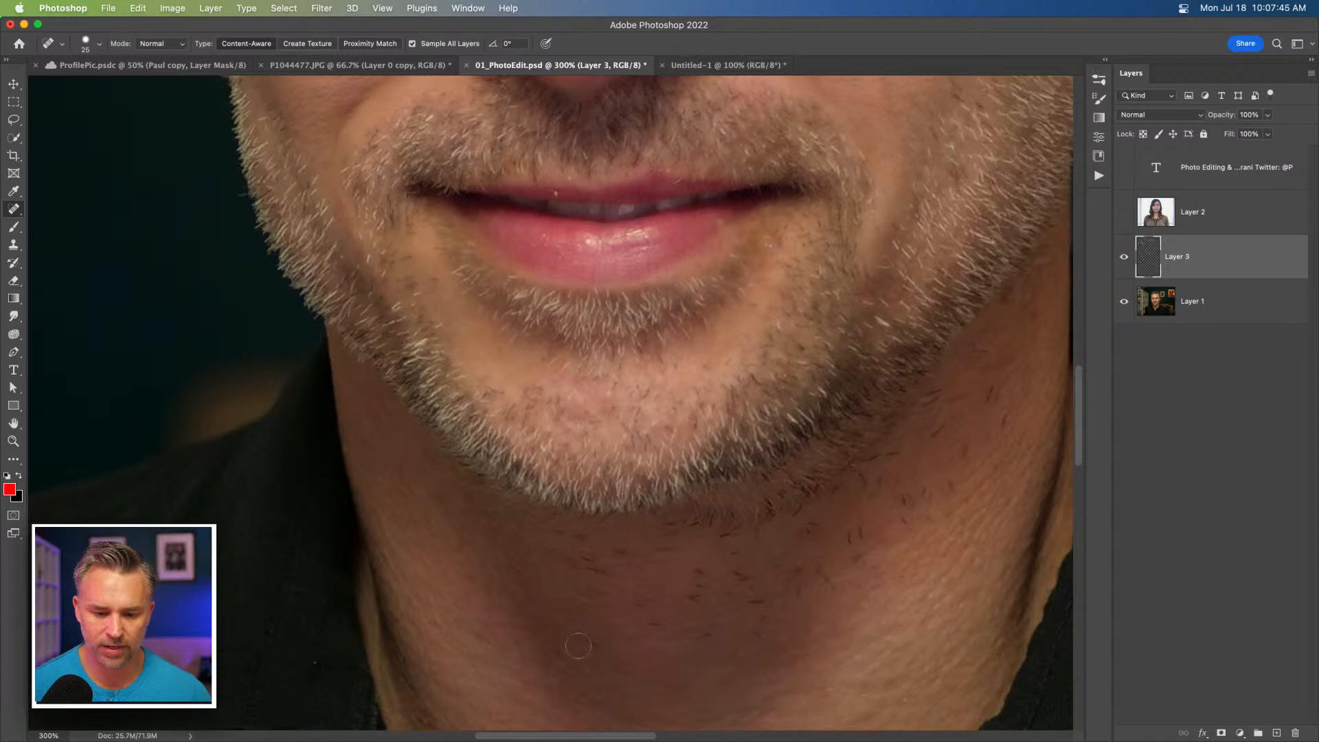
left_click(586, 644)
left_click(698, 638)
left_click(763, 622)
left_click(799, 595)
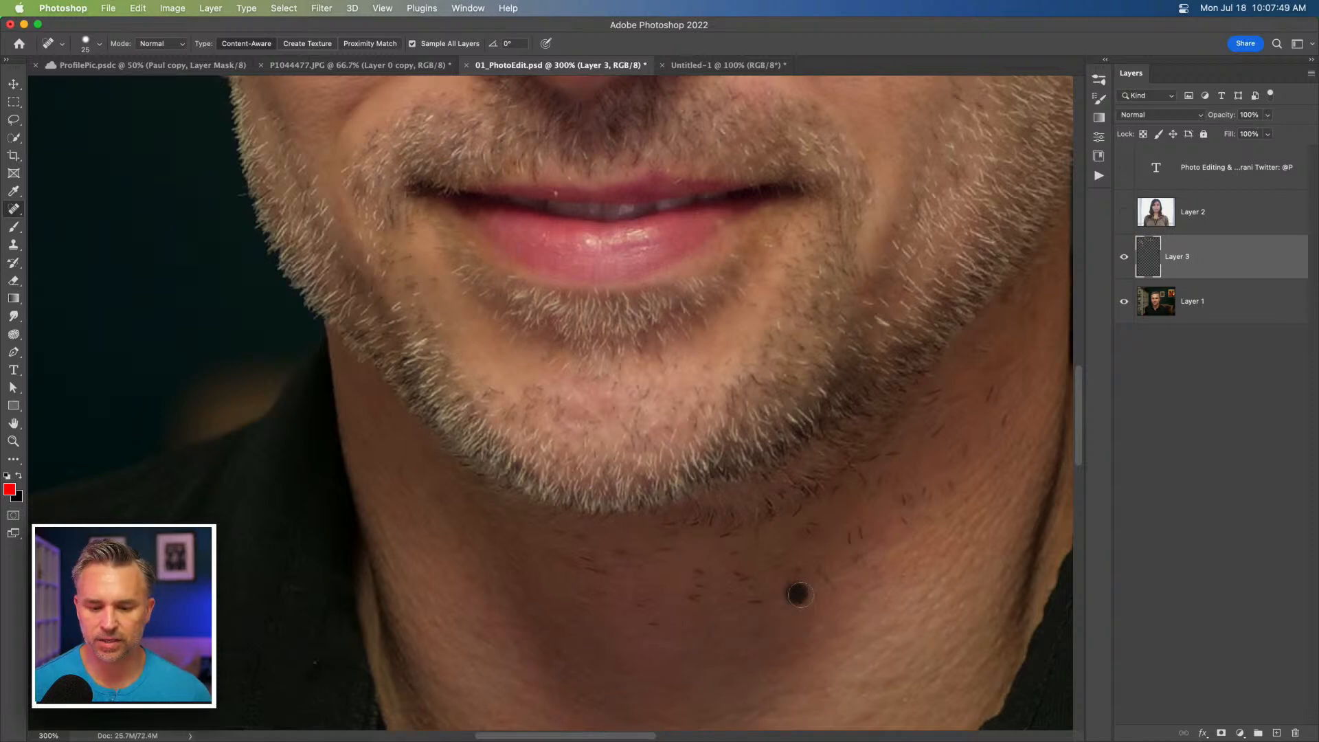
Review the tools grouped with the Spot Healing Brush at 100% zoom, keeping the Spot Healing Brush active.
key("super+1")
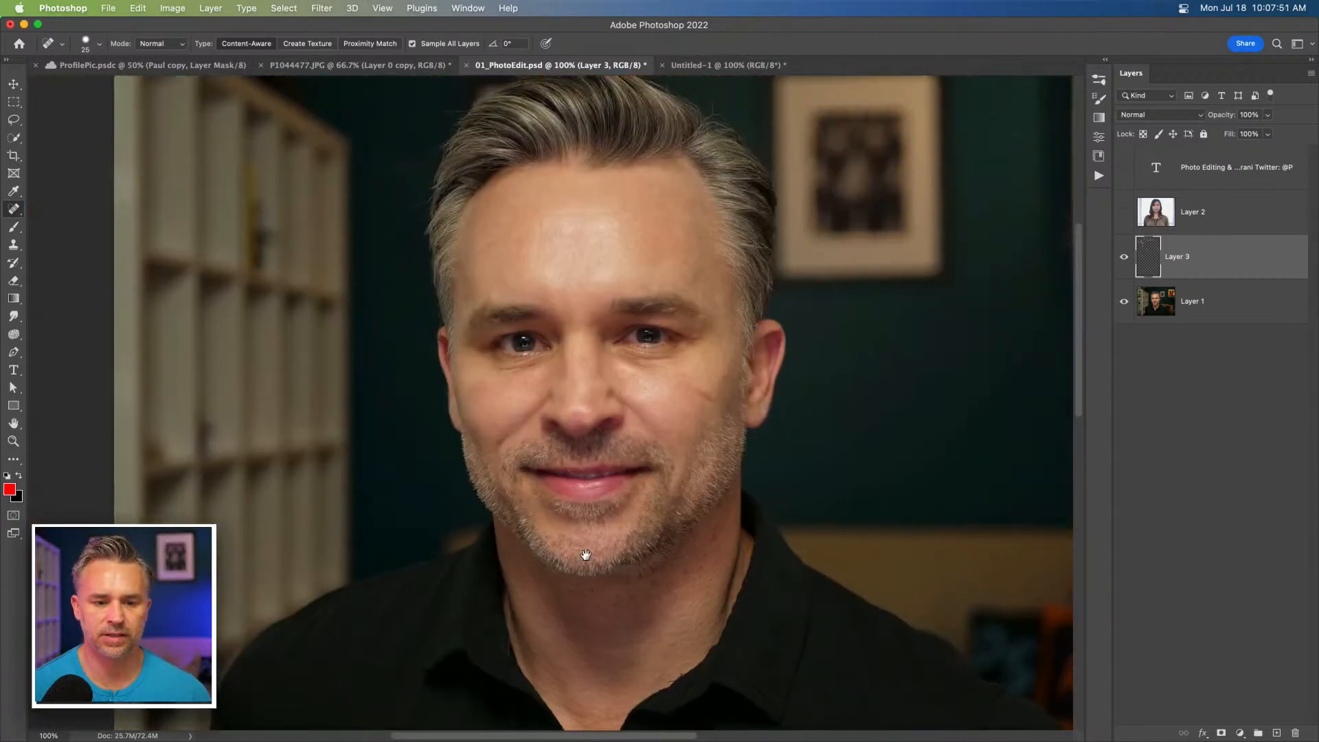
left_click(12, 210)
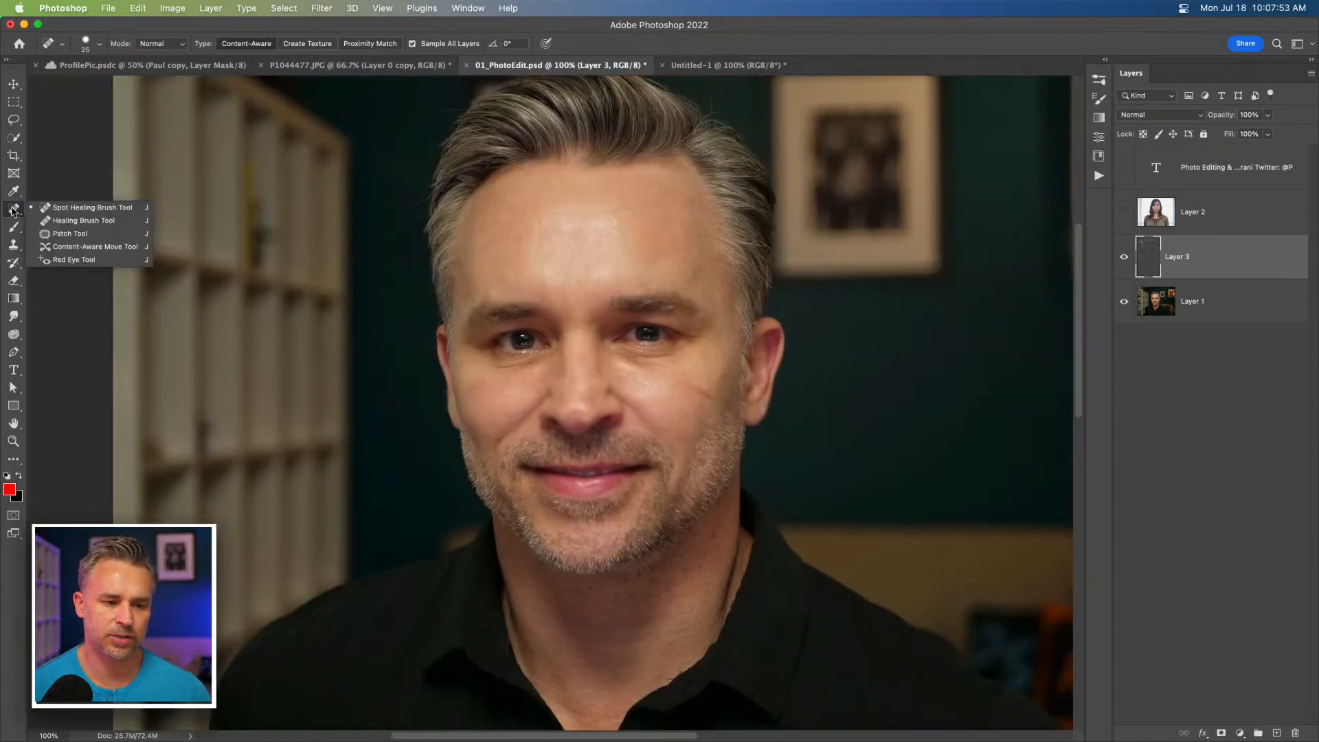
left_click(4, 209)
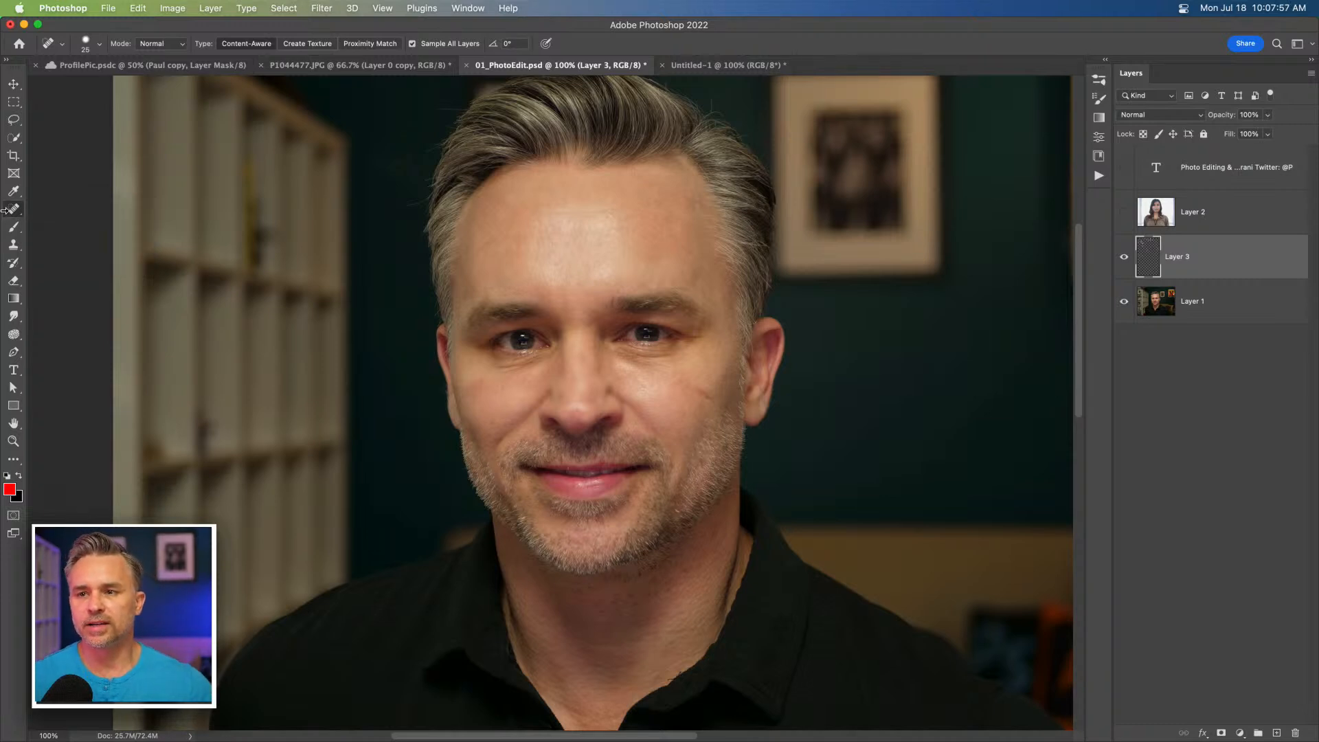
Compare the portrait with and without Layer 3, view the healed spots alone by hiding Layer 1, and leave both layers visible.
key("super+plus")
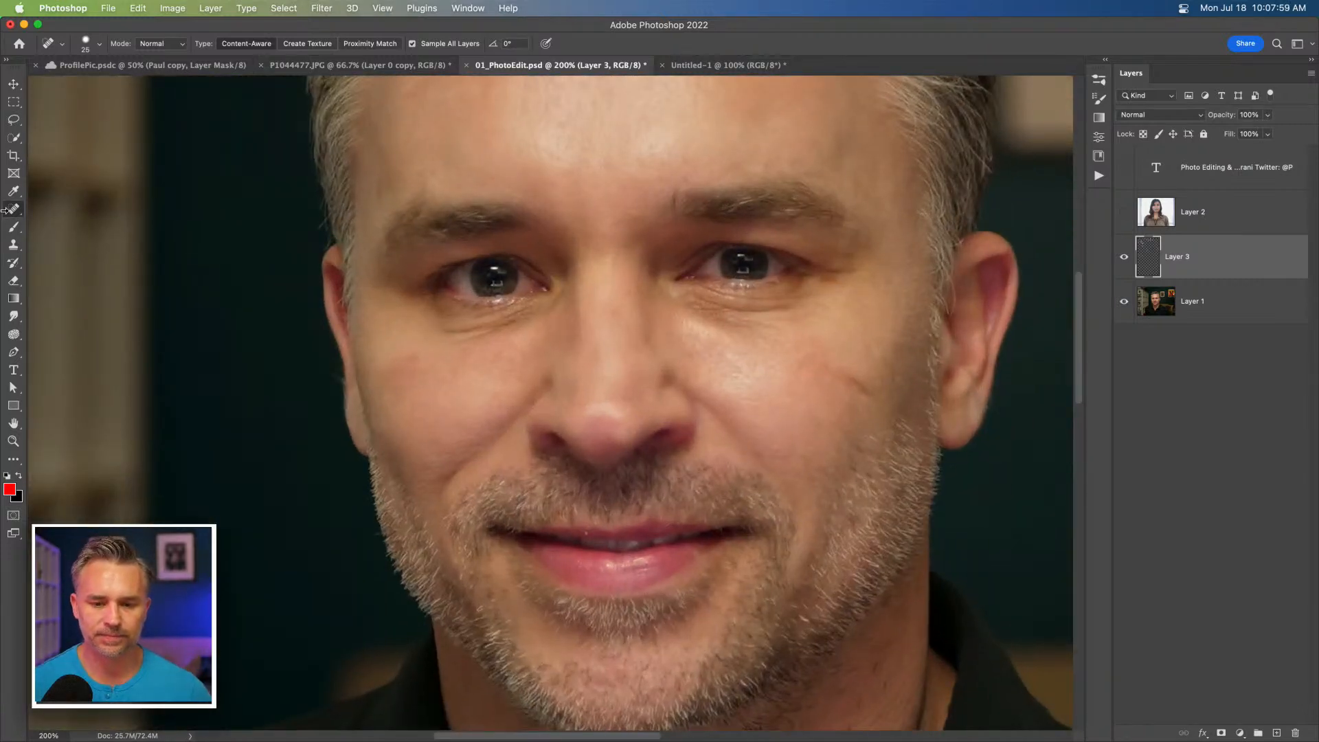
left_click(1124, 260)
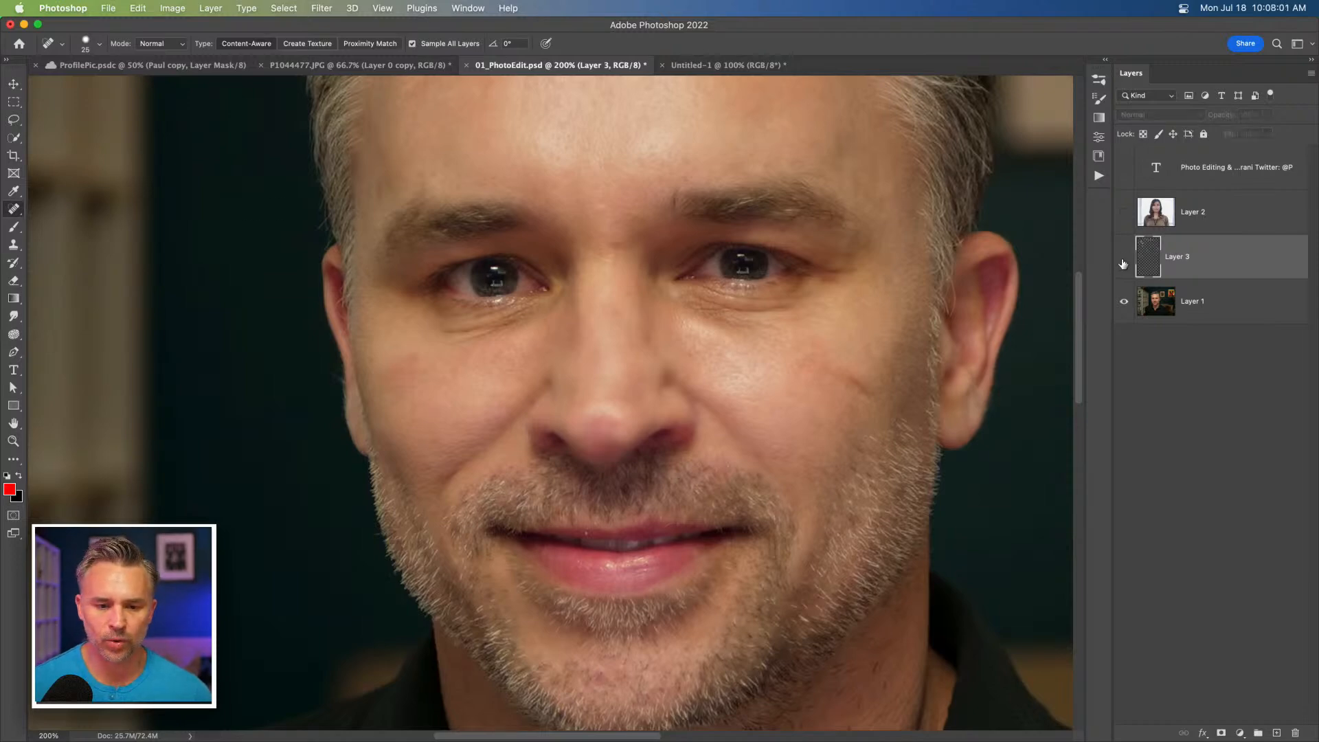
left_click(1123, 259)
left_click(1124, 301)
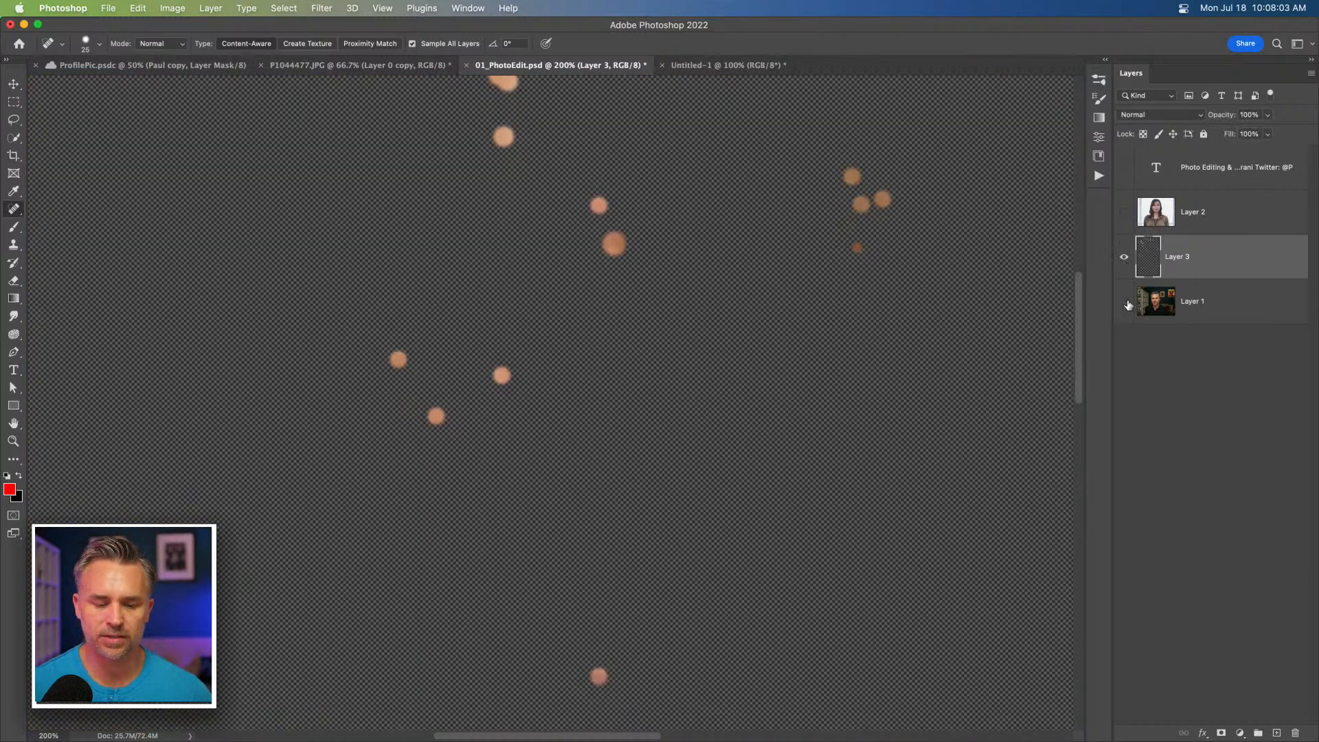
left_click_drag(607, 290, 583, 361)
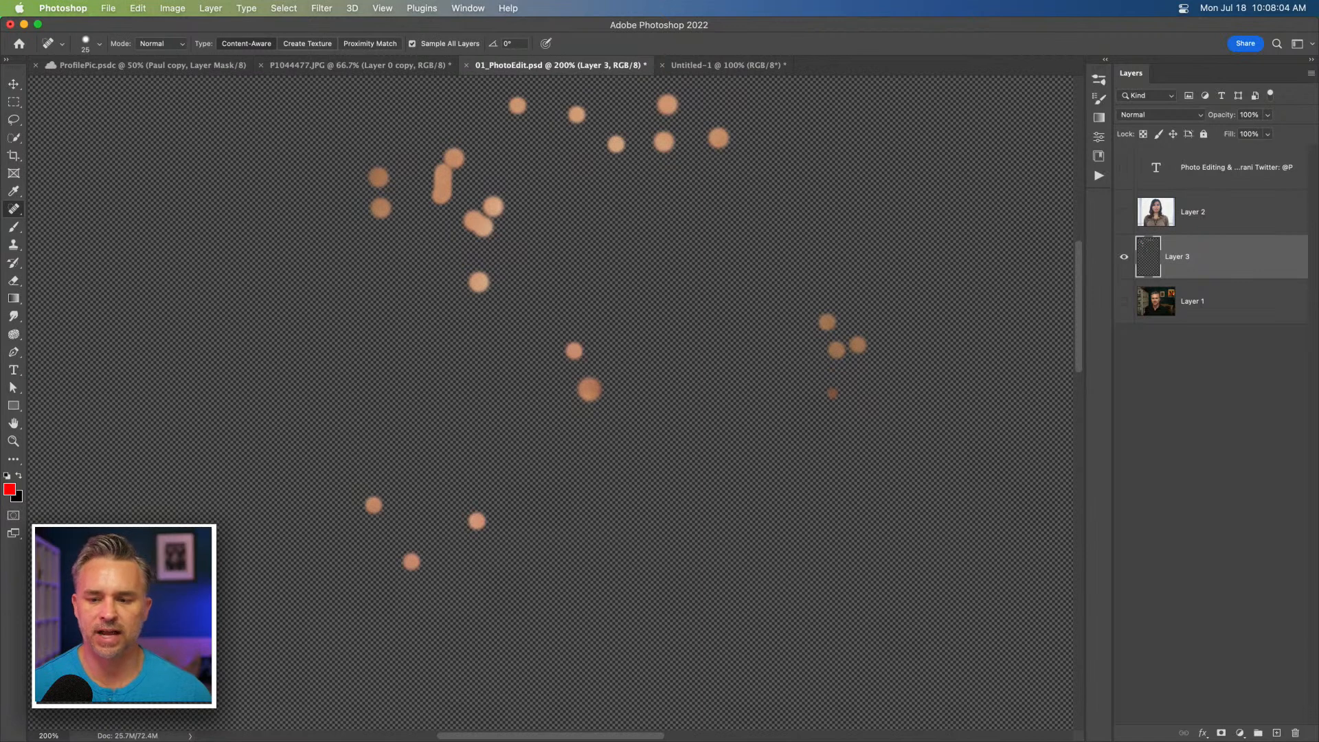
left_click(1124, 303)
left_click(1129, 263)
left_click(1129, 263)
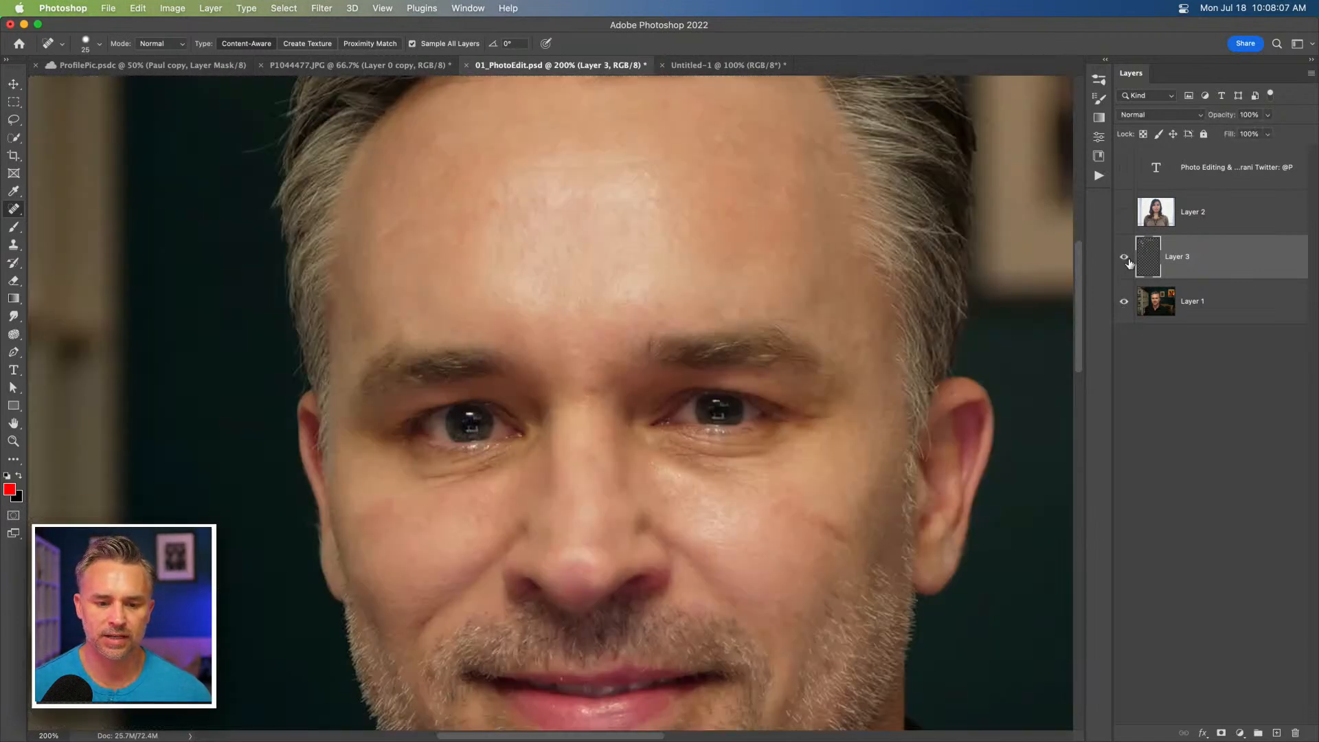
Duplicate Layer 1 and desaturate the redness in the whites of the eyes on the copy with the Sponge Tool at 43% flow.
key("super+minus")
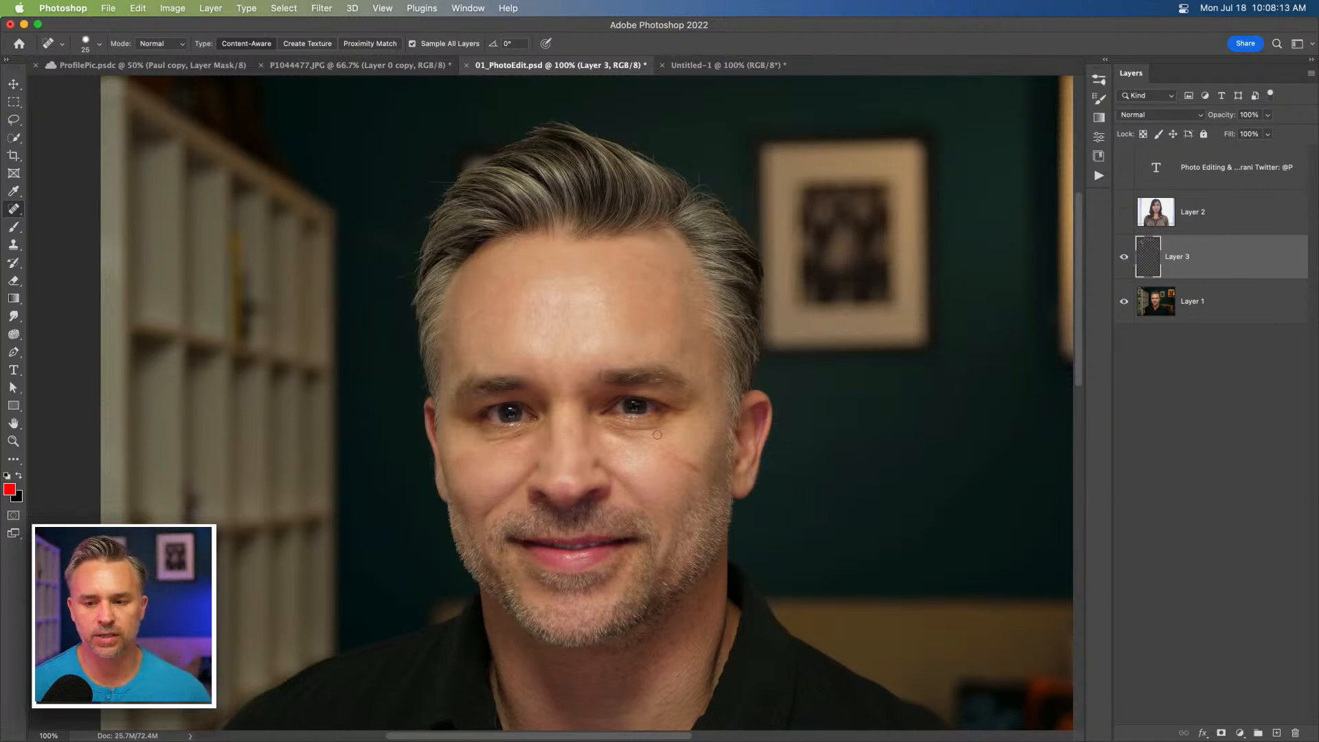
left_click(1166, 320)
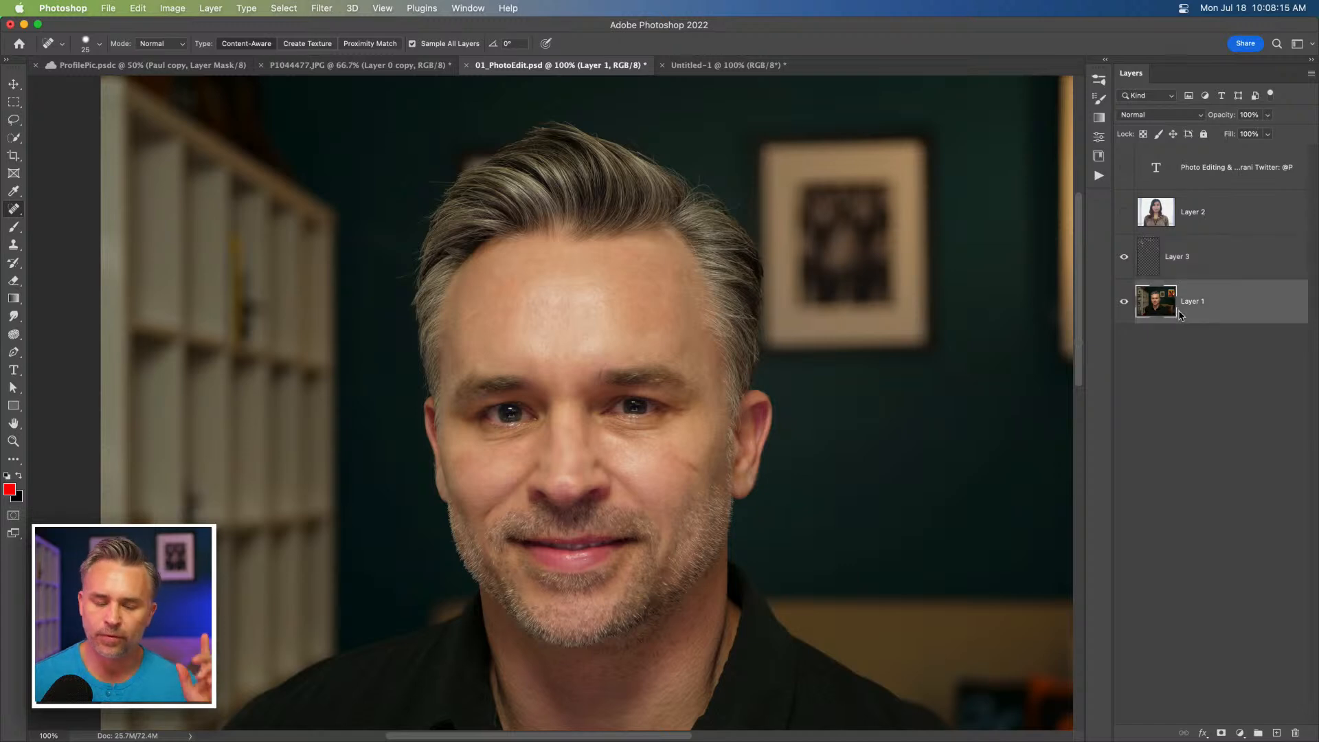
key("super+equal")
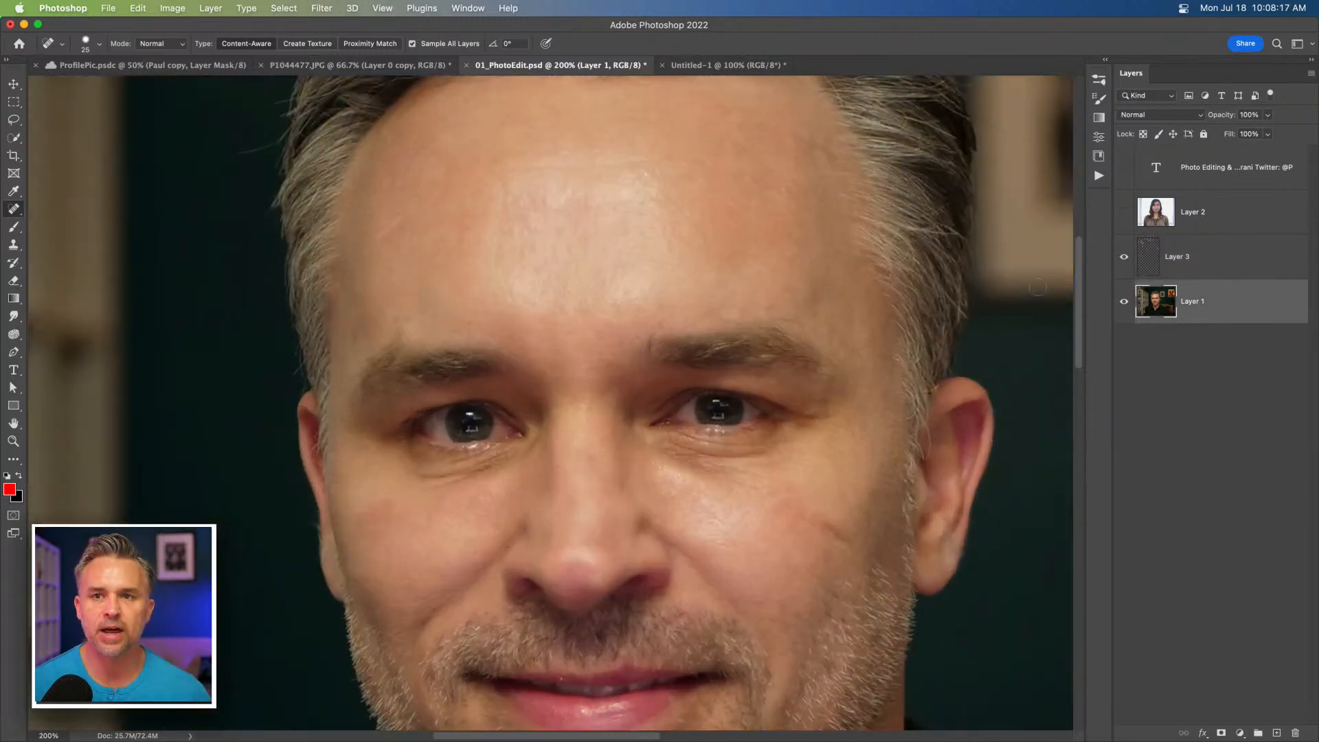
scroll(452, 404, "down", 5)
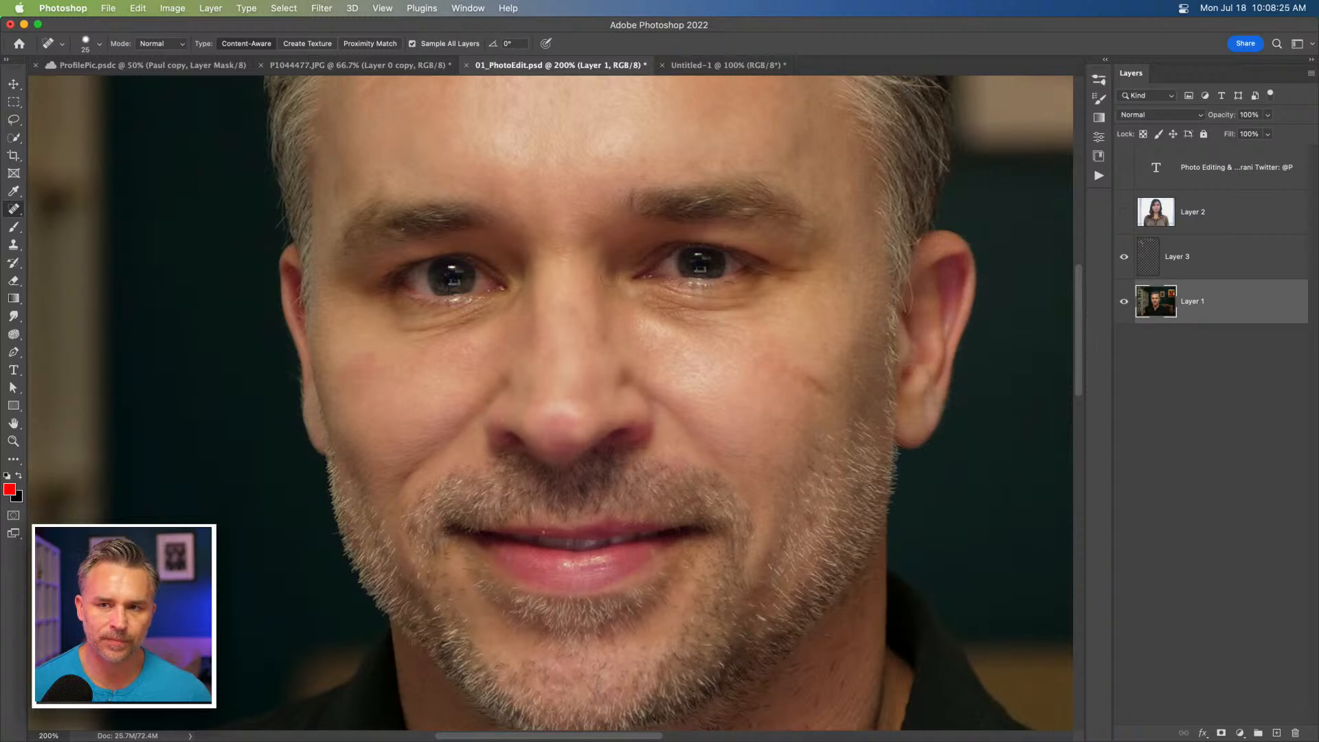
key("super+plus")
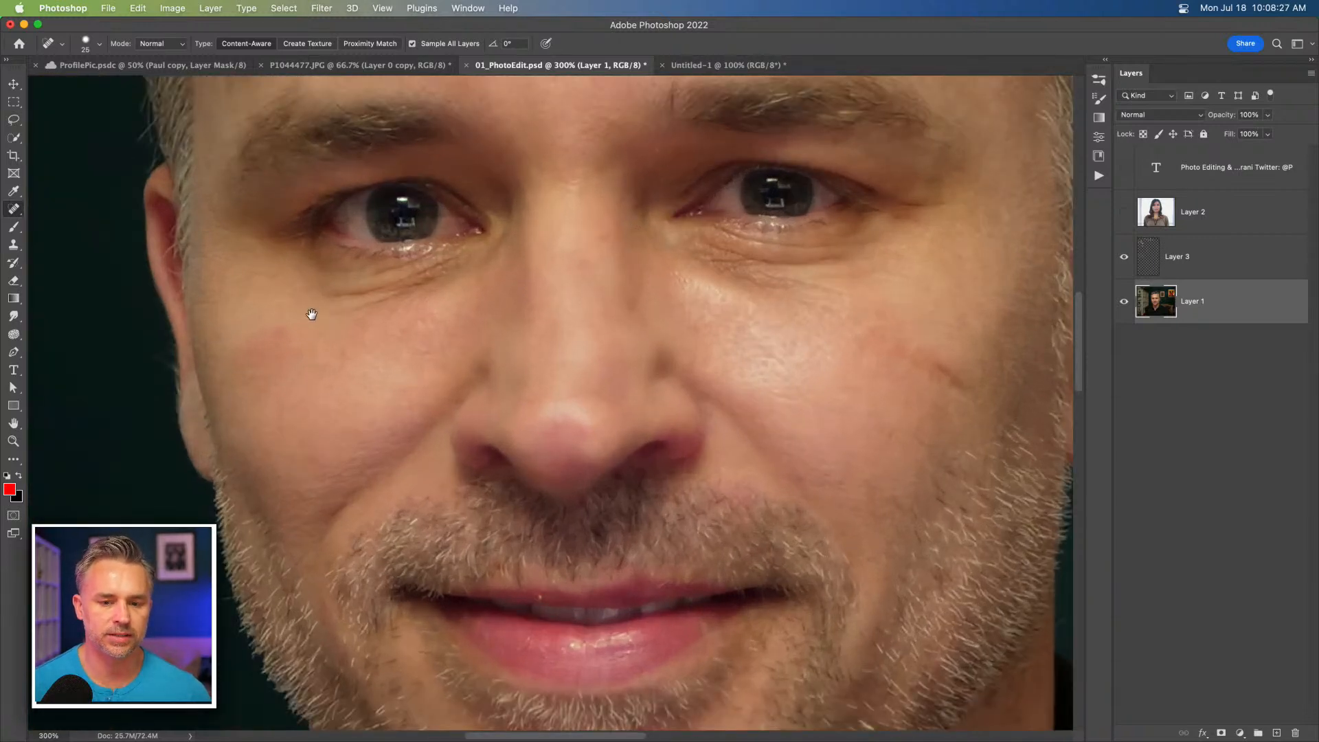
scroll(305, 344, "up", 3)
right_click(14, 335)
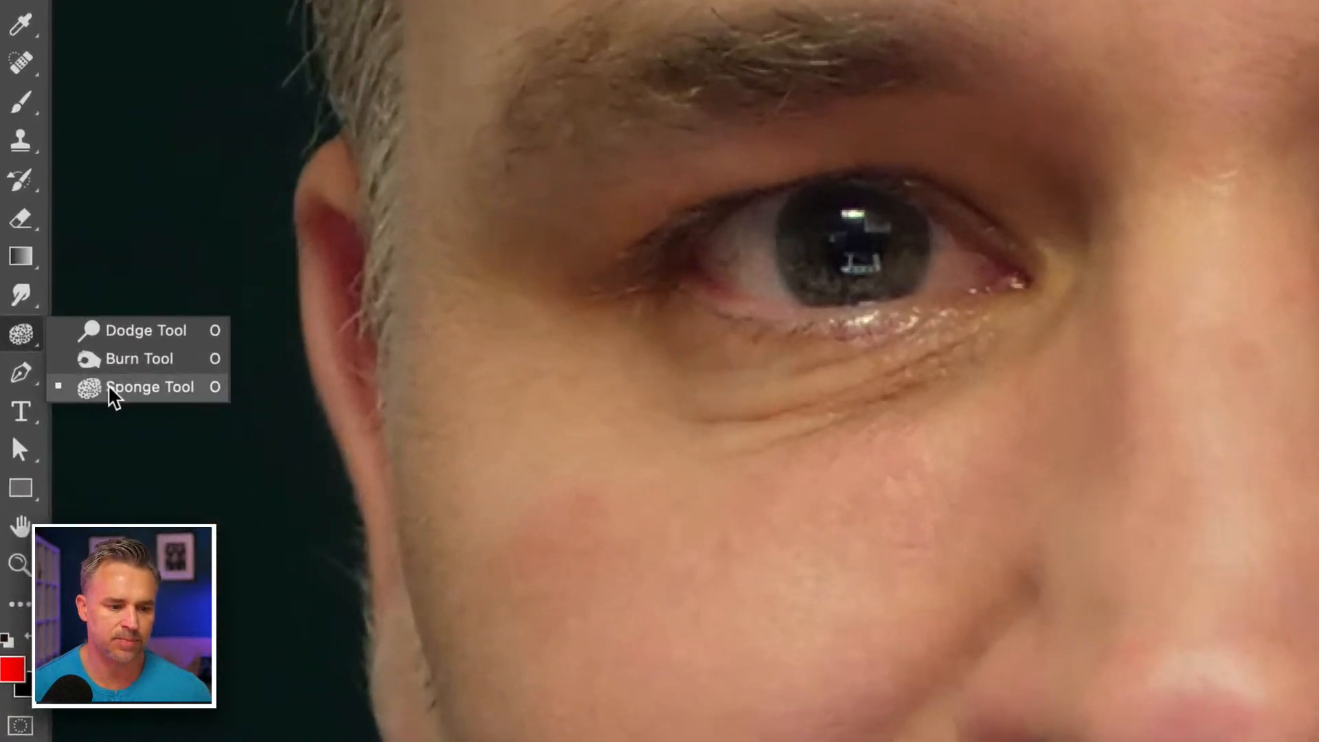
left_click(110, 388)
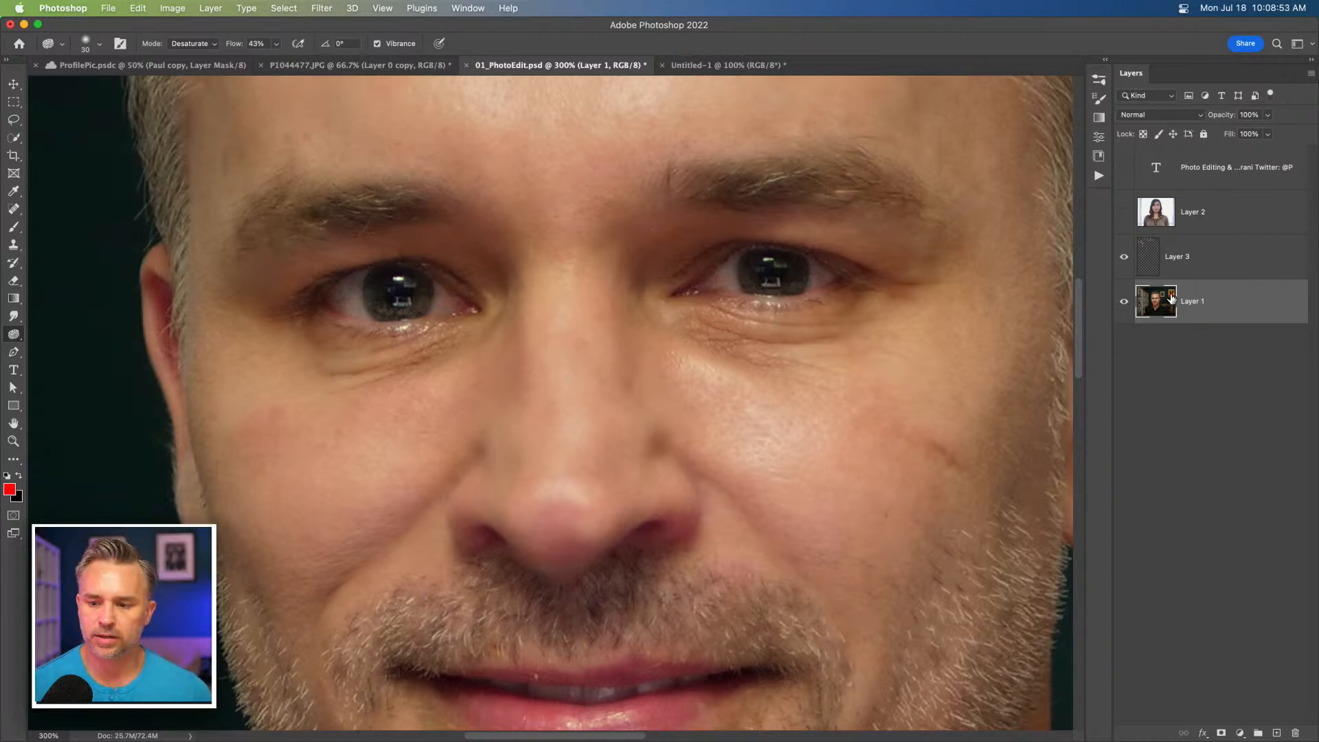
key("super+j")
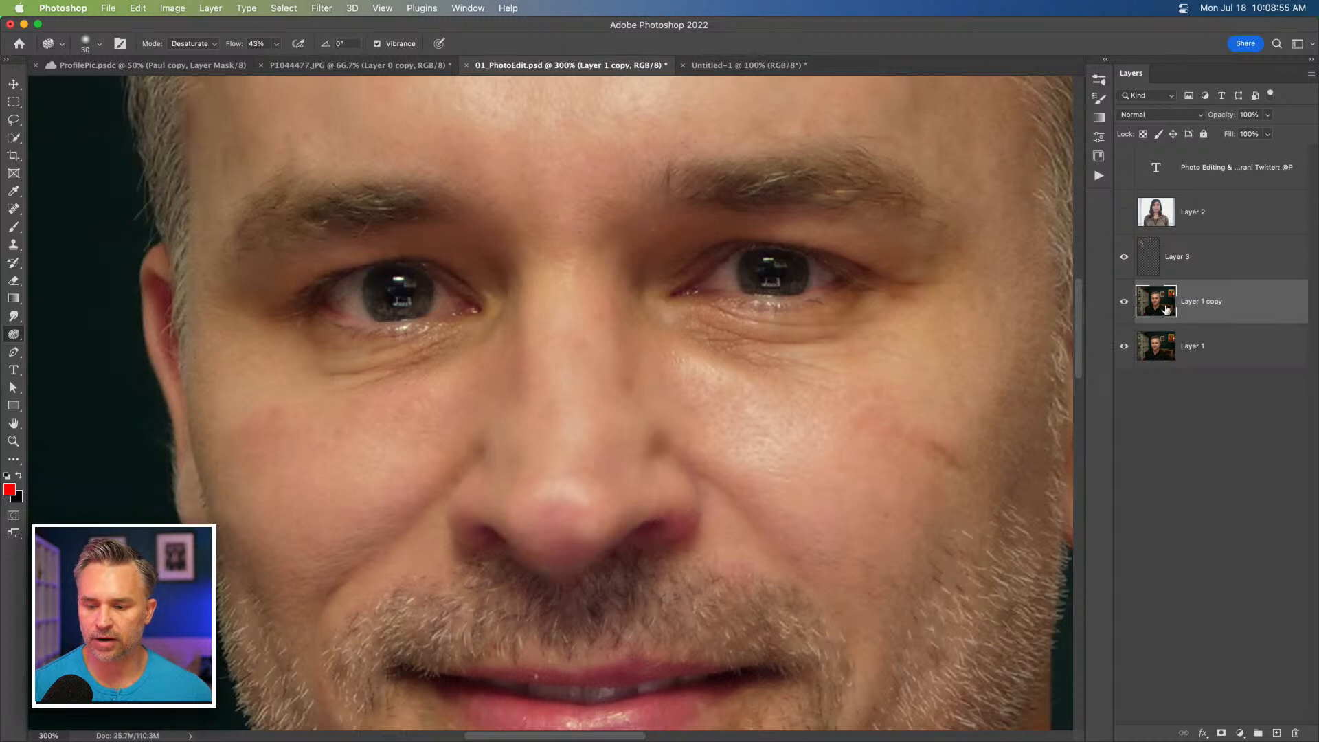
left_click_drag(804, 276, 823, 275)
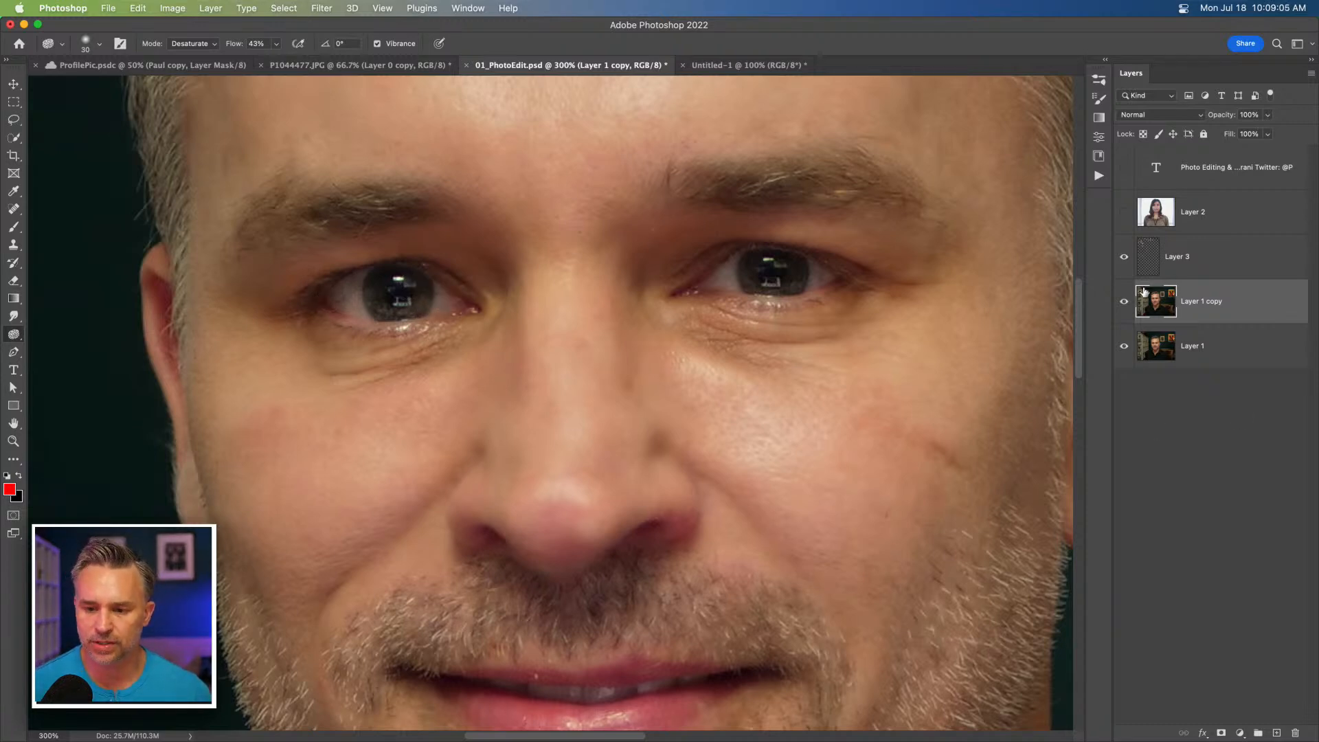
Compare the eyes with and without Layer 1 copy at up to 400% zoom, leaving the copy visible.
left_click(1125, 304)
left_click(1124, 304)
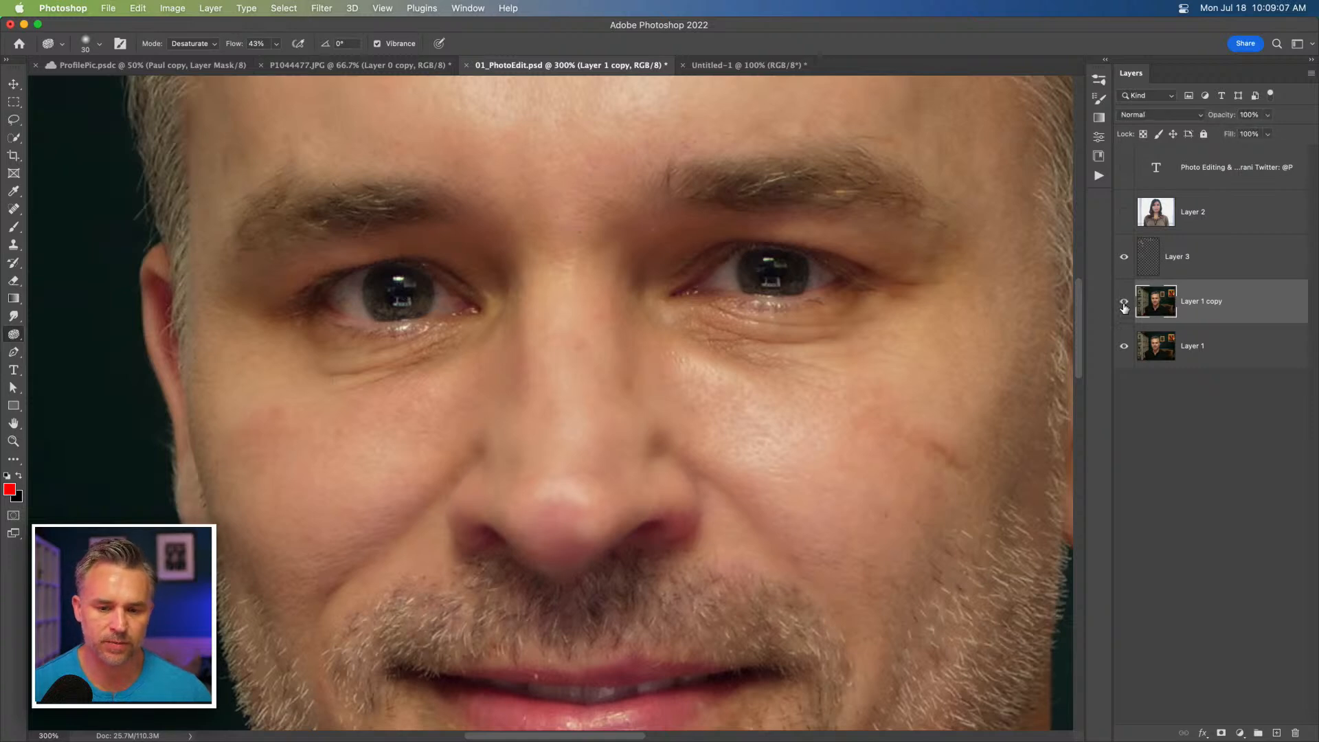
left_click(1124, 306)
key("super+equal")
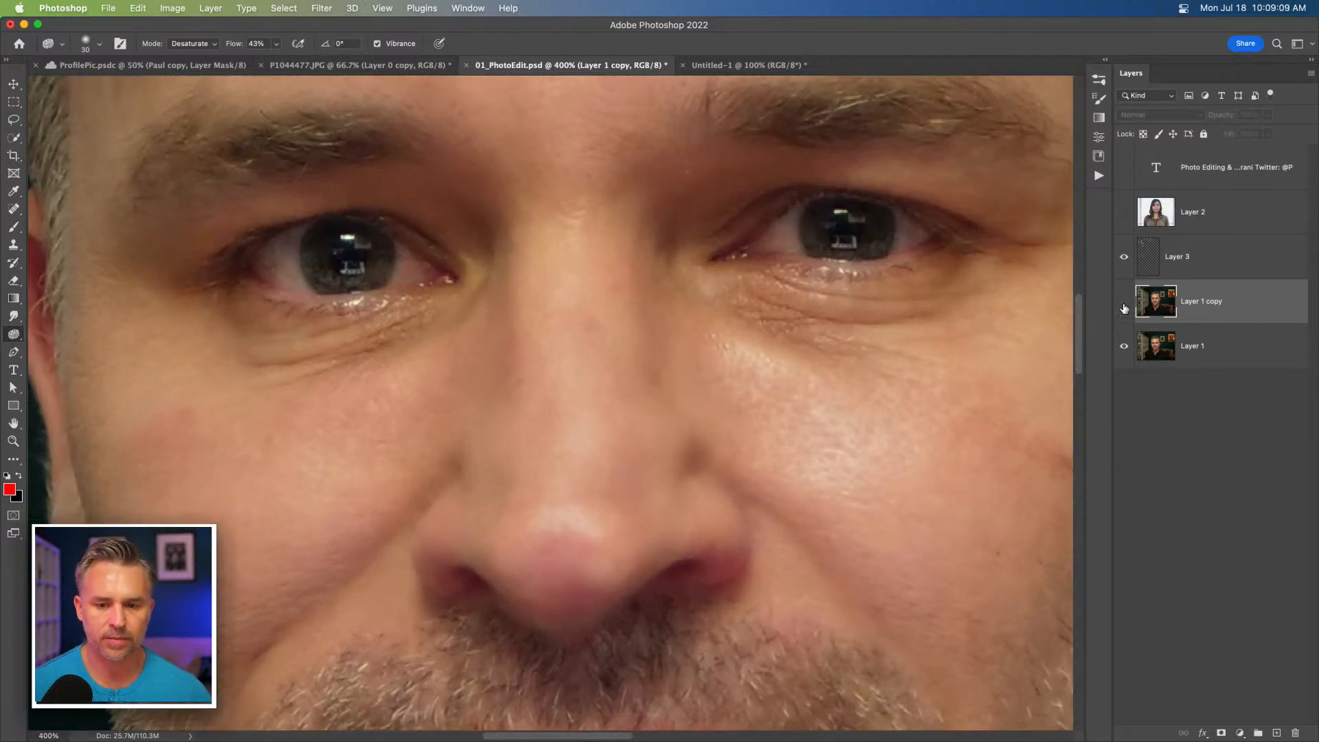
left_click(1124, 306)
left_click(1124, 307)
left_click(1124, 307)
key("super+minus")
key("super+minus")
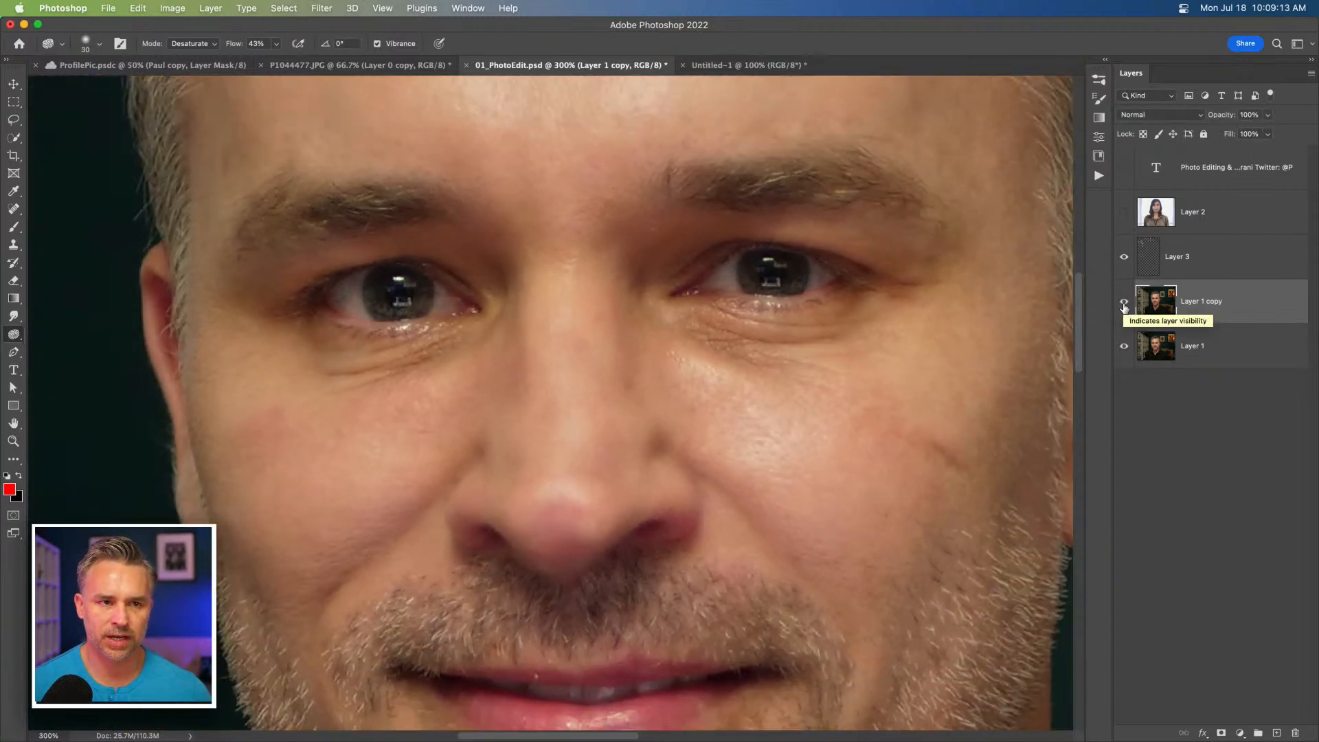
Select Layer 3 together with Layer 1 copy and convert them to one Smart Object.
left_click(1210, 256, "shift")
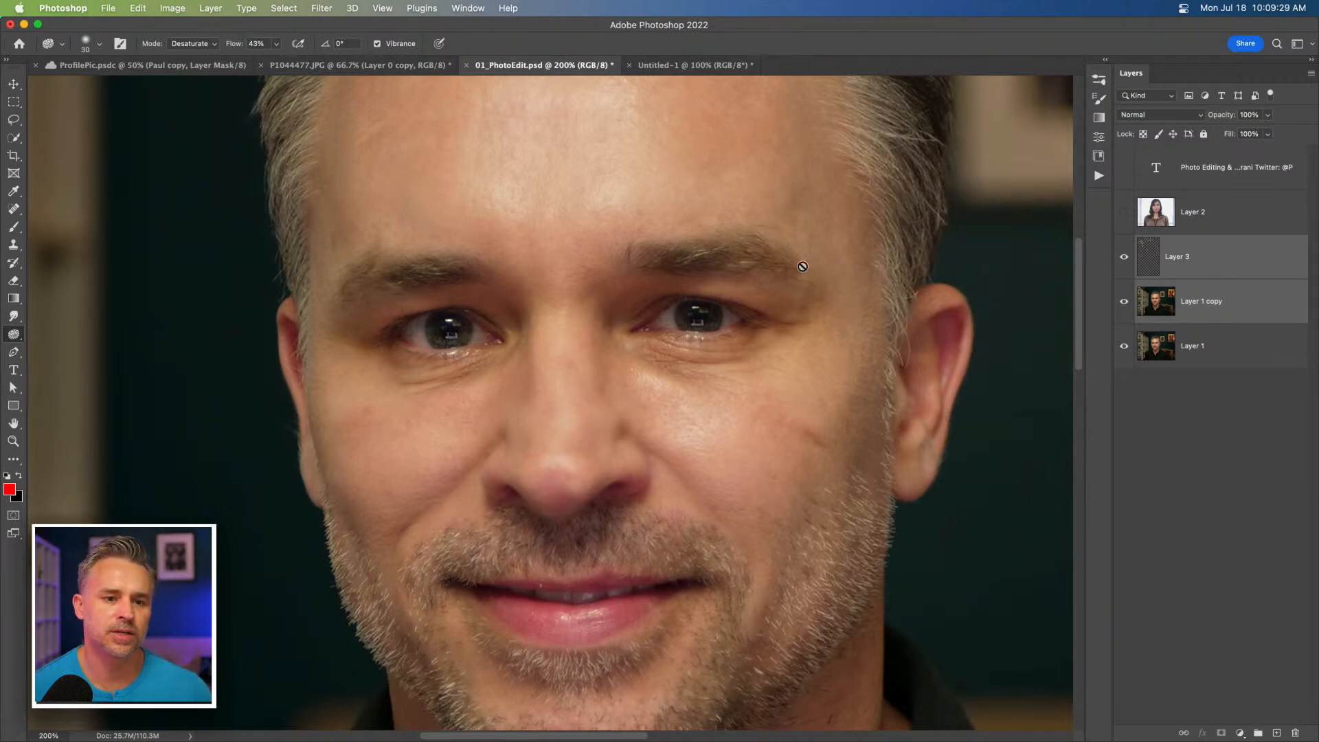
left_click(314, 8)
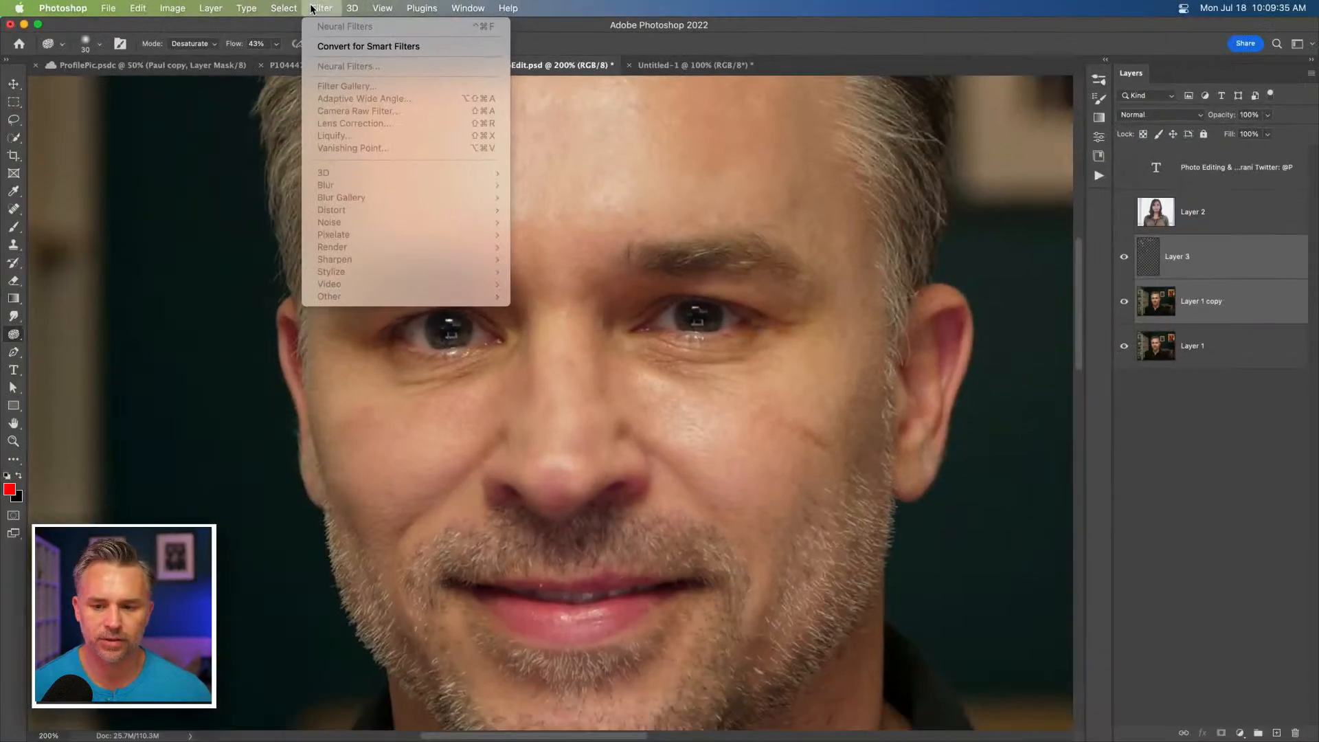
left_click(1235, 272)
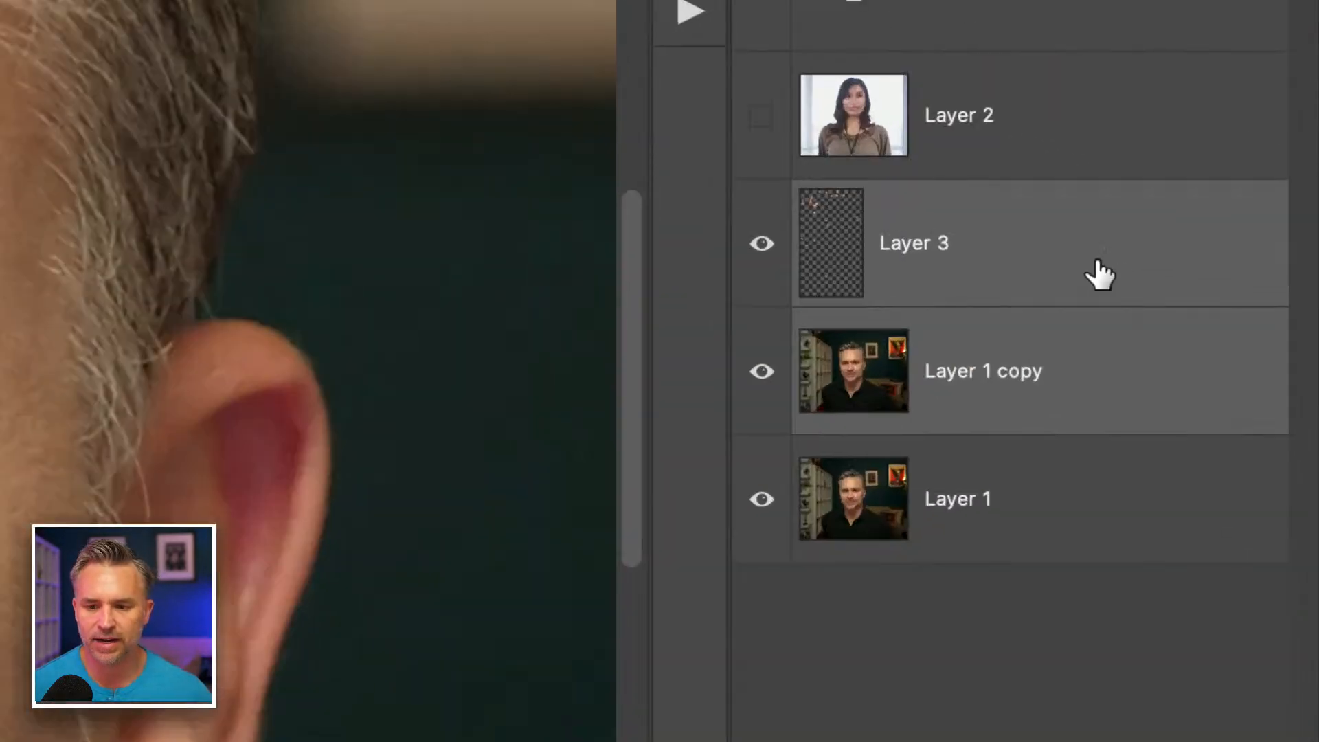
right_click(1067, 237)
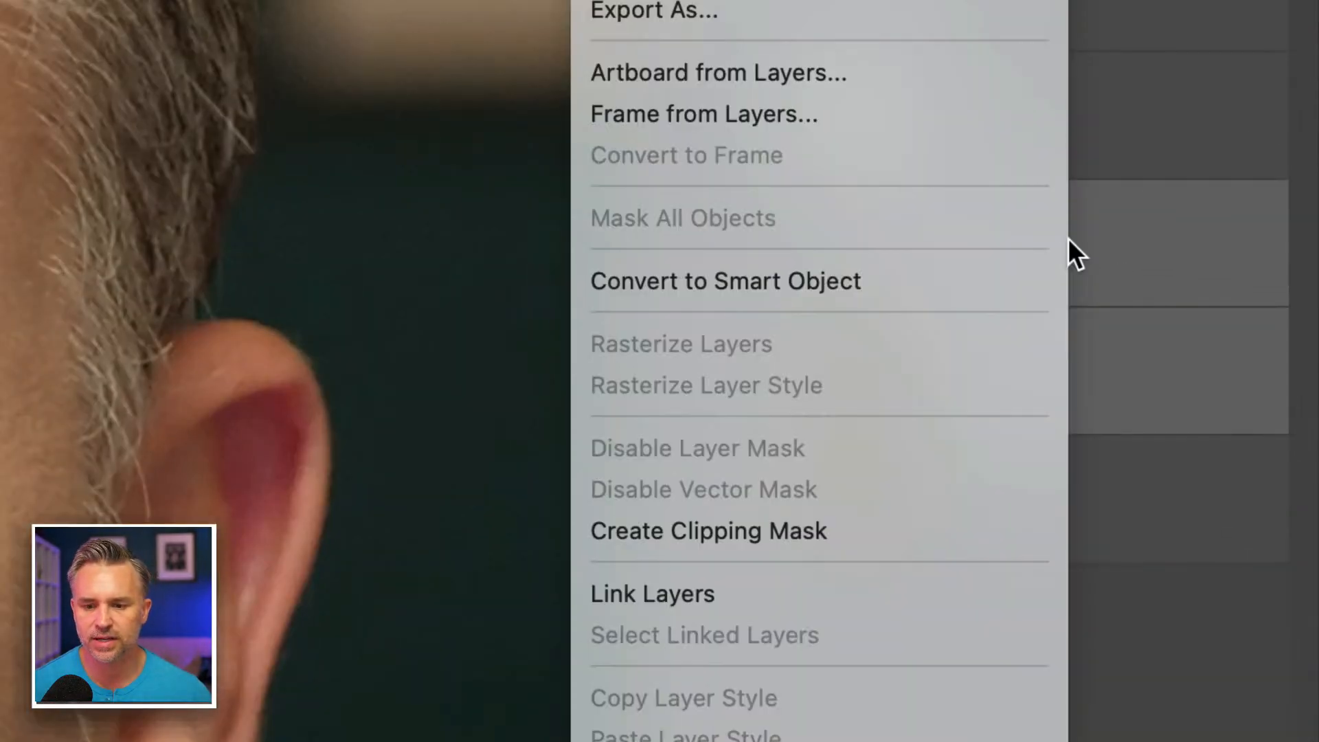
left_click(942, 282)
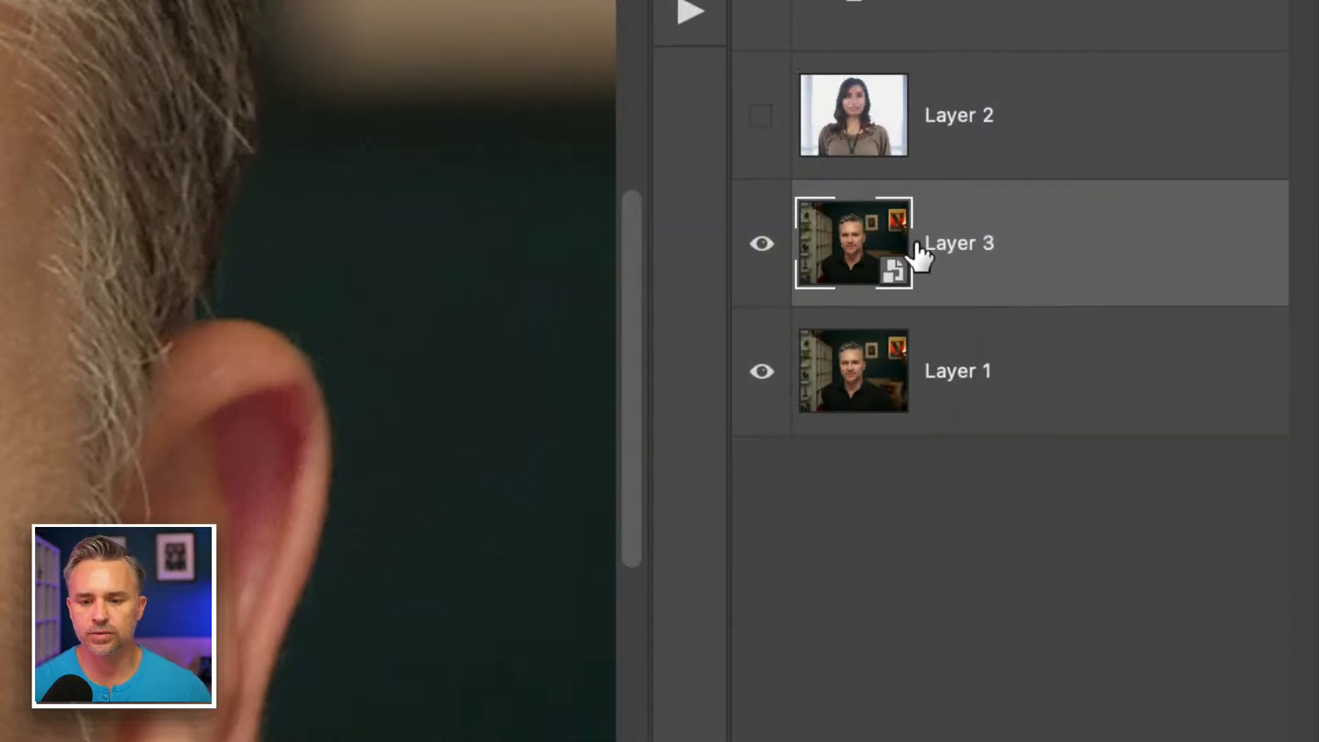
Rename the Smart Object layer to "New" plus the man's first name and check the retouch by toggling its visibility.
double_click(951, 242)
type("w Paul")
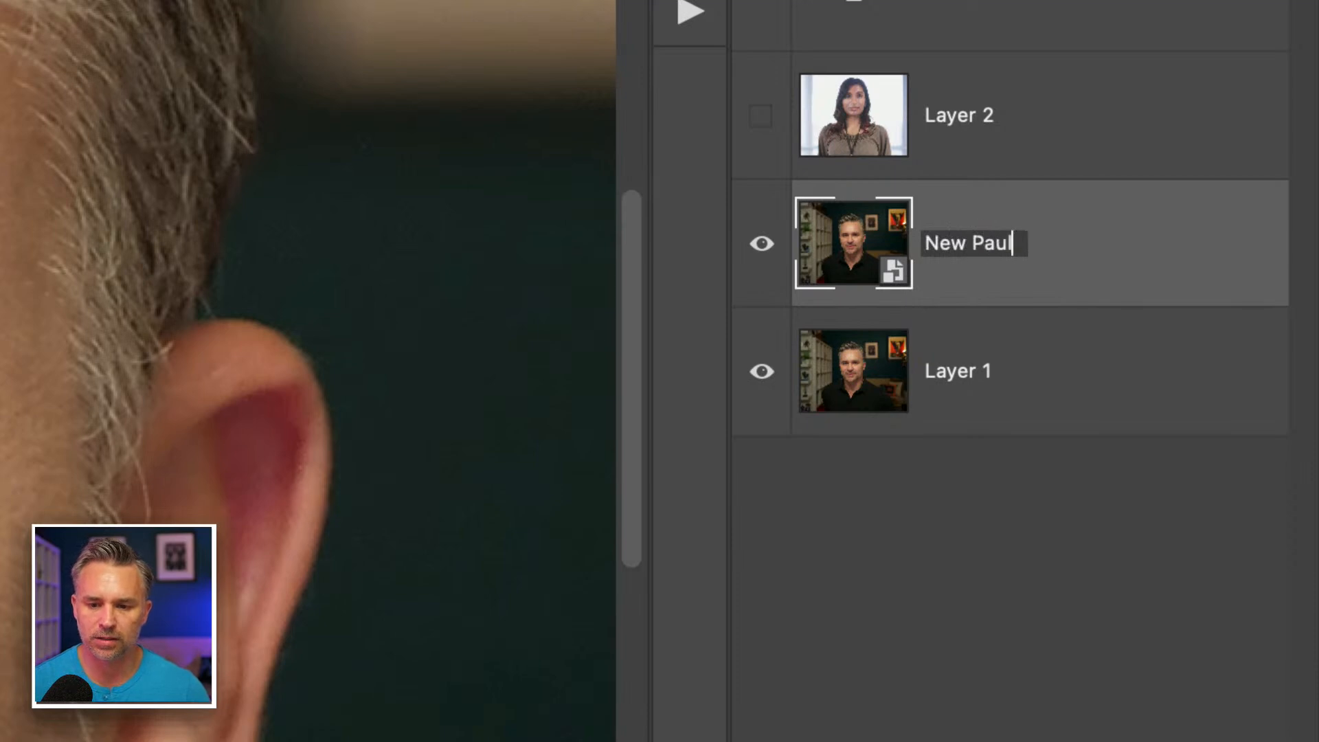
key("Return")
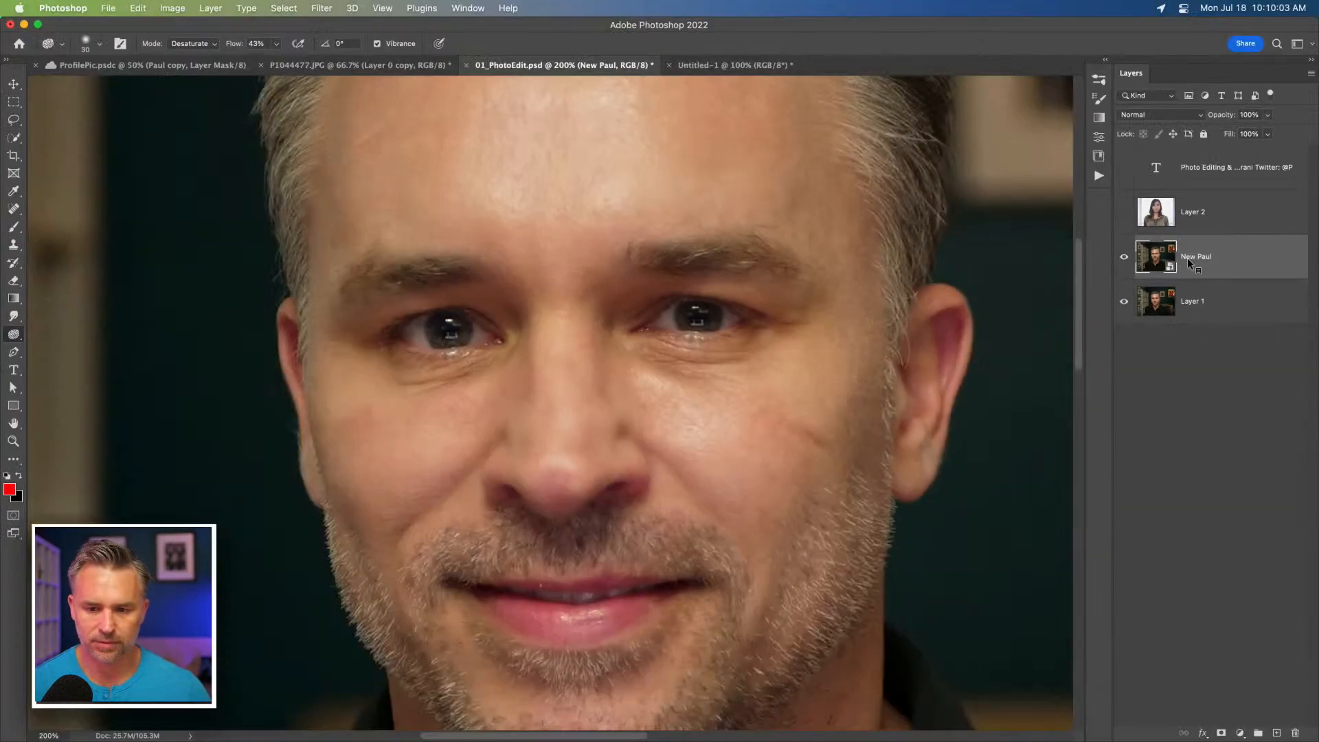
left_click(1124, 258)
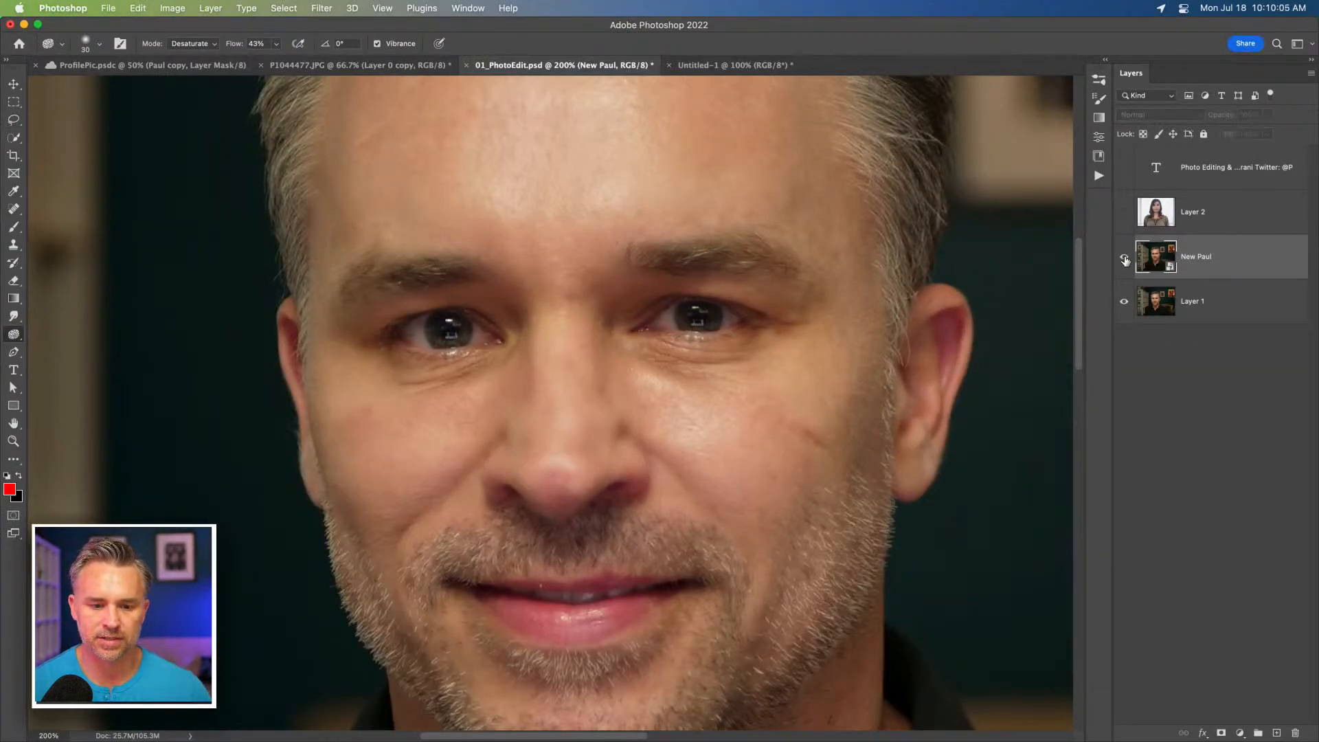
Open the Smart Object in the Camera Raw Filter and extend the filter window downward.
left_click(320, 8)
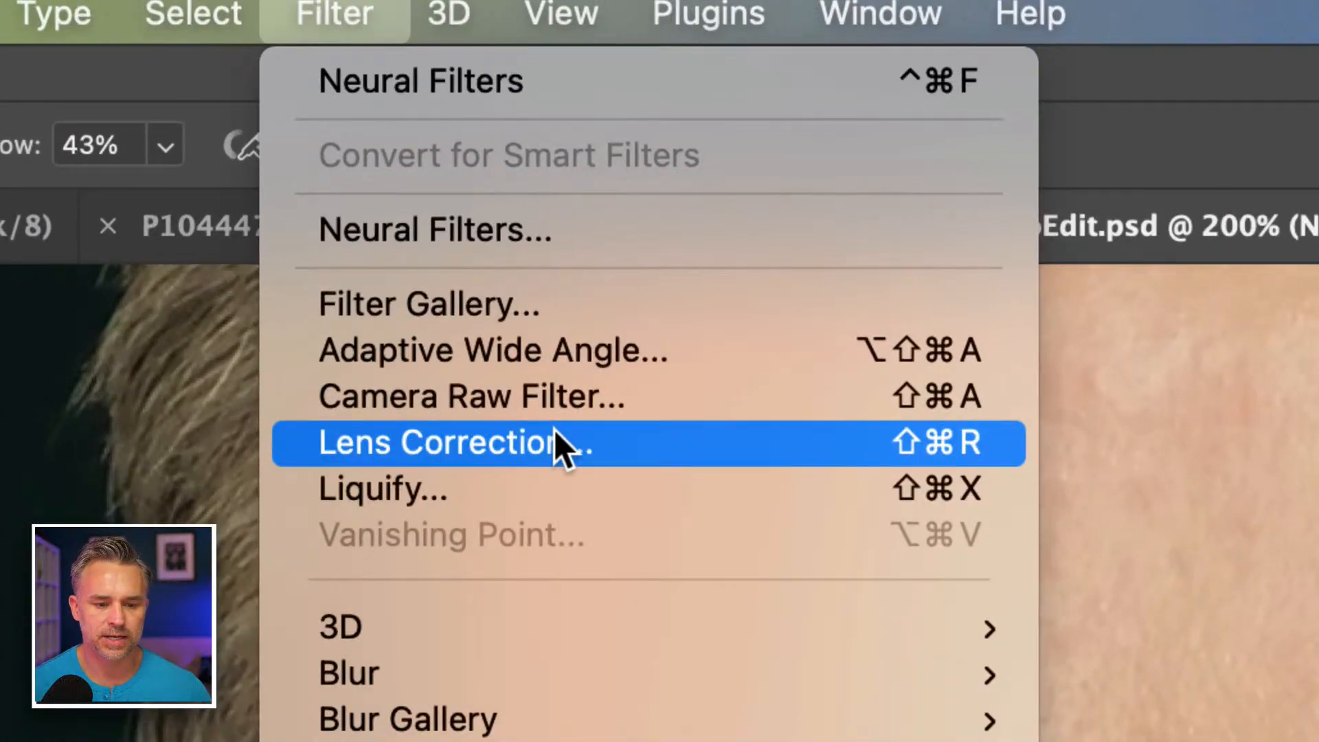
left_click(554, 395)
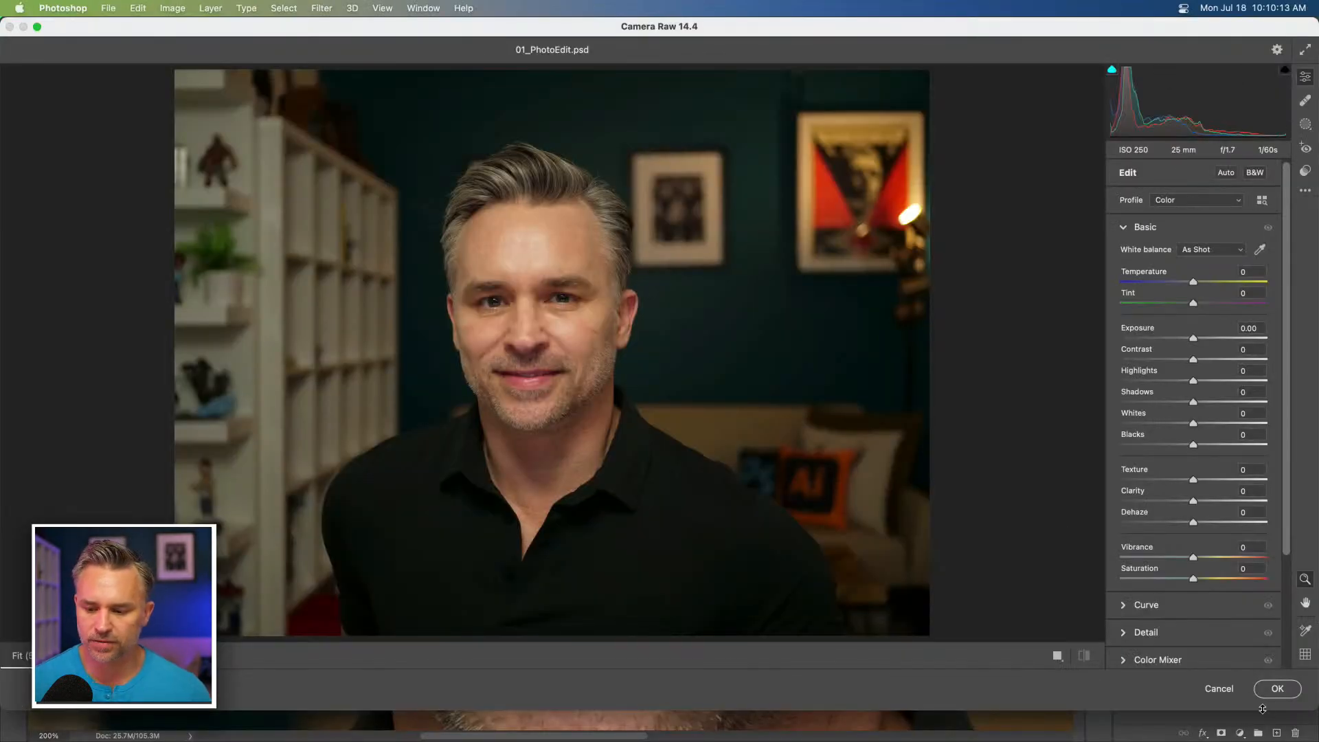
left_click_drag(1315, 710, 1315, 740)
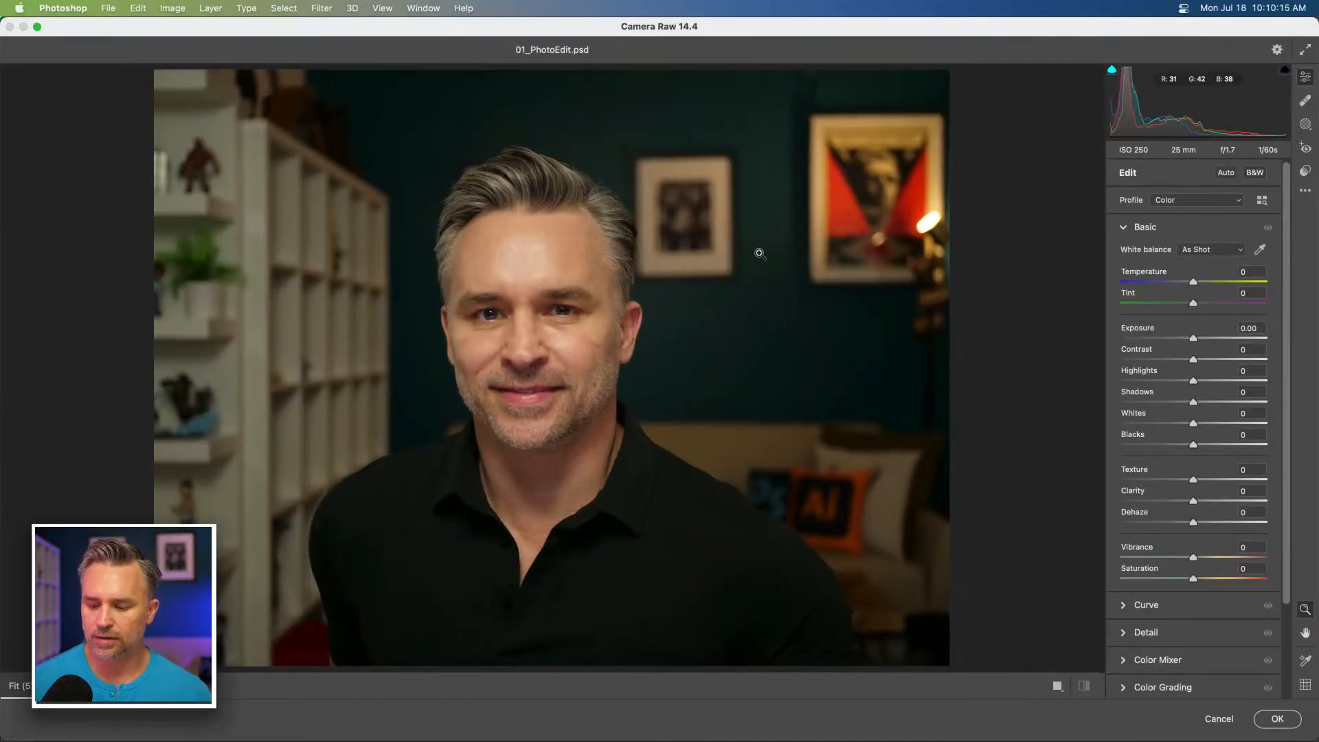
Examine the man's face up close in the Camera Raw preview for areas that need correction.
key("super+plus")
key("super+plus")
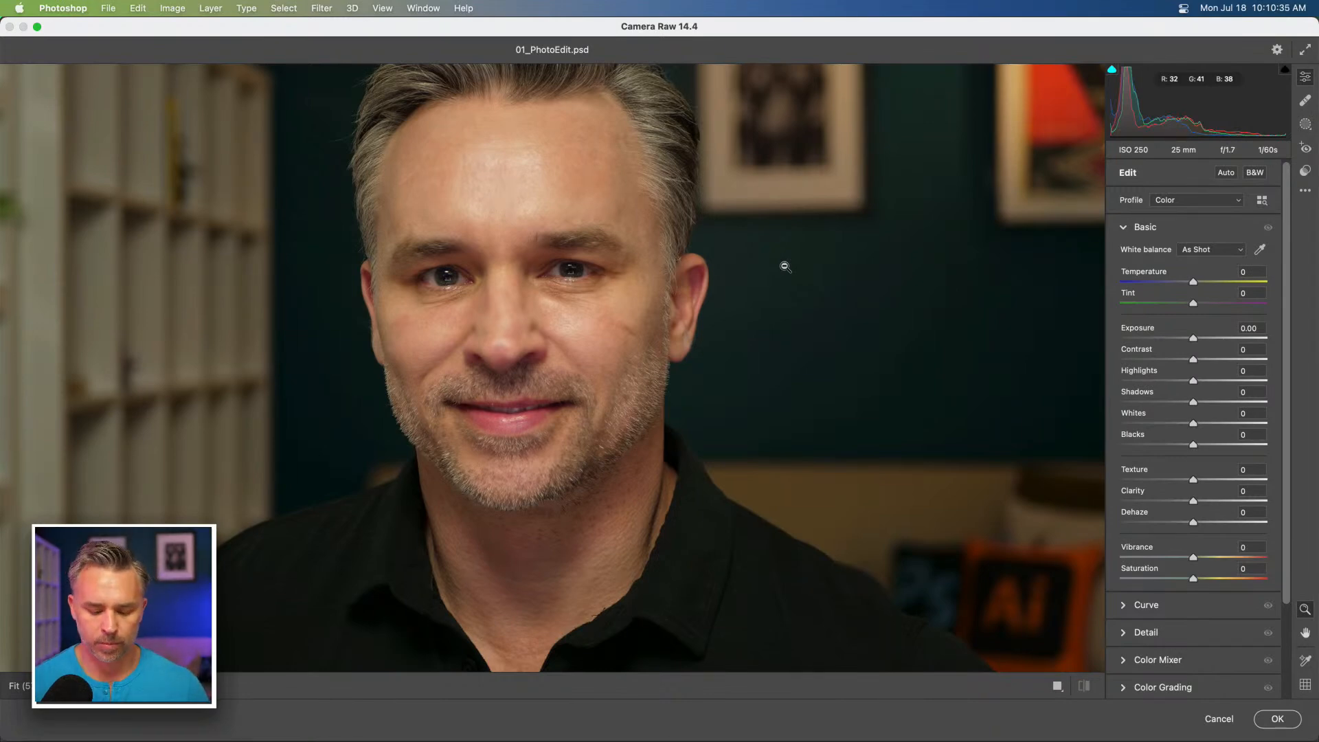
left_click(781, 263)
left_click_drag(547, 298, 604, 251)
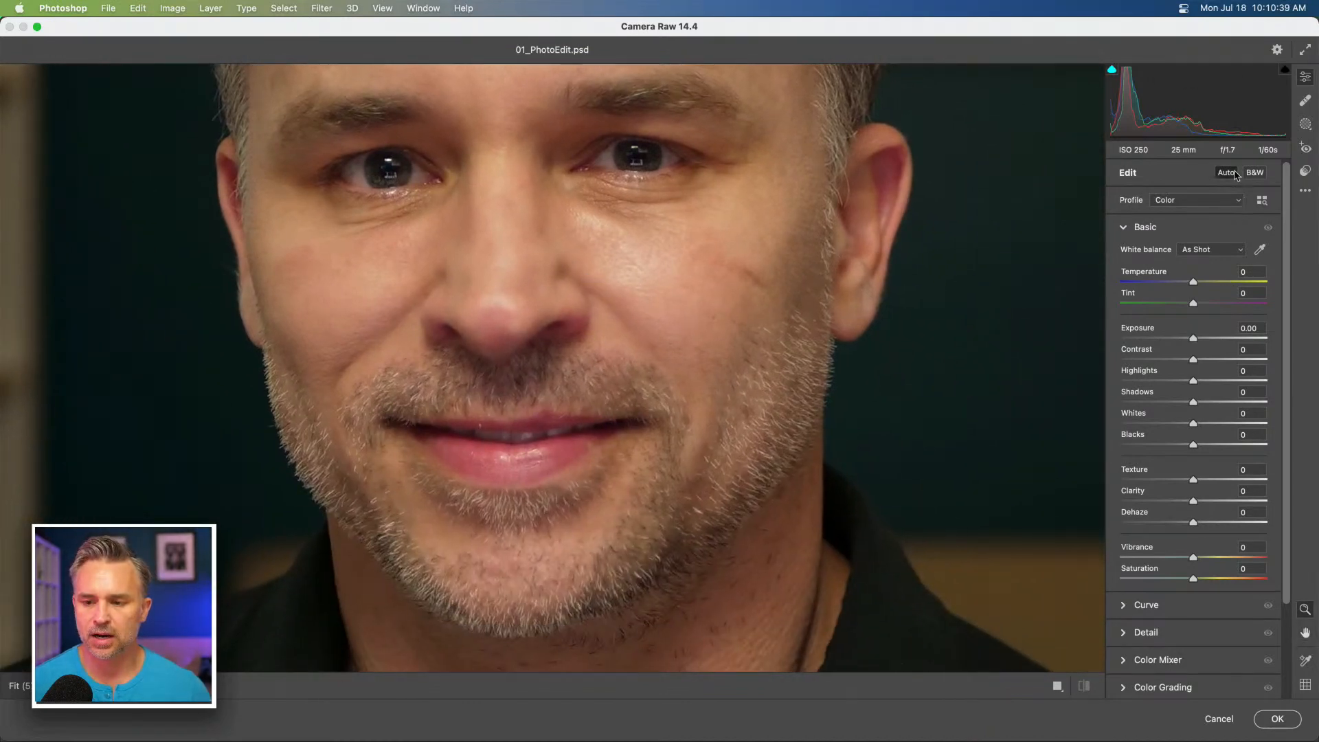
left_click_drag(374, 167, 367, 308)
left_click(368, 309)
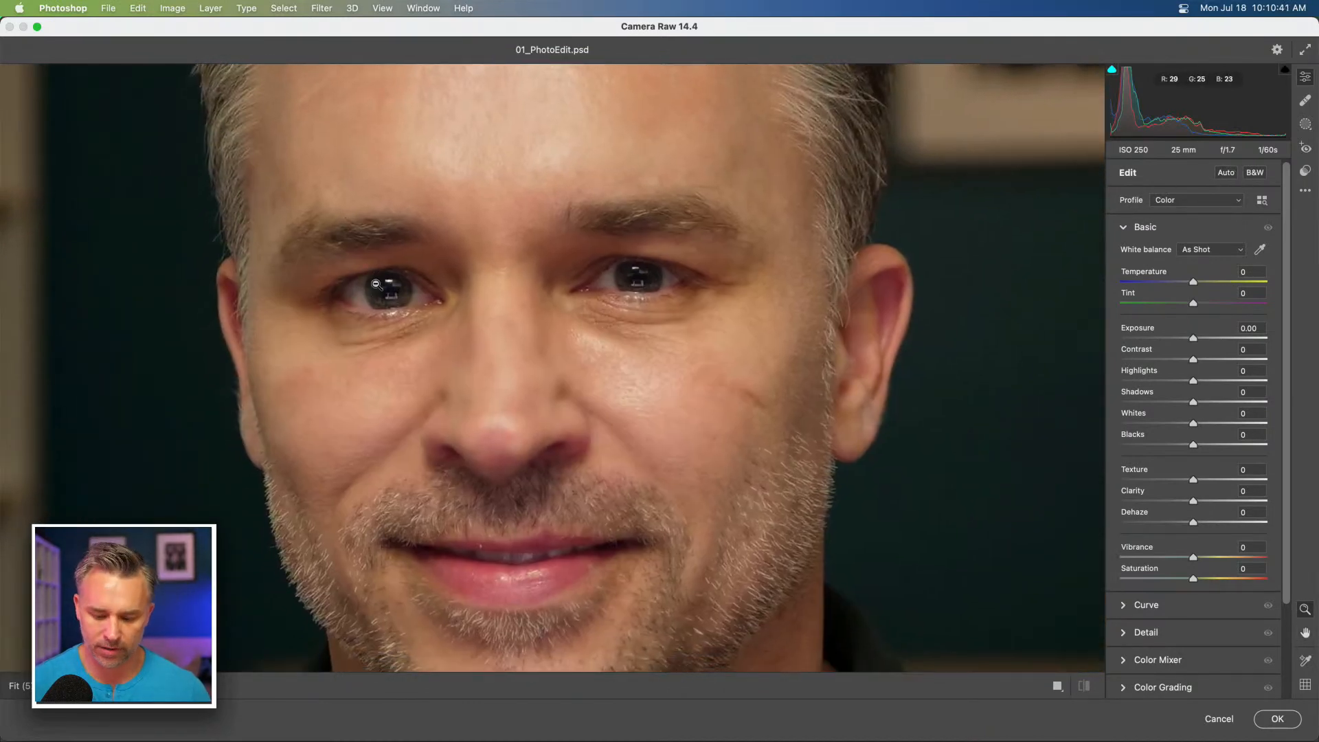
key("z")
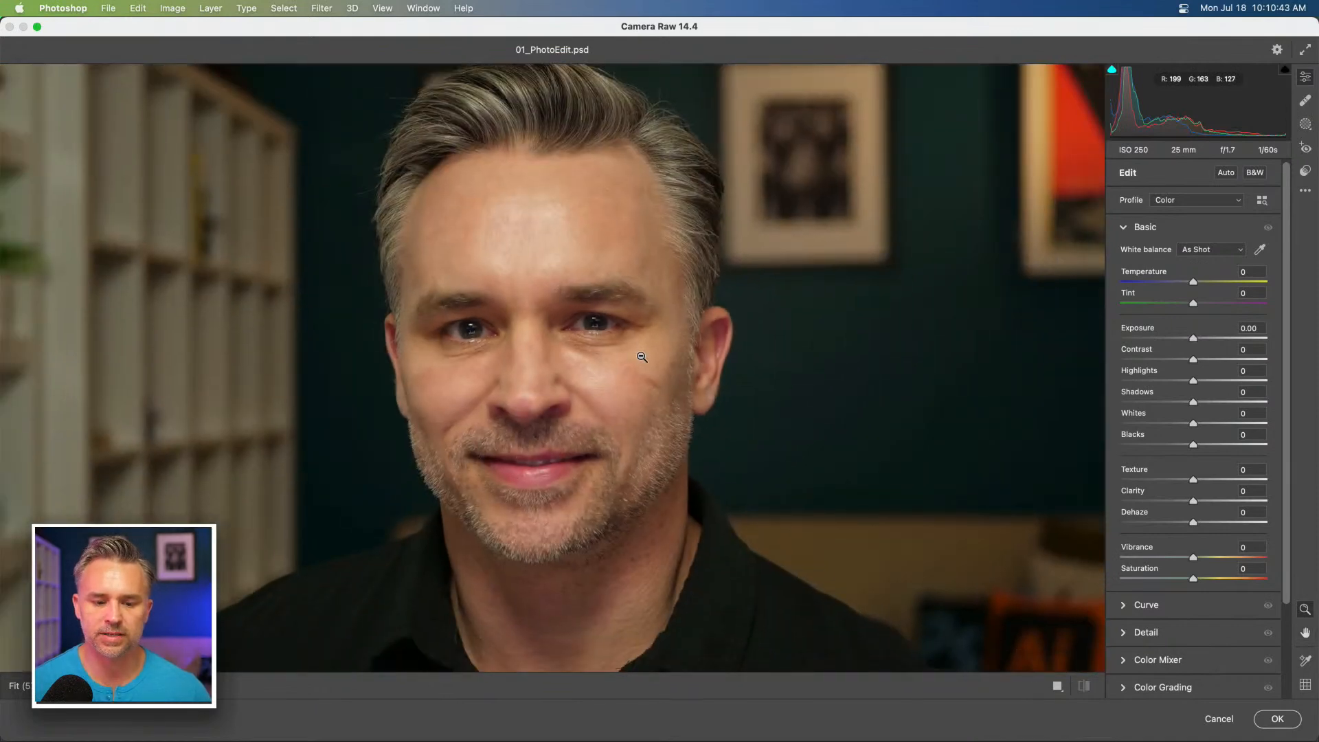
left_click(641, 358)
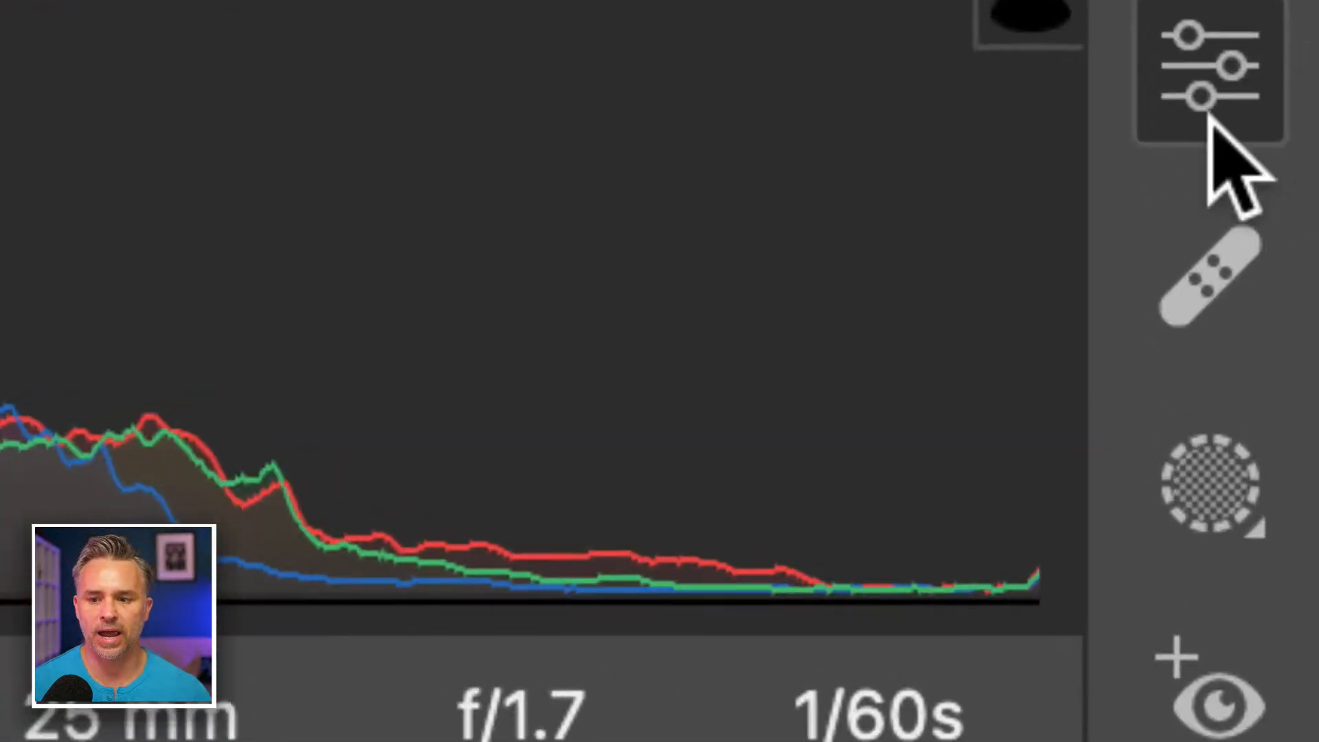
Heal the small cheek spot at the right of the photo with a size 4, feather 61 Heal brush, moving its source to clean skin nearby.
left_click(1196, 292)
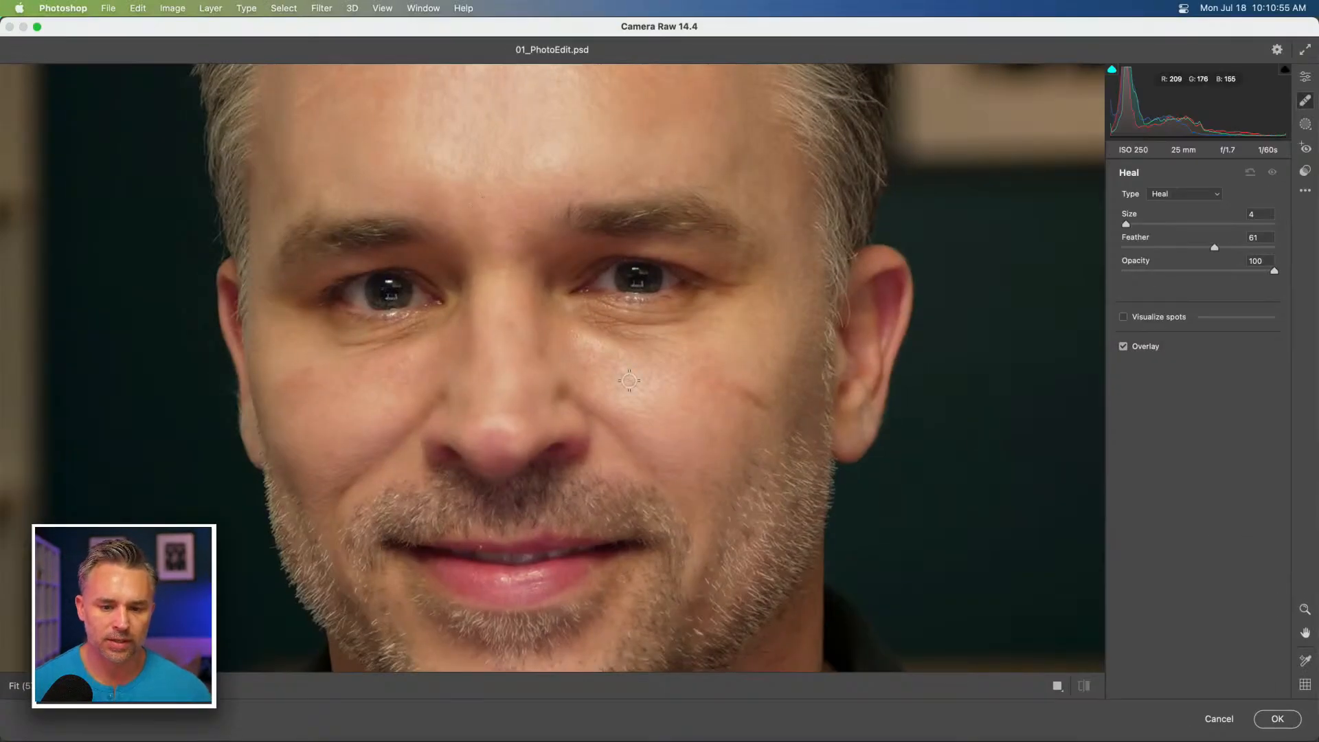
key("super+equal")
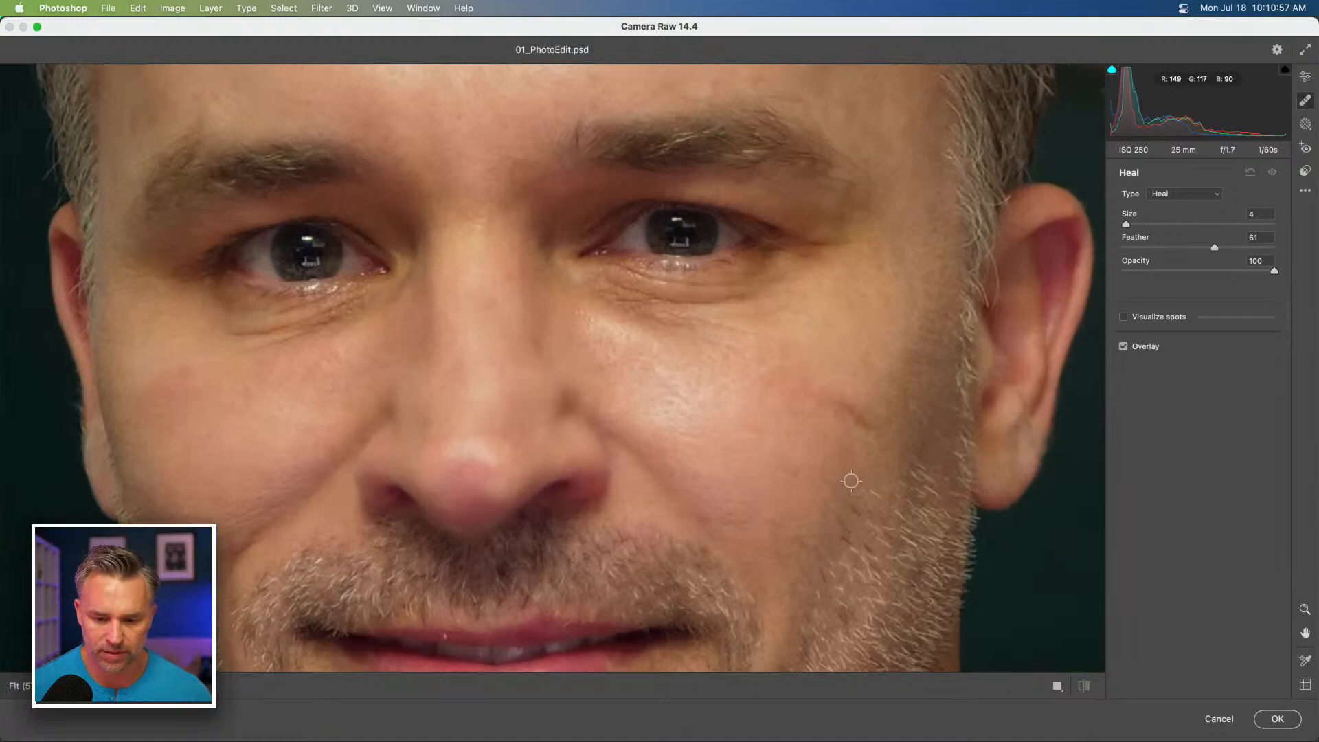
key("super+equal")
left_click_drag(854, 480, 756, 392)
left_click(791, 426)
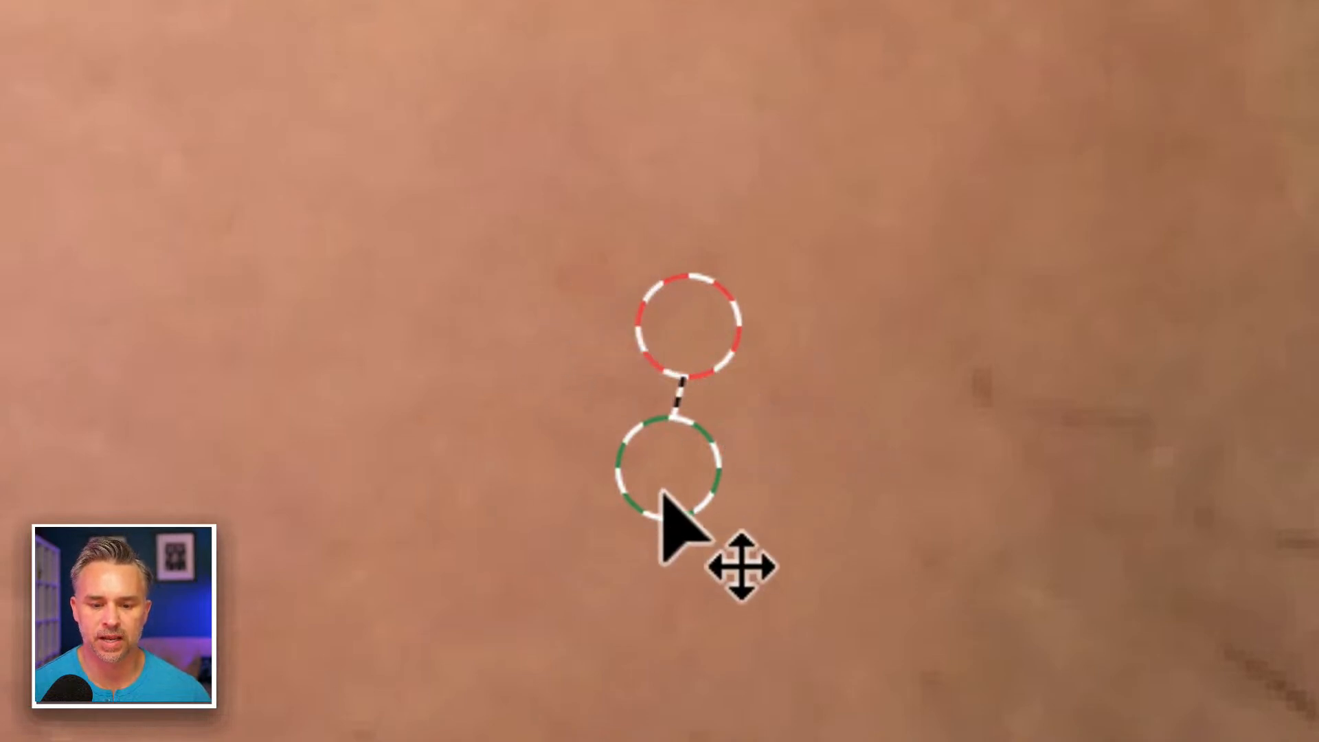
mouse_move(663, 478)
left_mouse_down()
mouse_move(789, 506)
mouse_move(810, 485)
mouse_move(462, 392)
mouse_move(683, 583)
mouse_move(371, 406)
mouse_move(452, 501)
left_mouse_up()
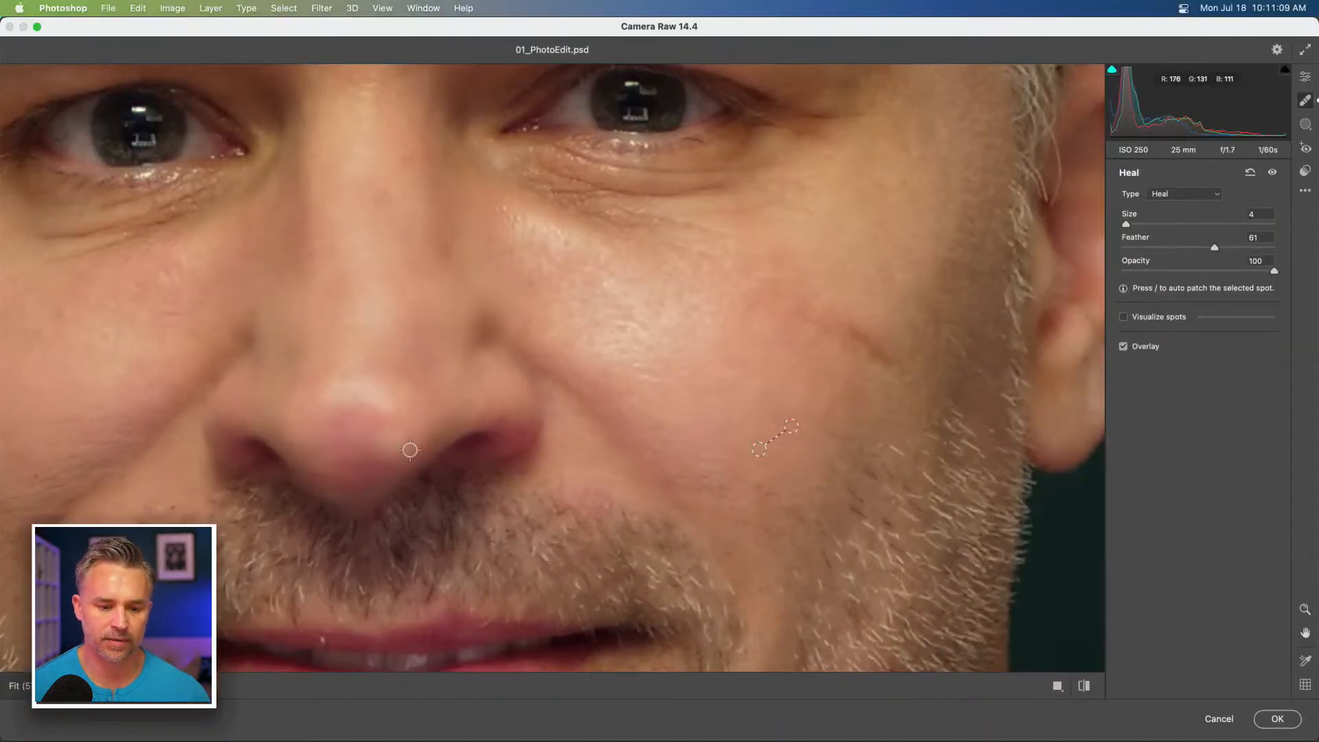
Enlarge the Heal brush to size 7 and heal a strip along the right half of the upper lip's edge.
mouse_move(412, 448)
left_mouse_down()
mouse_move(606, 275)
mouse_move(633, 307)
left_mouse_up()
left_click_drag(607, 410, 600, 235)
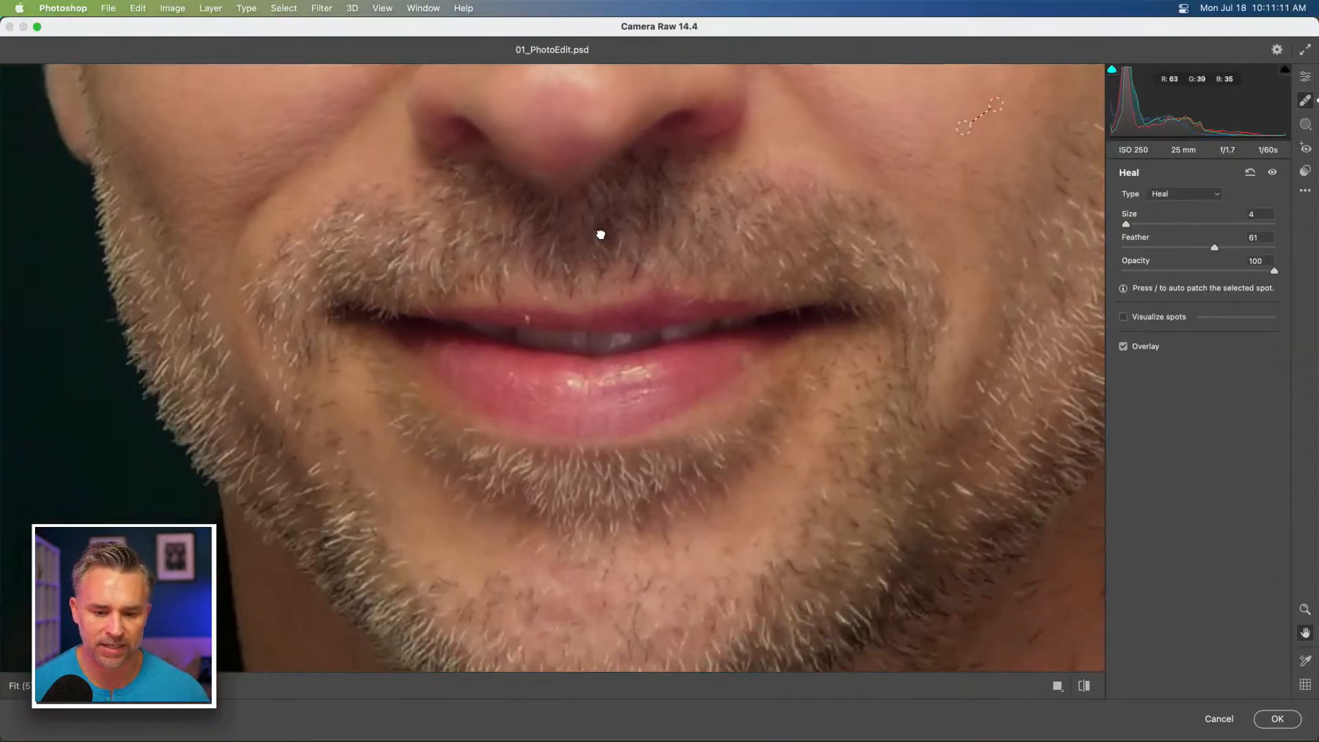
left_click_drag(581, 279, 577, 328)
key("bracketright")
key("bracketright")
key("bracketright")
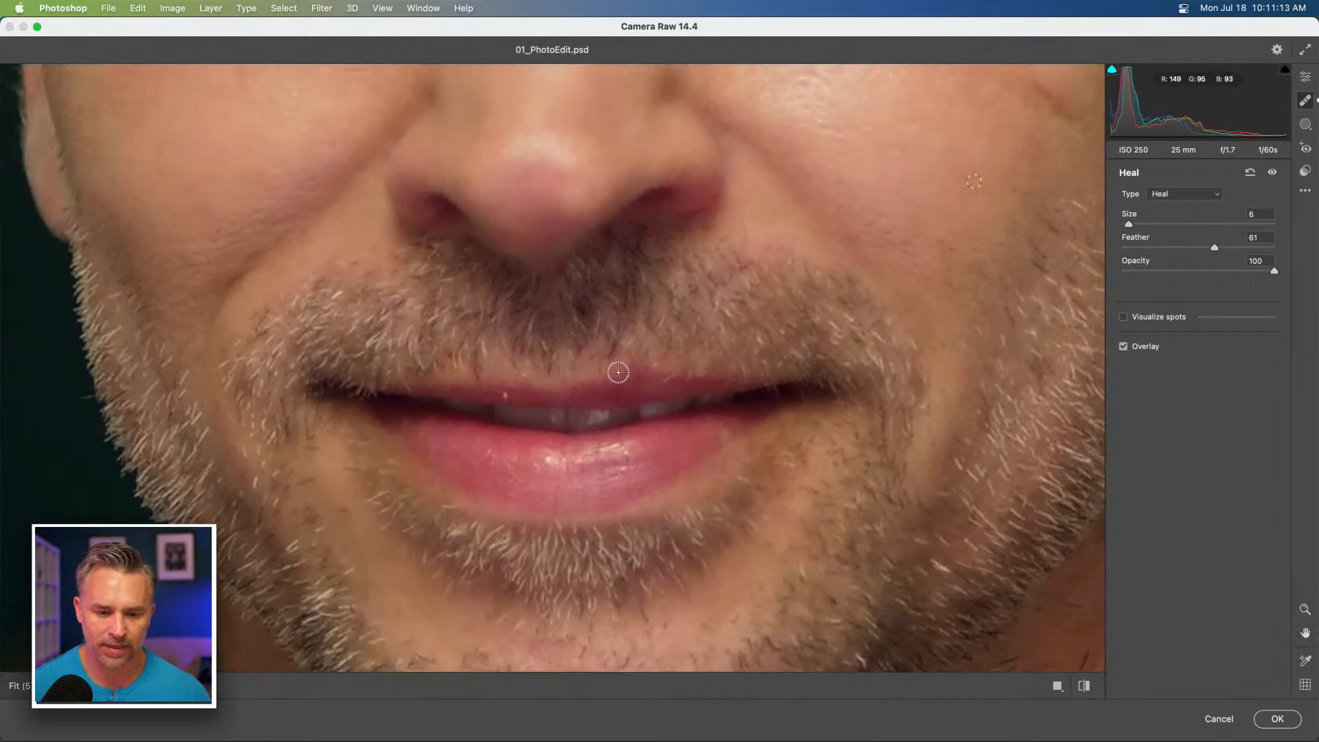
left_click_drag(605, 376, 698, 371)
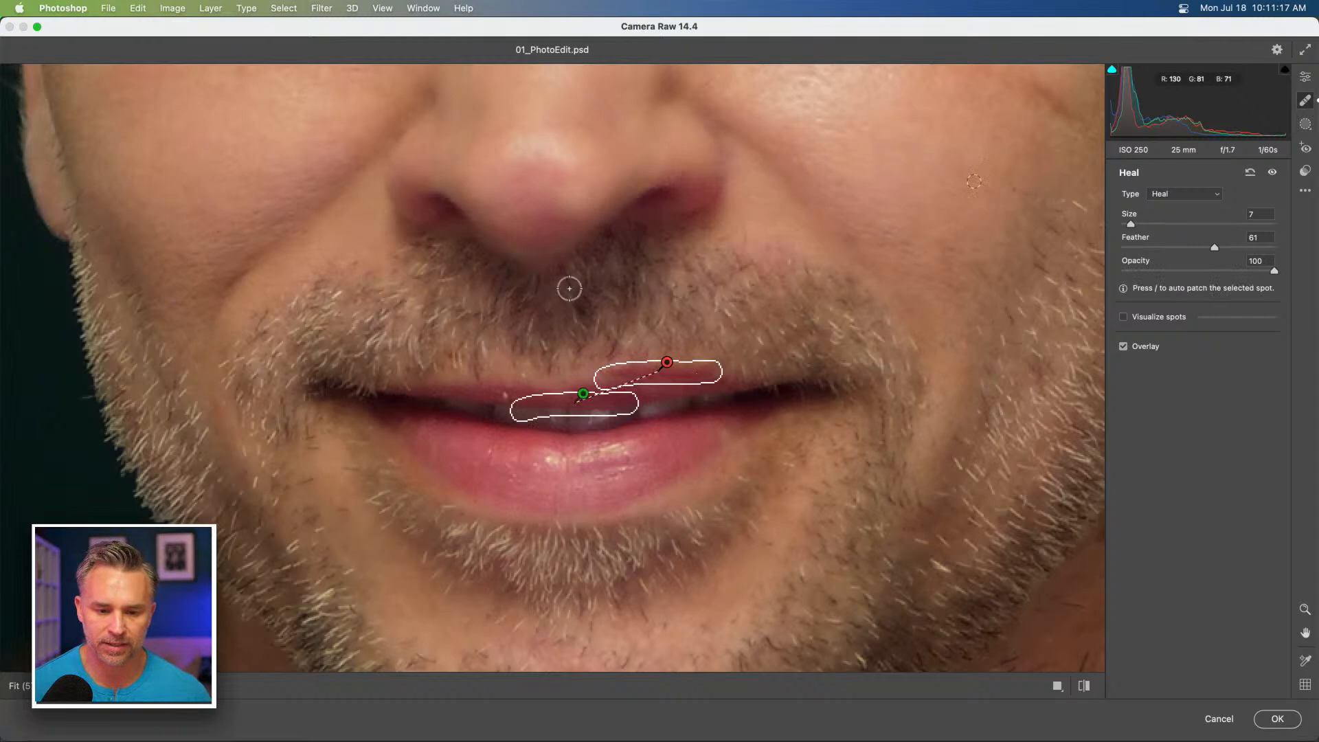
Heal a strip along the right half of the upper lip's edge and move its source to the lip's left half.
left_click_drag(589, 376, 728, 377)
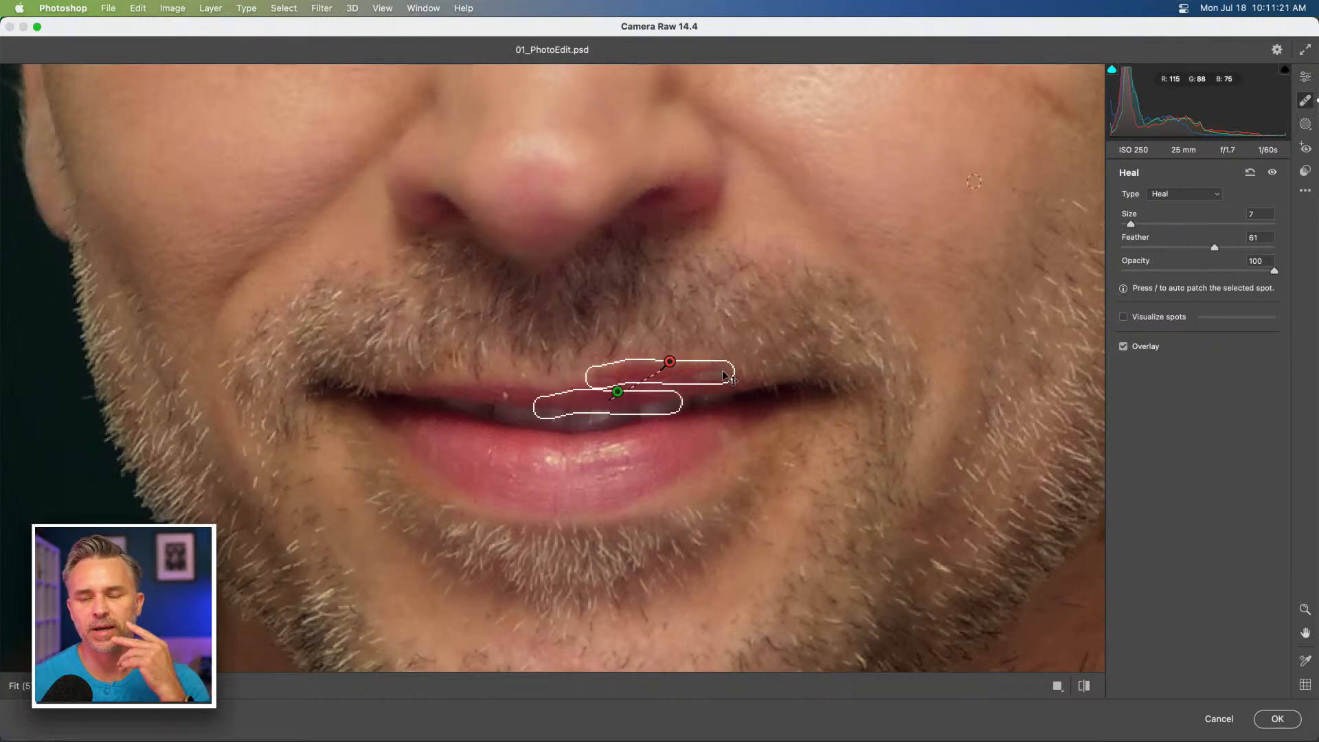
mouse_move(615, 397)
left_mouse_down()
mouse_move(505, 358)
mouse_move(586, 408)
mouse_move(499, 374)
left_mouse_up()
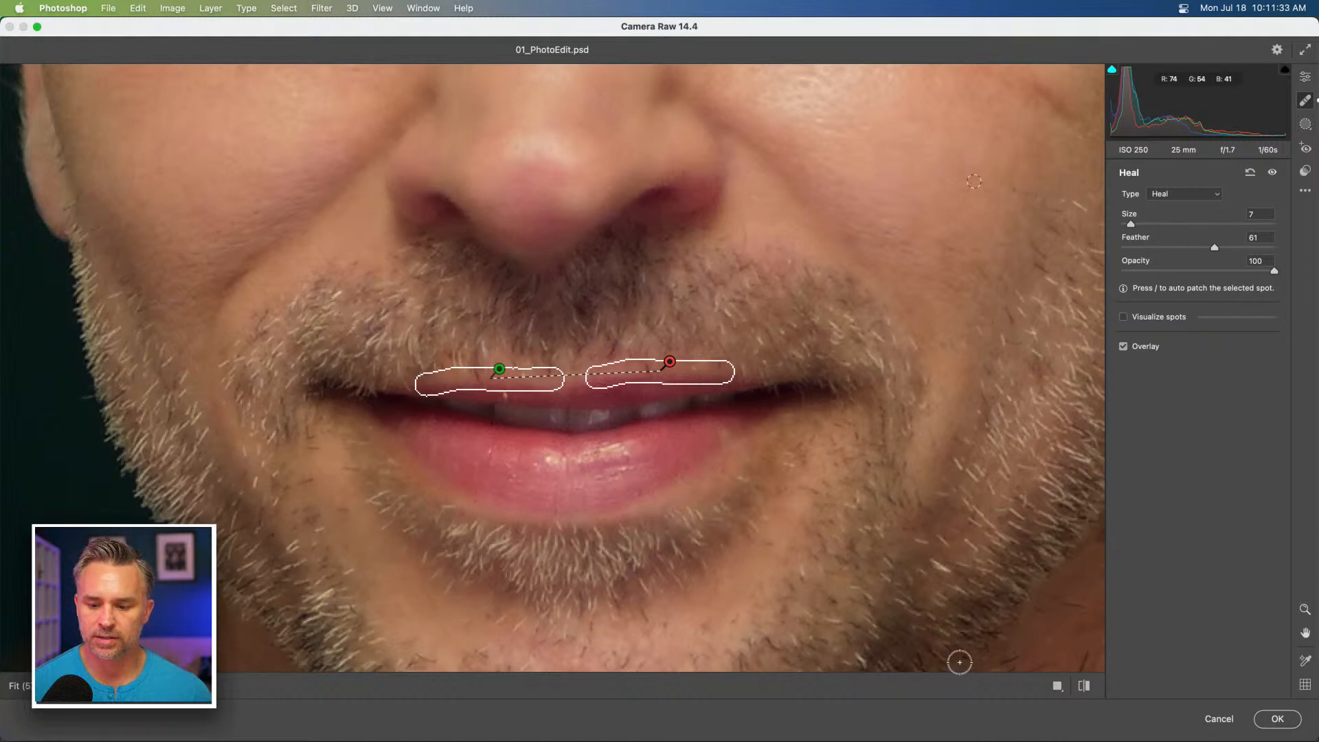
left_click(1307, 78)
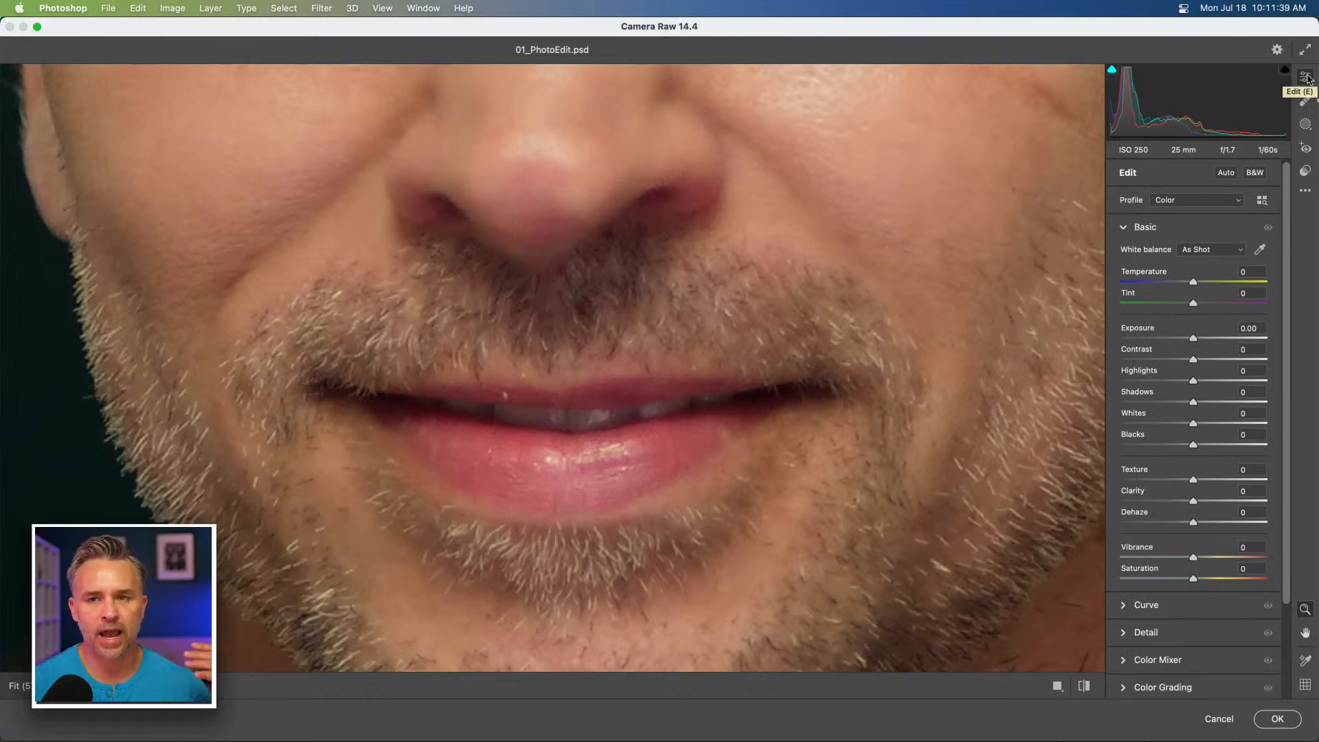
With a size 5 Heal brush, heal the spots above the left eyebrow's outer end and the right eyebrow's inner end, sampling clean forehead skin.
left_click(1305, 104)
key("super+minus")
key("super+minus")
key("super+minus")
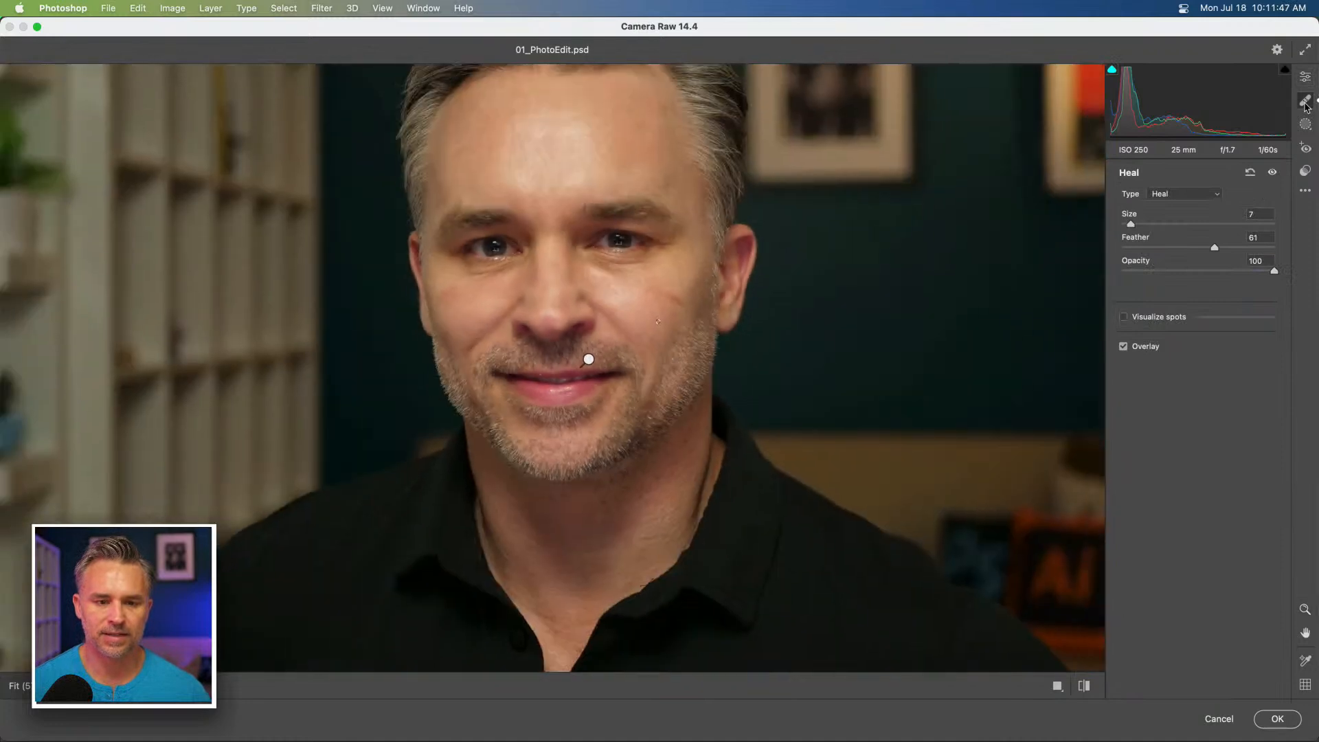
key("space")
left_click_drag(733, 136, 775, 235)
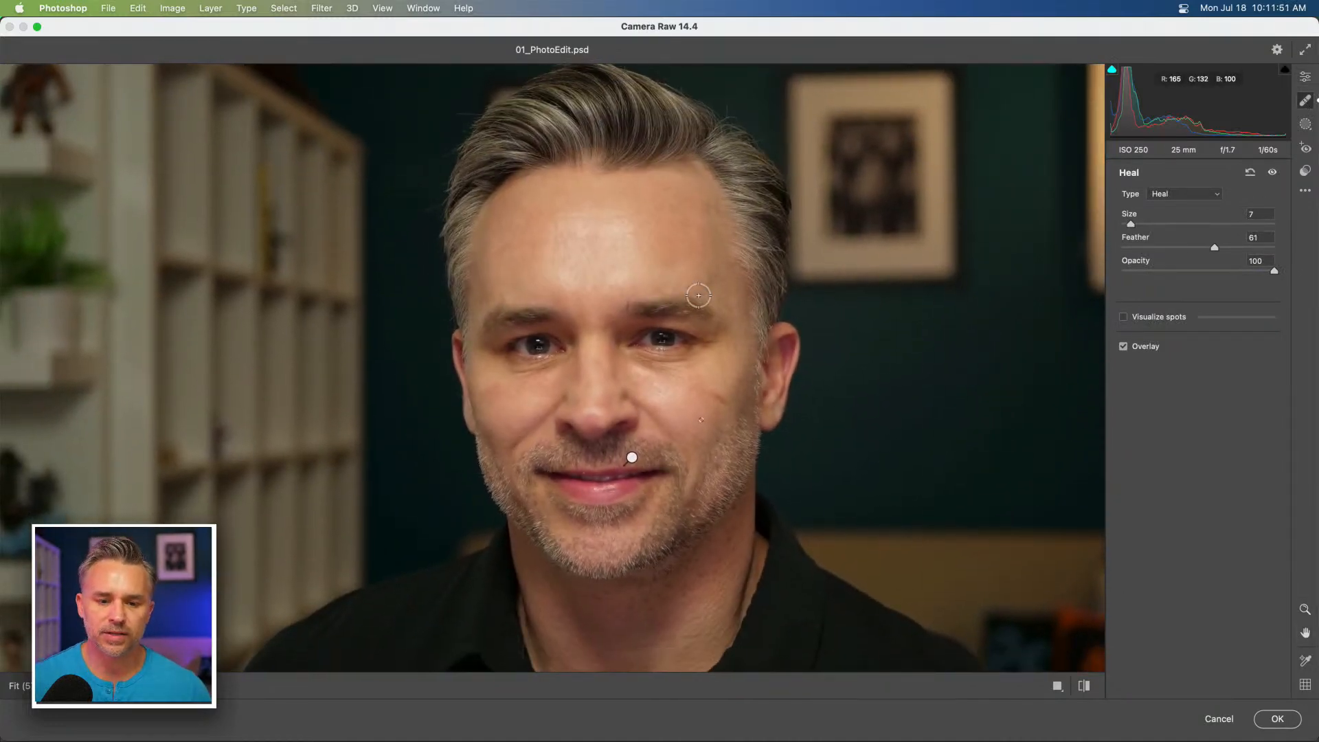
key("super+plus")
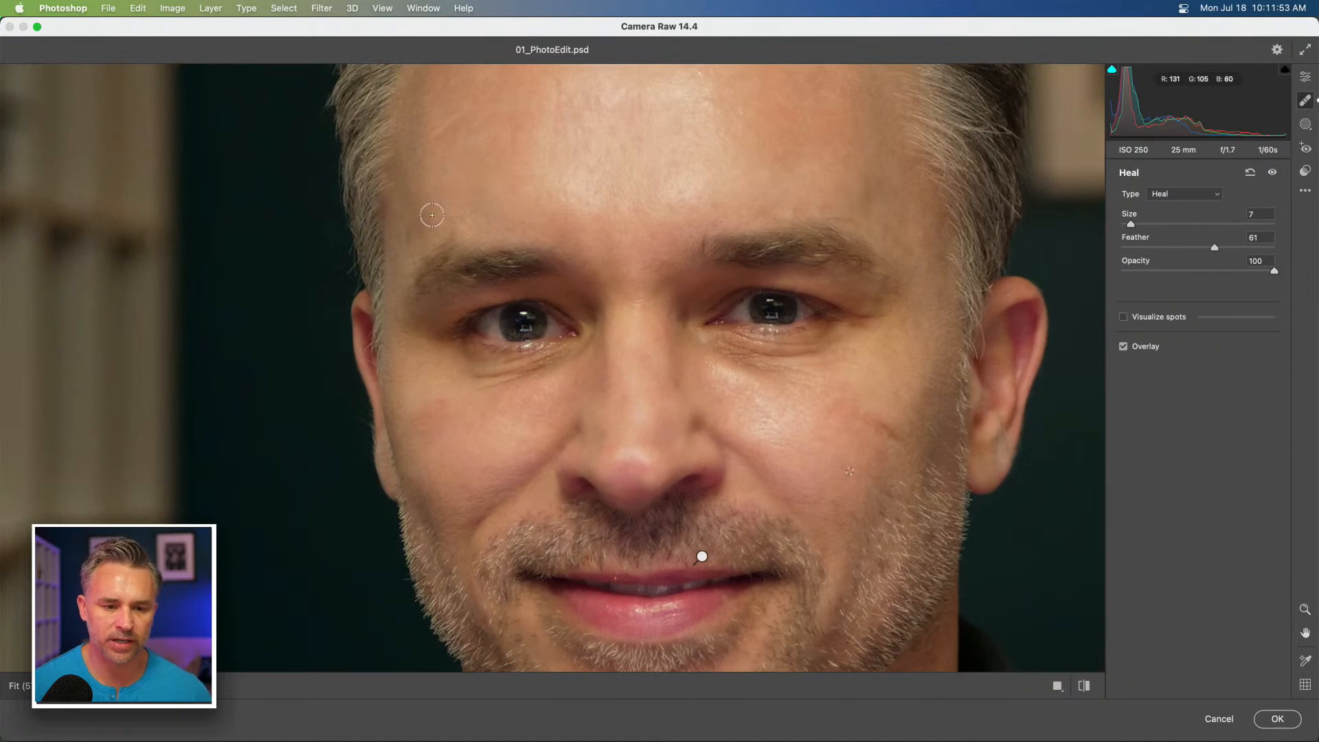
key("bracketleft")
left_click_drag(448, 241, 416, 263)
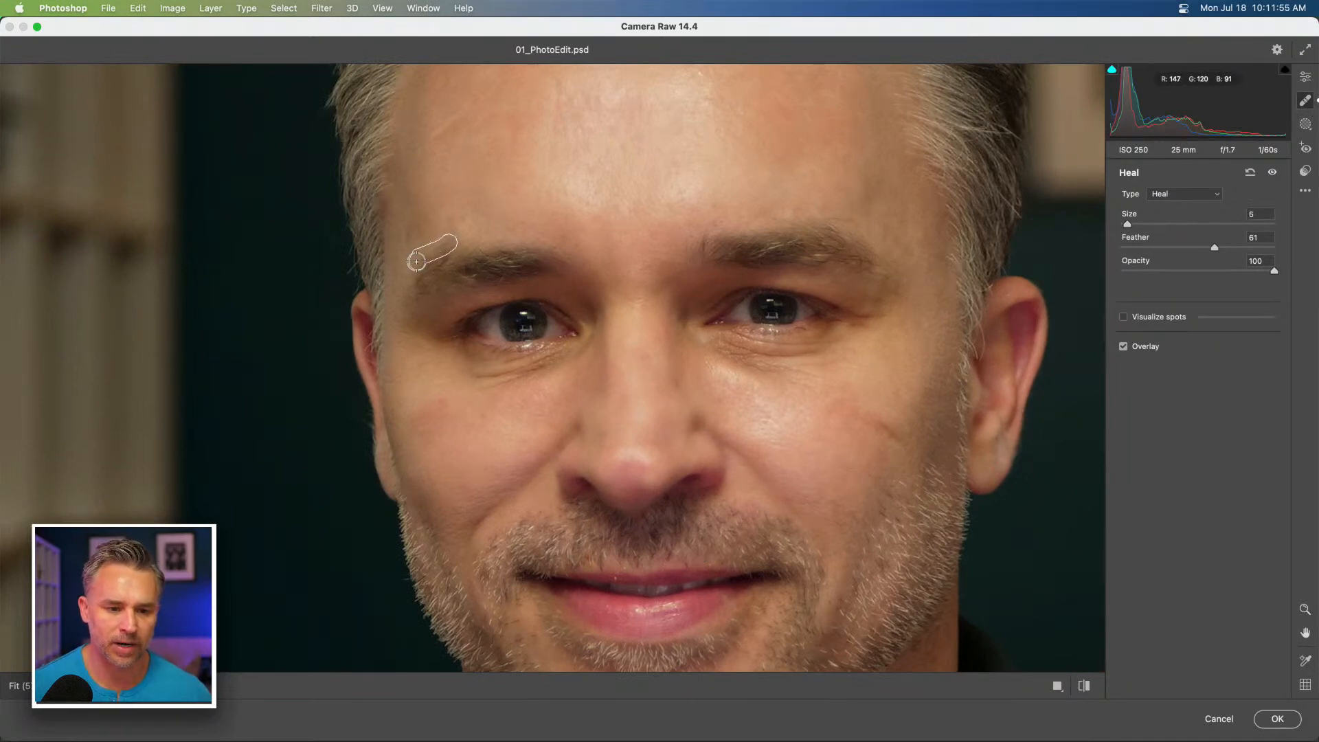
key("bracketleft")
mouse_move(702, 244)
left_mouse_down()
mouse_move(424, 201)
mouse_move(446, 217)
left_mouse_up()
mouse_move(710, 226)
left_mouse_down()
mouse_move(700, 235)
mouse_move(751, 194)
left_mouse_up()
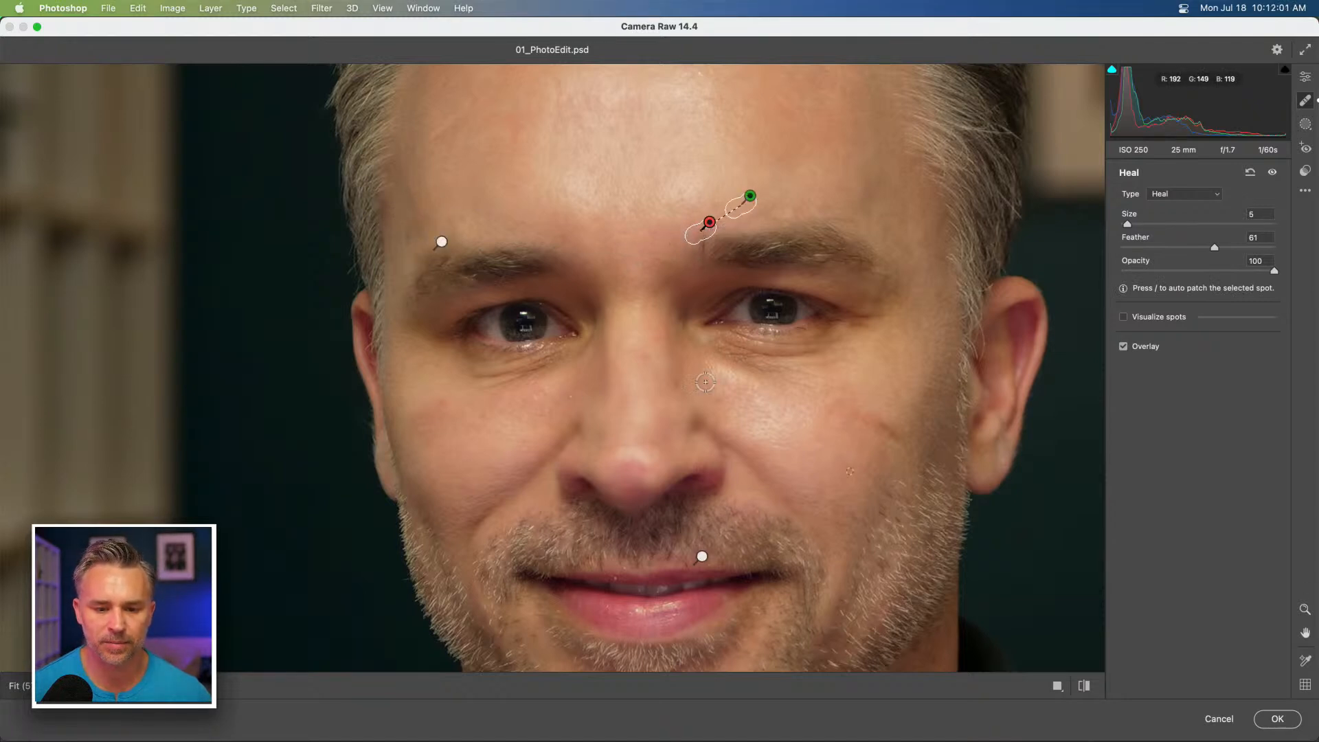
Heal the marks on the right side of the nose, the nose bridge, and the upper forehead.
mouse_move(677, 380)
left_mouse_down()
mouse_move(676, 393)
mouse_move(639, 378)
left_mouse_up()
left_click(646, 354)
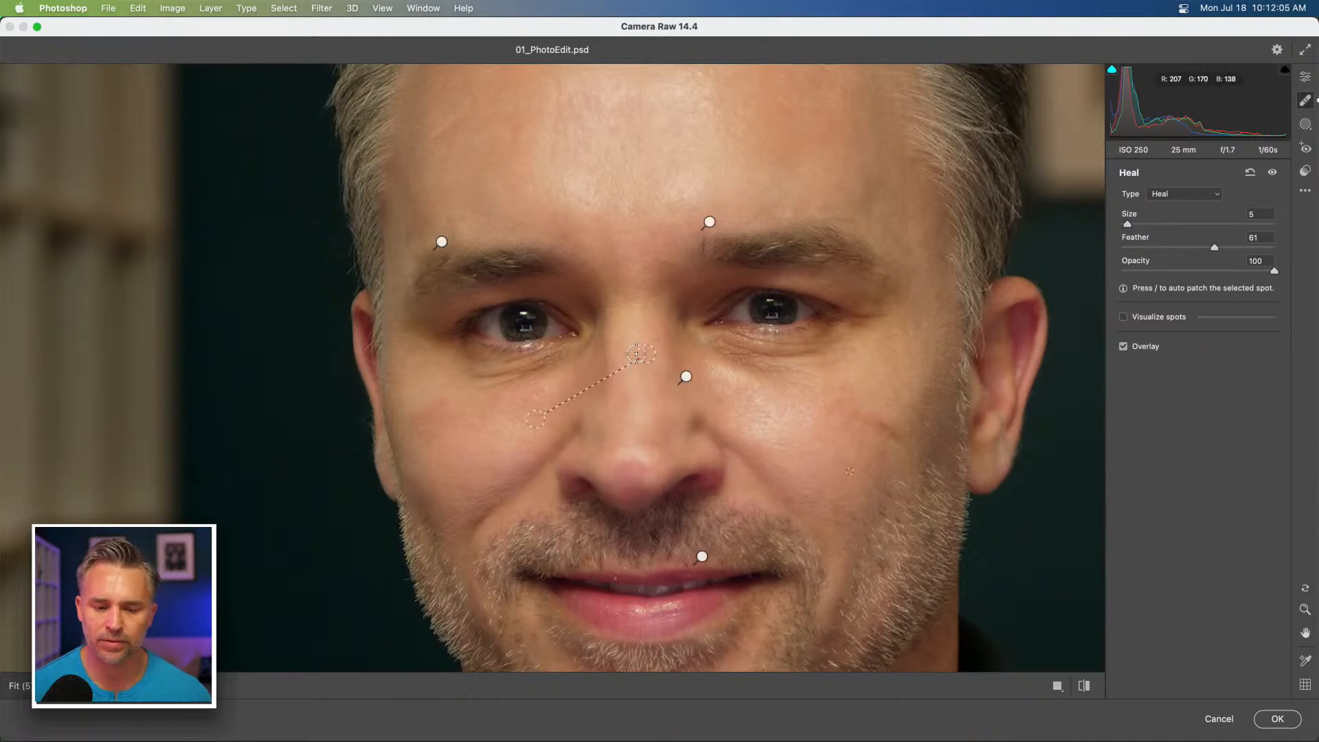
left_click_drag(570, 228, 578, 349)
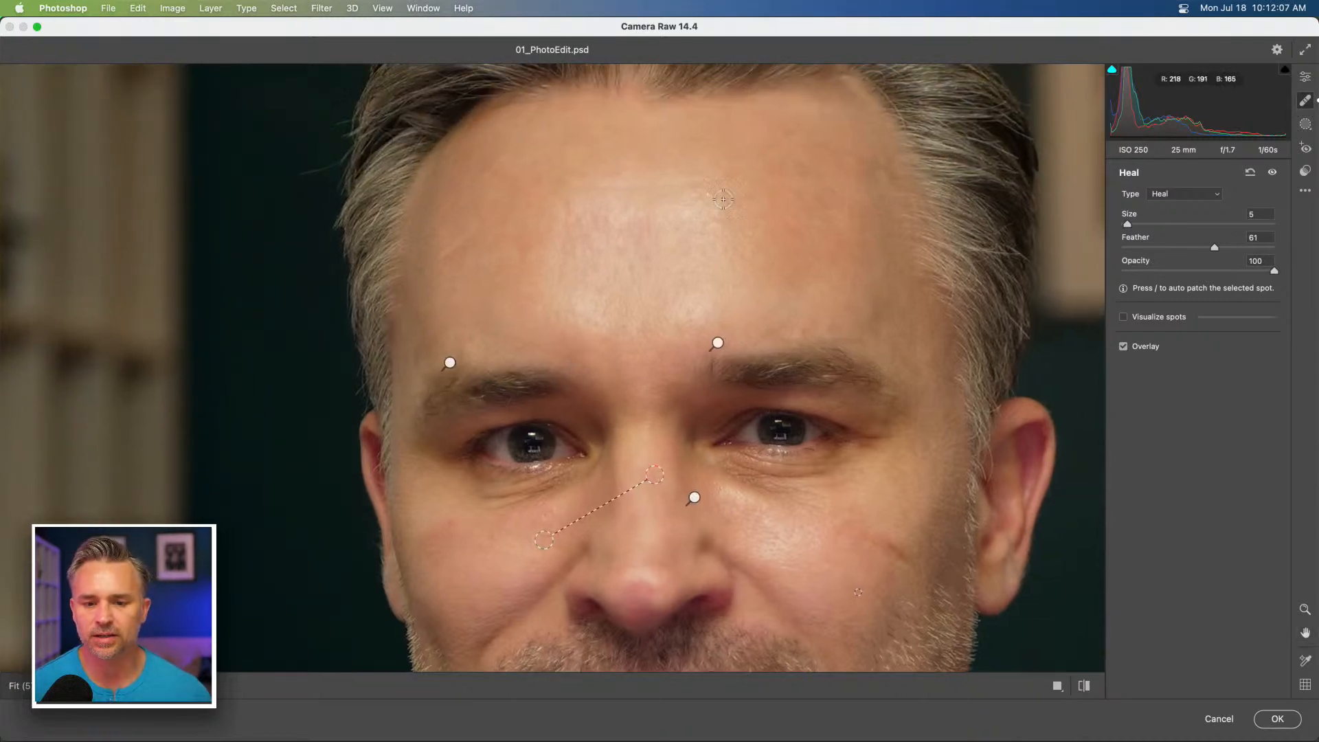
left_click(707, 197)
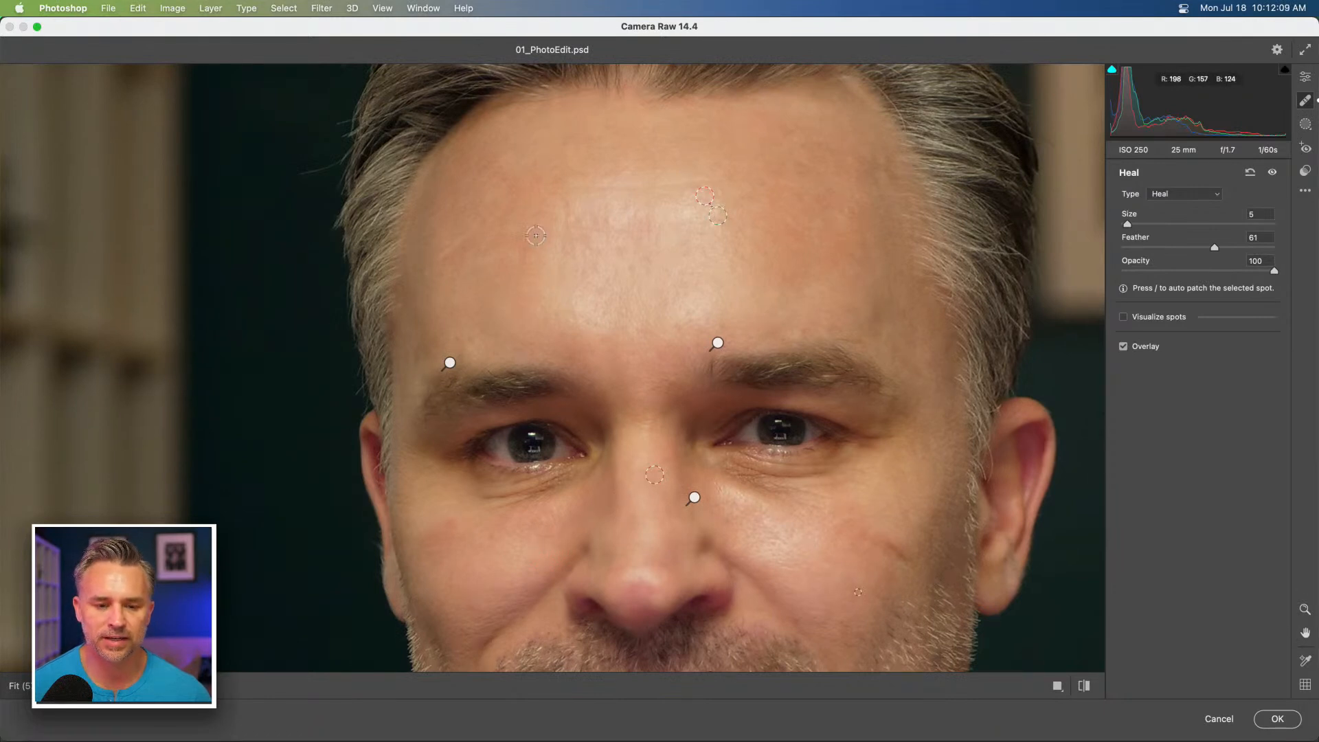
Create a Radial Gradient mask with feather 38 as a wide ellipse around the eye at the right of the photo.
left_click_drag(501, 327, 475, 163)
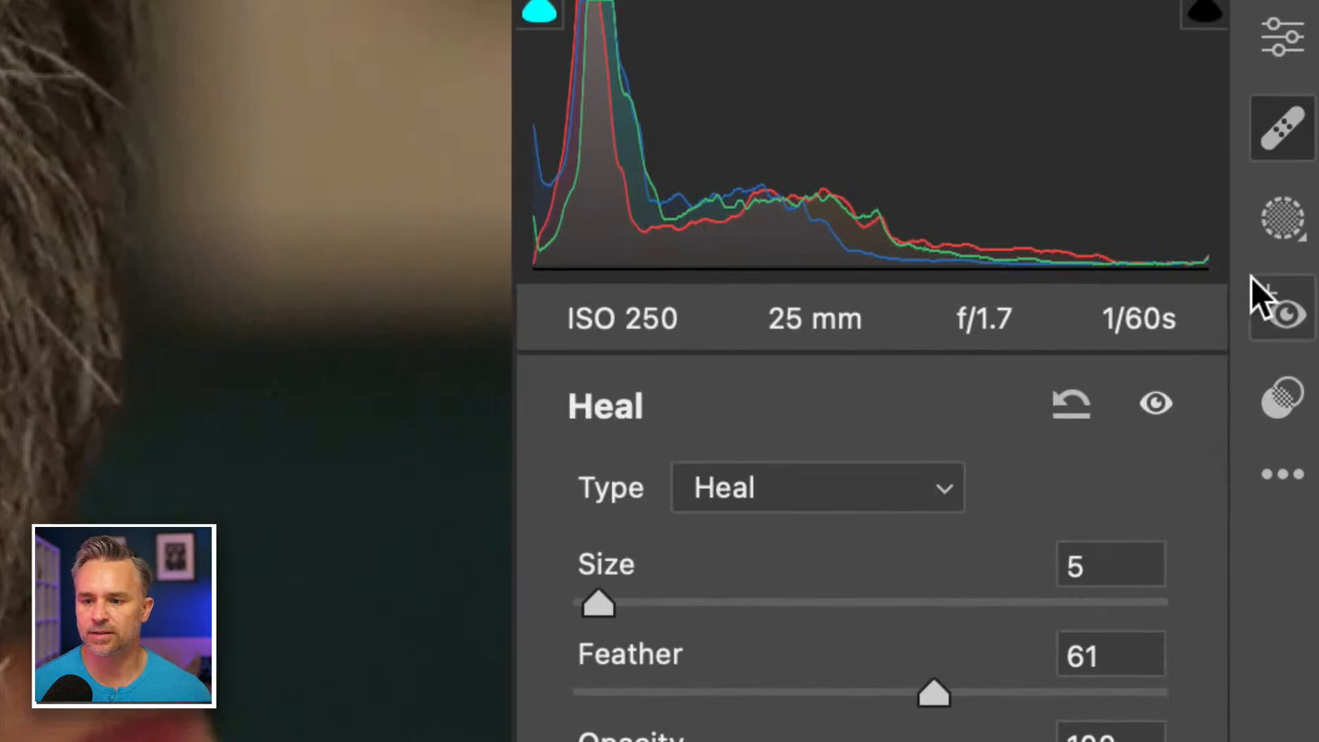
left_click(1275, 210)
left_click(1273, 221)
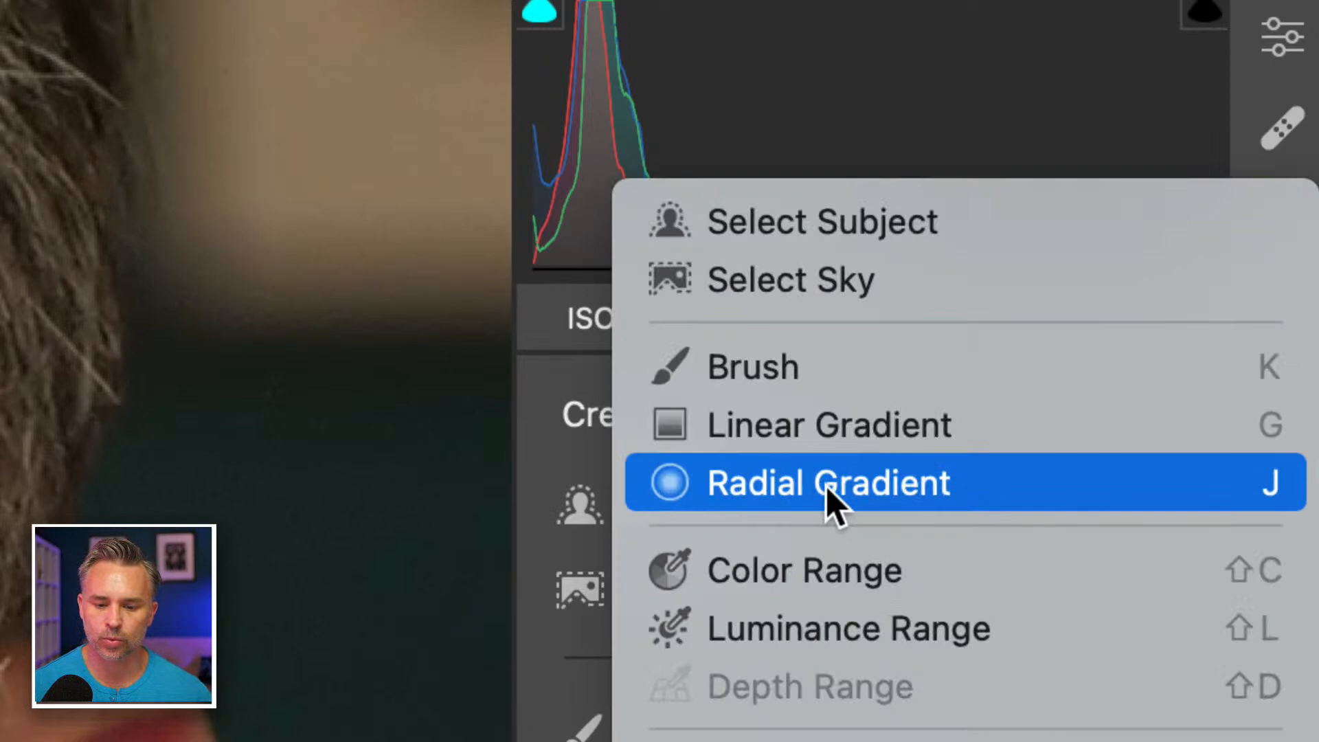
left_click(828, 488)
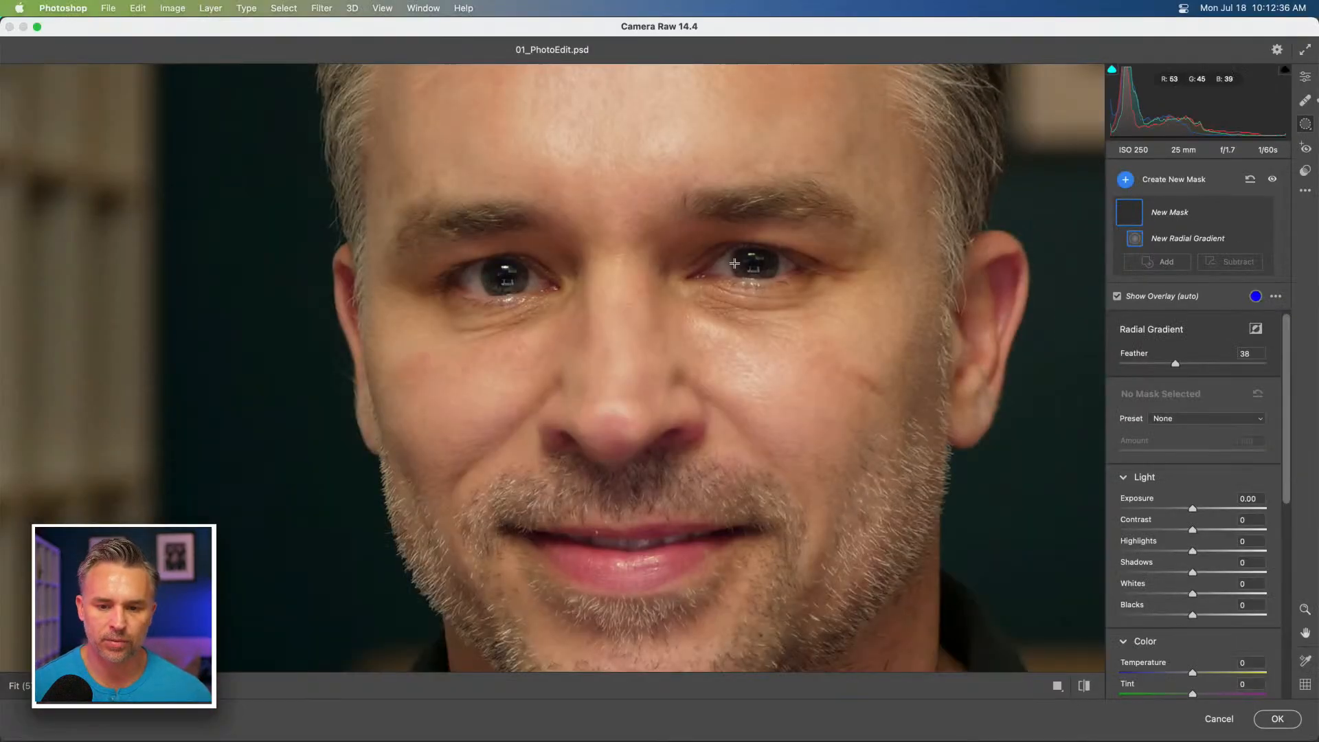
left_click_drag(734, 263, 600, 451)
key("super+equal")
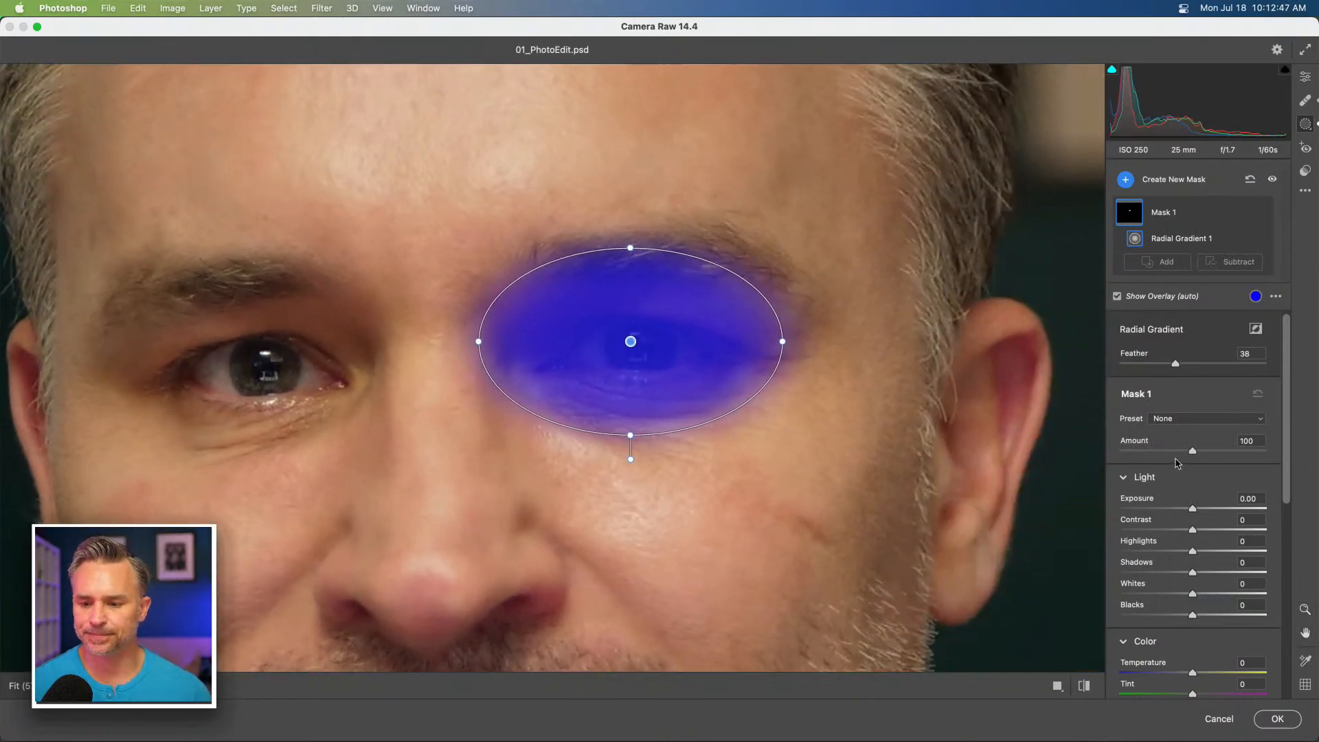
Hide the mask overlay, set the eye mask's Exposure to +0.10, and nudge its ellipse slightly to the right.
left_click(1118, 297)
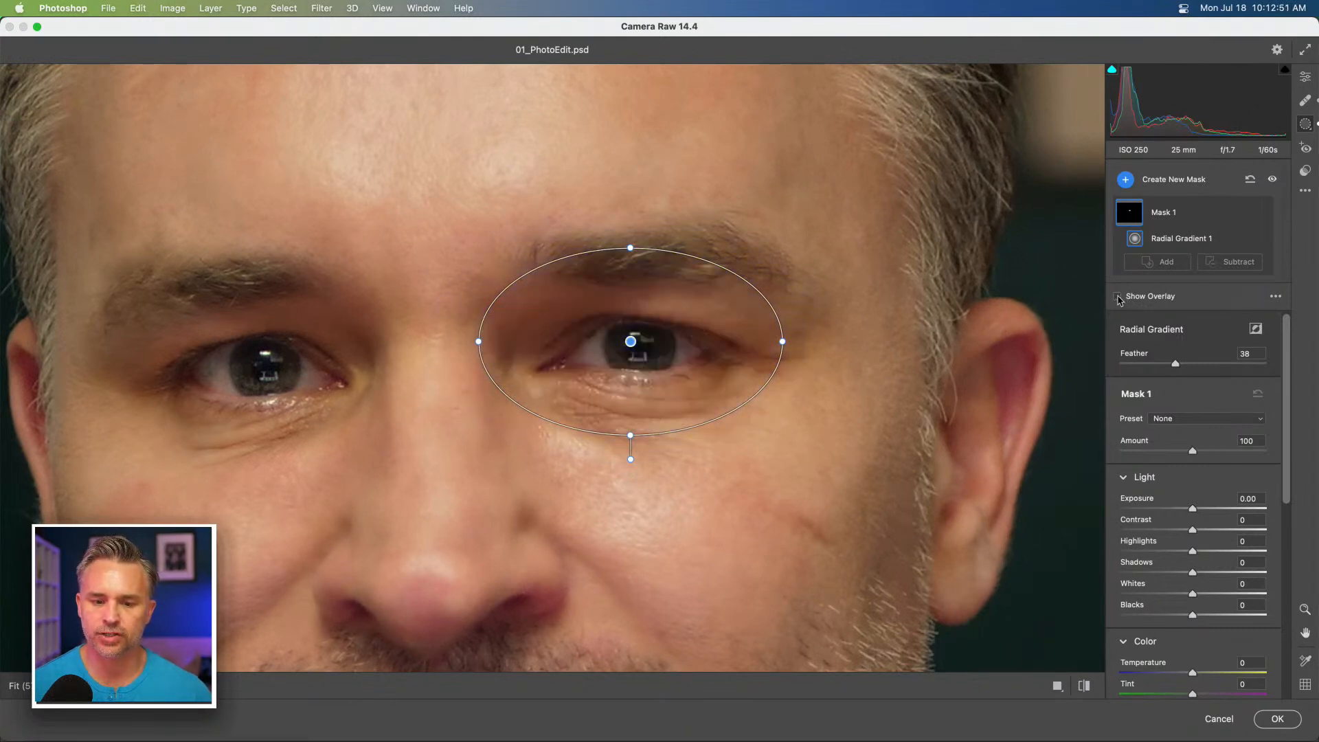
mouse_move(1192, 509)
left_mouse_down()
mouse_move(1215, 509)
mouse_move(1139, 510)
mouse_move(1230, 512)
mouse_move(1168, 512)
mouse_move(1196, 516)
left_mouse_up()
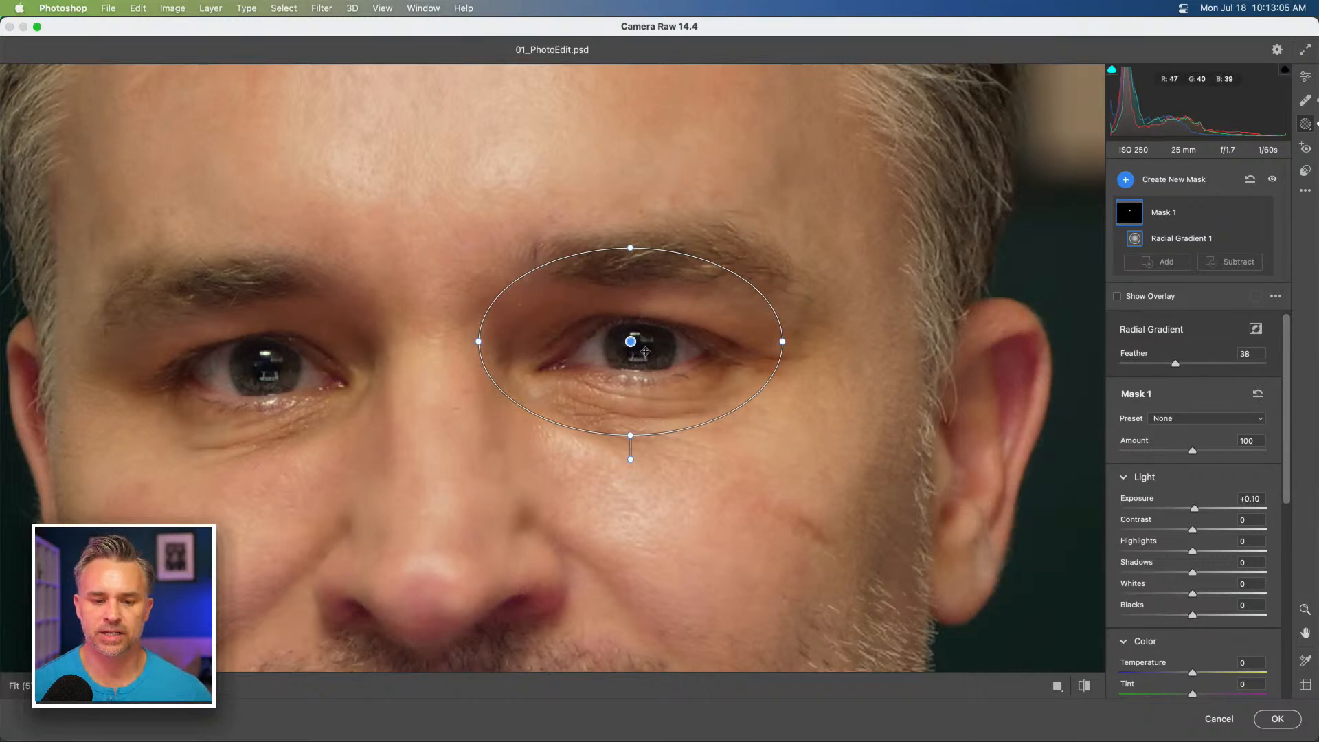
mouse_move(630, 341)
left_mouse_down()
mouse_move(873, 565)
mouse_move(867, 591)
mouse_move(654, 304)
mouse_move(708, 502)
mouse_move(642, 344)
left_mouse_up()
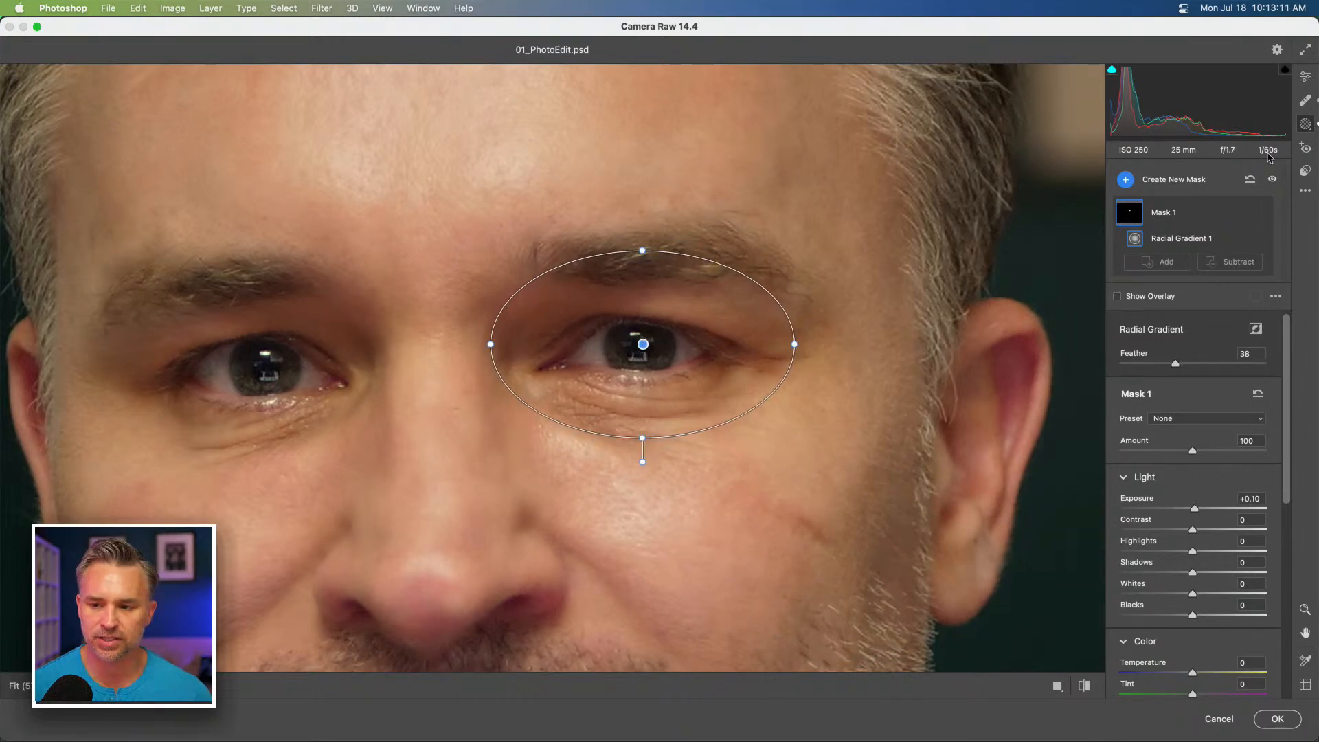
Create a second Radial Gradient mask around the eye at the left of the photo and hide its overlay.
left_click(1190, 187)
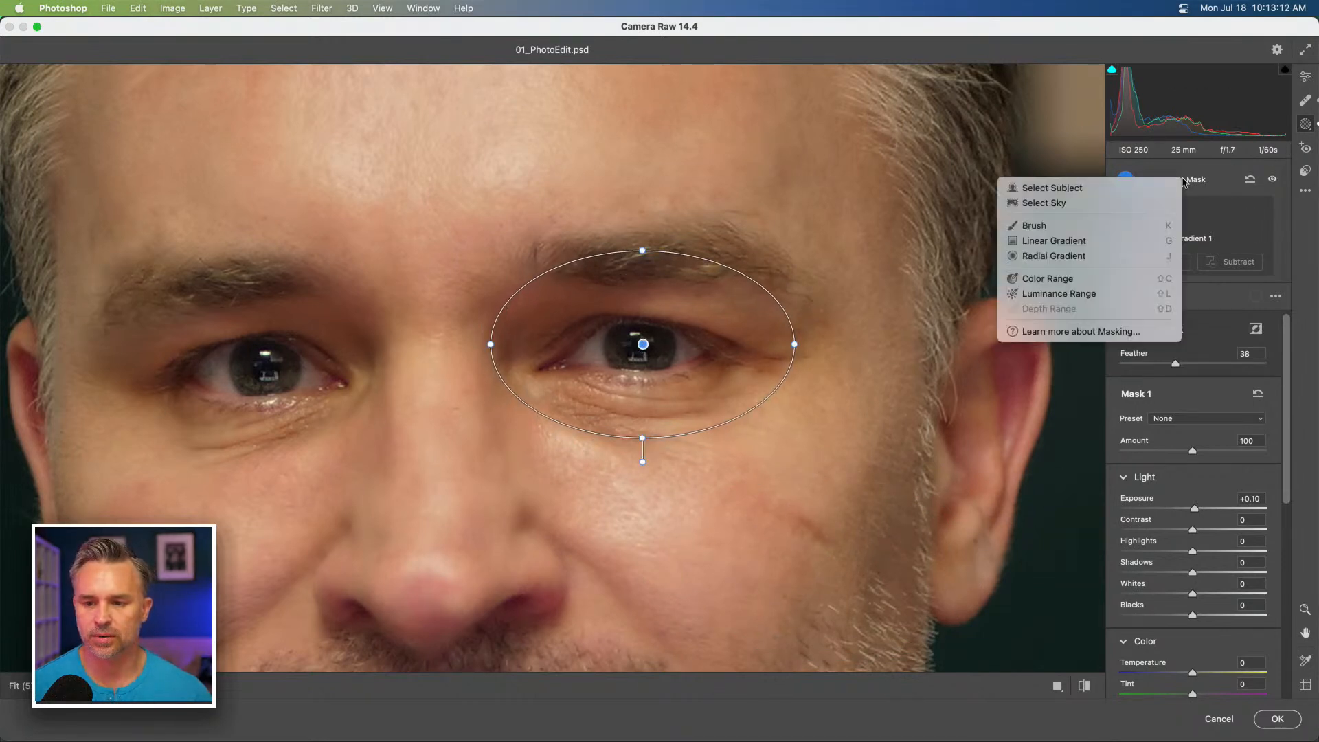
left_click(1048, 258)
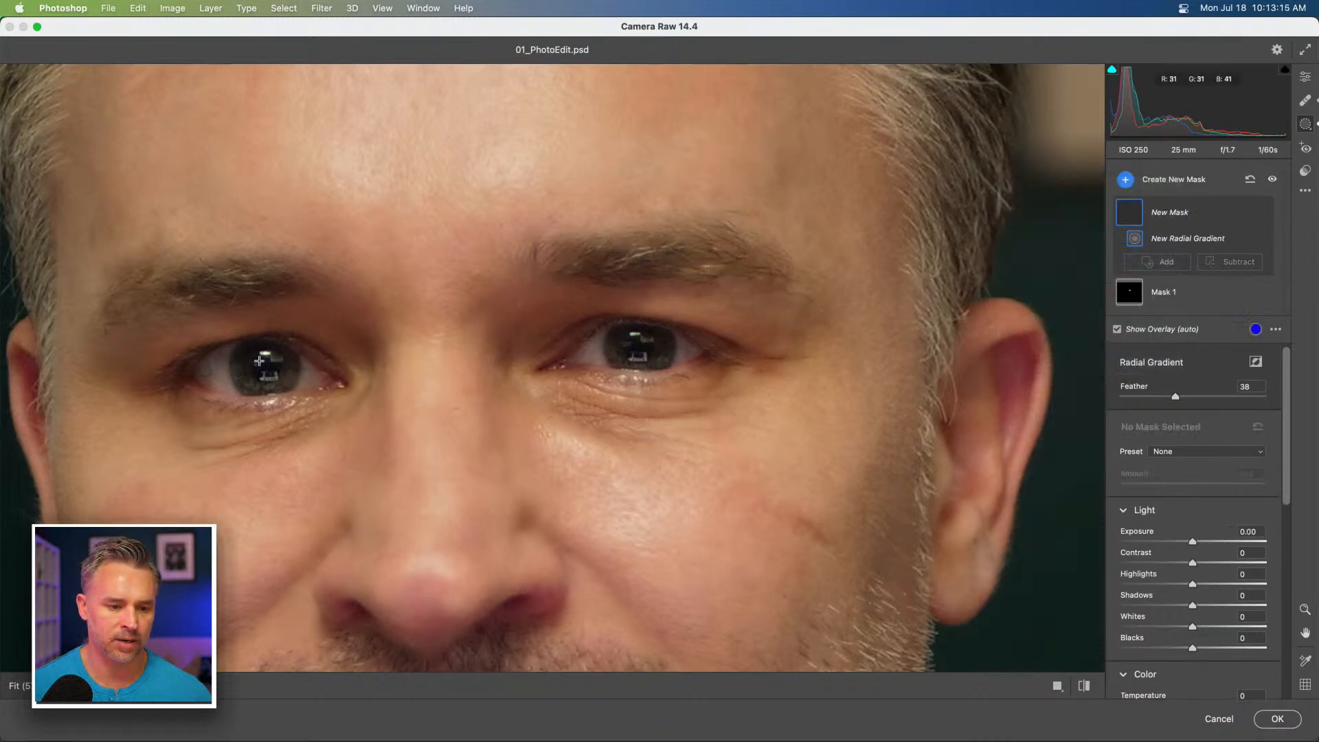
left_click_drag(259, 365, 342, 421)
left_click(1117, 329)
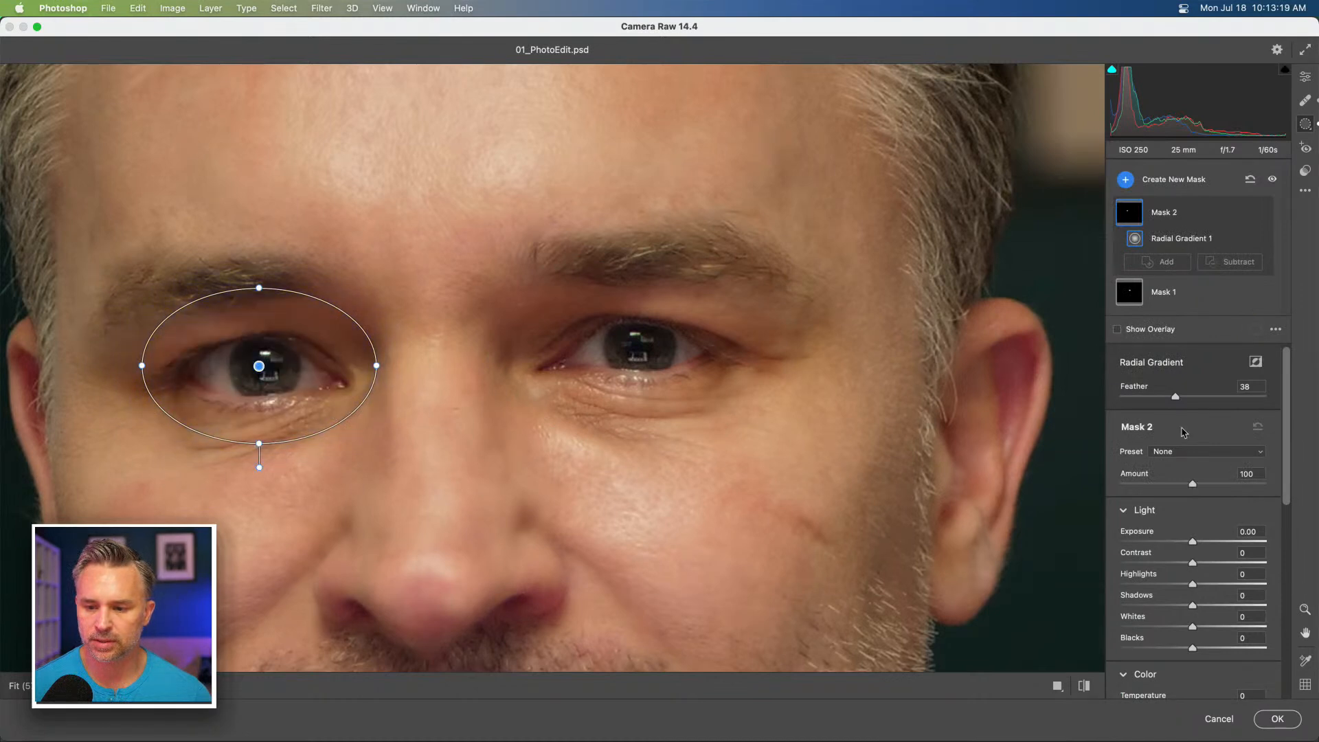
Set the left eye mask's Amount to 107 and Exposure to +0.30, and enlarge its ellipse in width and height.
left_click_drag(1199, 486, 1200, 487)
left_click_drag(1194, 542, 1200, 544)
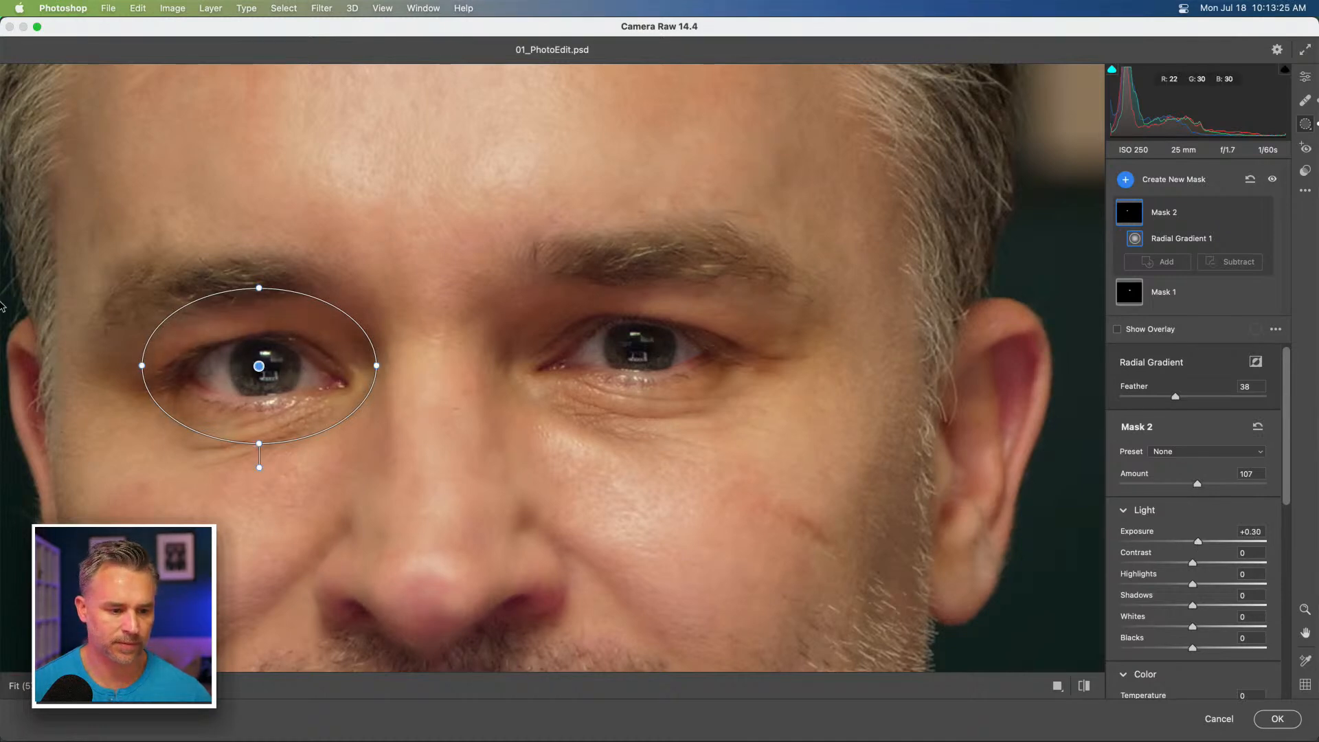
left_click_drag(143, 365, 113, 365)
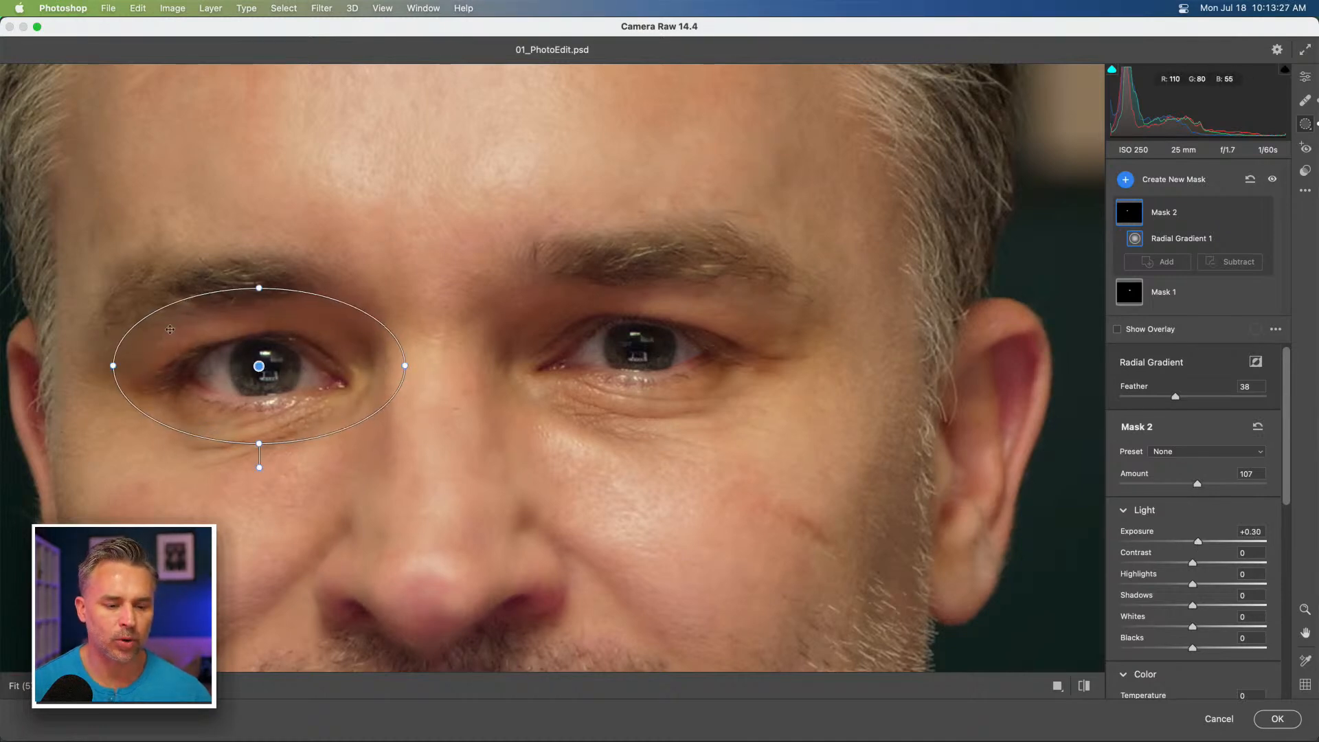
left_click_drag(259, 287, 259, 259)
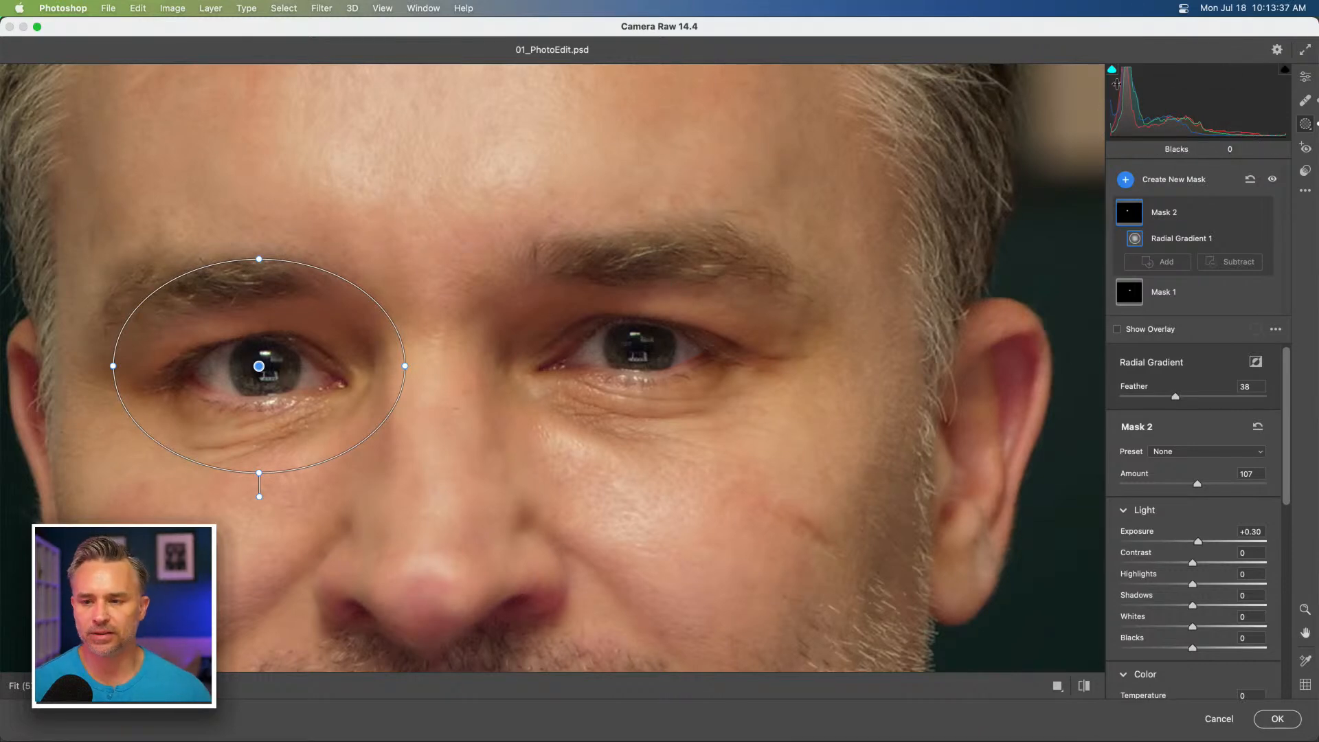
Return to the general Edit settings and examine the brightened eyes up close and in the whole portrait.
left_click(1305, 78)
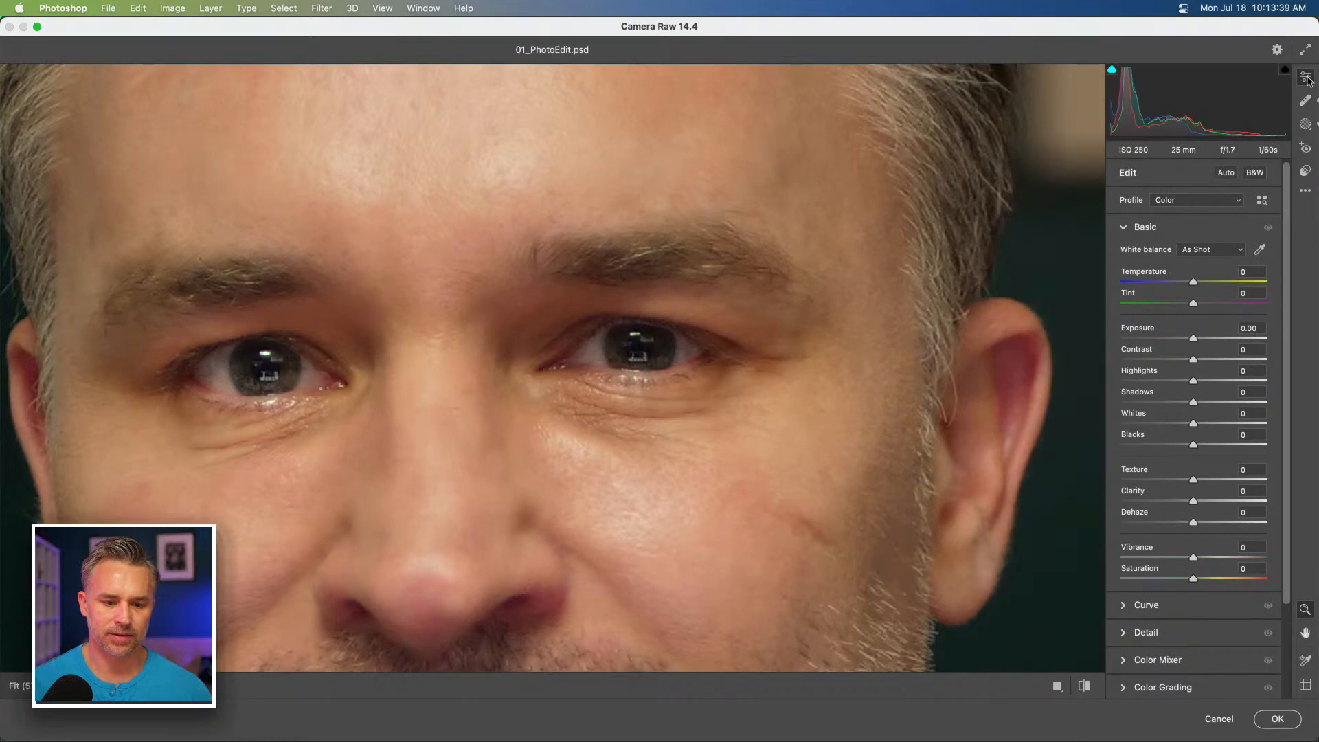
key("super+minus")
key("super+minus")
key("space")
left_click_drag(680, 420, 750, 381)
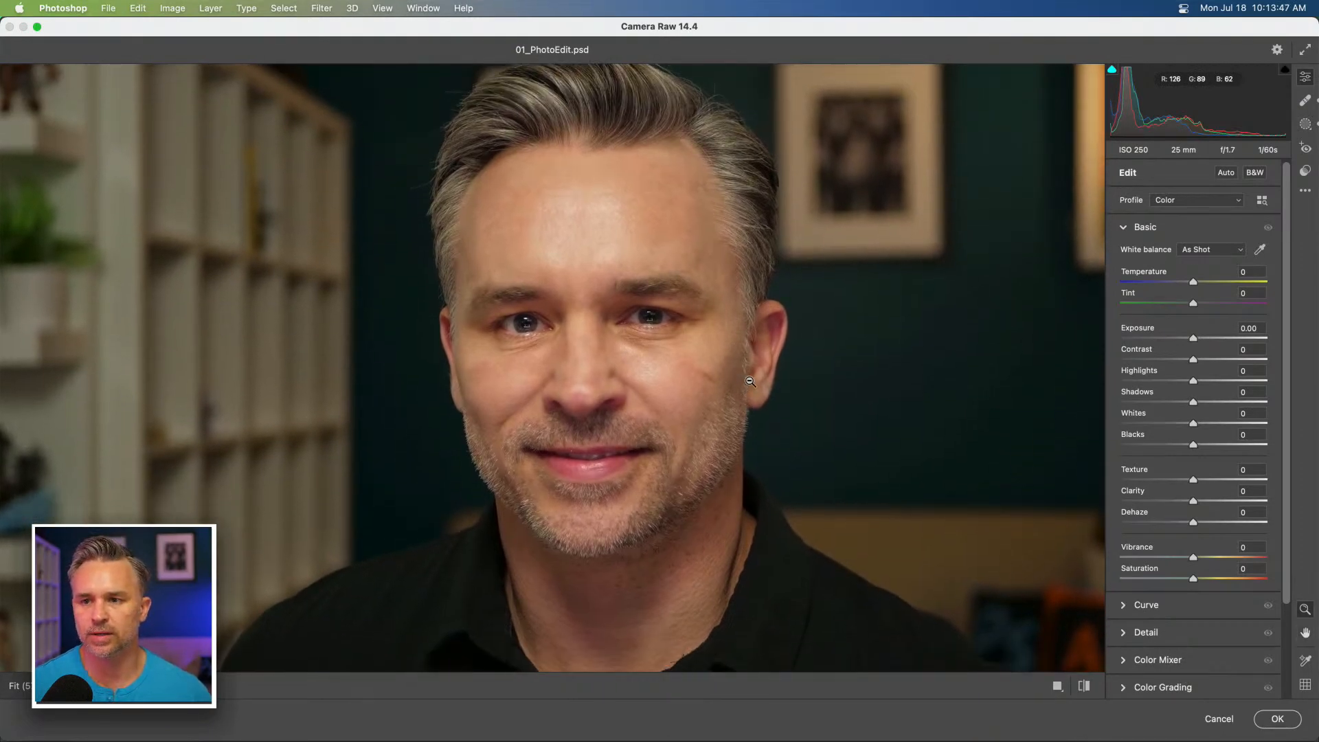
left_click(748, 379)
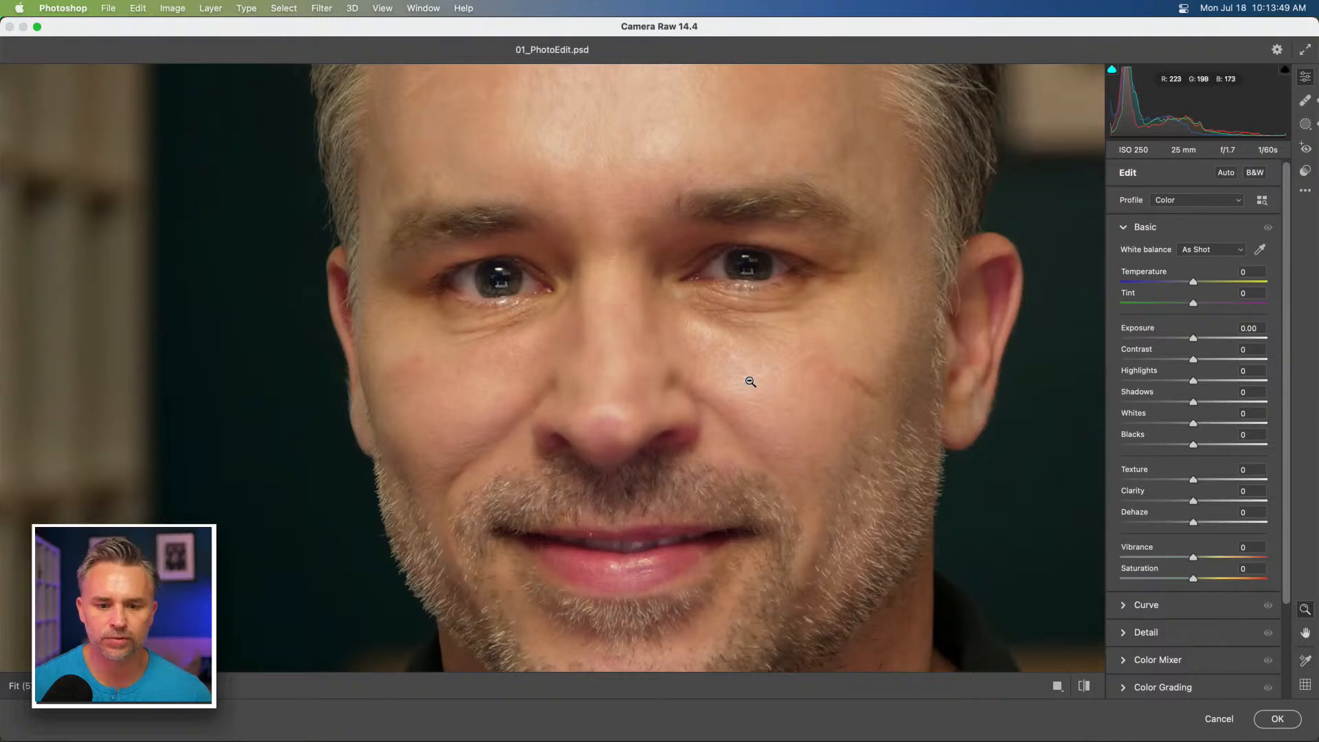
left_click_drag(609, 393, 551, 427)
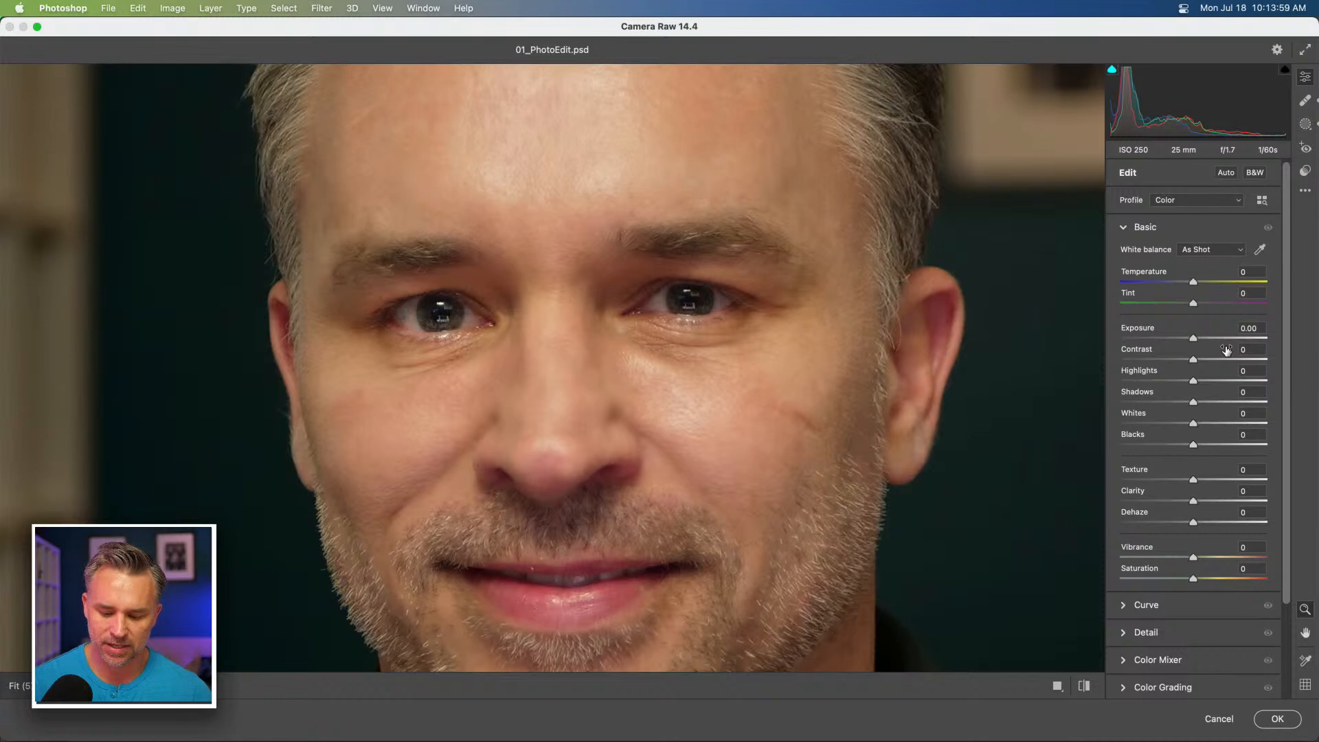
key("super+0")
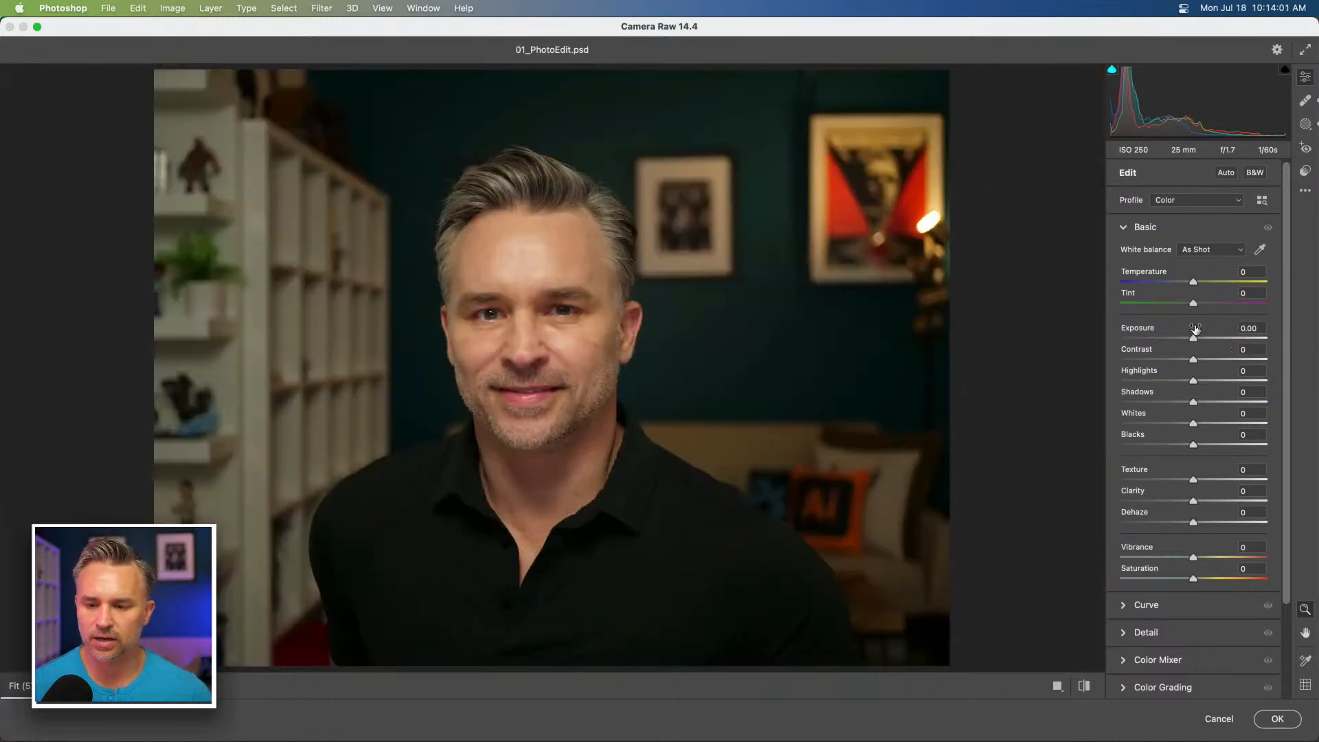
Apply the Auto tone adjustment, and refine it with Whites +9, Exposure +0.40, and Shadows +39.
mouse_move(1201, 341)
left_mouse_down()
mouse_move(1169, 341)
mouse_move(1197, 347)
left_mouse_up()
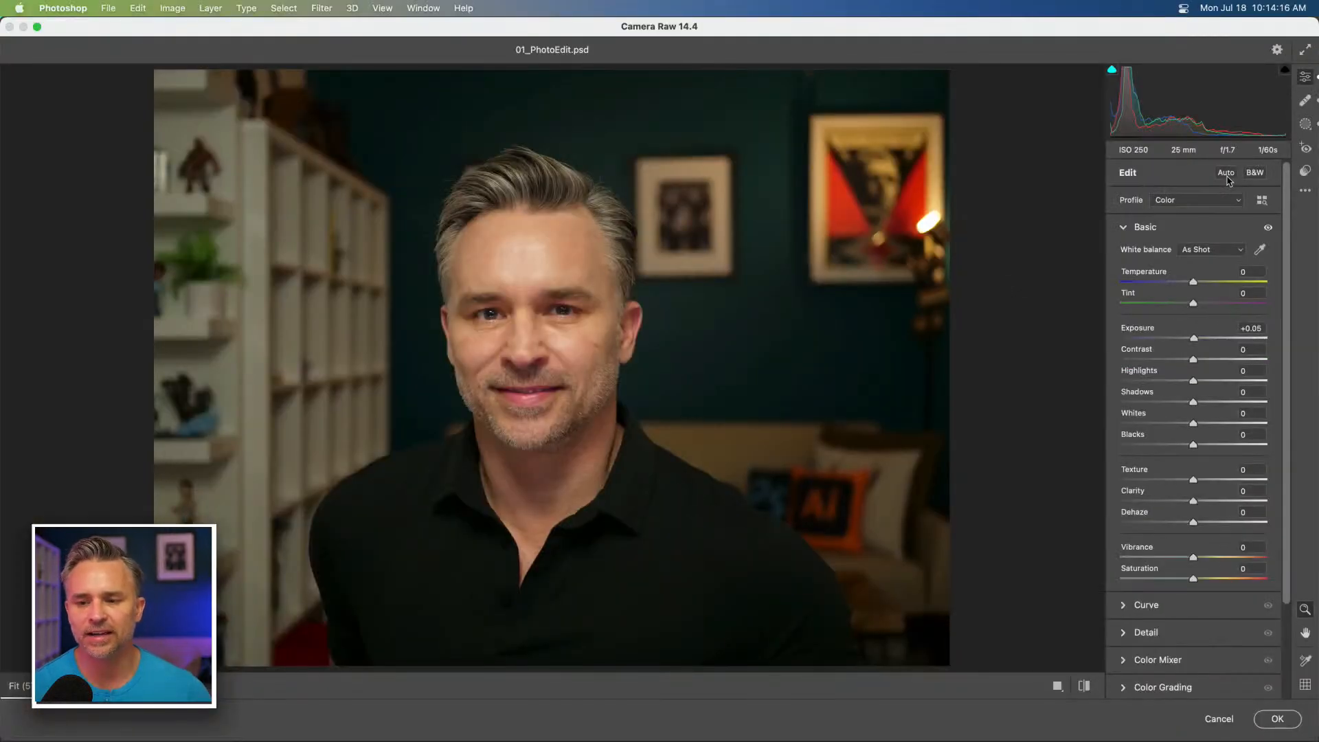
left_click(1226, 174)
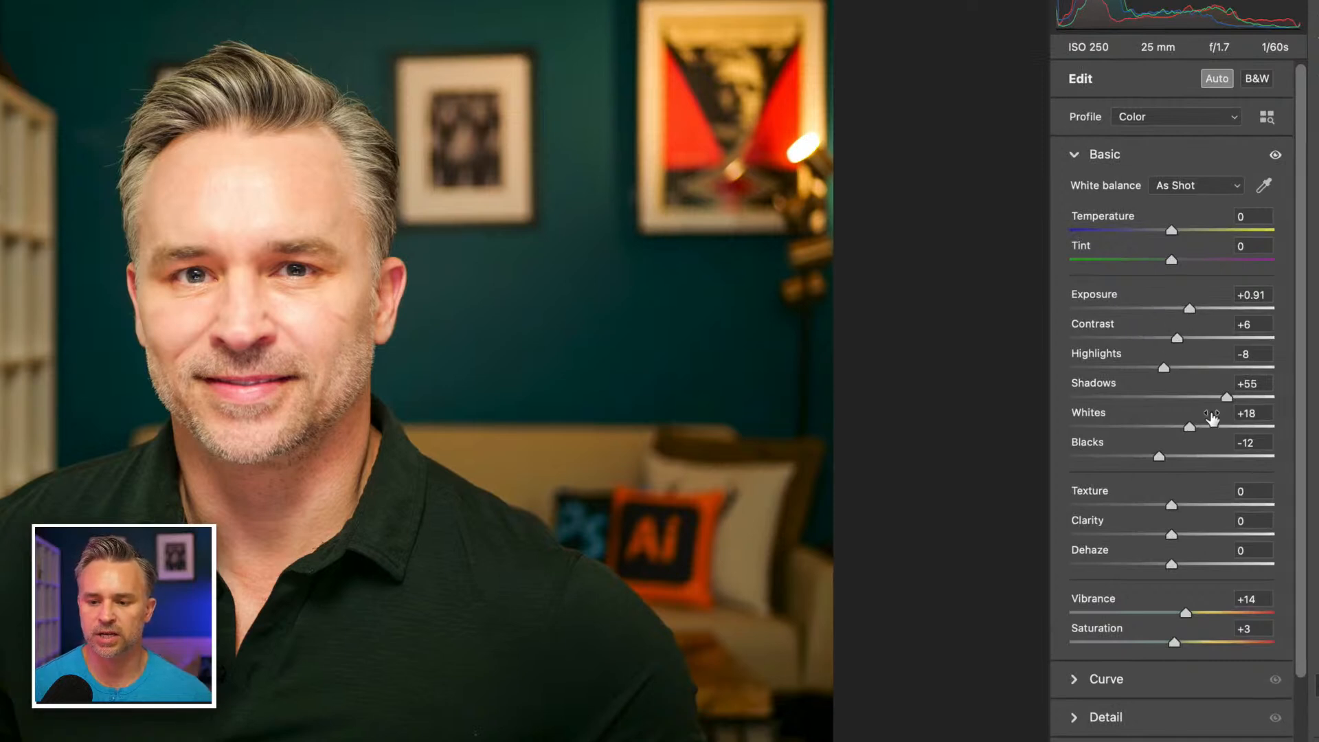
mouse_move(1193, 423)
left_mouse_down()
mouse_move(1161, 427)
mouse_move(1185, 428)
left_mouse_up()
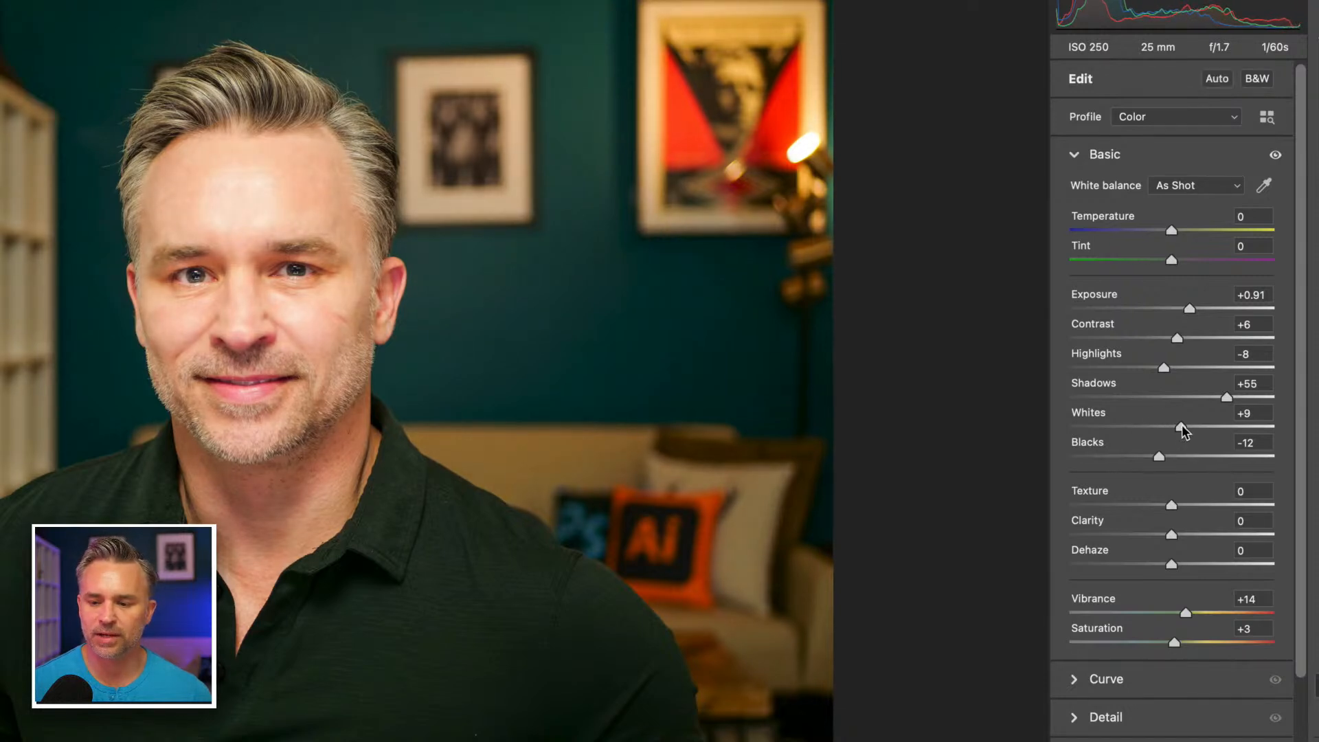
left_click_drag(1188, 309, 1179, 309)
left_click_drag(1228, 396, 1206, 399)
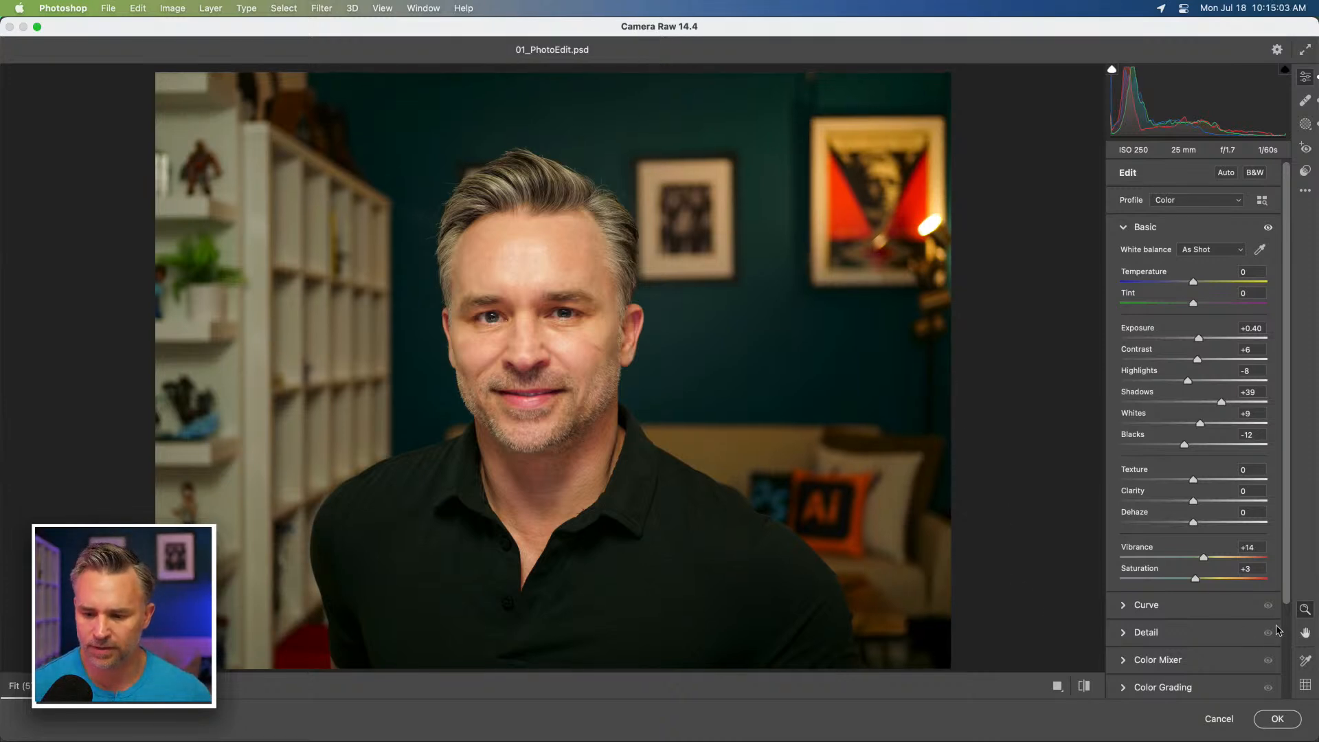
Try Texture at +100, -100, -39, and +1 while examining the skin detail on the face up close.
scroll(1289, 615, "down", 4)
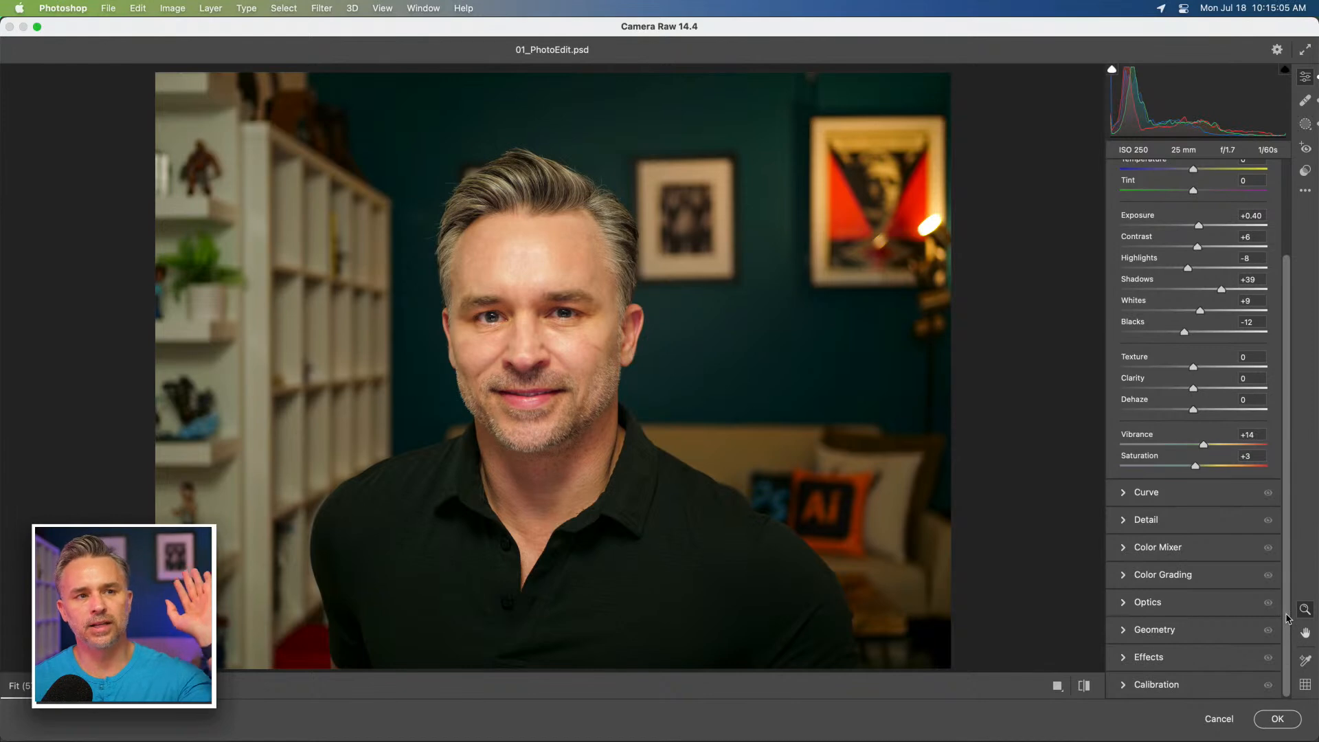
key("super+plus")
key("super+plus")
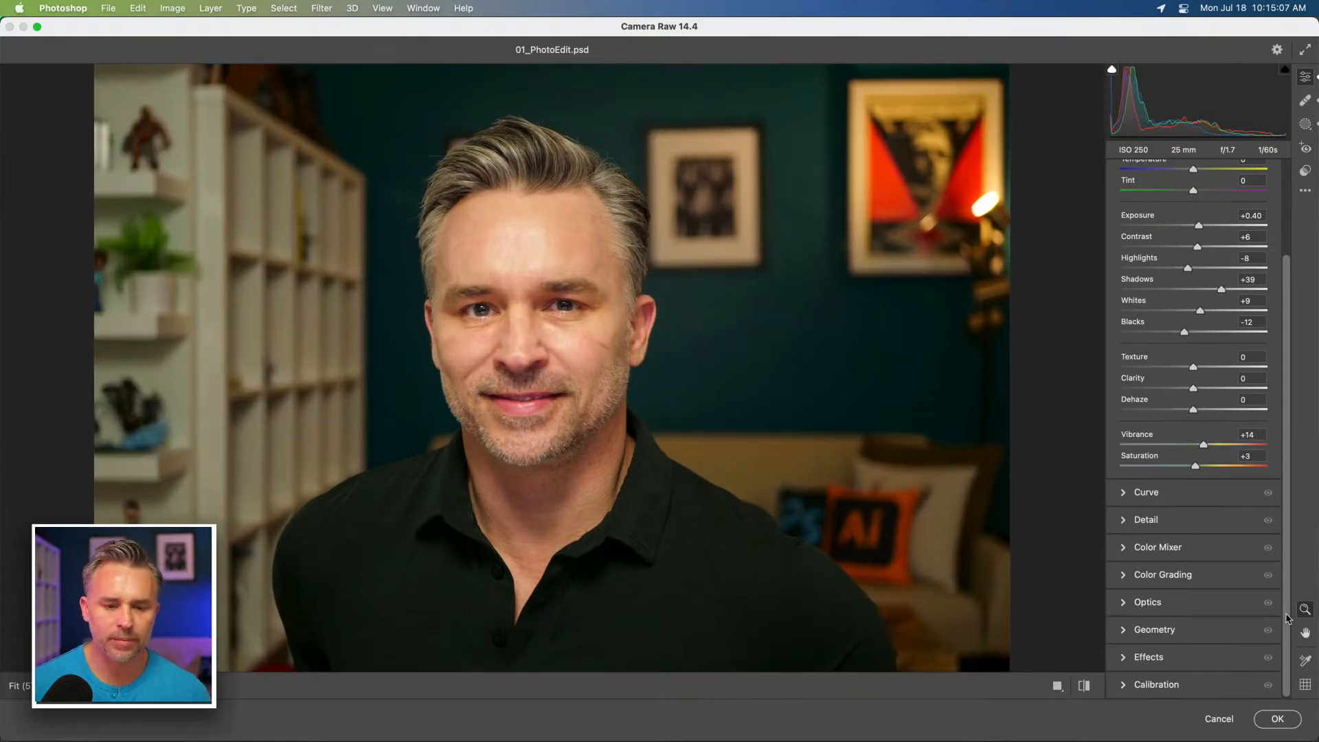
key("super+plus")
key("space")
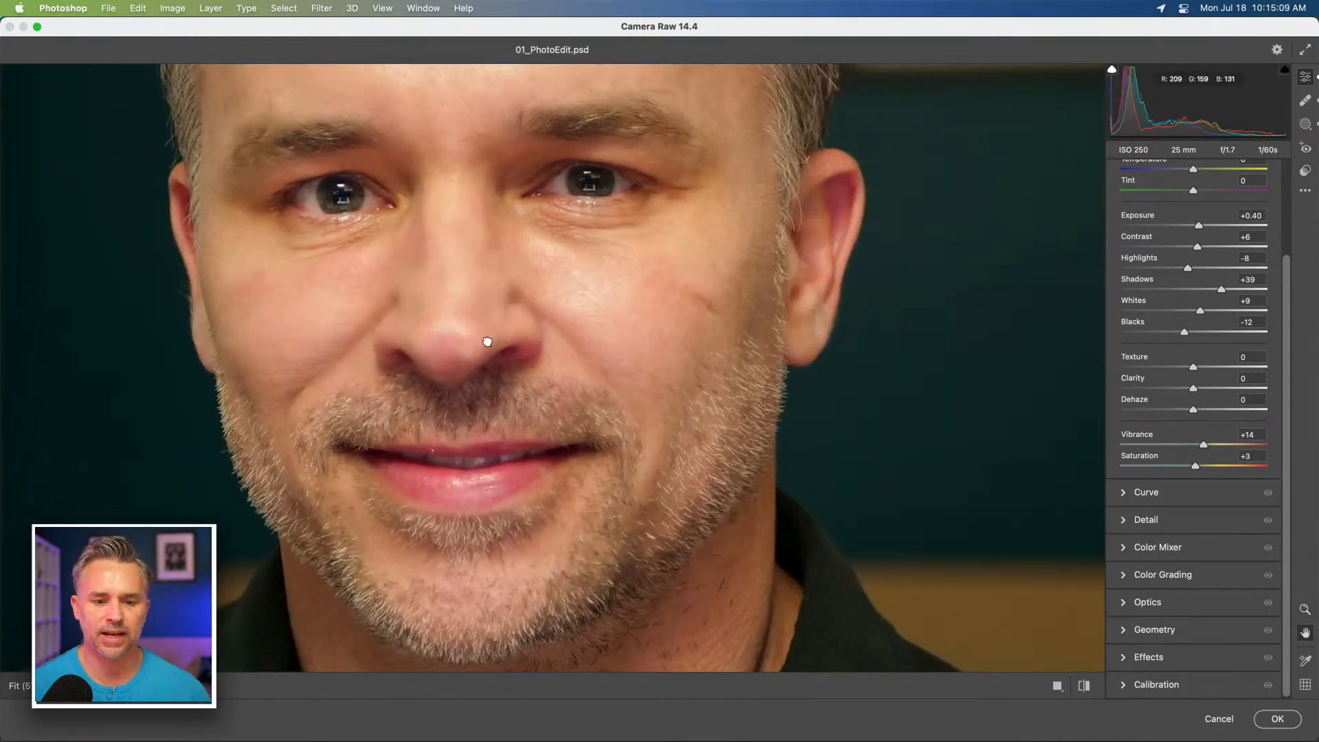
left_click_drag(486, 334, 536, 453)
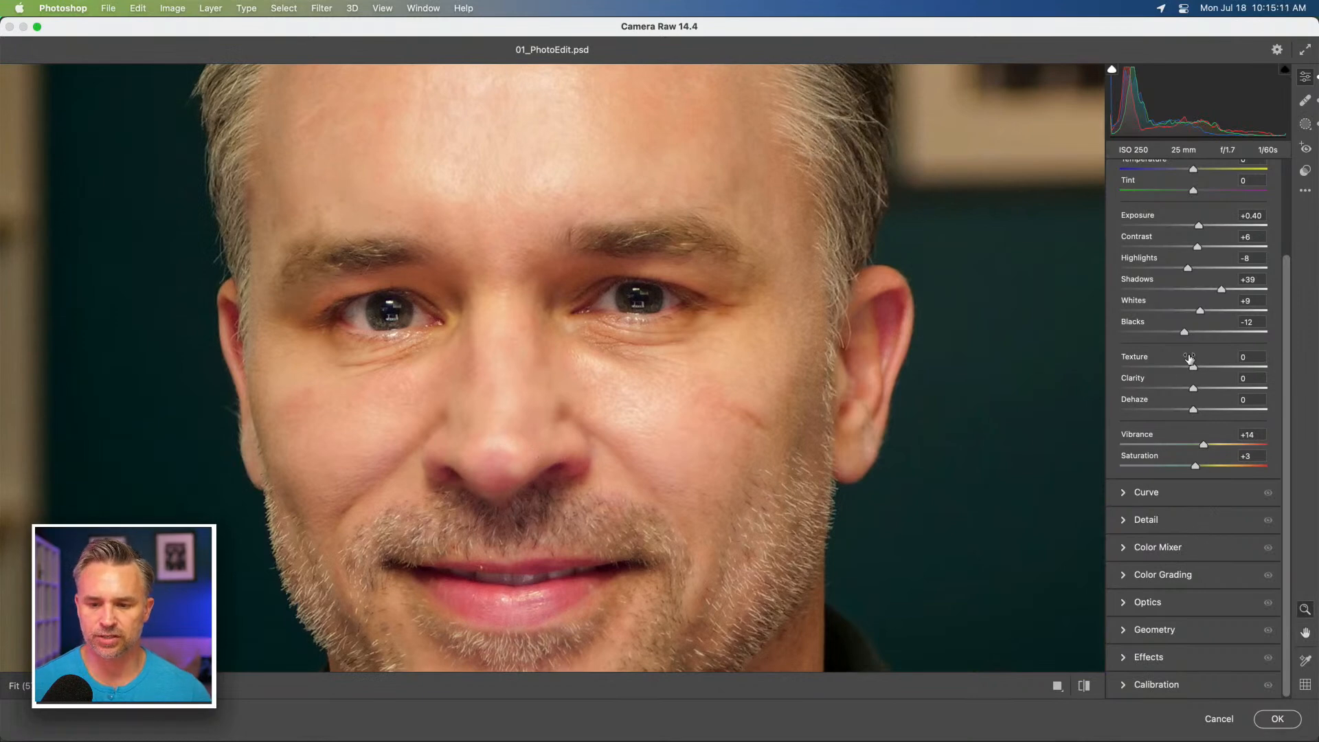
left_click_drag(1199, 365, 1312, 370)
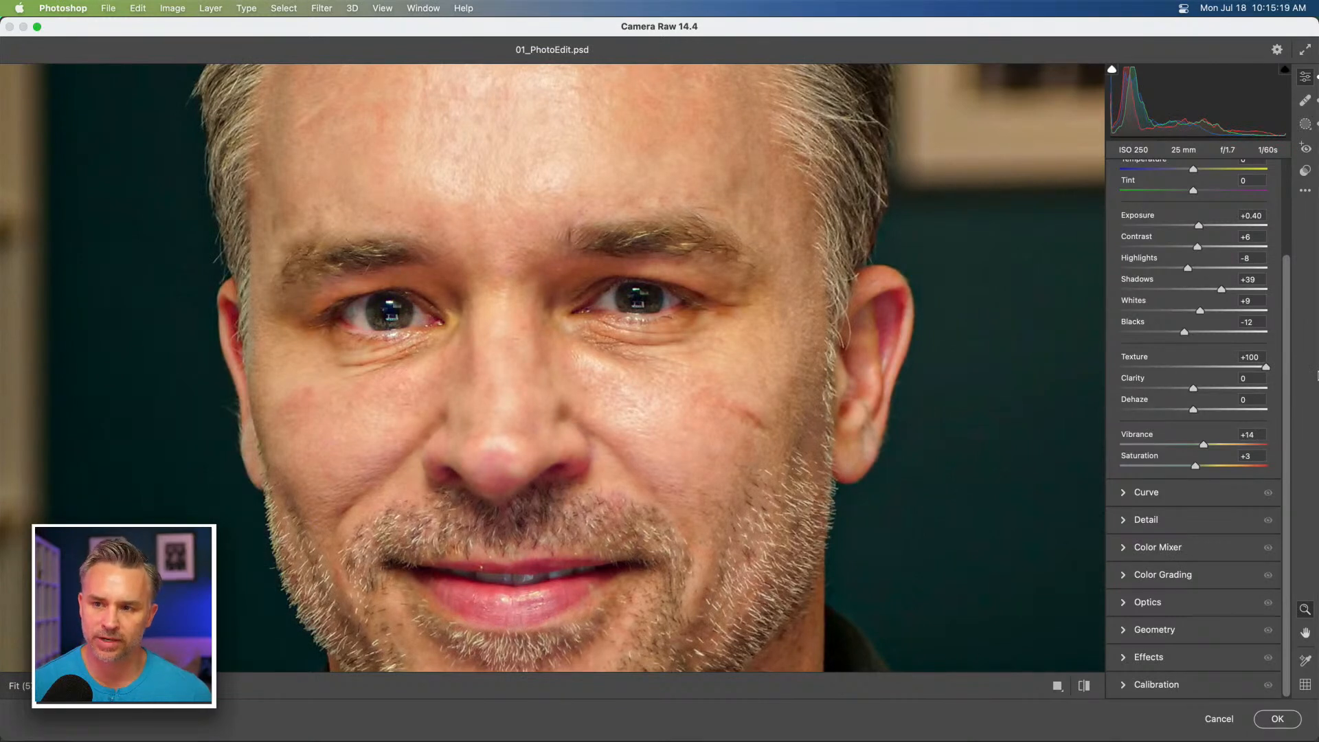
left_click_drag(1316, 376, 1102, 390)
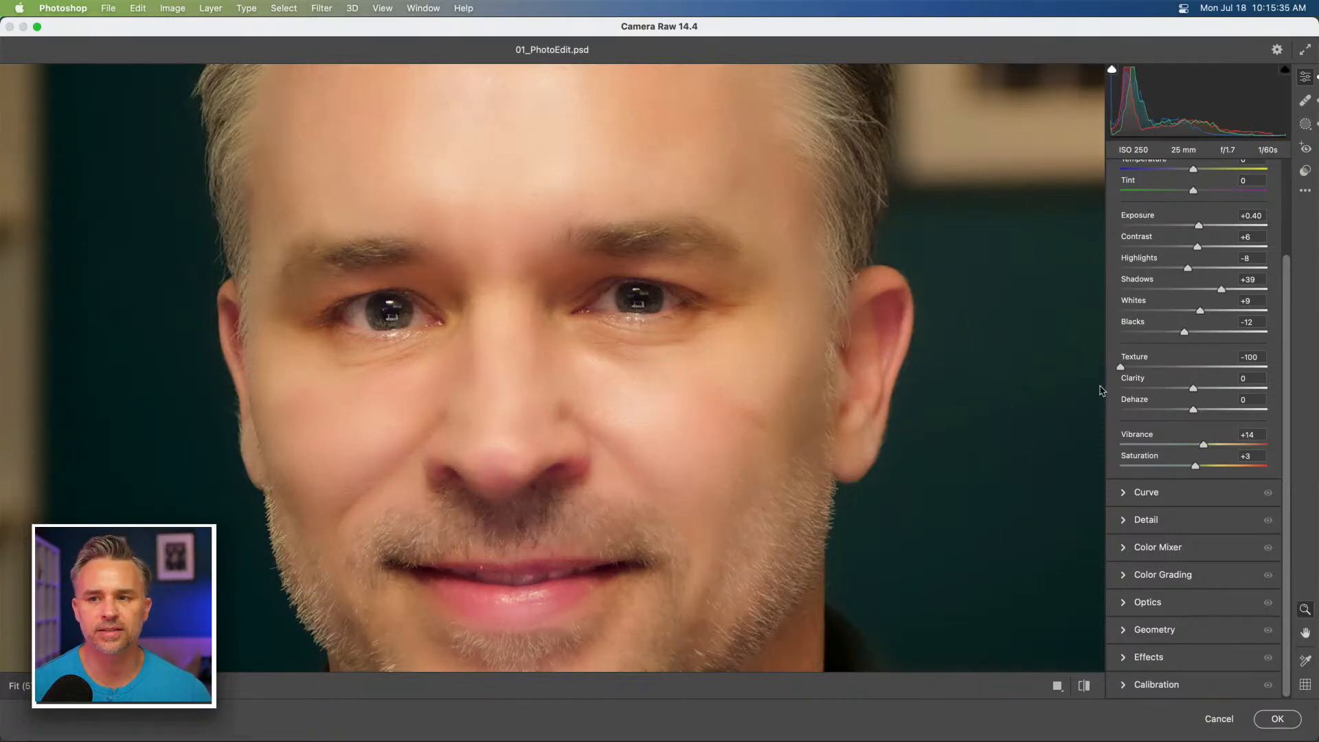
left_click_drag(1101, 390, 1166, 389)
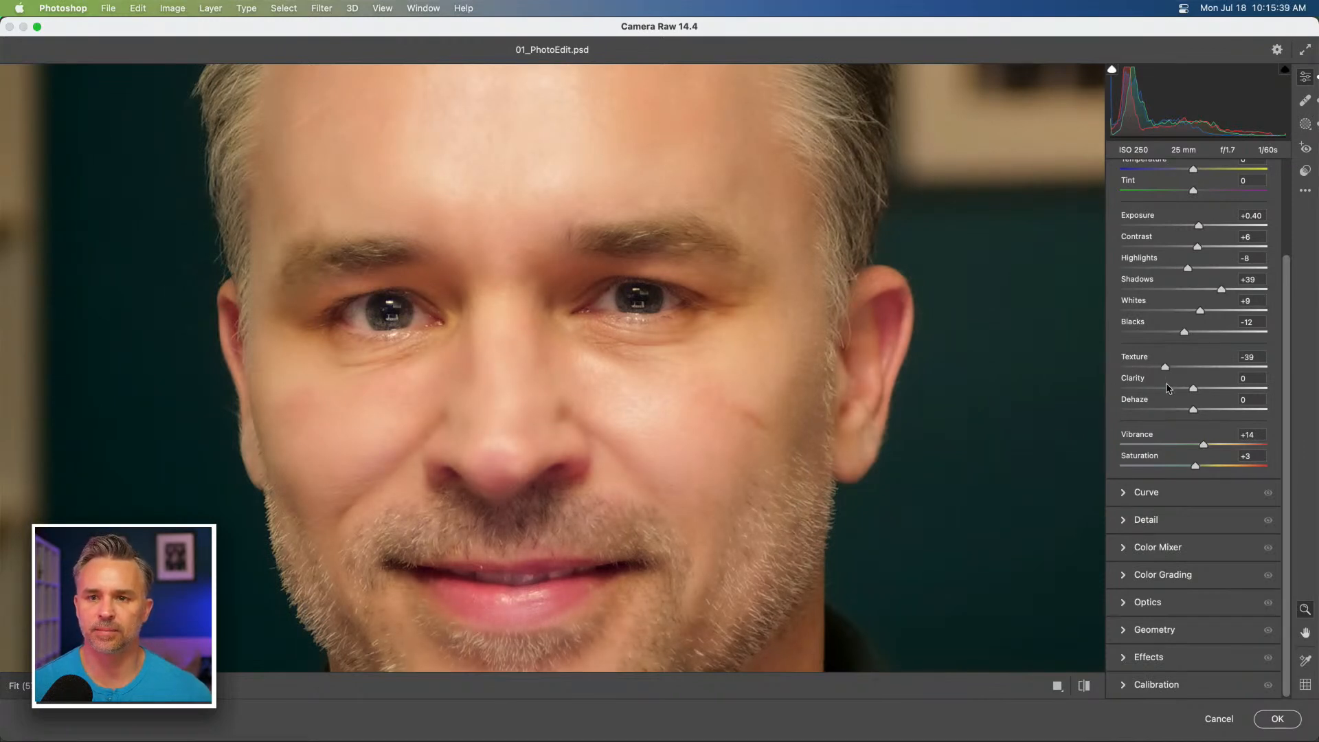
left_click_drag(1165, 367, 1197, 376)
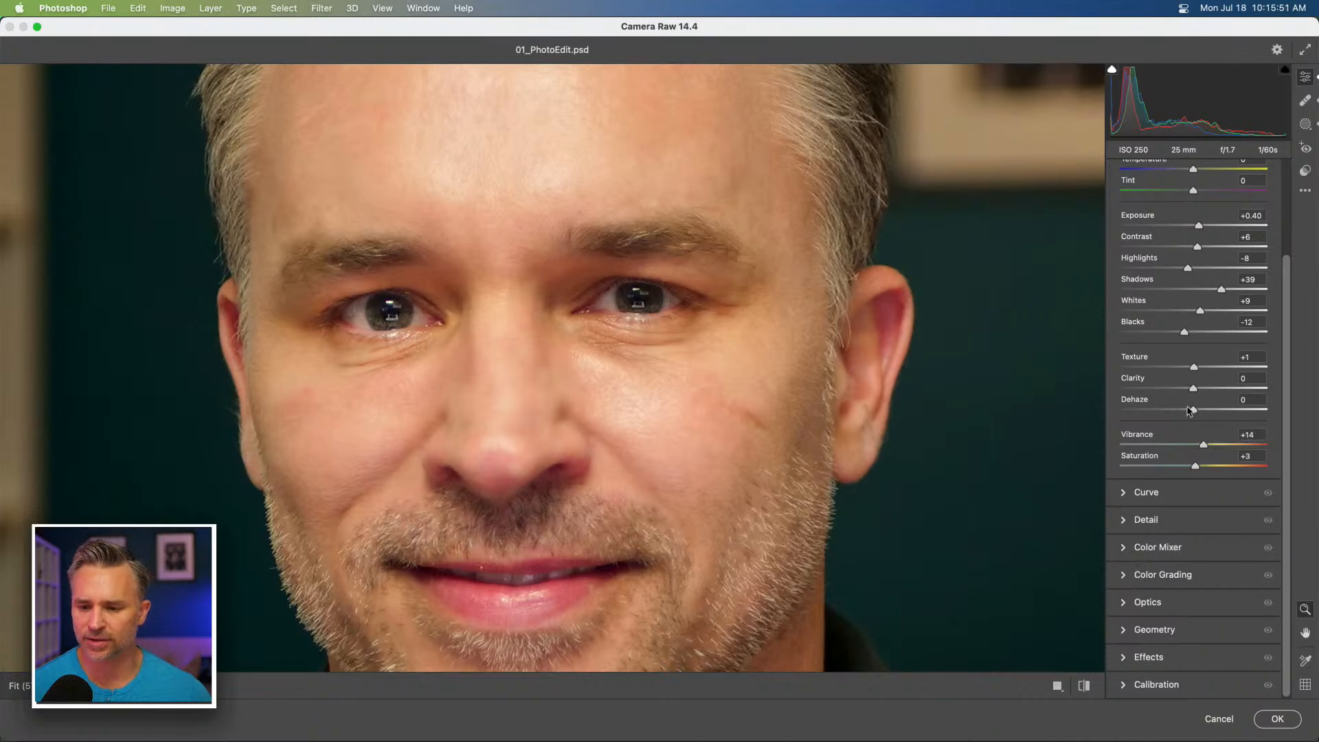
Try a Clarity of +4, and reset both Texture and Clarity to 0.
mouse_move(1194, 391)
left_mouse_down()
mouse_move(1124, 390)
mouse_move(1197, 389)
left_mouse_up()
scroll(1246, 387, "up", 3)
scroll(1248, 415, "down", 2)
left_click(1251, 384)
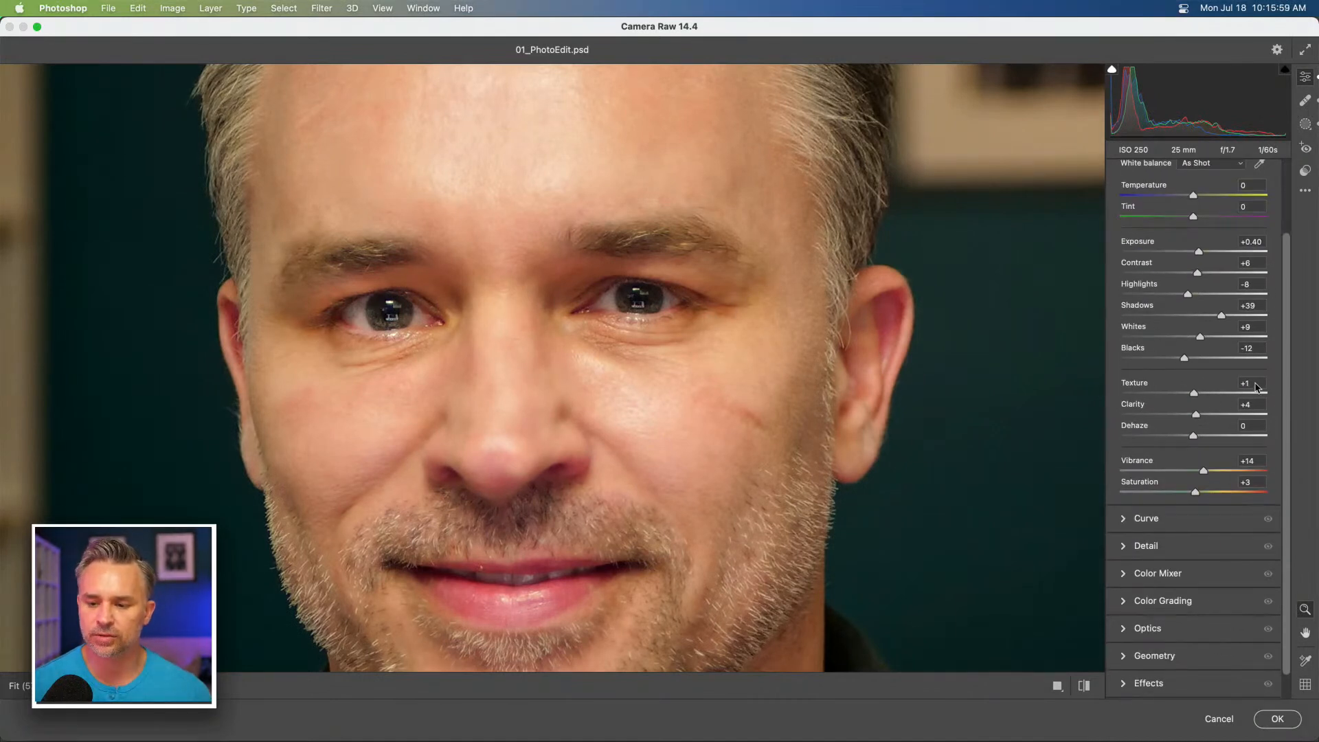
type("0")
key("Tab")
type("0")
key("Tab")
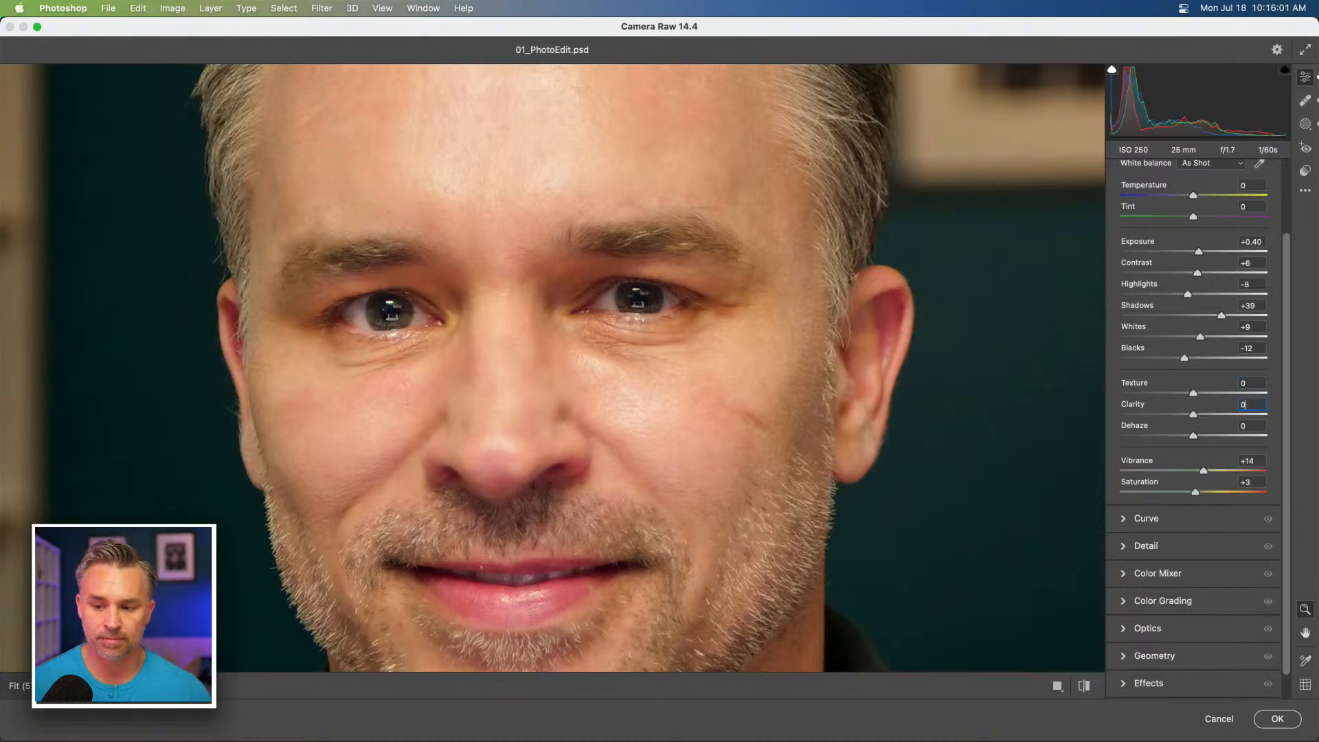
Set Texture to +34 for the portrait and apply the Camera Raw adjustments.
mouse_move(1169, 385)
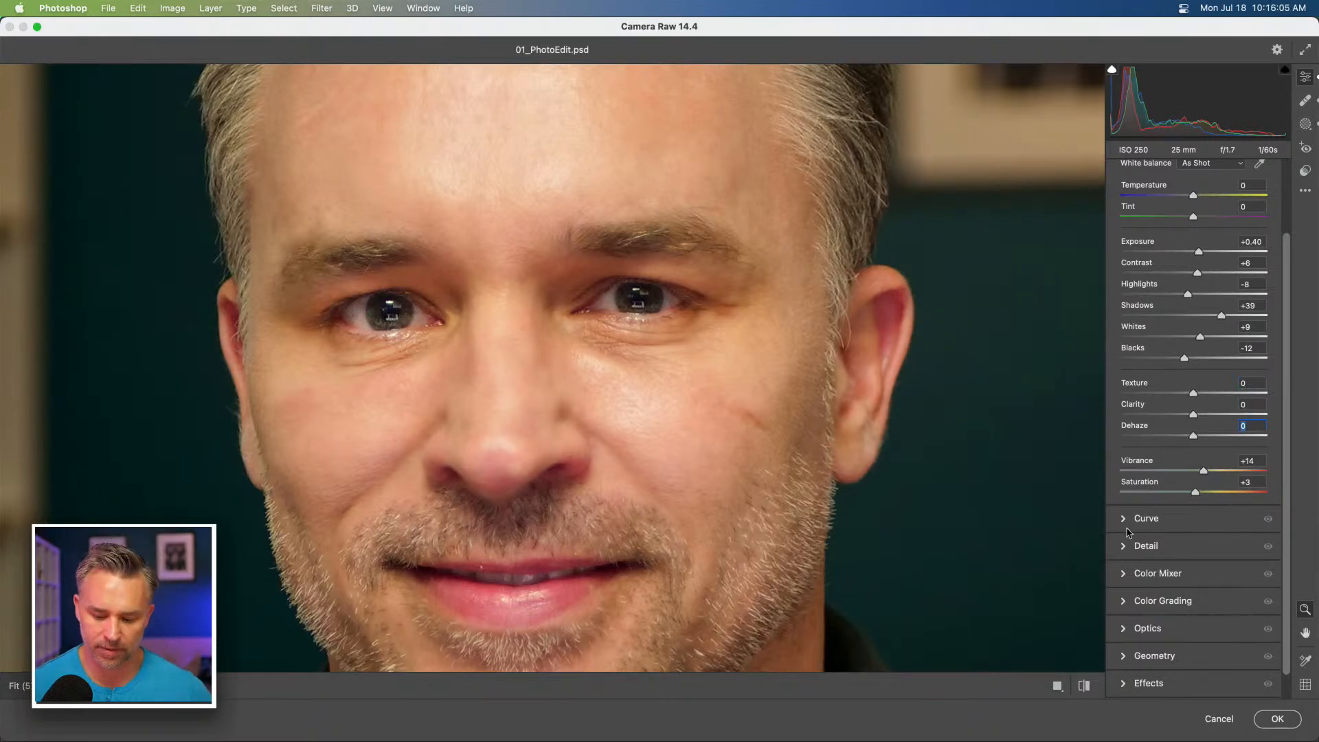
key("super+minus")
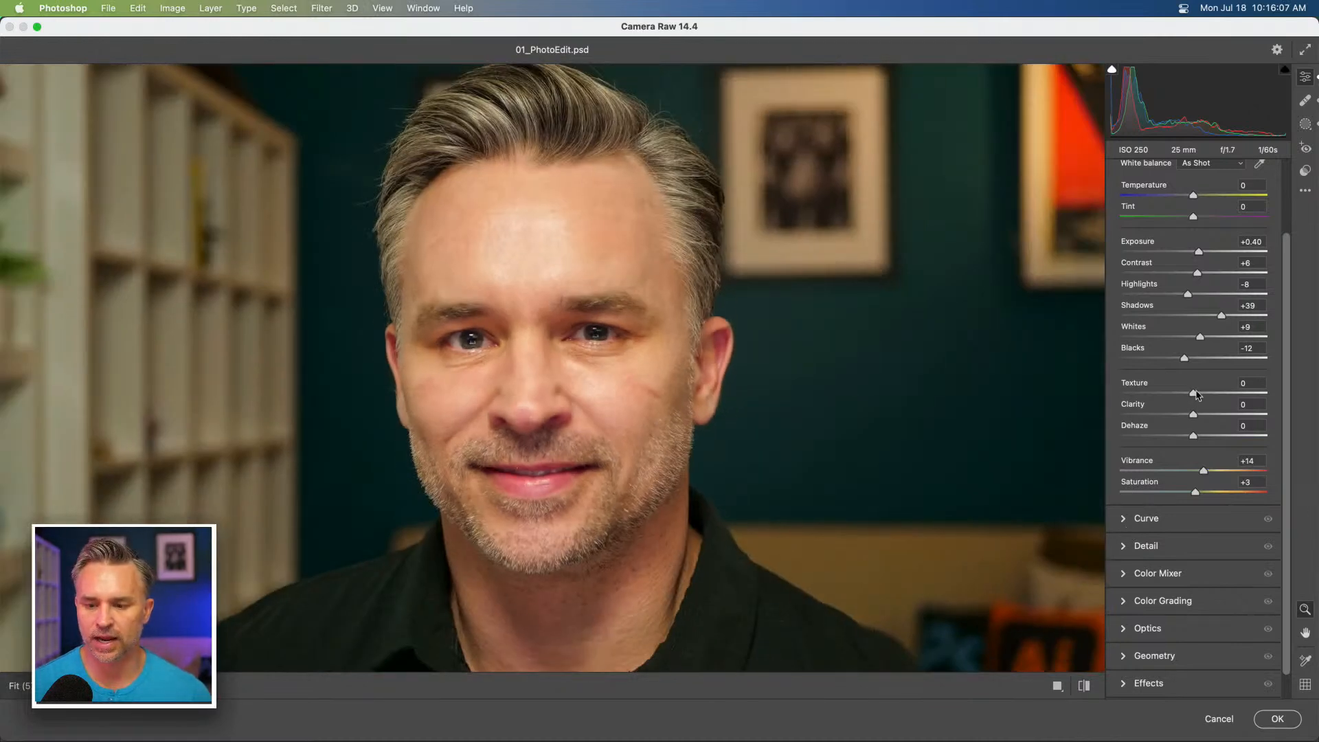
left_click_drag(1198, 394, 1202, 397)
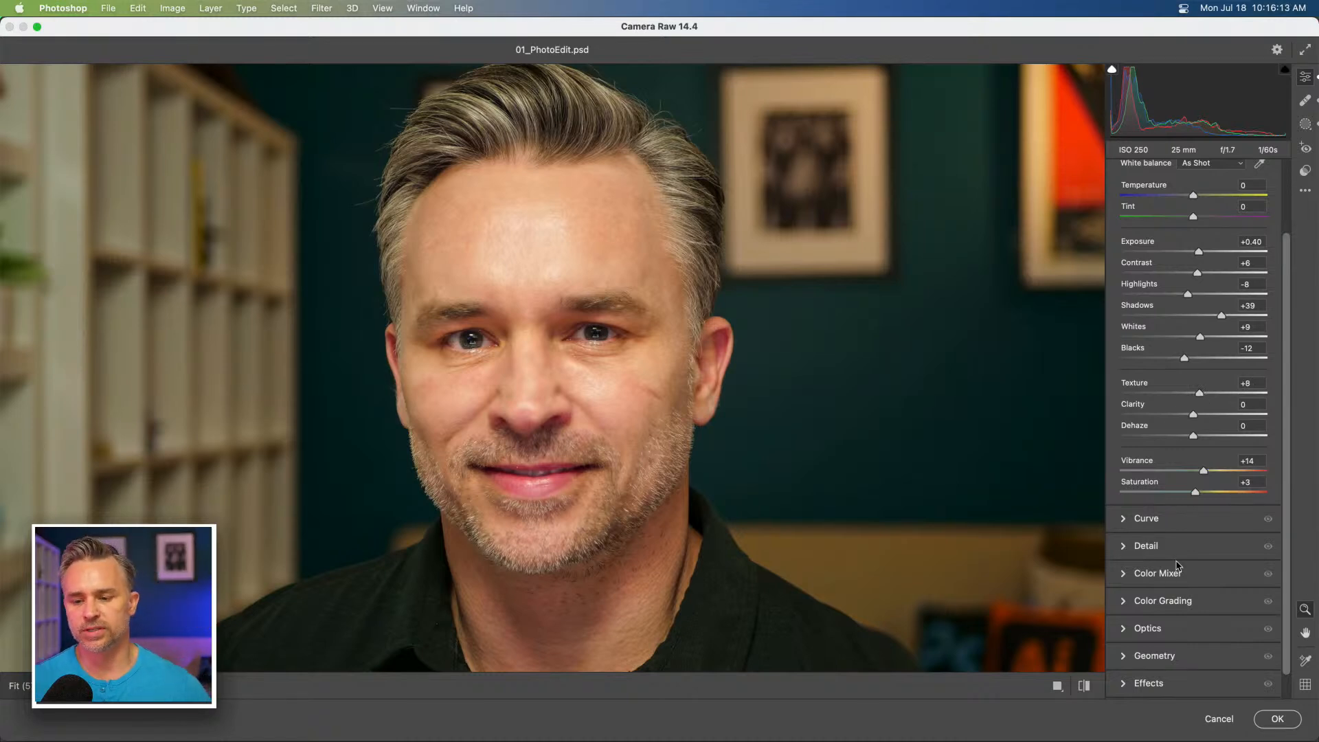
left_click_drag(1200, 394, 1219, 397)
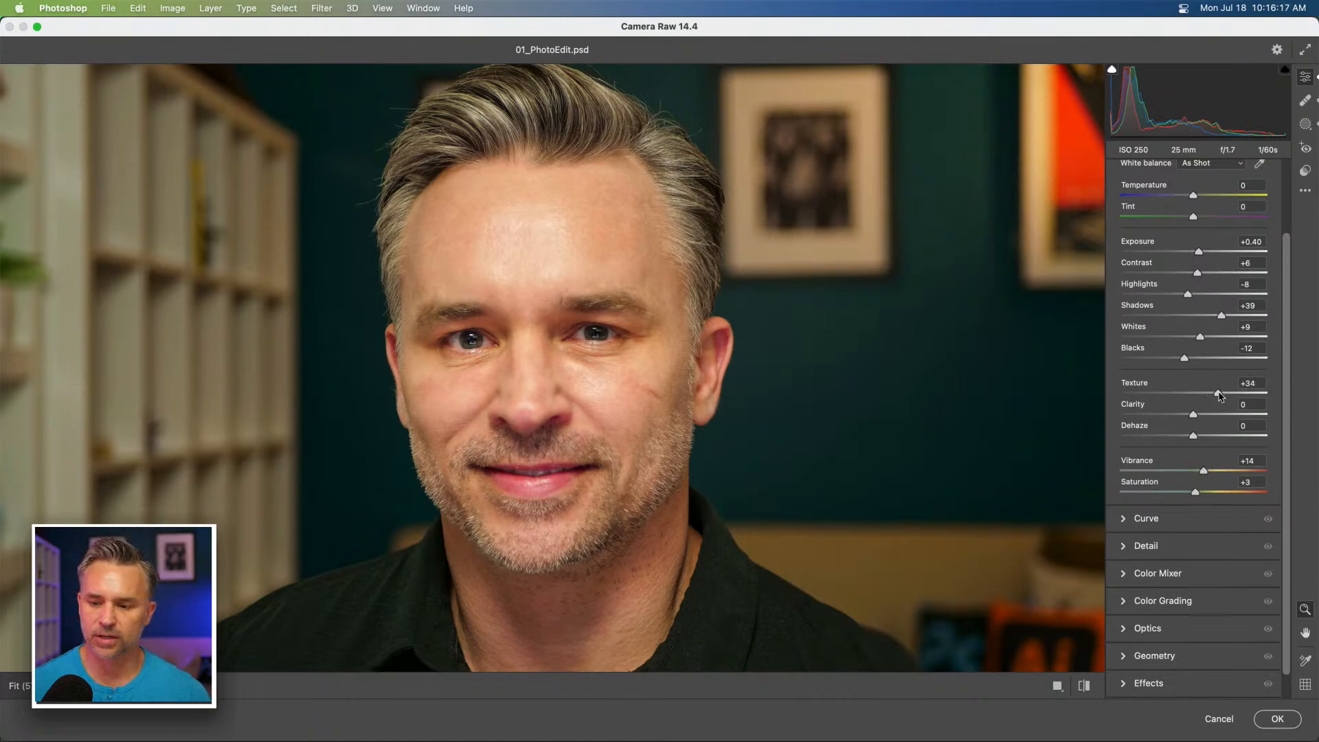
left_click(1277, 719)
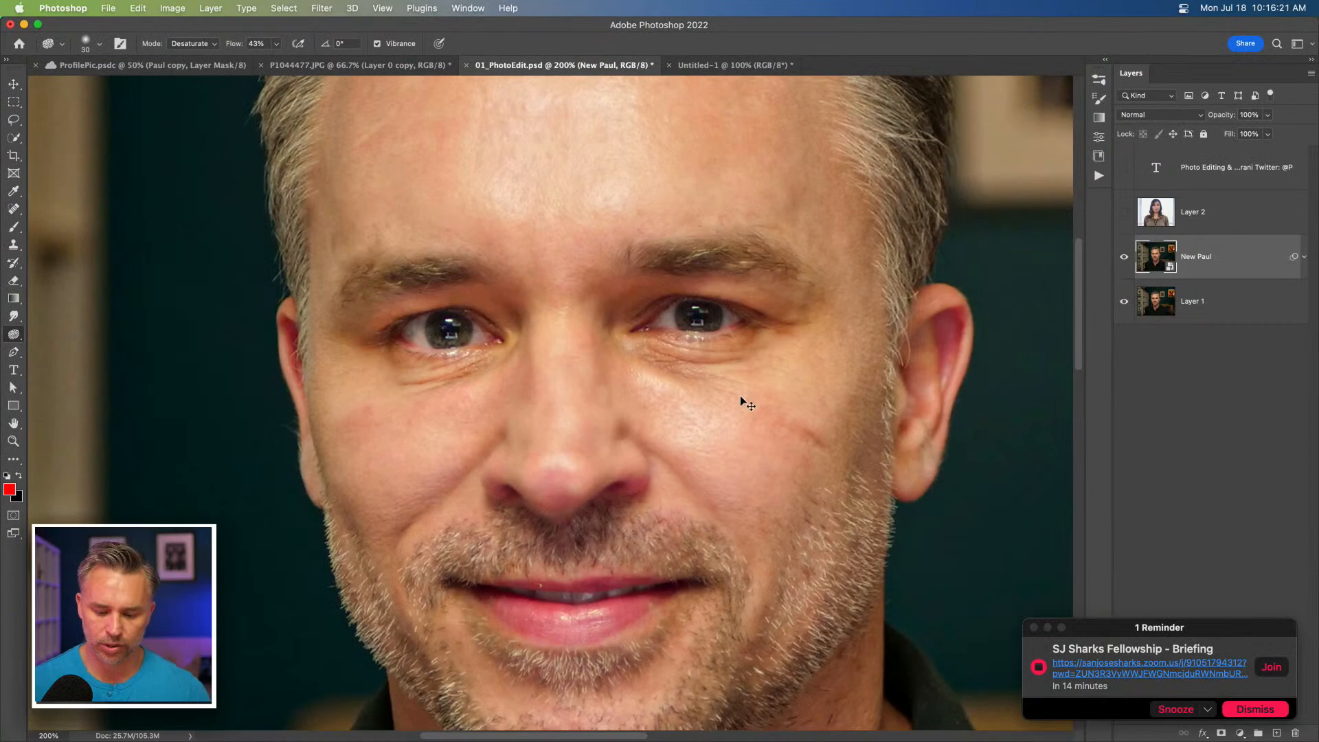
Open Neural Filters for the New Paul layer and enable the Skin Smoothing filter.
key("super+minus")
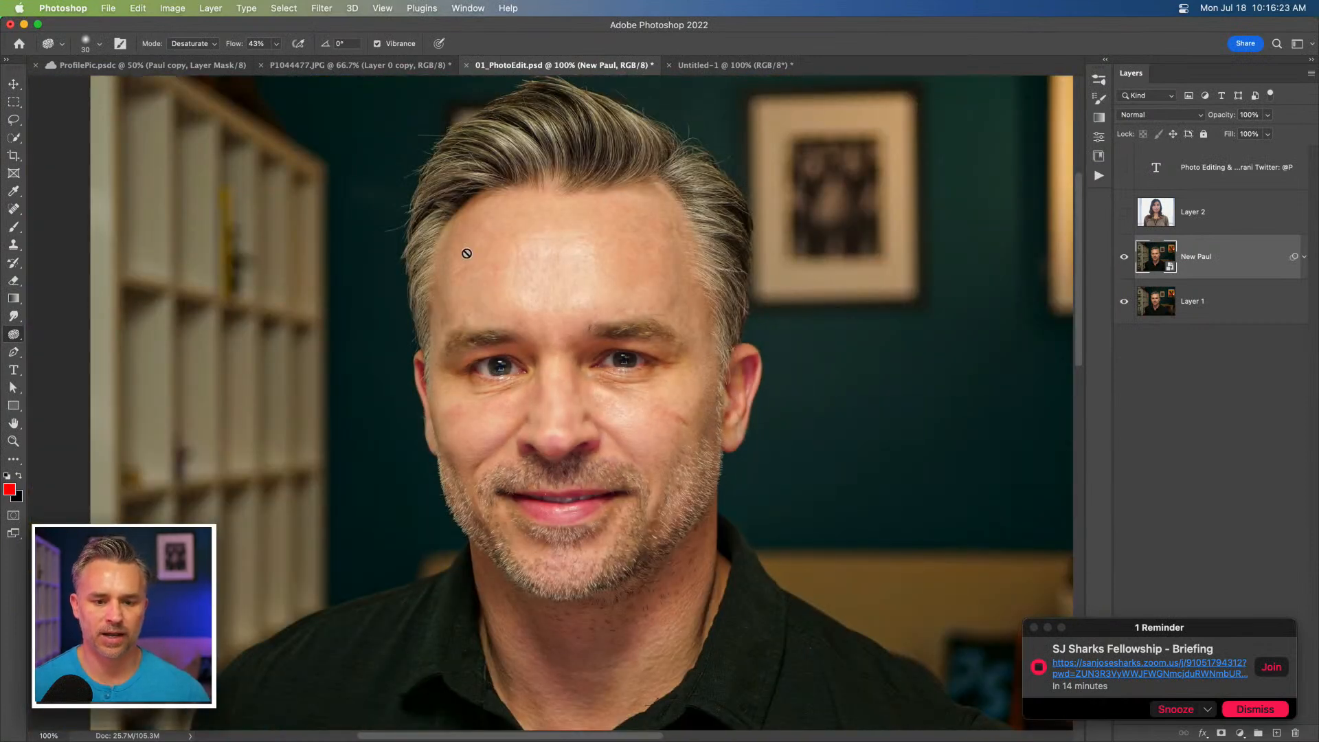
left_click(323, 9)
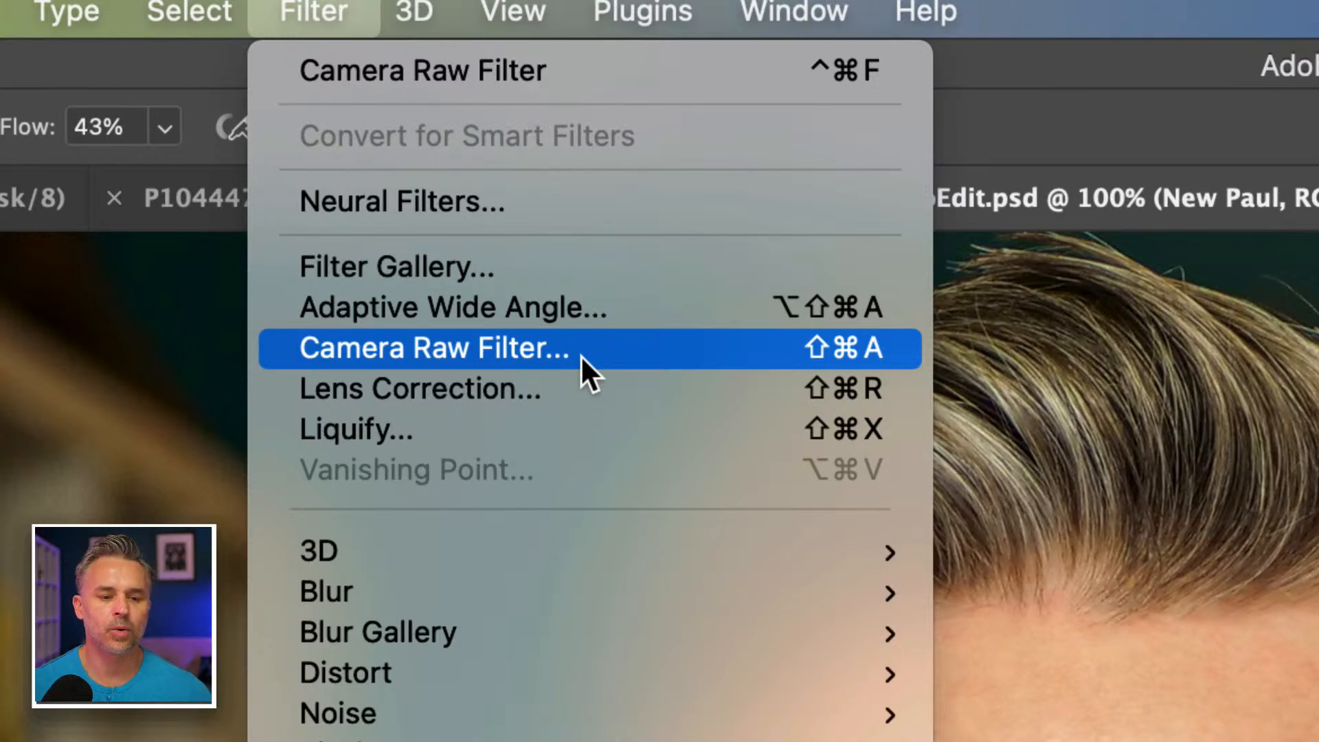
left_click(479, 203)
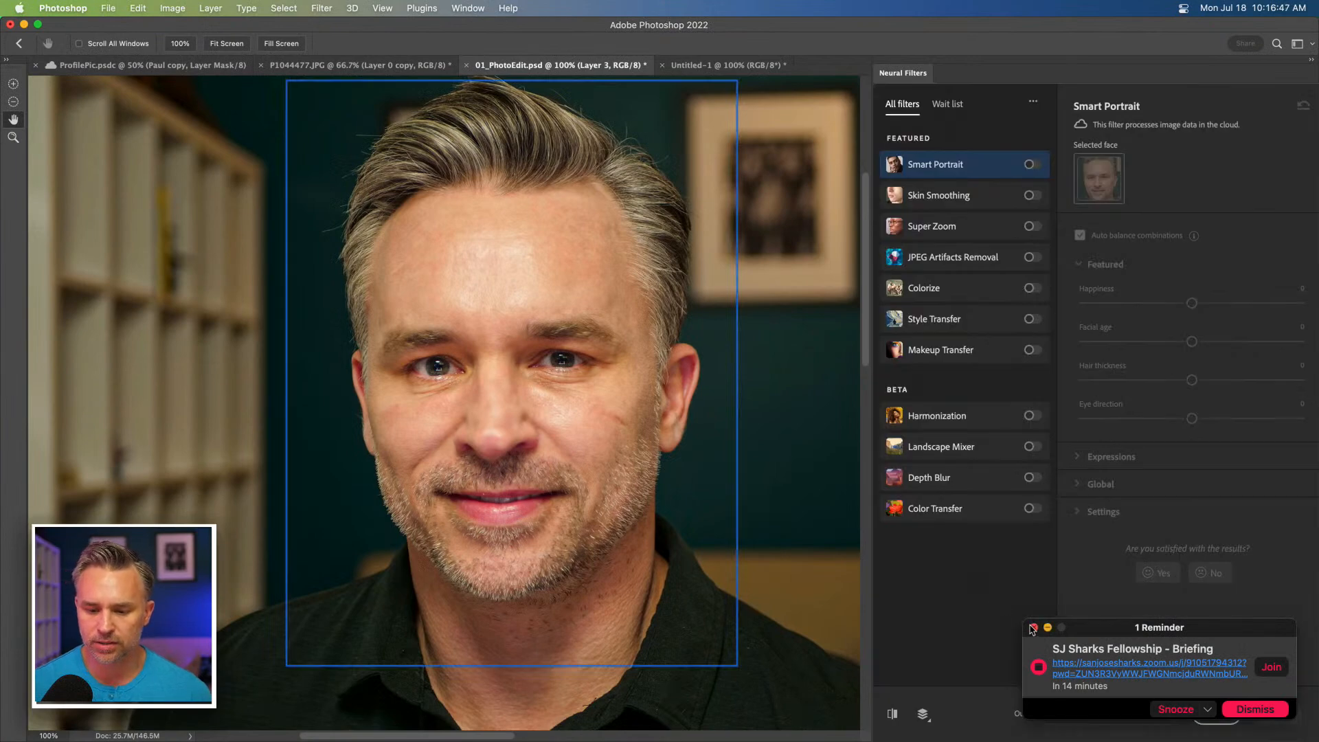
left_click(1034, 628)
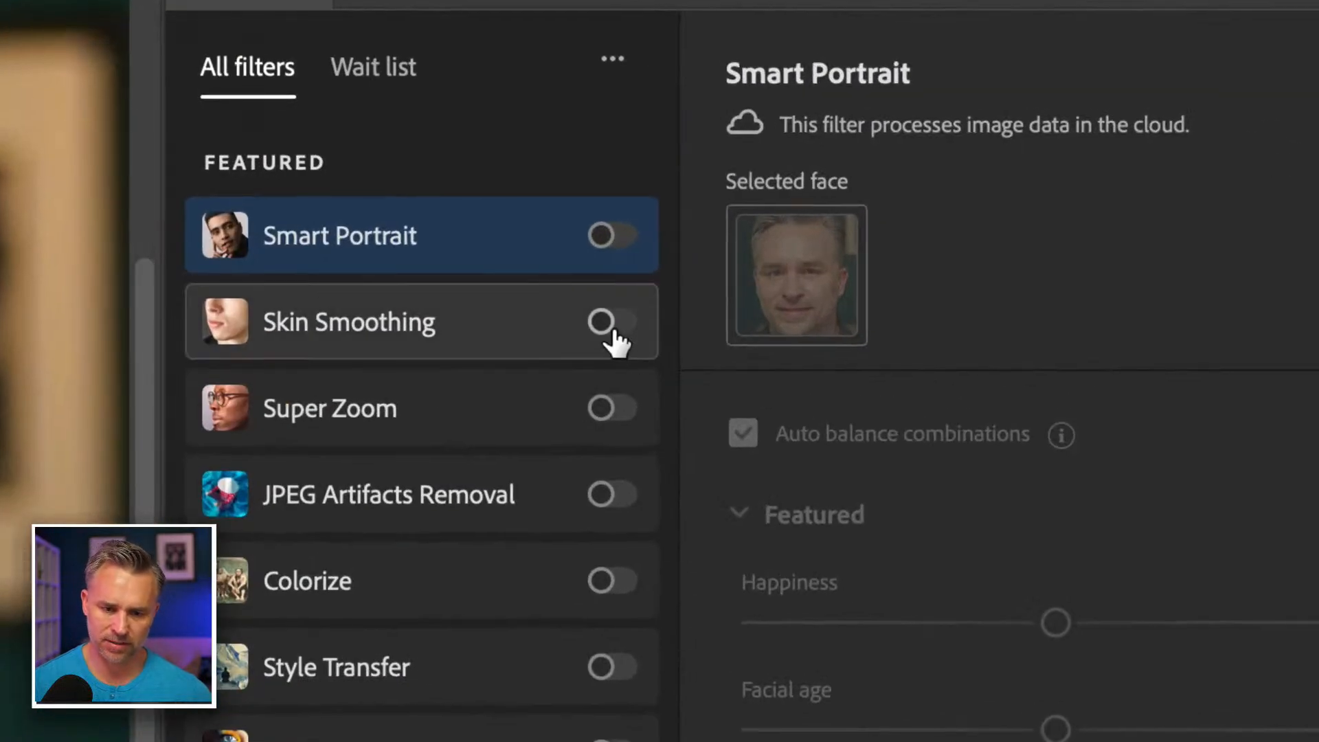
left_click(611, 323)
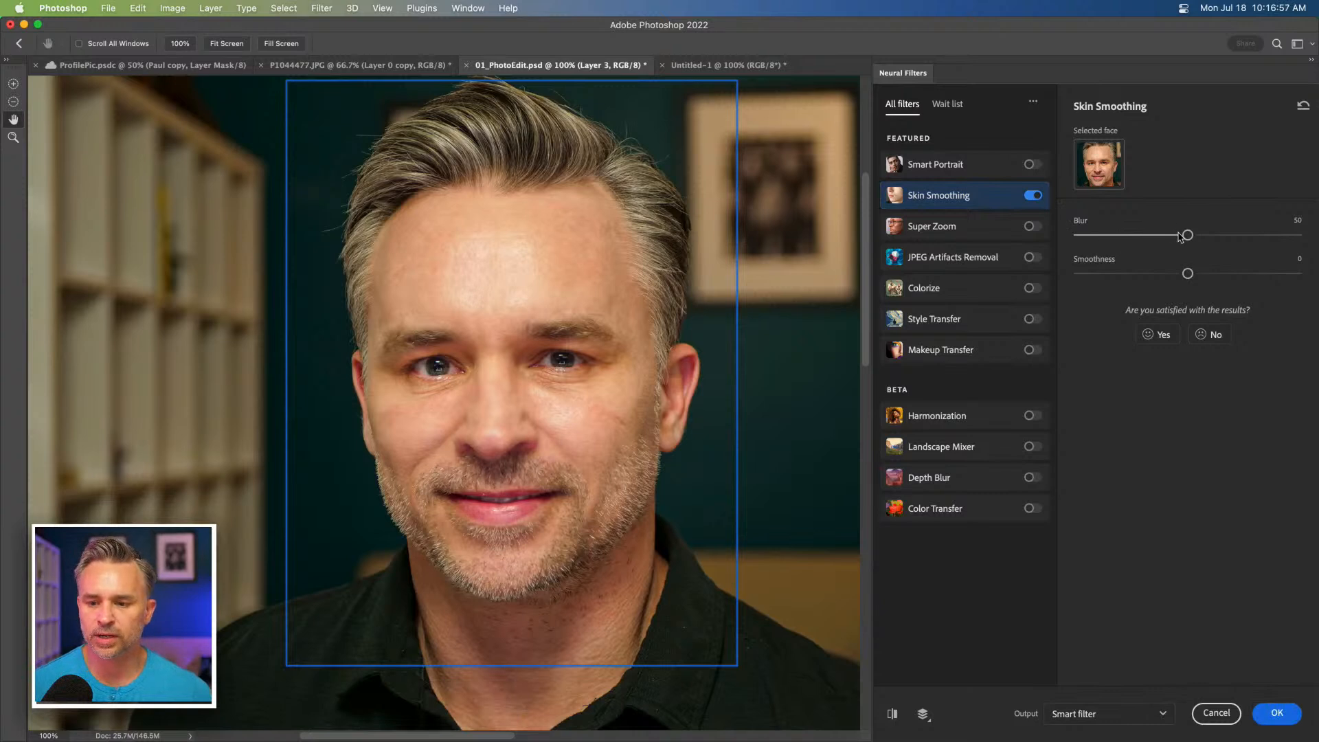
Set the Skin Smoothing Blur to 2 and Smoothness to -37, checking the skin up close.
left_click_drag(1189, 236, 1083, 236)
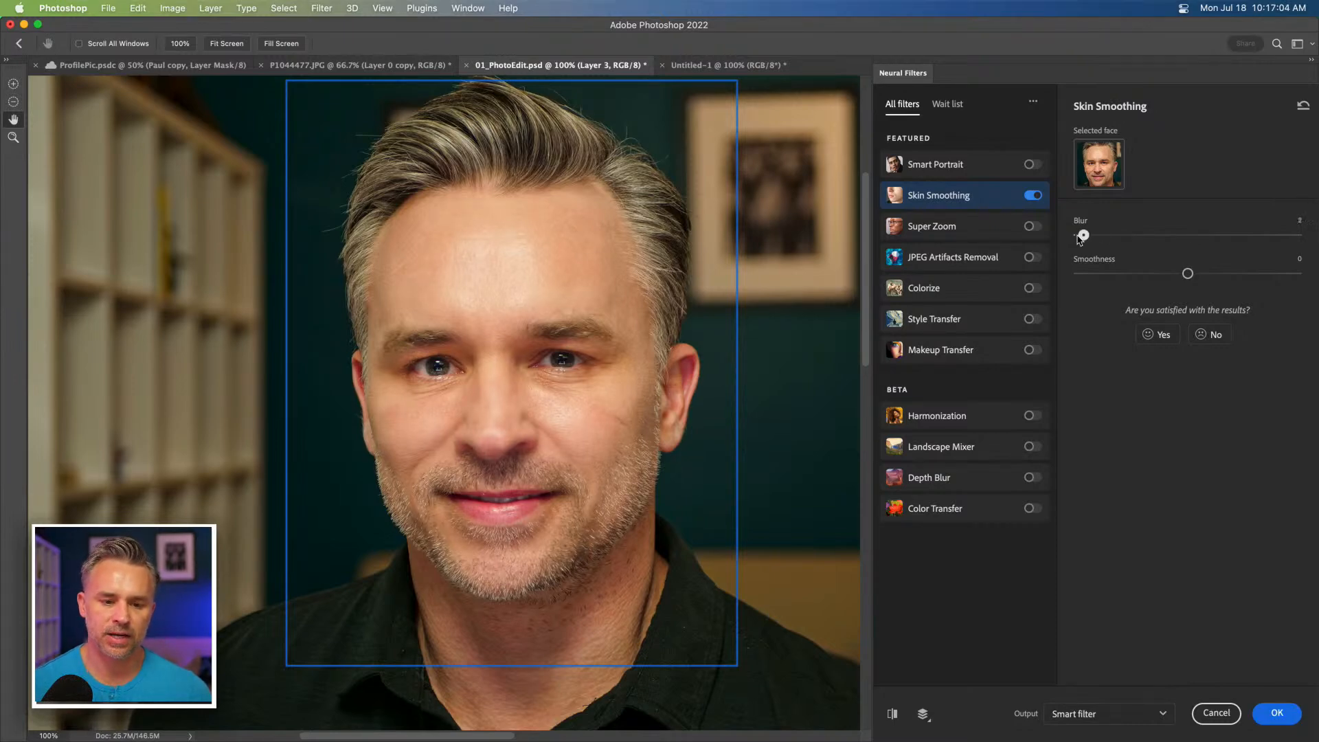
left_click(635, 244, "super")
left_click_drag(597, 380, 508, 385)
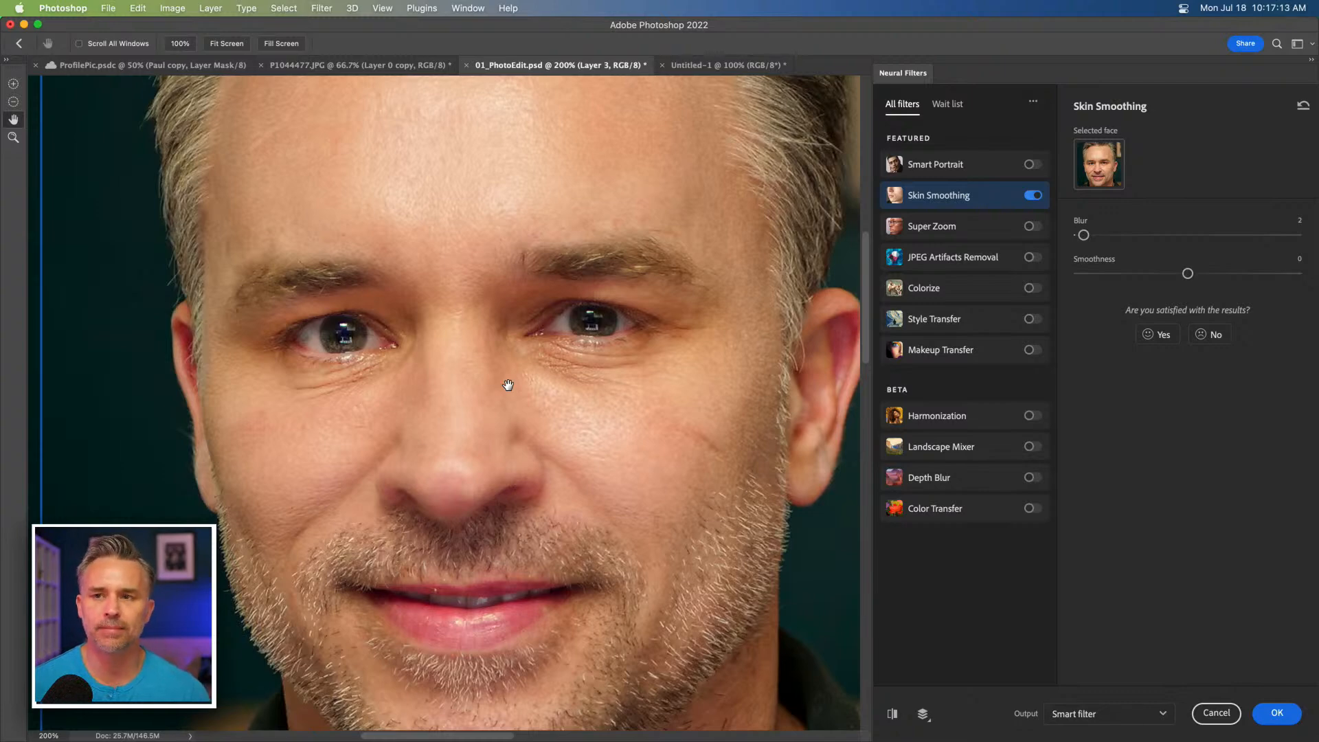
left_click(508, 385, "alt")
left_click_drag(513, 374, 409, 360)
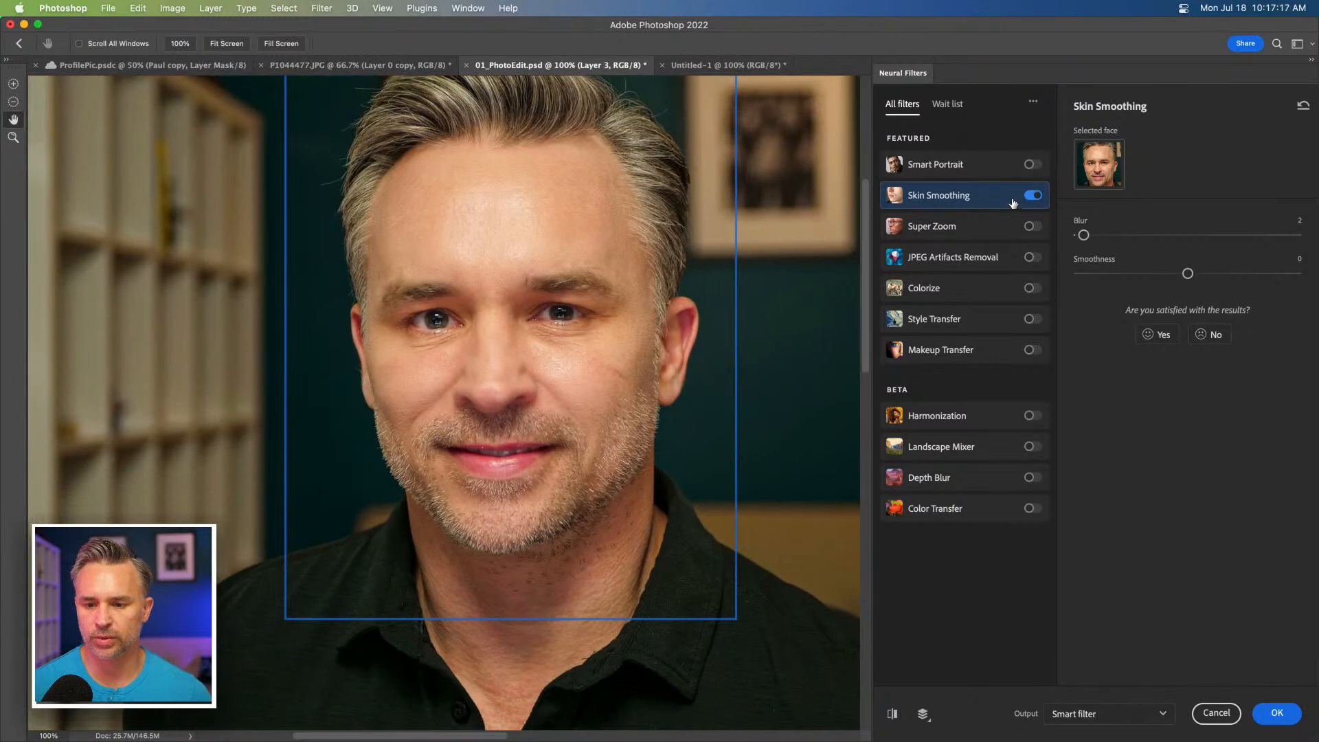
left_click(1115, 273)
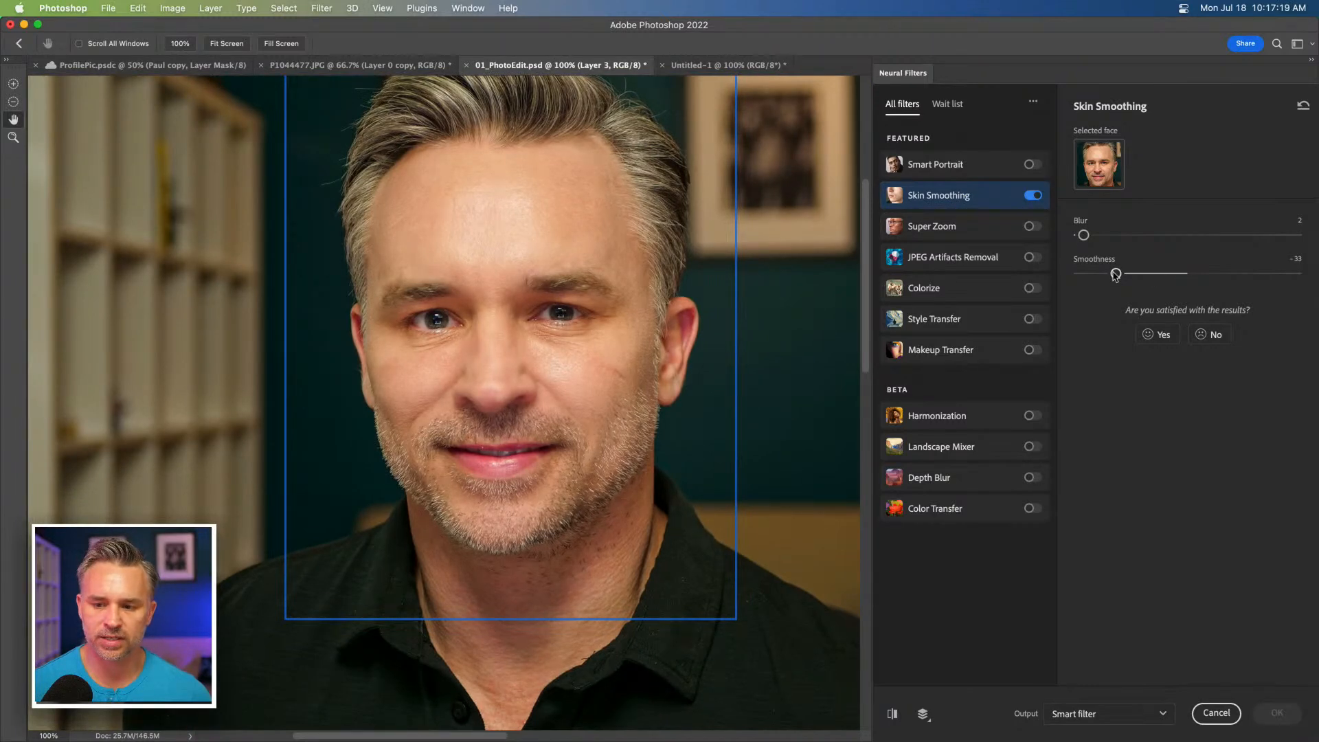
left_click_drag(1115, 275, 1055, 284)
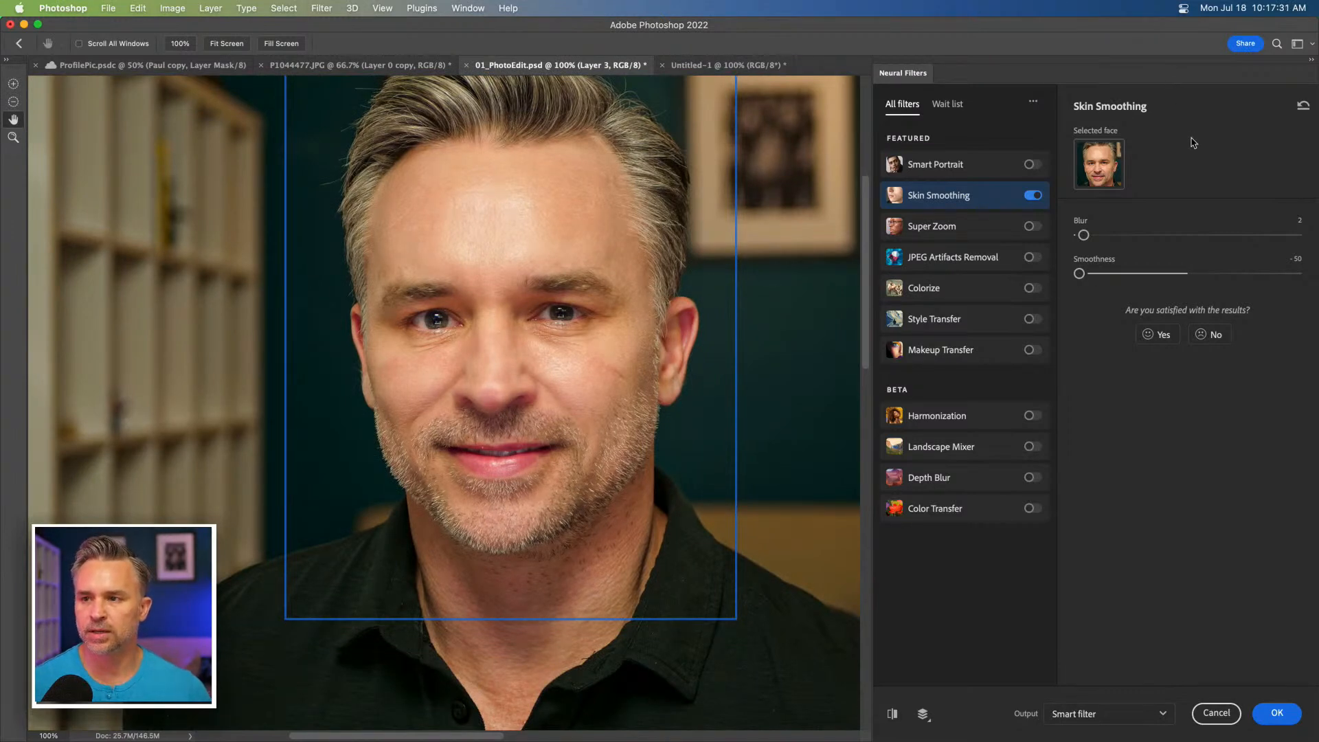
left_click_drag(1082, 275, 1109, 278)
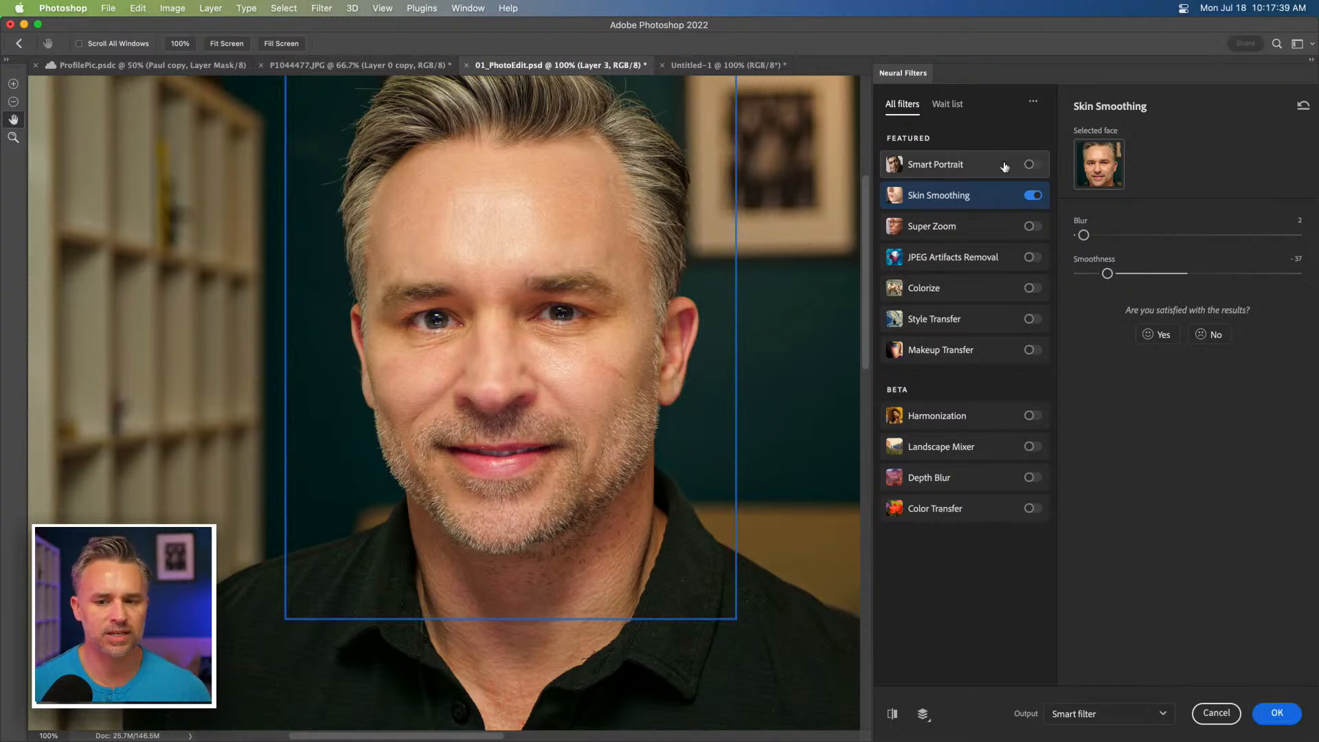
Try the Smart Portrait filter with Happiness at +6, and disable the filter again.
left_click(1043, 166)
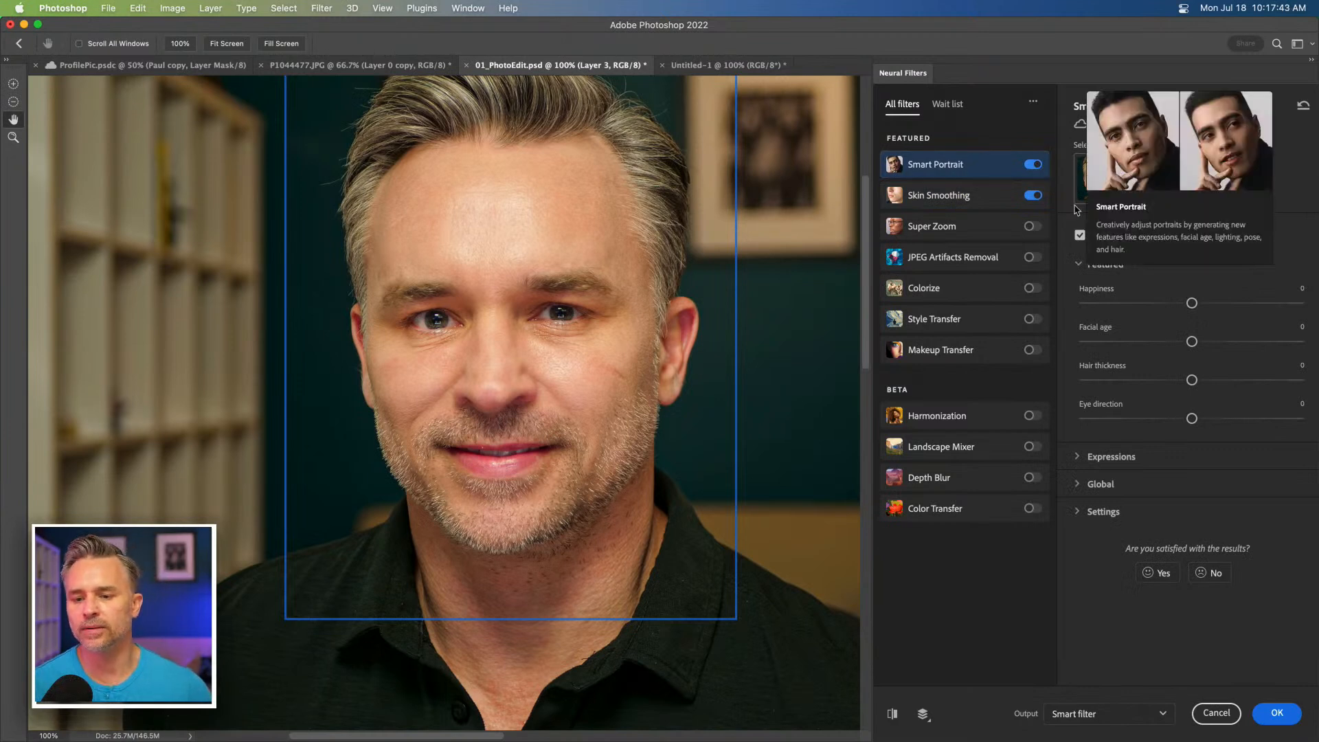
left_click(1205, 304)
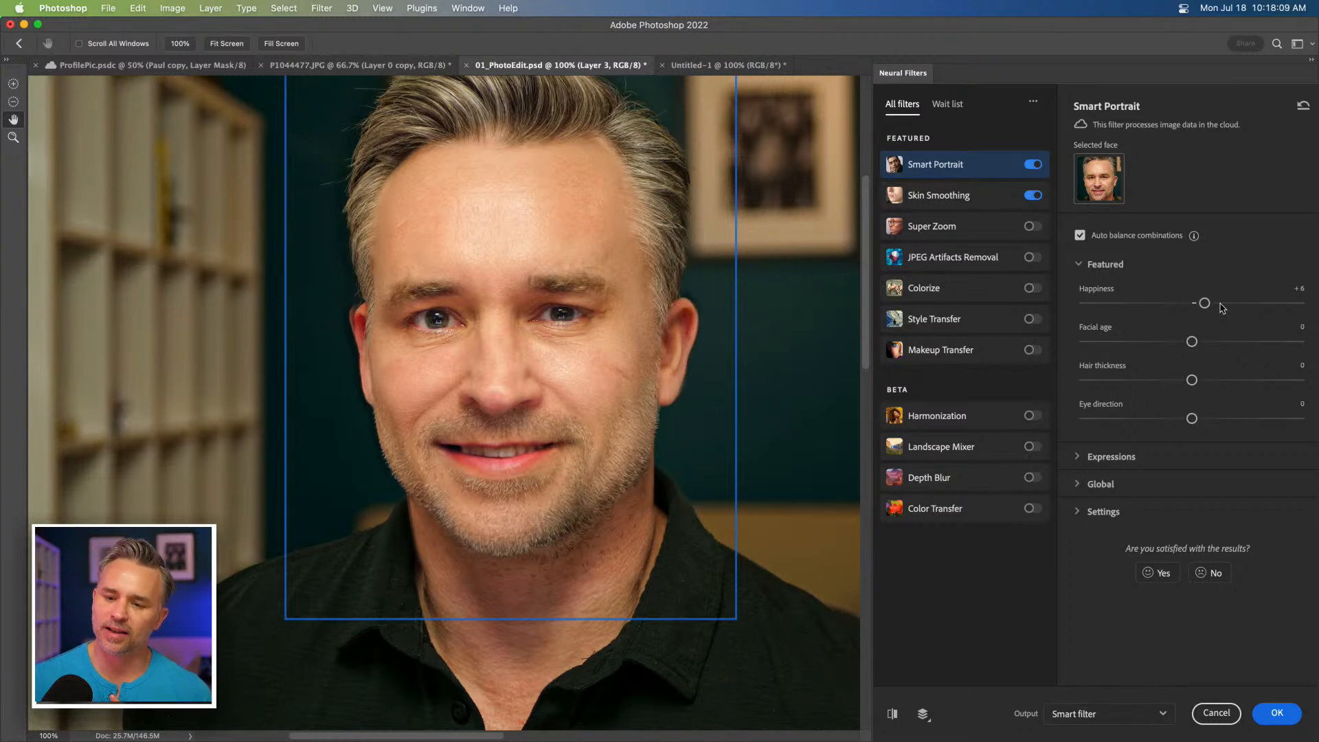
left_click(1032, 164)
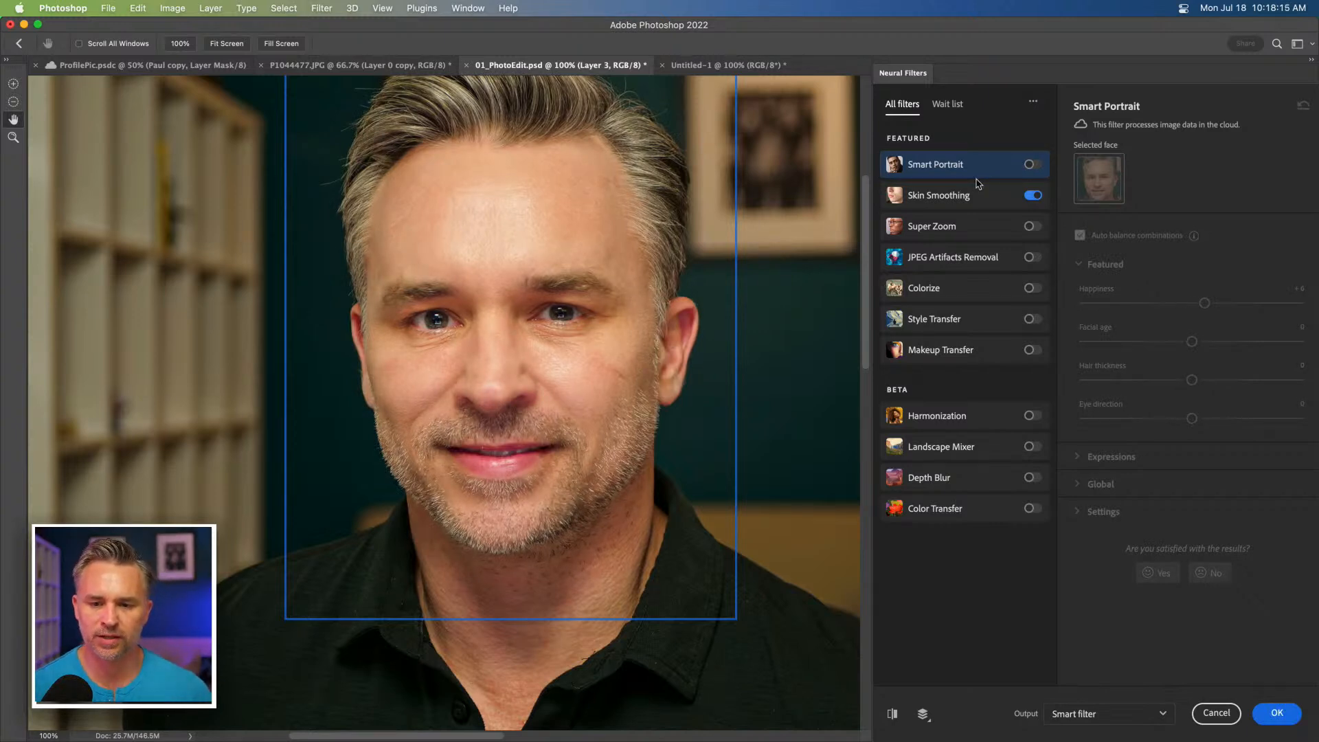
Keep the Neural Filters output as Smart filter and apply the skin smoothing.
left_click(1142, 718)
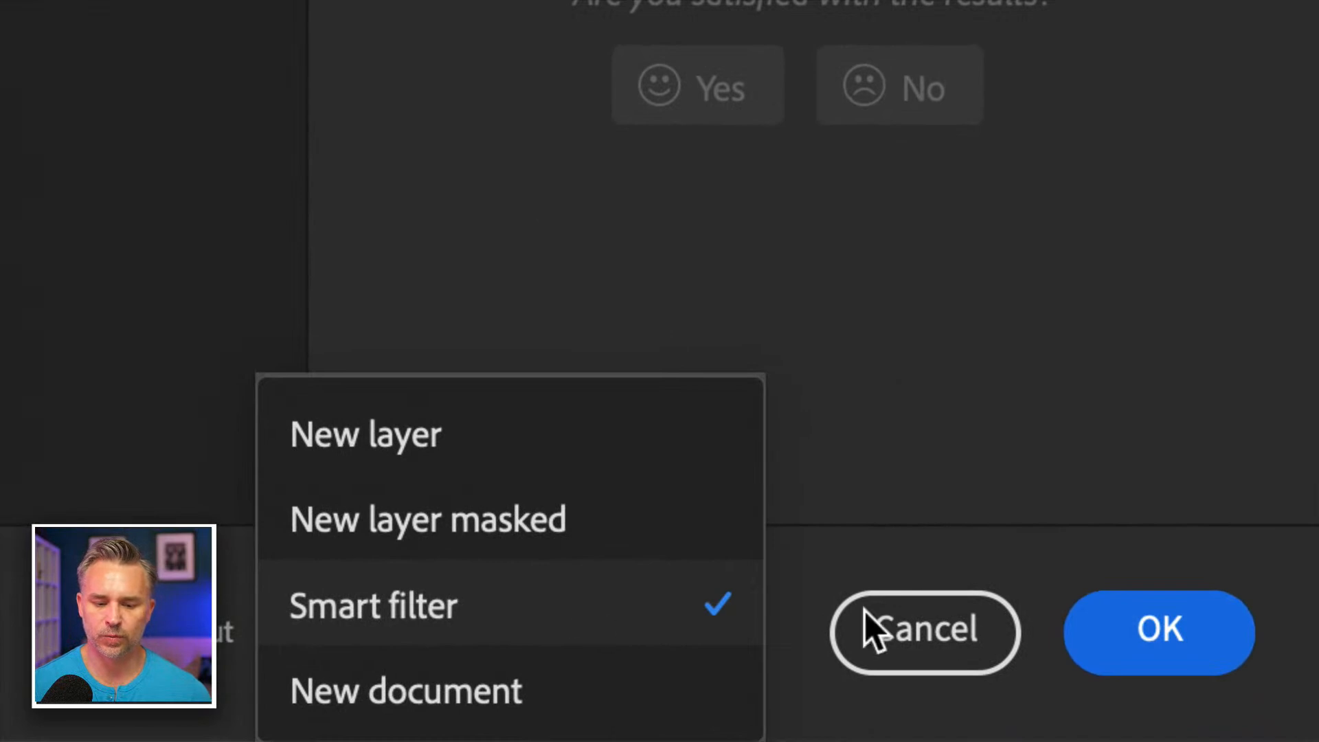
left_click(1169, 642)
left_click(1170, 643)
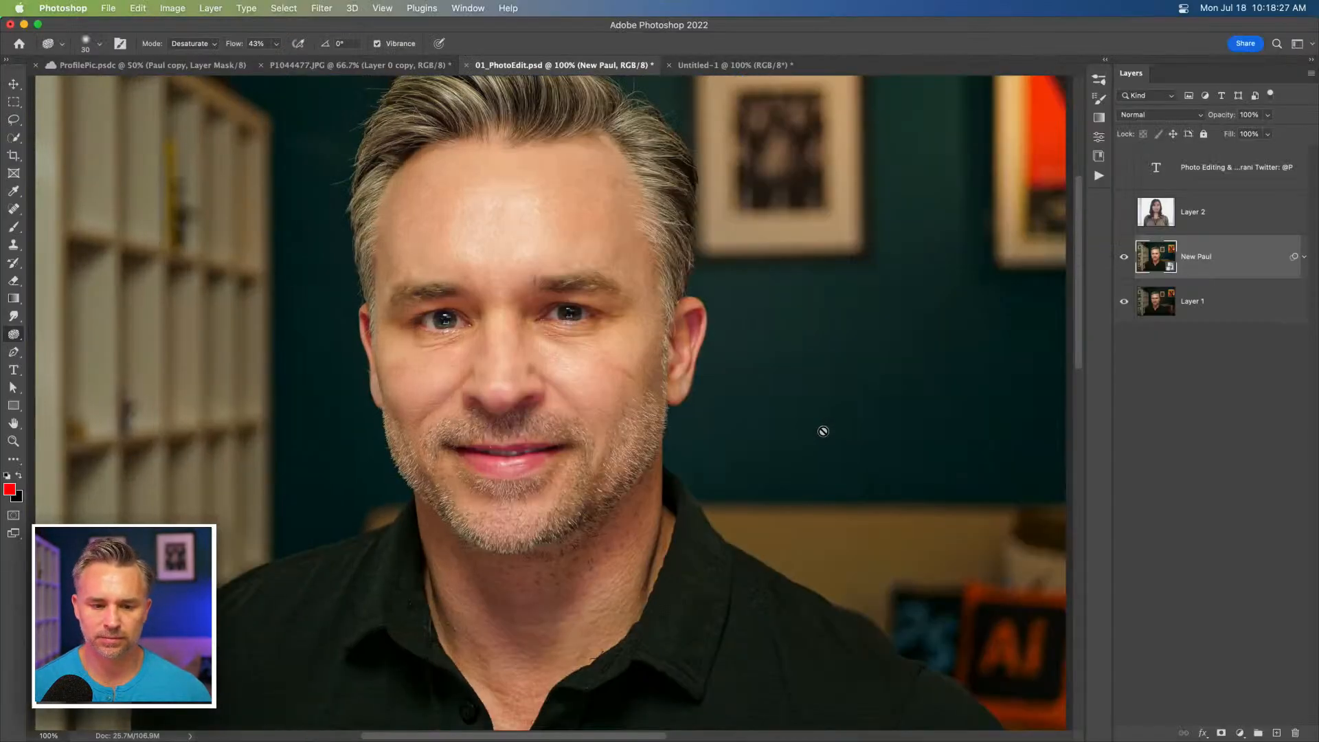
Toggle the New Paul layer's visibility repeatedly to compare the portrait before and after retouching, leaving the layer visible.
left_click(1124, 258)
left_click(1124, 258)
left_click(1124, 260)
left_click(1124, 259)
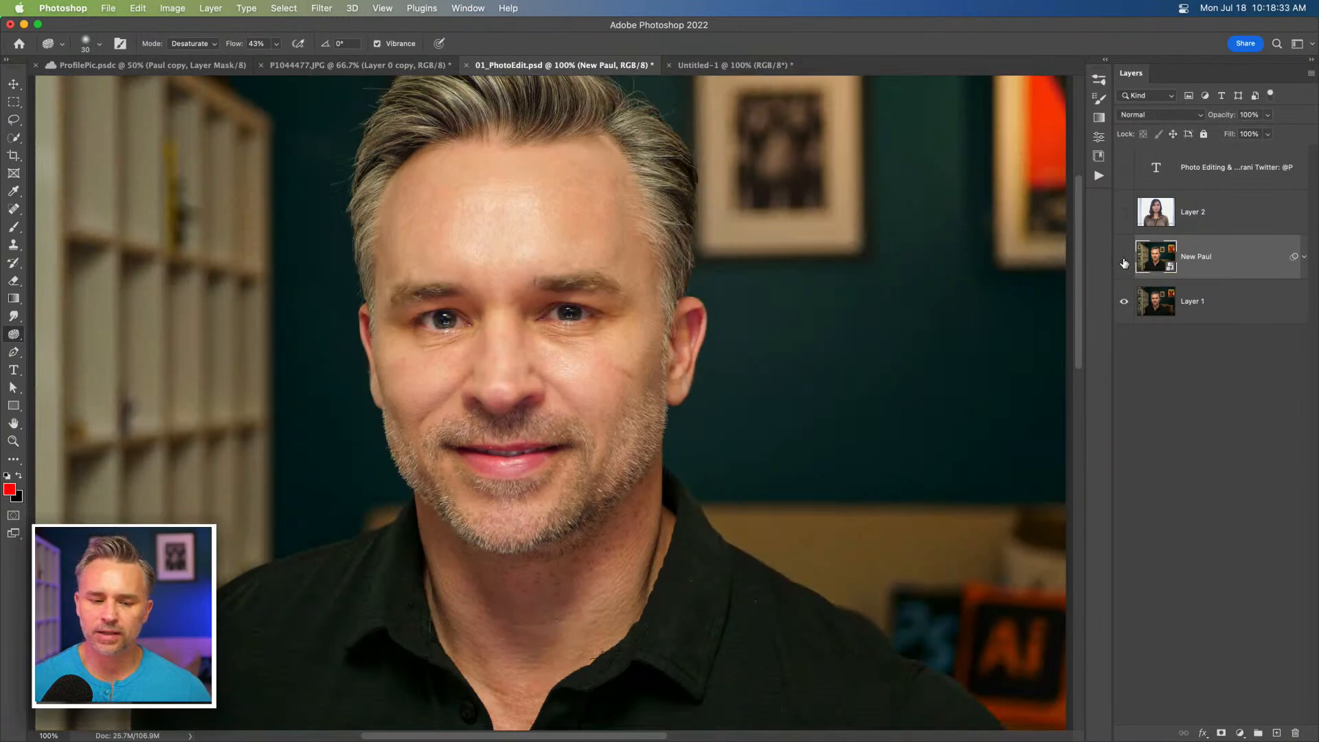
left_click(1124, 261)
left_click(1124, 262)
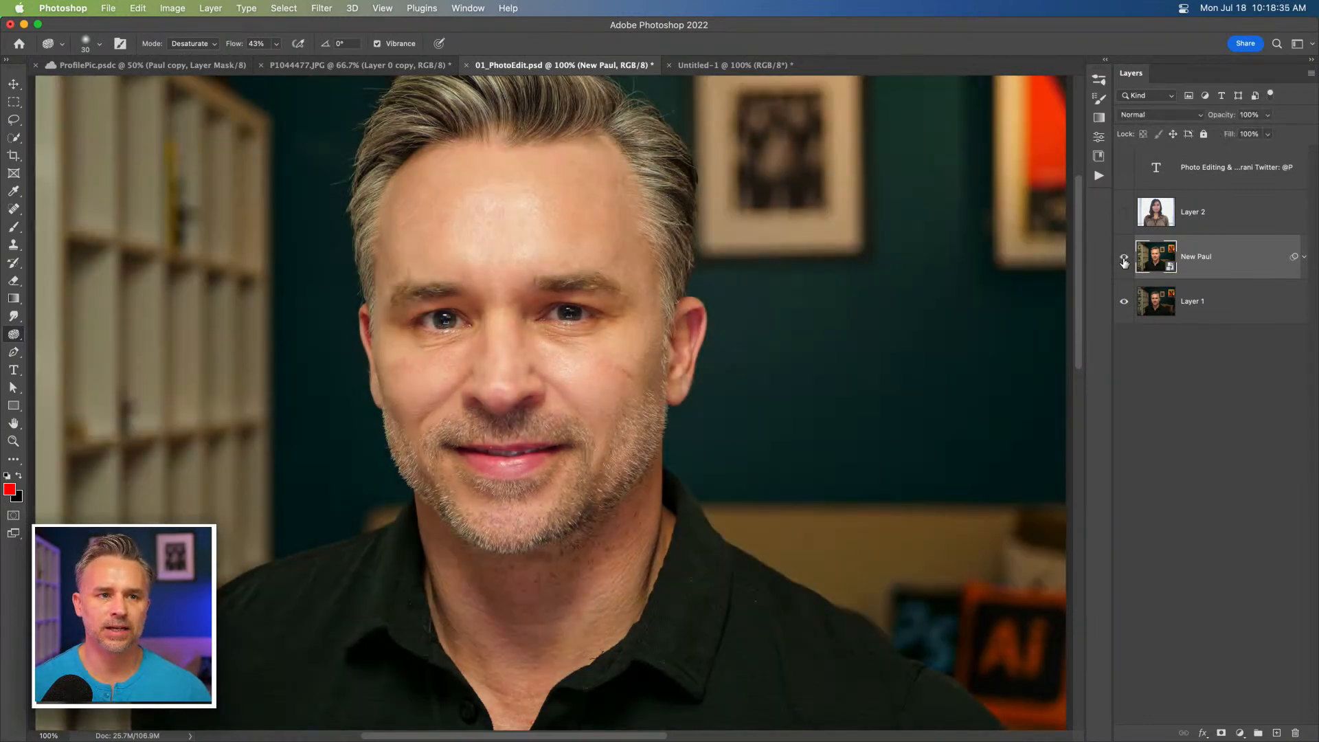
left_click(1124, 261)
left_click(1124, 261)
left_click(1124, 262)
left_click(1124, 261)
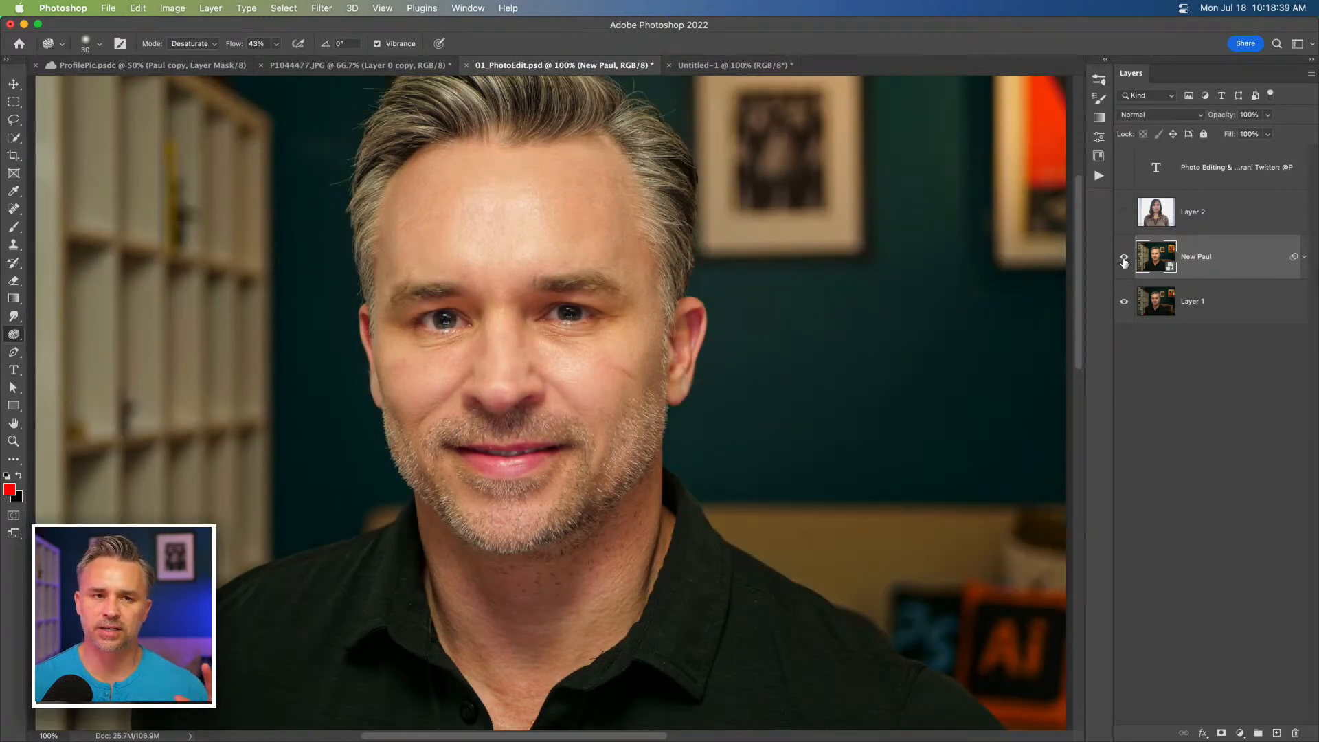
left_click(1124, 261)
left_click(1124, 261)
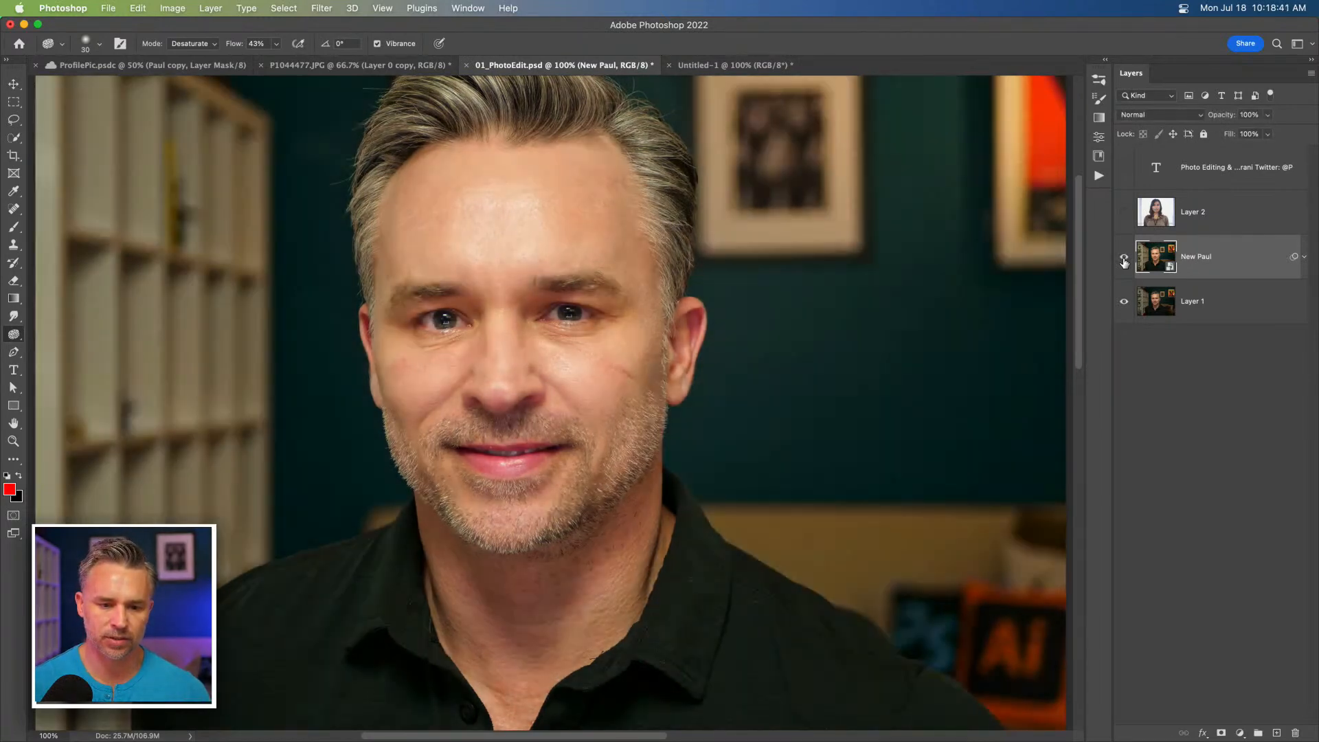
Open the contents of the retouched portrait's smart object and add a new empty layer above Layer 3.
key("super+plus")
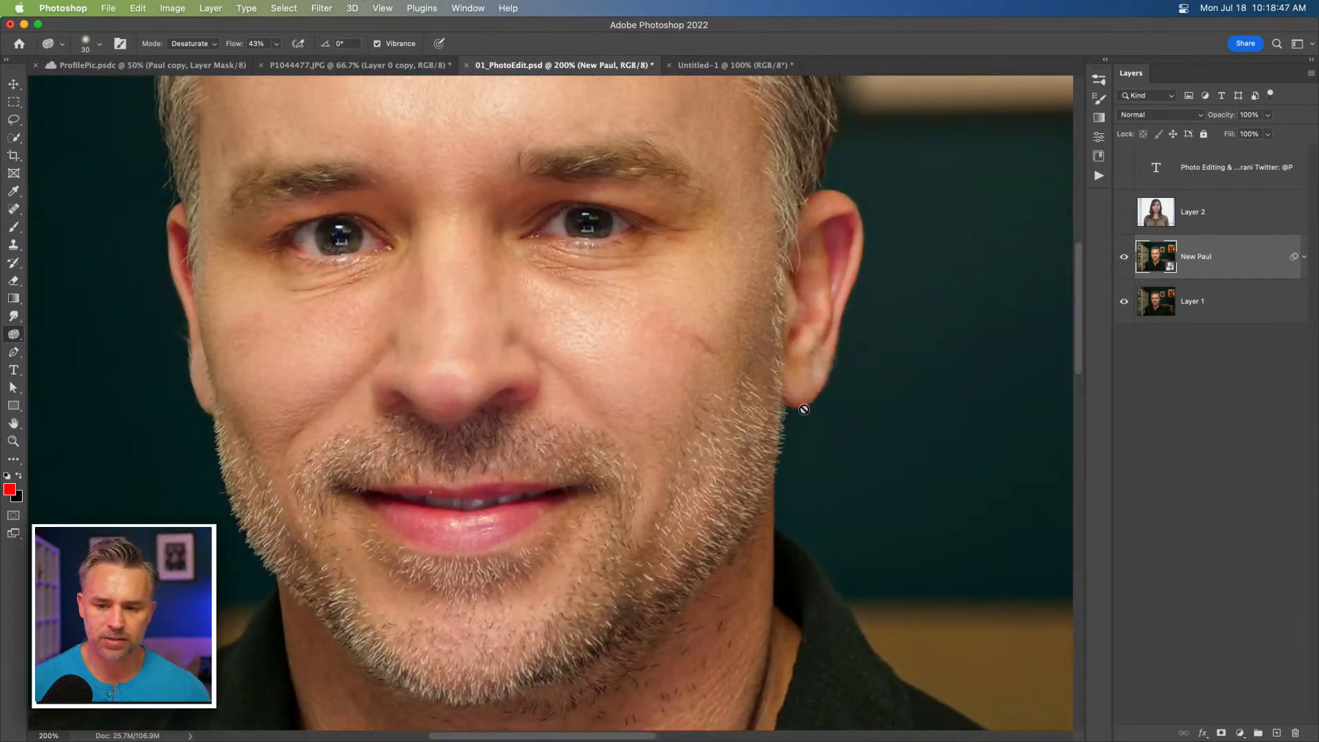
double_click(1158, 258)
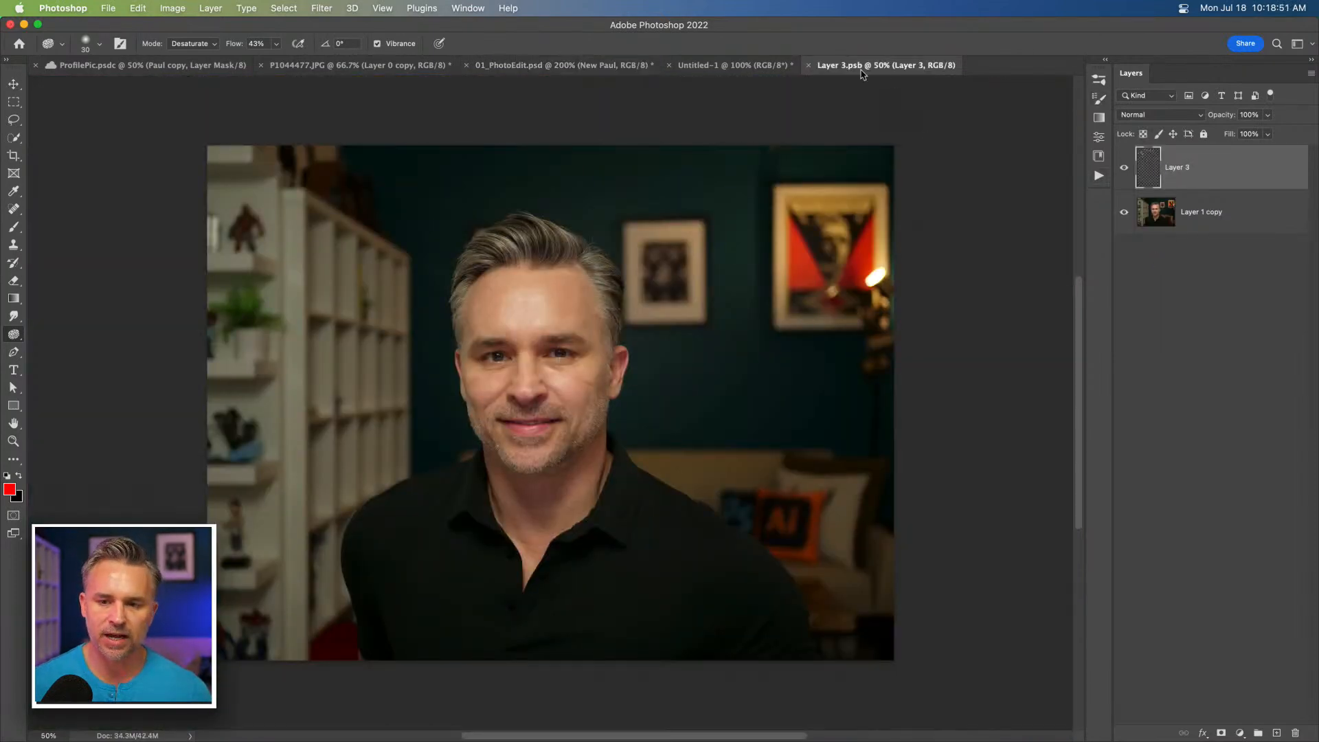
left_click(809, 65)
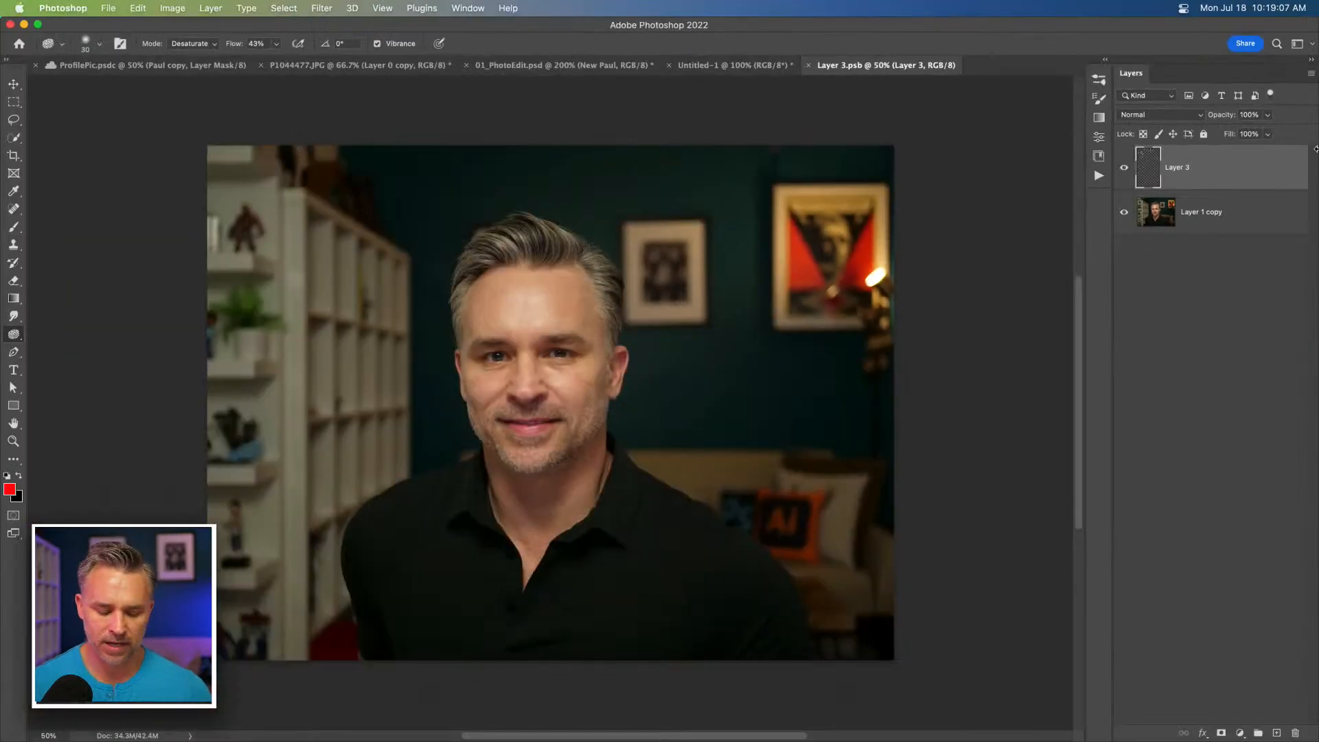
key("super+equal")
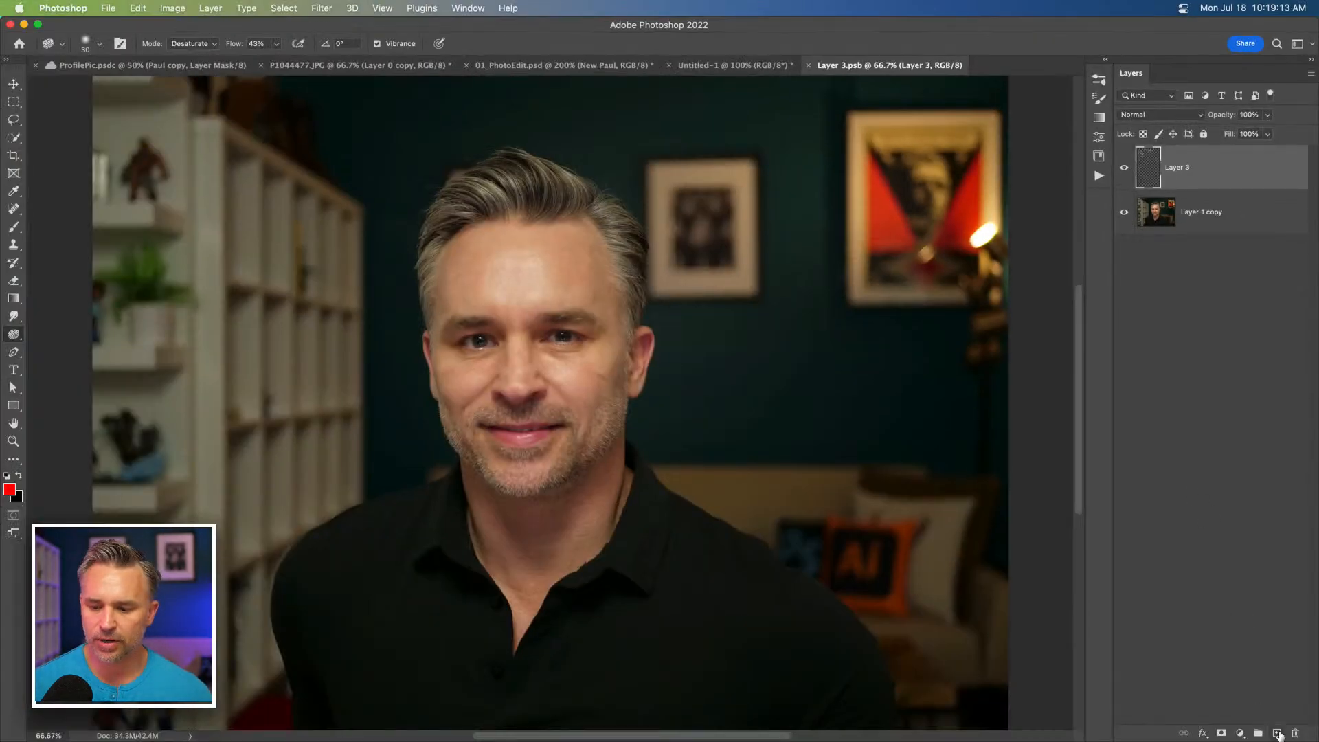
left_click(1277, 733)
Select the wrinkled skin beneath the eye on the image's right side with the Lasso tool.
key("super+plus")
key("super+plus")
key("super+plus")
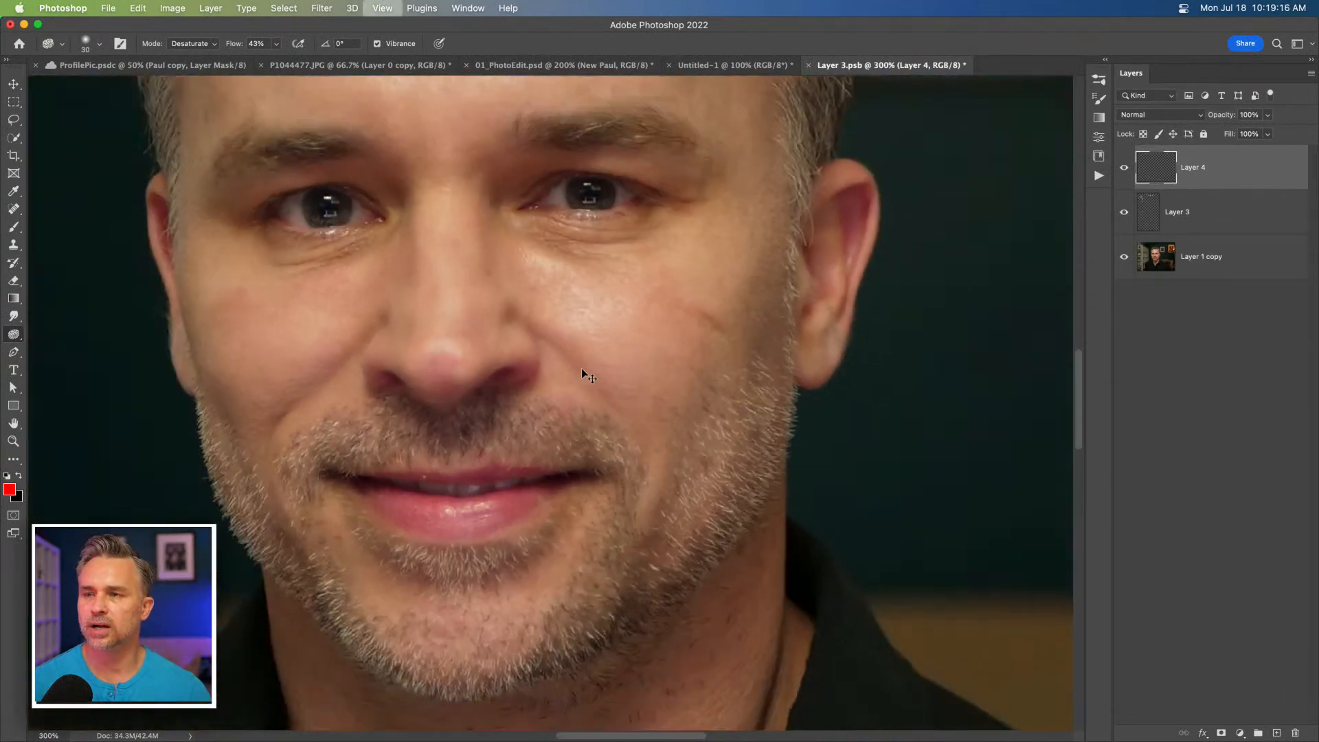
key("super+minus")
left_click_drag(457, 252, 533, 391)
left_click(13, 119)
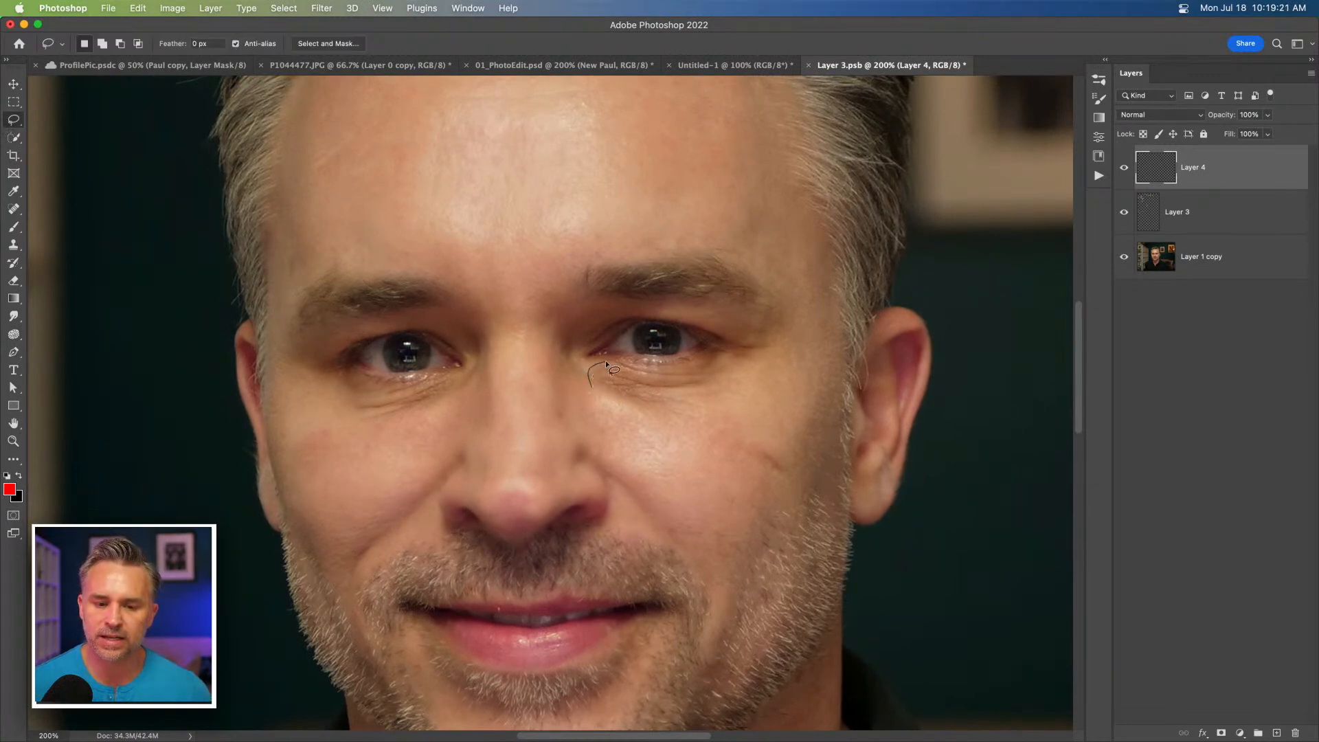
mouse_move(737, 371)
left_mouse_down()
mouse_move(738, 405)
mouse_move(694, 414)
mouse_move(593, 385)
left_mouse_up()
key("super+plus")
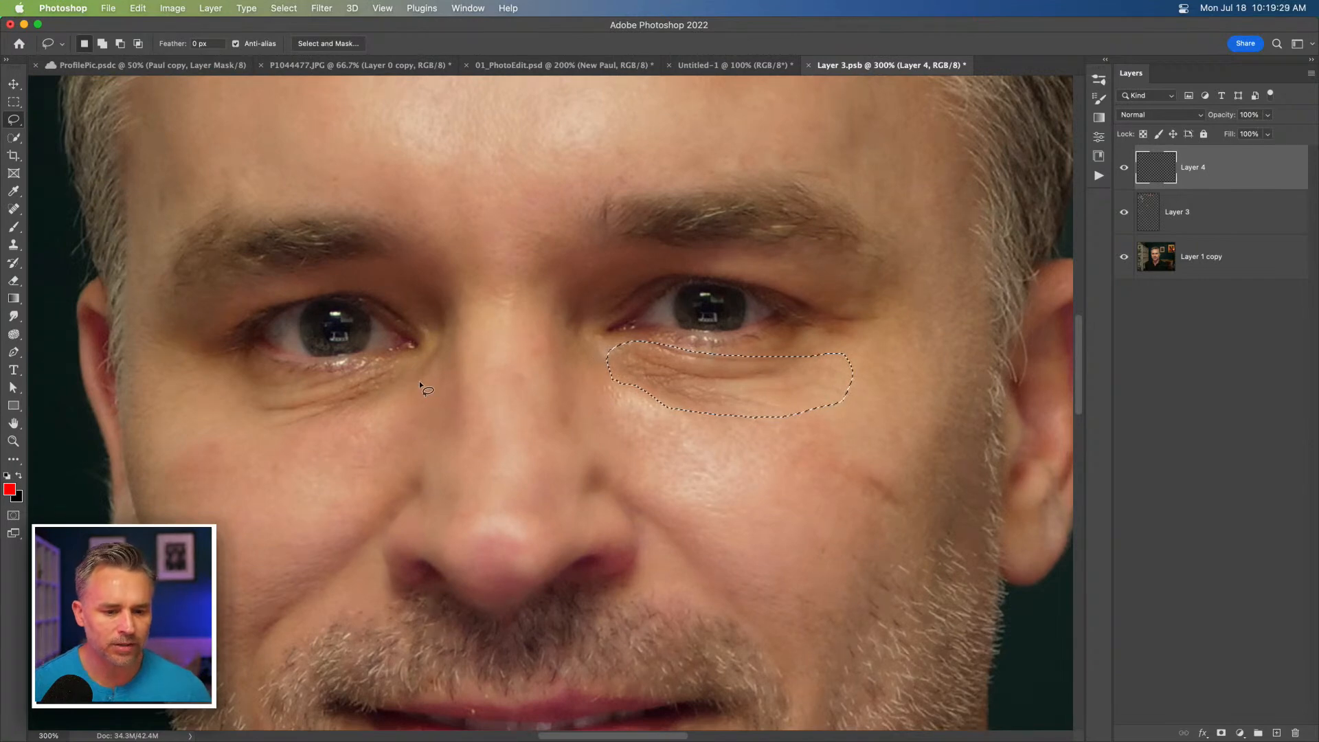
Patch the selected under-eye skin with smooth skin from the cheek just below, using the Patch tool on the new layer.
left_click(11, 210)
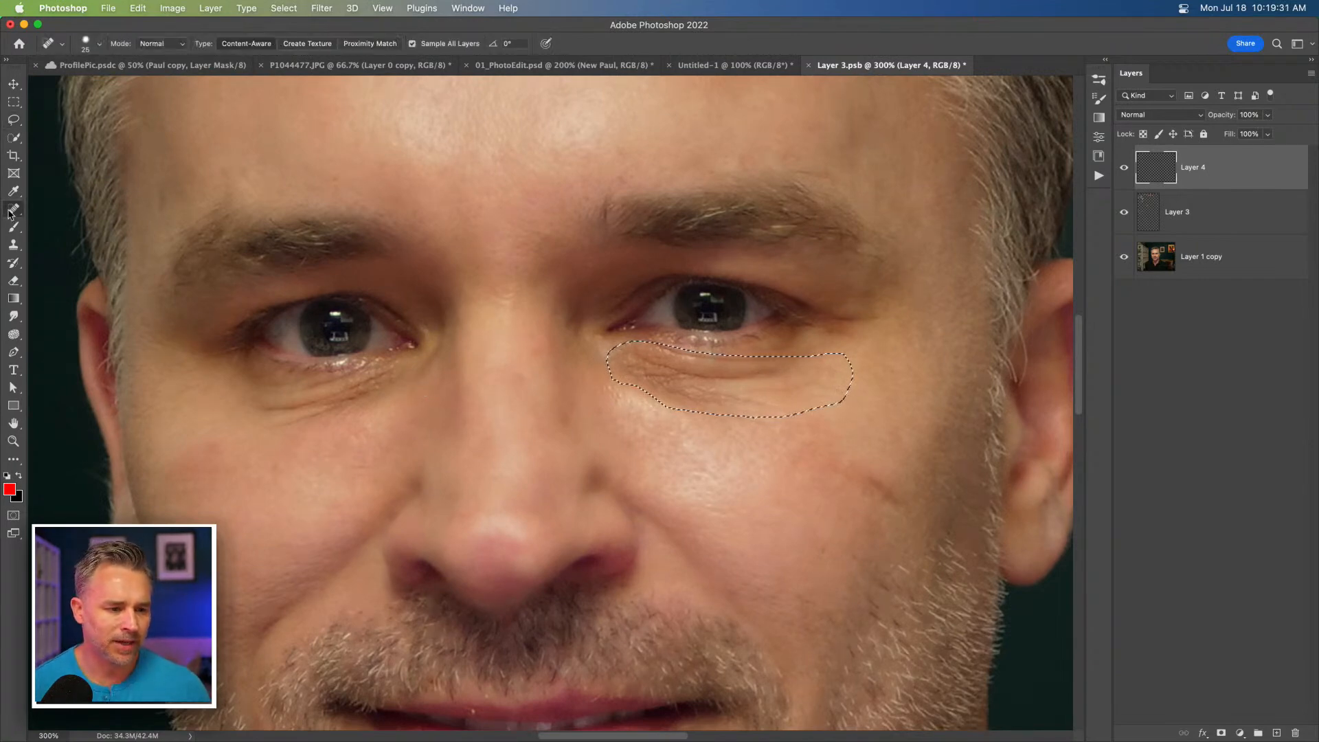
right_click(11, 210)
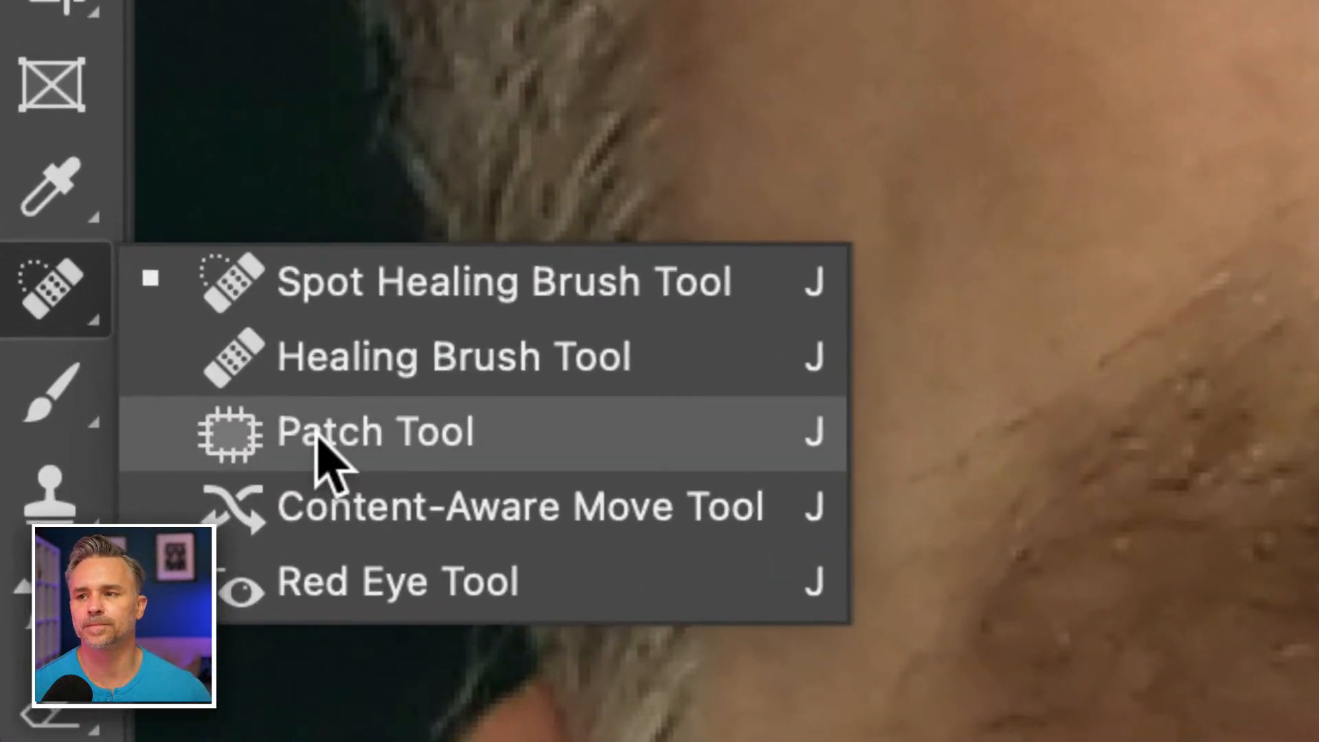
left_click(318, 438)
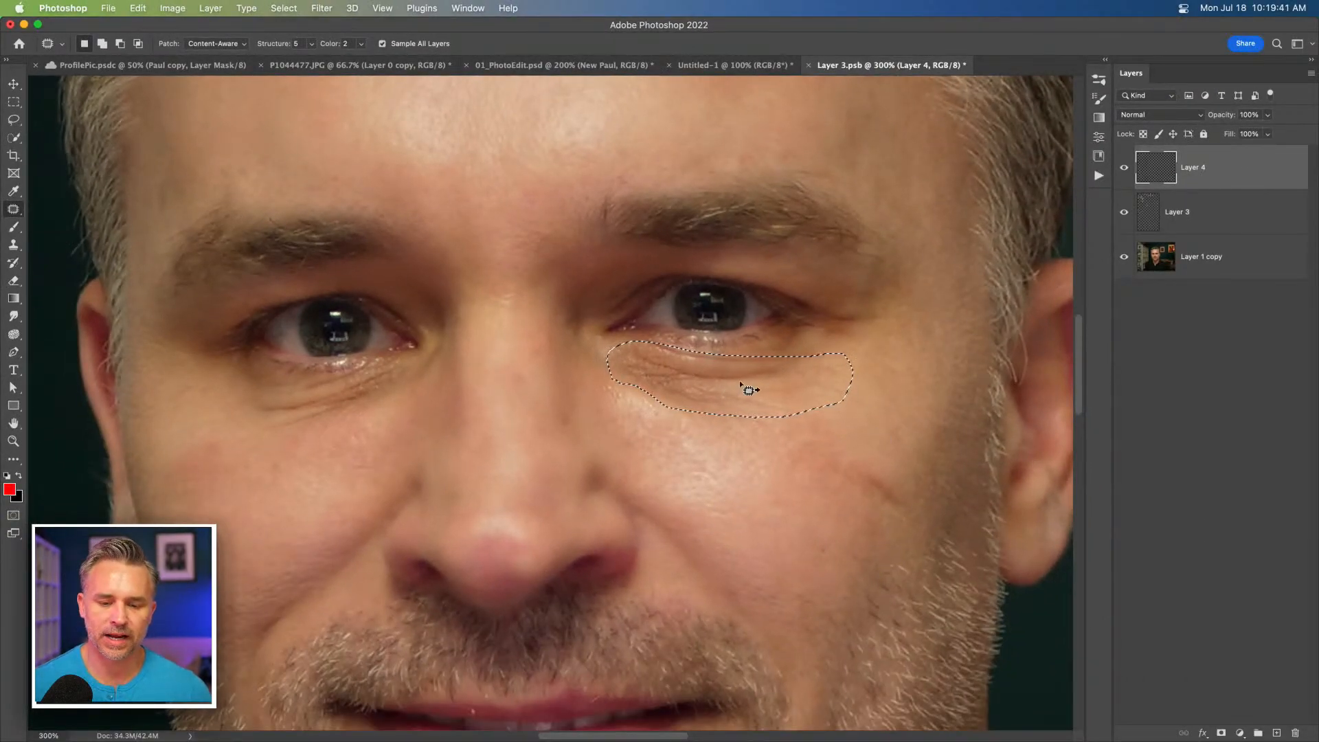
key("super+plus")
left_click_drag(799, 391, 610, 391)
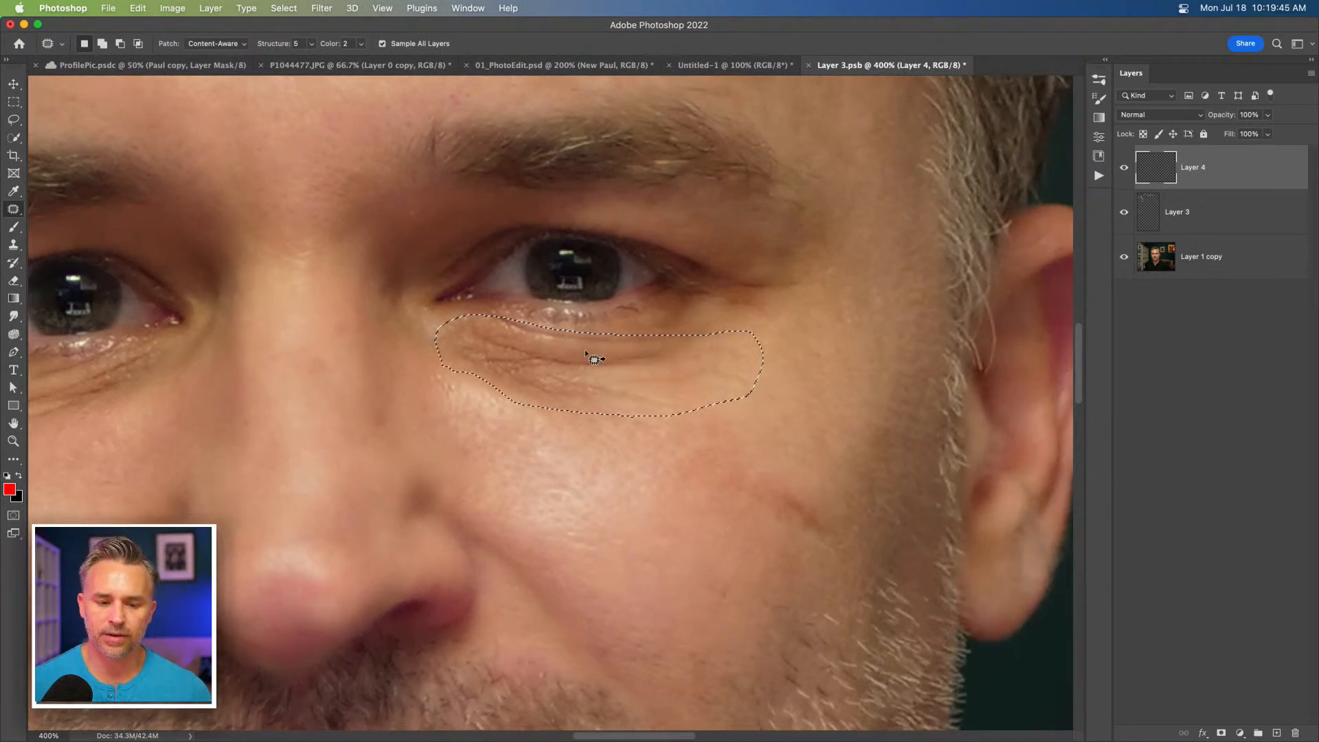
left_click_drag(586, 377, 604, 460)
Outline the wrinkles beneath the eye on the image's left side, patch them with the cheek skin below, and deselect.
left_click_drag(310, 312, 658, 325)
left_click_drag(514, 384, 397, 437)
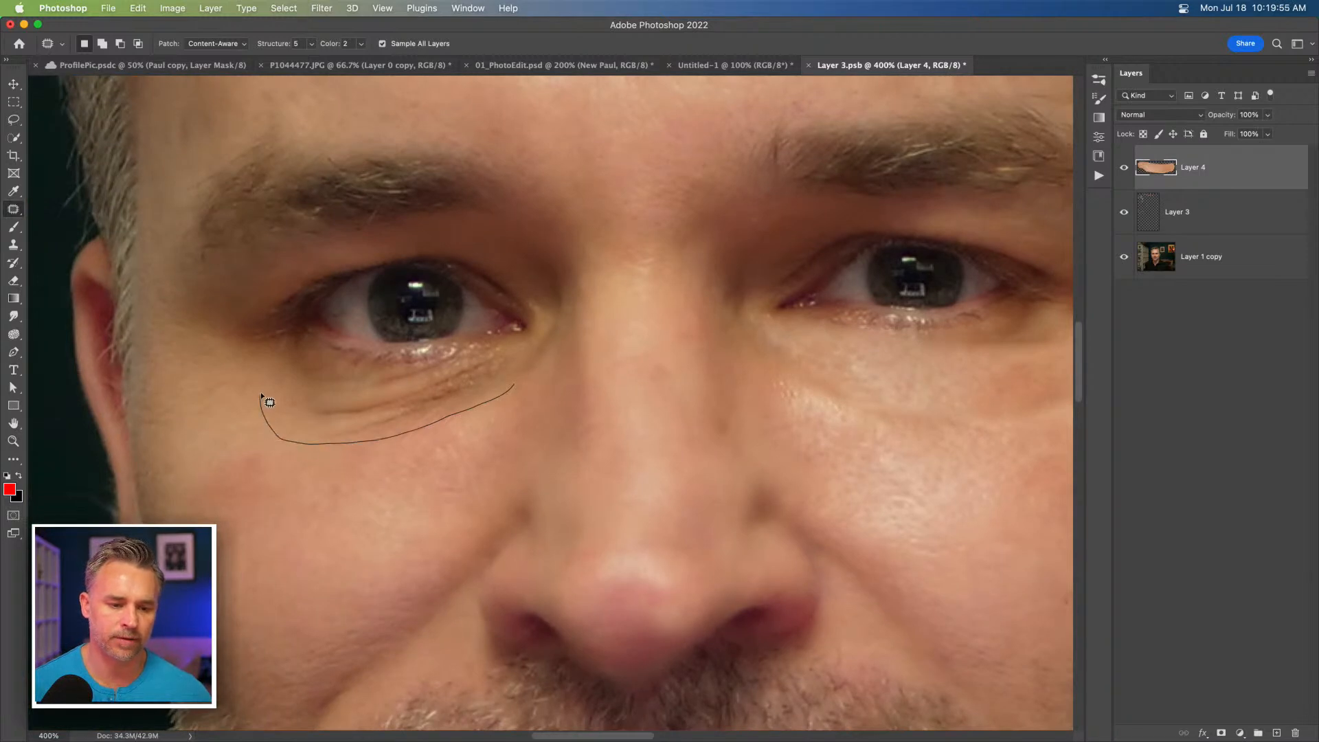
left_click_drag(529, 377, 528, 380)
left_click_drag(318, 391, 353, 477)
left_click(256, 353)
key("super+minus")
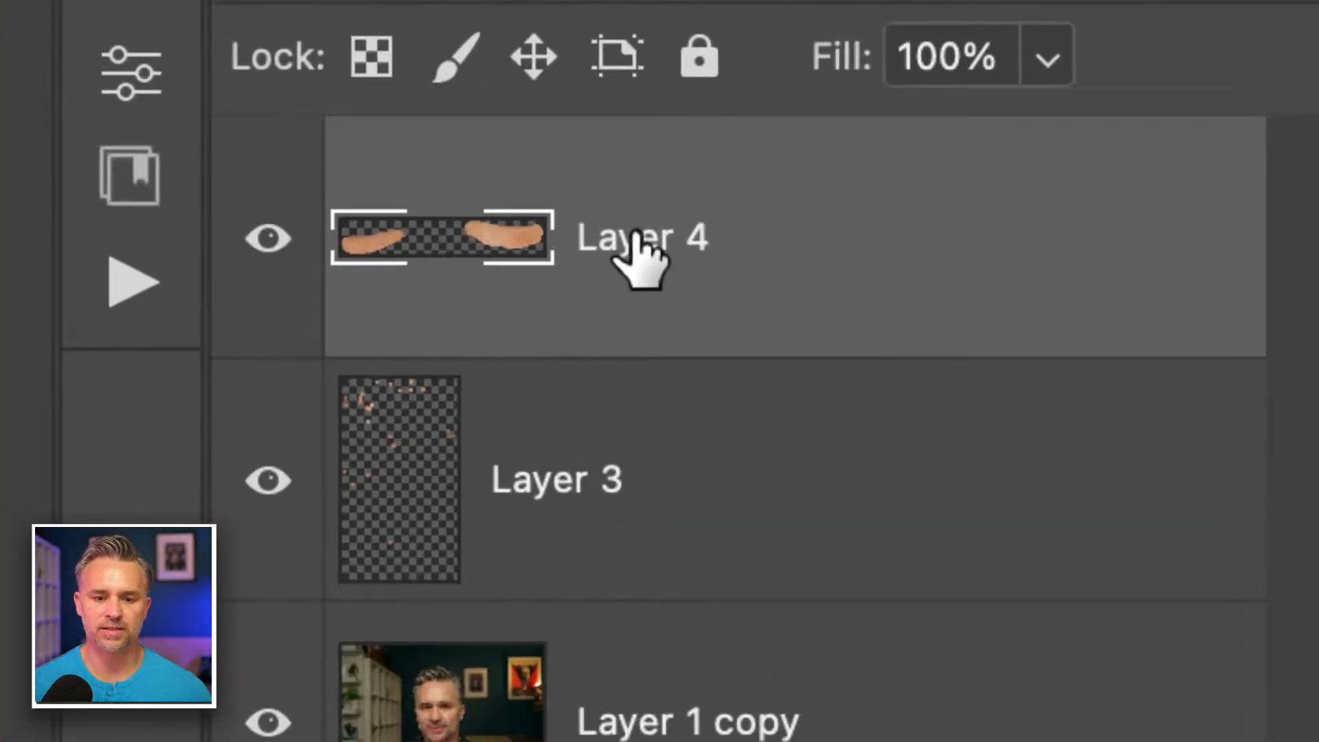
Rename the patch layer as "under eyes" and set its opacity to 26%.
double_click(1190, 167)
type("under ey")
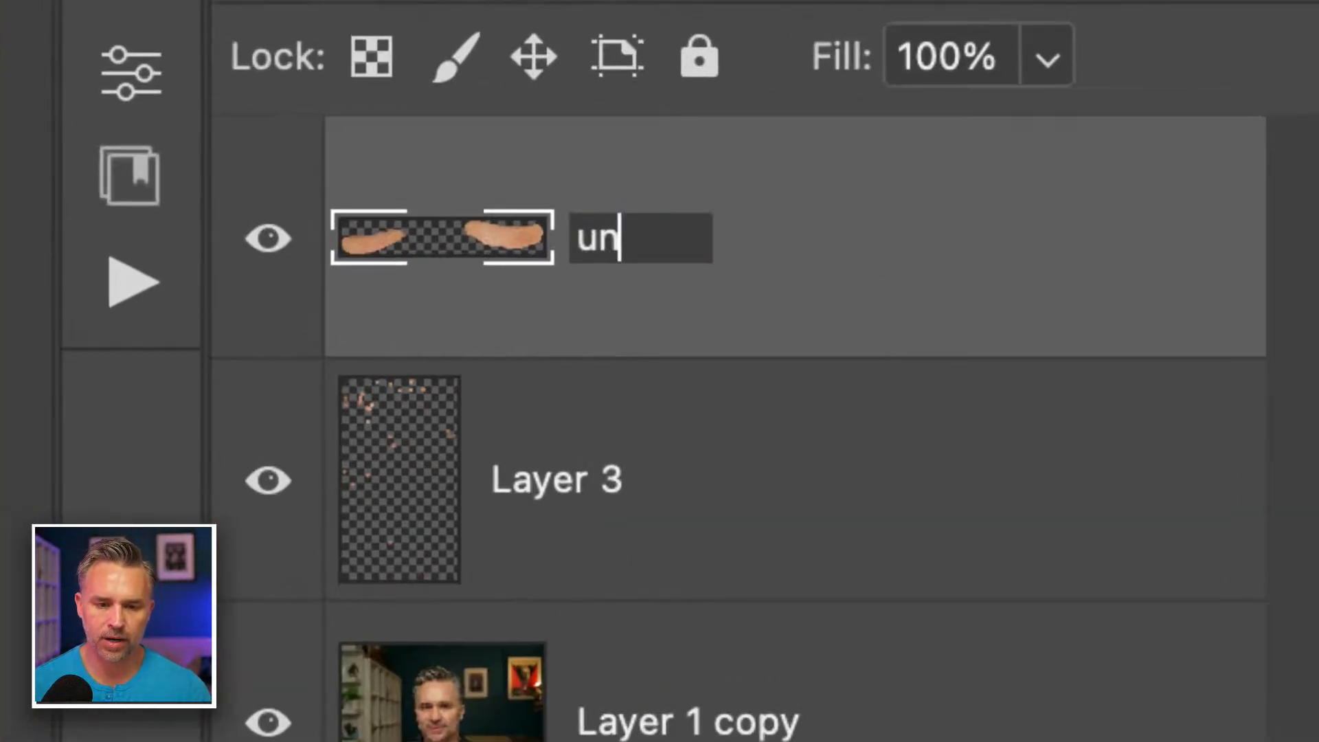
type("es")
key("Return")
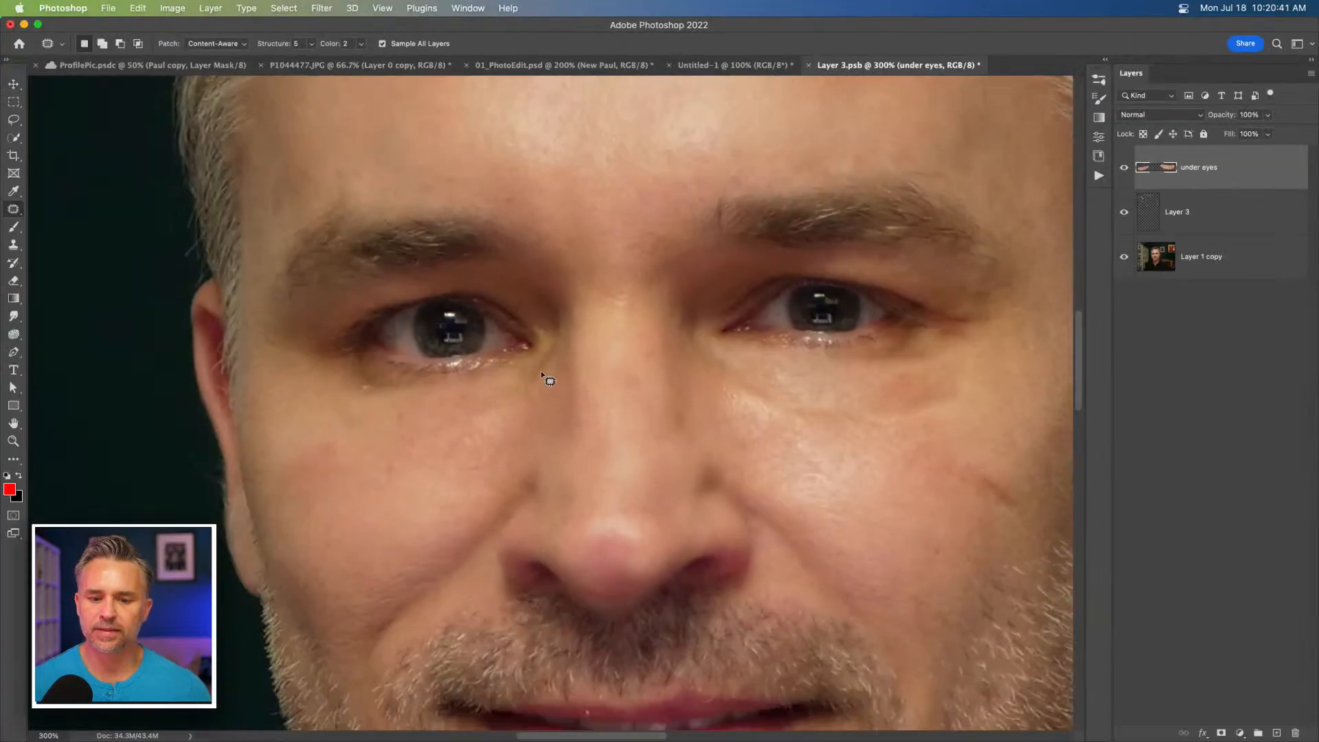
left_click_drag(1224, 117, 1172, 119)
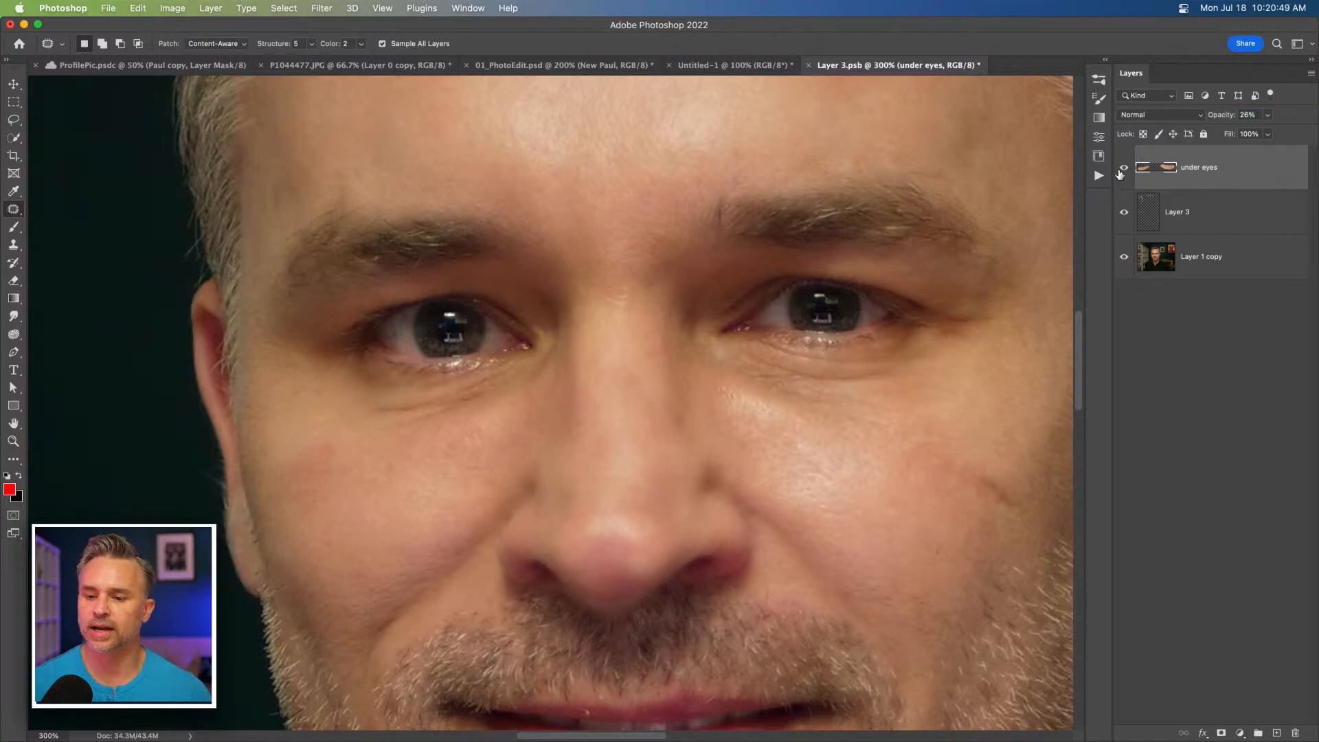
Toggle the under eyes layer's visibility repeatedly to compare the patched skin close up and at 100%, leaving it visible.
left_click(1124, 169)
left_click(1124, 169)
left_click(1123, 169)
left_click(1123, 169)
key("super+1")
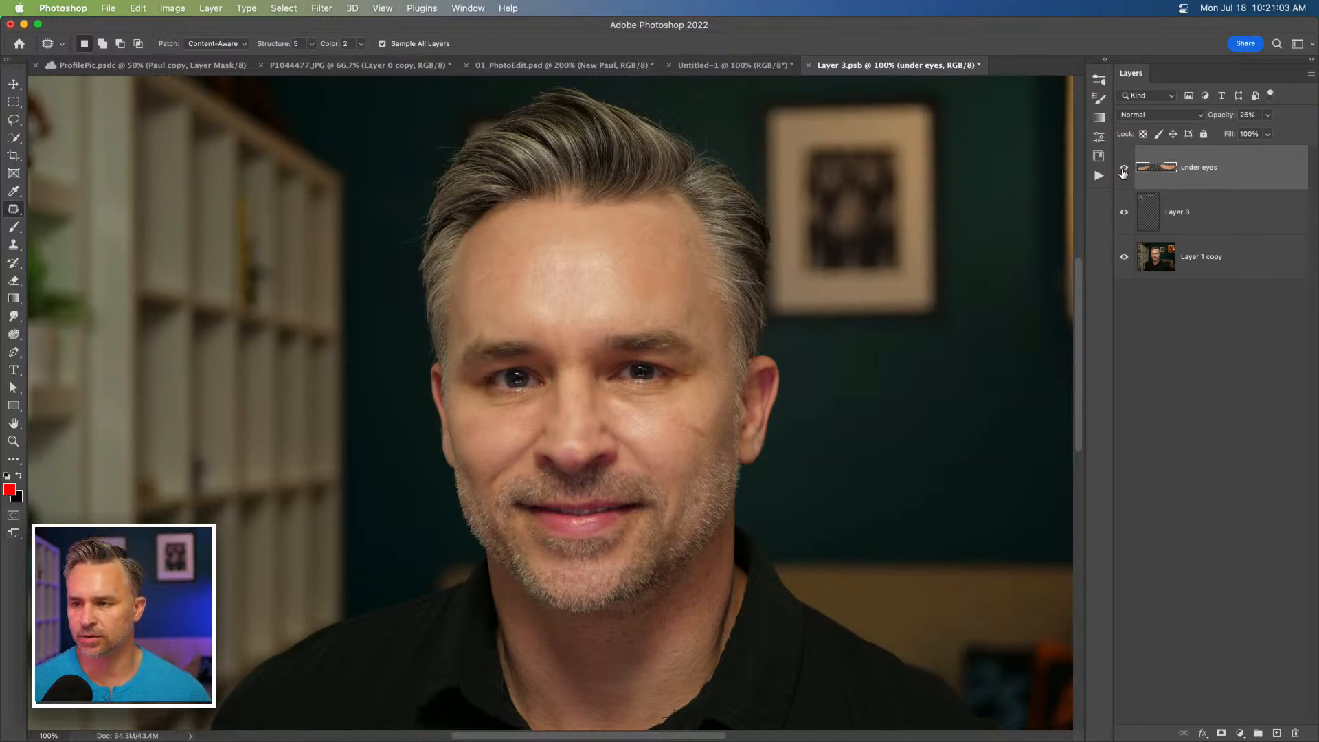
key("super+plus")
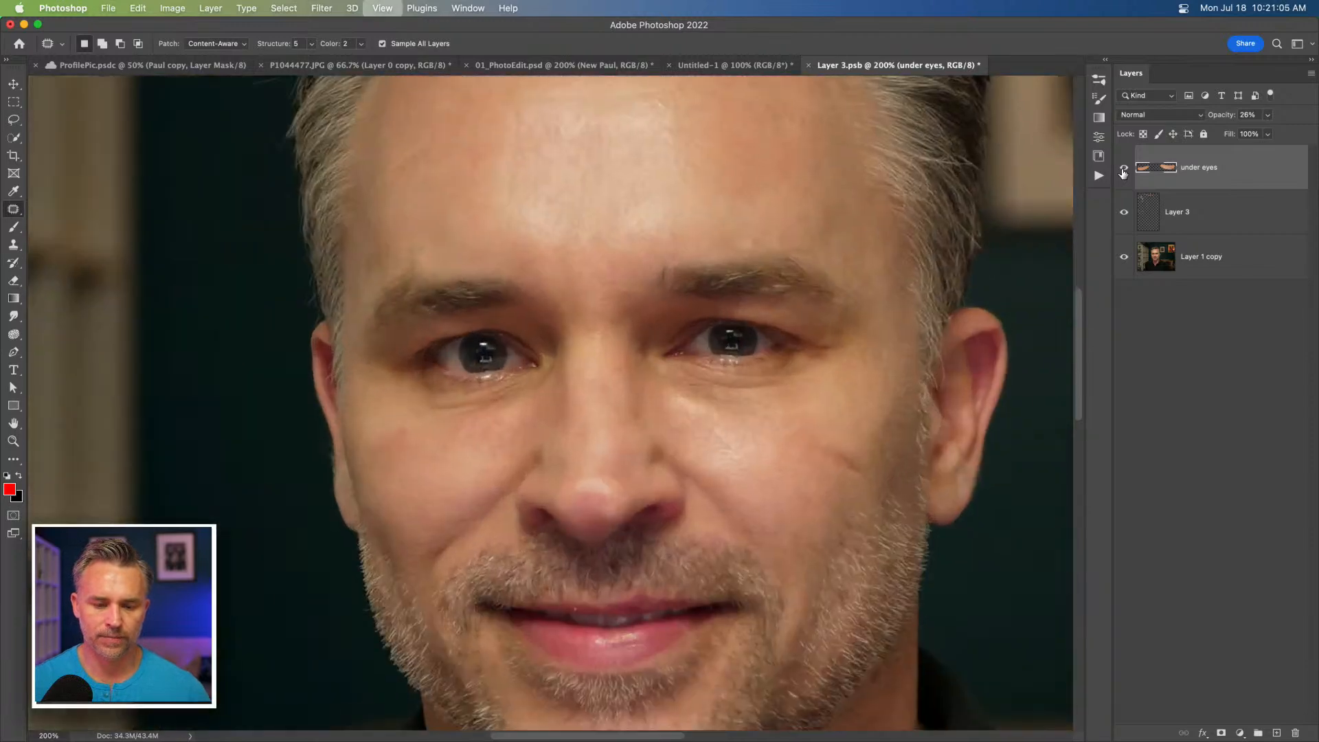
key("super+minus")
left_click(1125, 171)
left_click(1124, 171)
left_click(1124, 171)
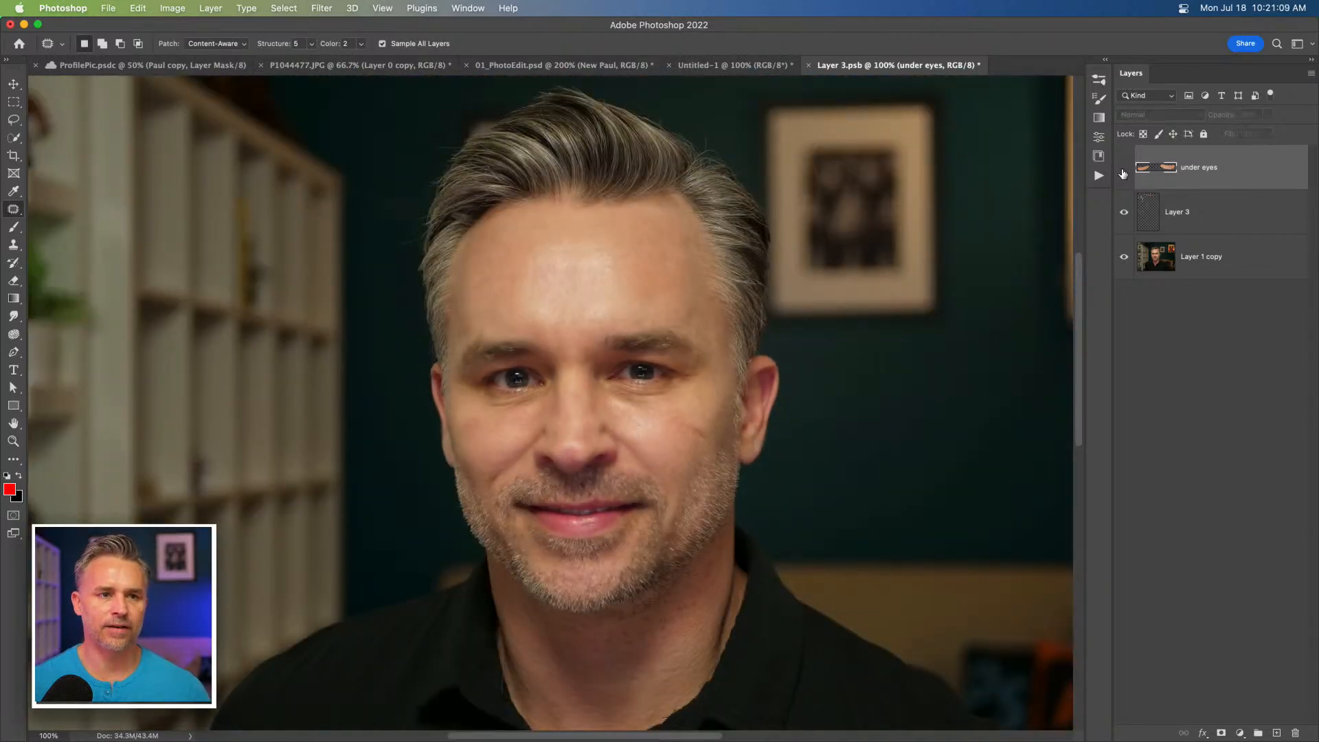
left_click(1123, 172)
left_click(1123, 172)
left_click(1124, 173)
Save and close the smart object's contents, returning to the updated portrait in 01_PhotoEdit.psd.
key("super+s")
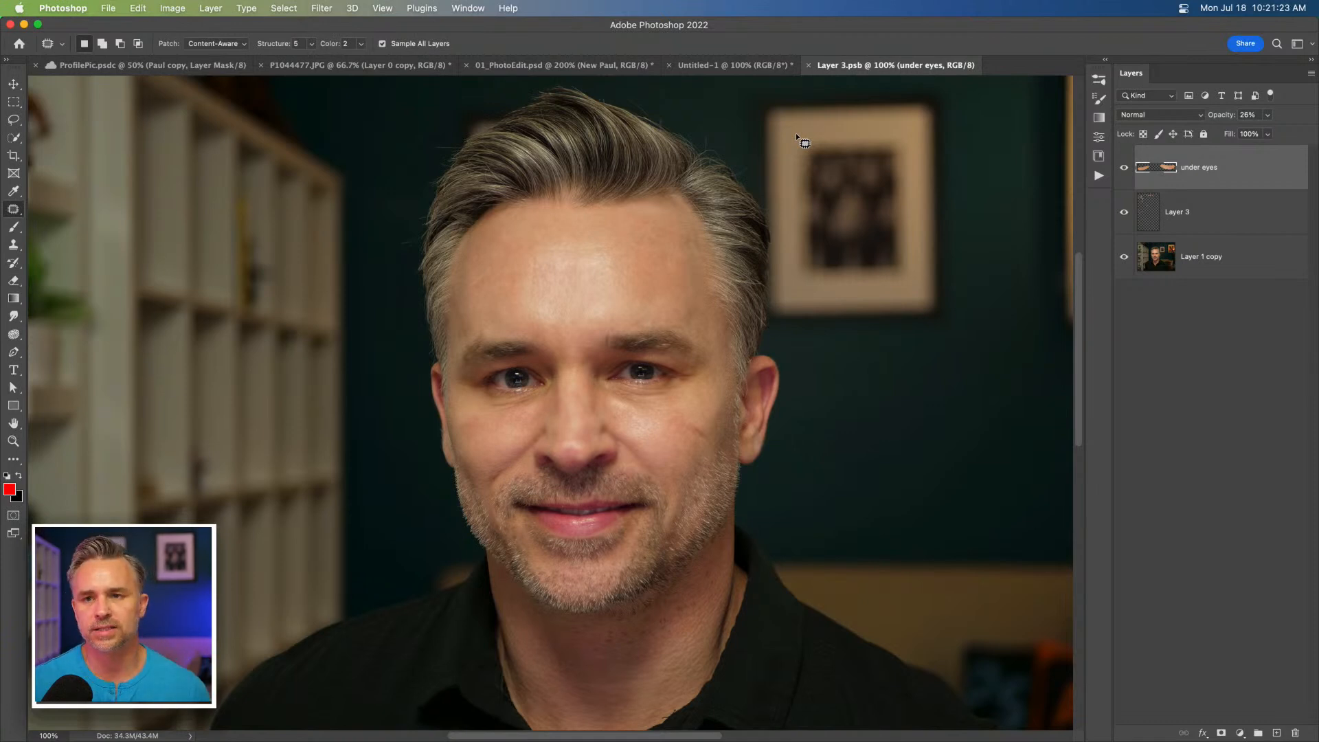
left_click(810, 65)
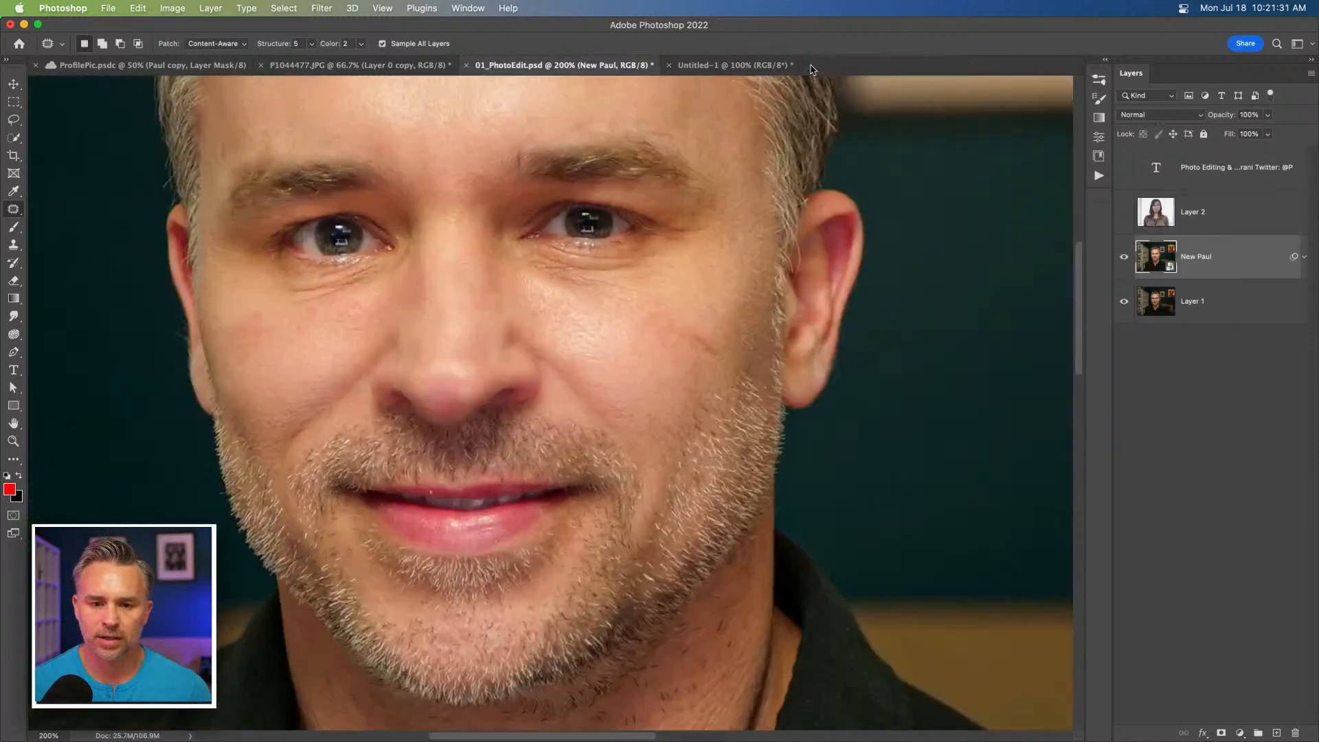
key("super+0")
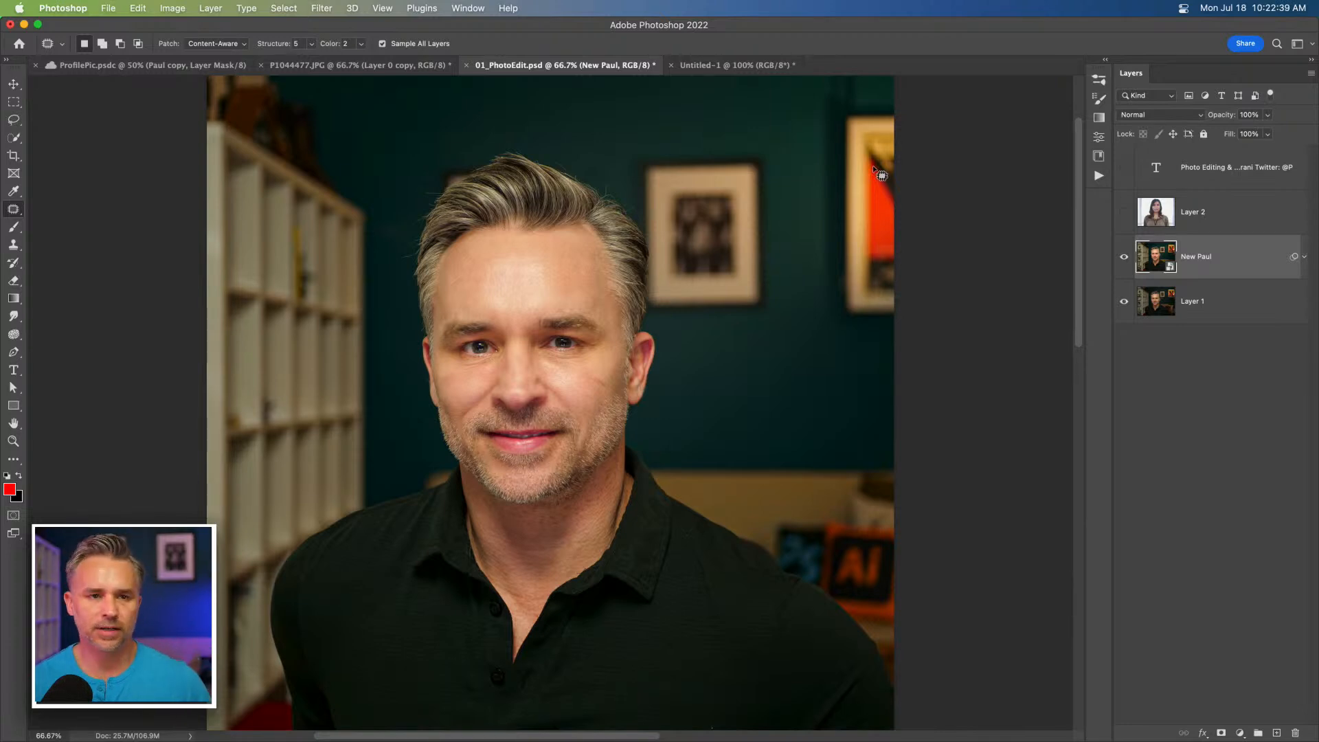
Open the Liquify filter on the retouched portrait layer and activate the Face tool.
left_click(320, 7)
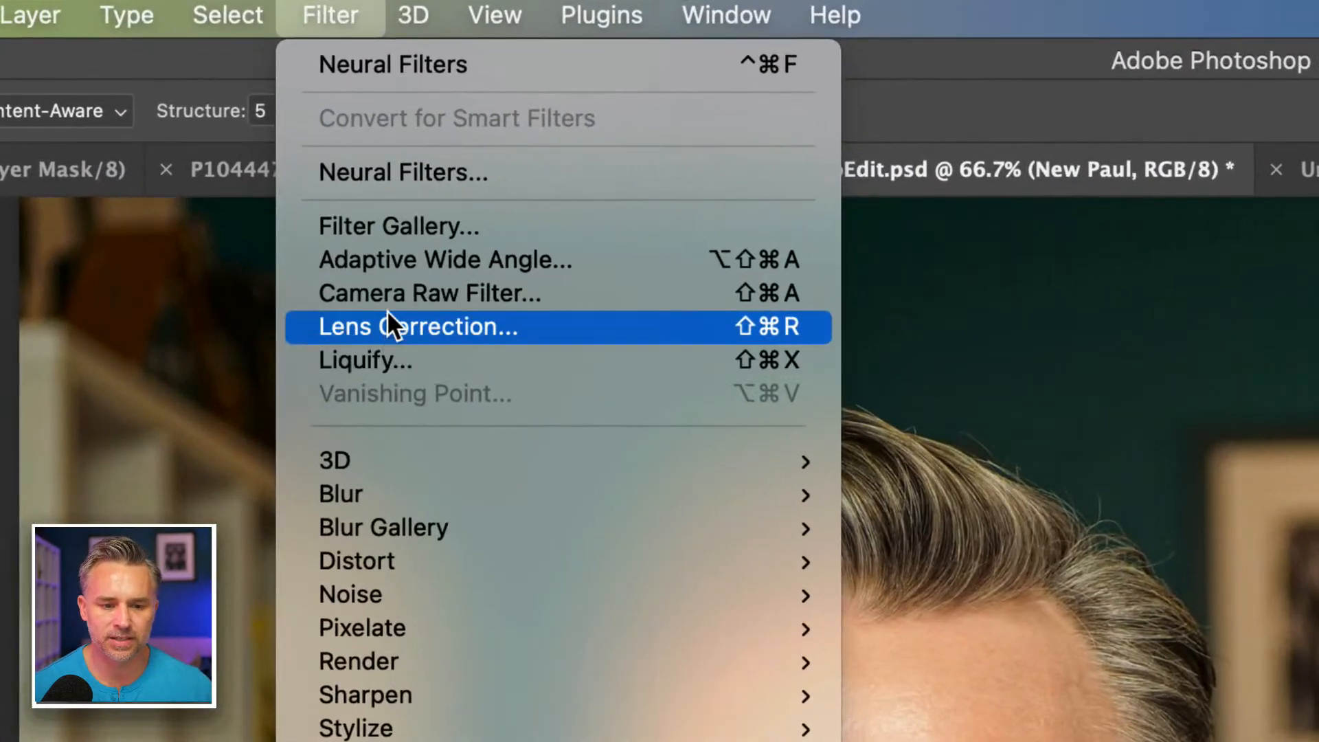
left_click(392, 357)
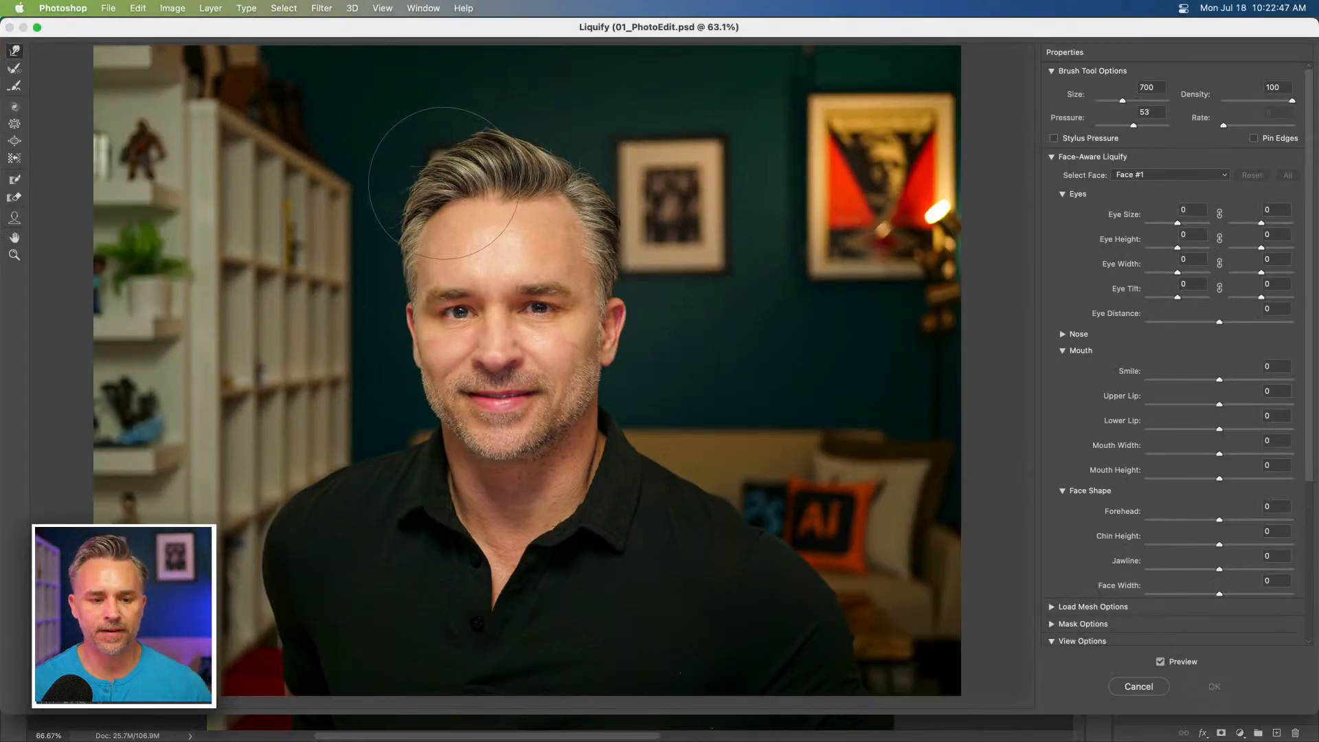
key("super+equal")
key("super+equal")
left_click_drag(295, 258, 445, 353)
left_click(13, 52)
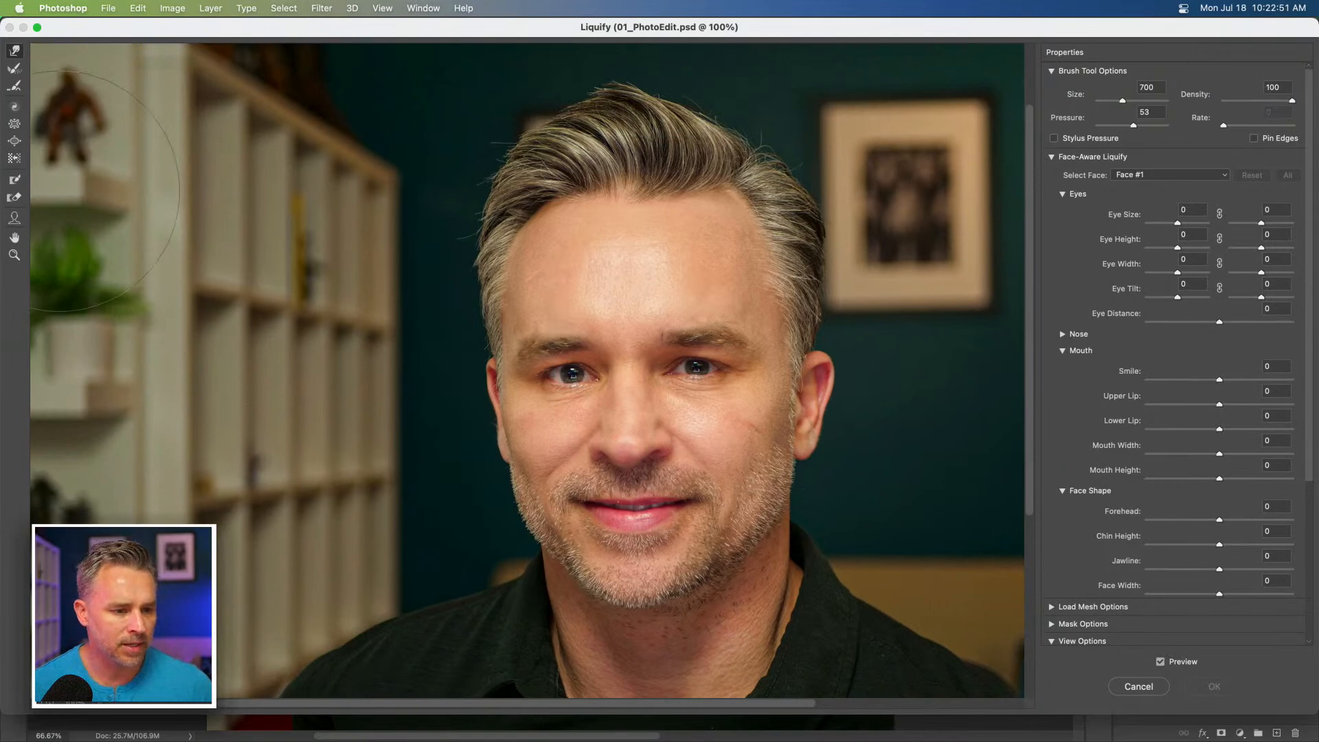
left_click(14, 218)
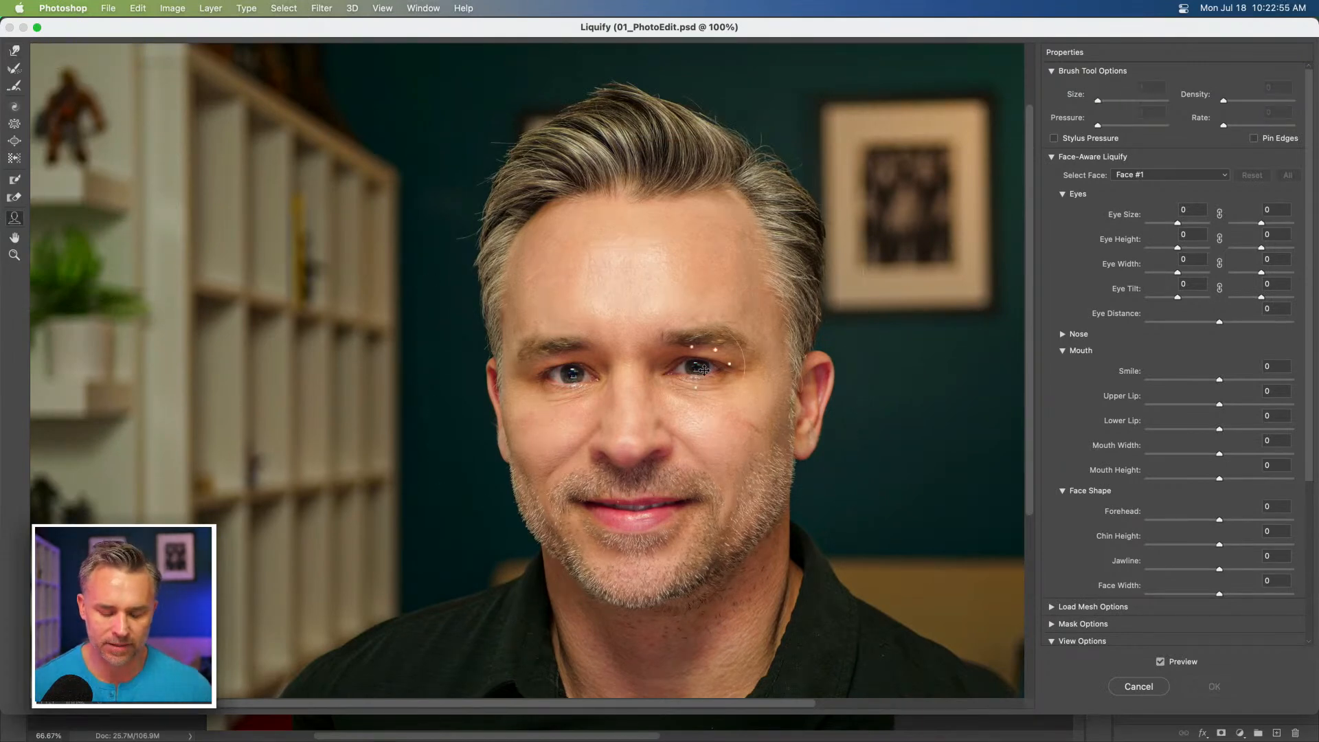
Enlarge the eye on the image's right side to an Eye Height of 51.
key("super+plus")
key("super+plus")
left_click_drag(704, 370, 289, 381)
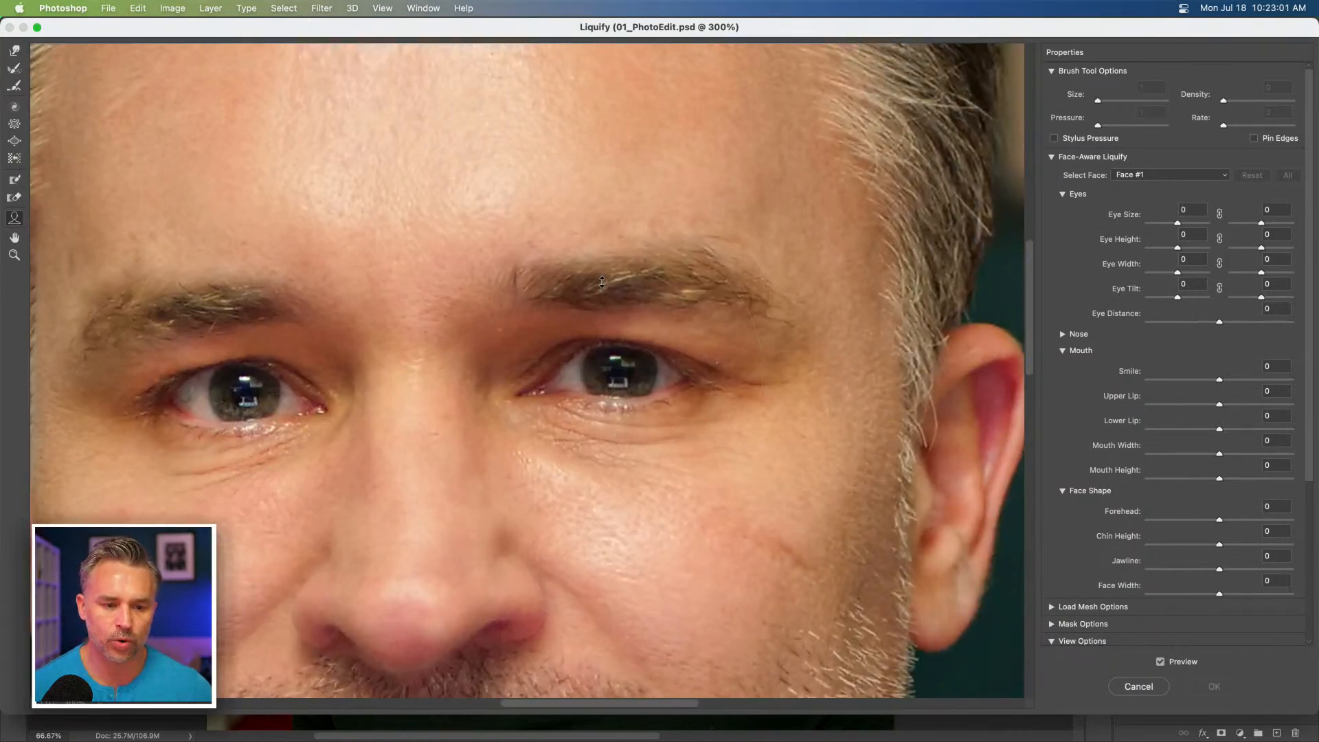
left_click_drag(602, 282, 603, 281)
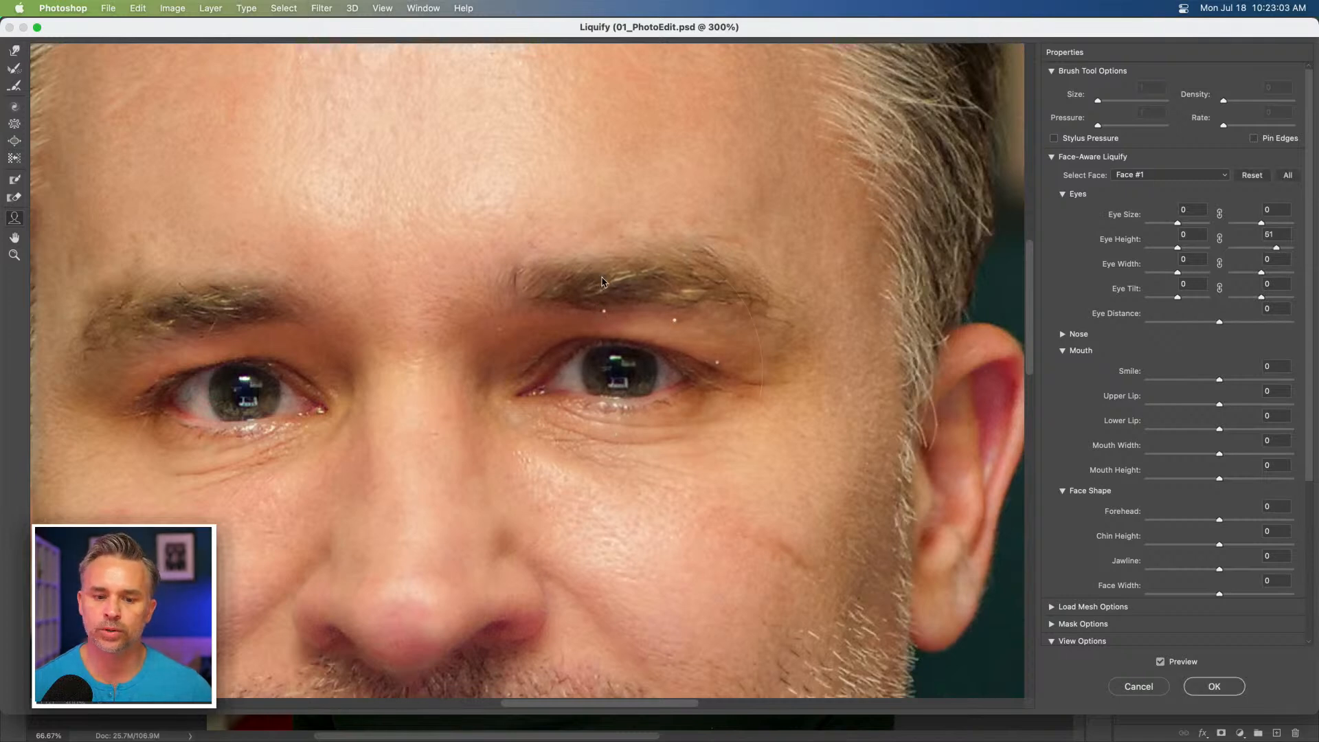
key("super+alt+0")
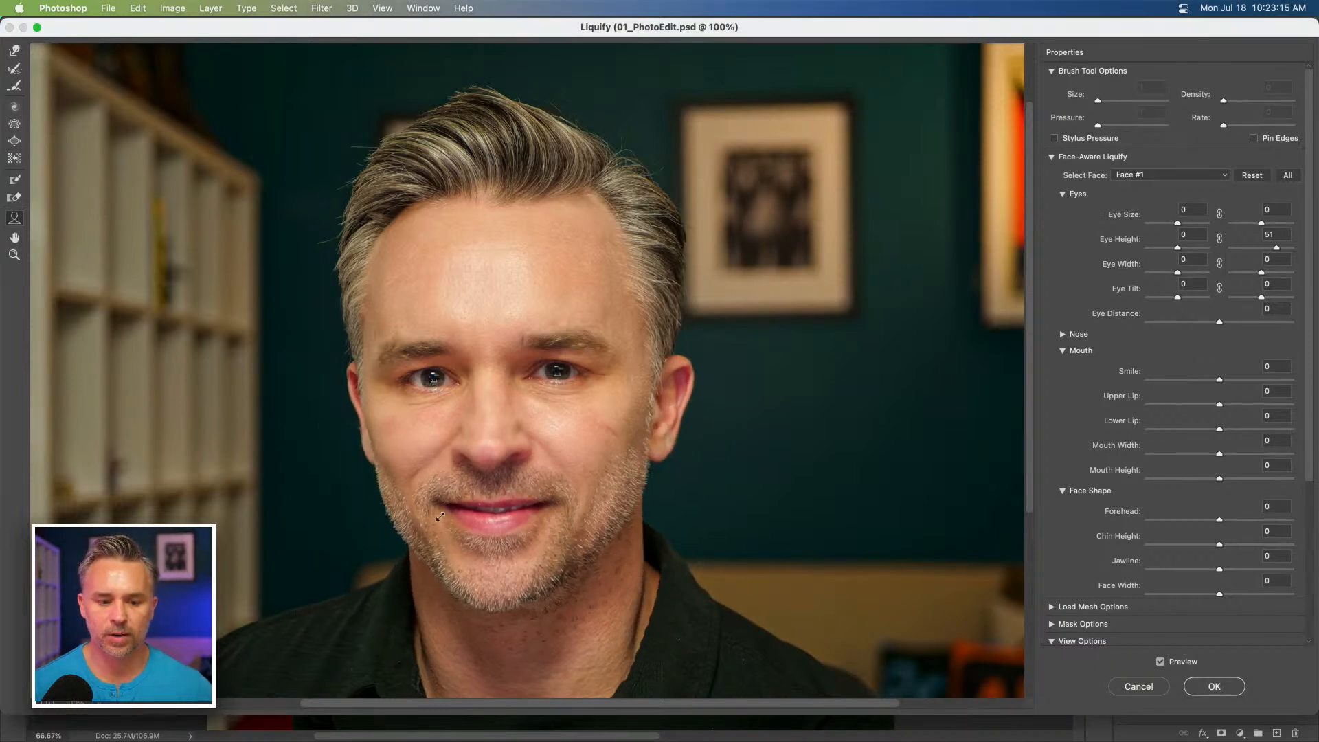
Reshape the face to a Jawline of -10 and a Nose Height of -49, and apply Liquify.
left_click_drag(412, 534, 389, 539)
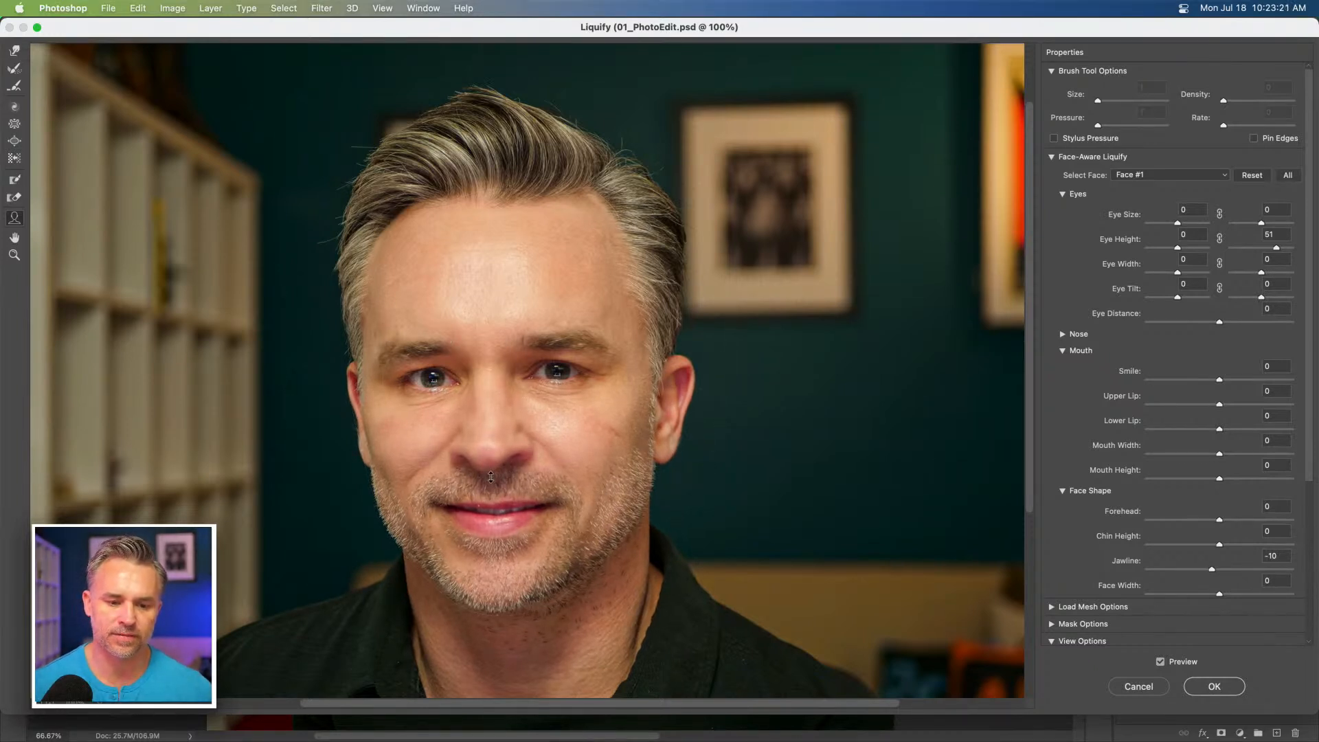
left_click_drag(487, 487, 487, 489)
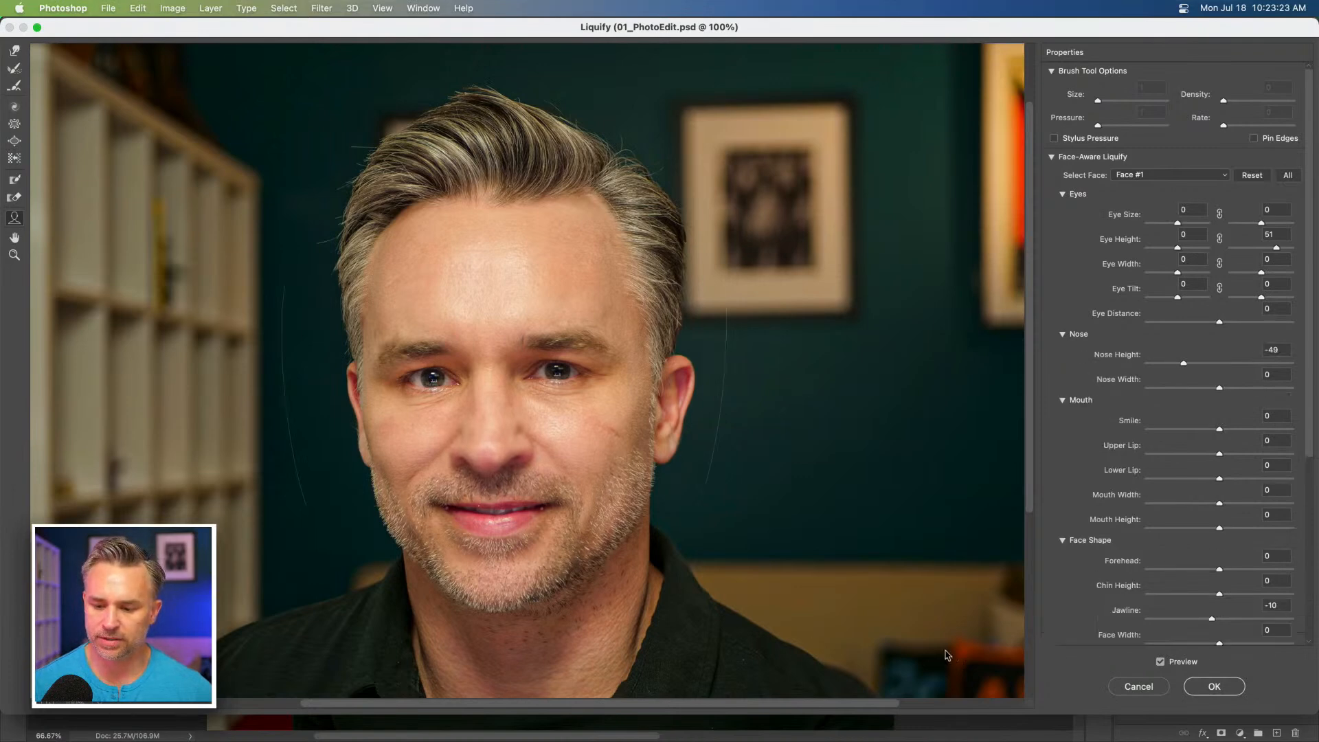
left_click(1204, 683)
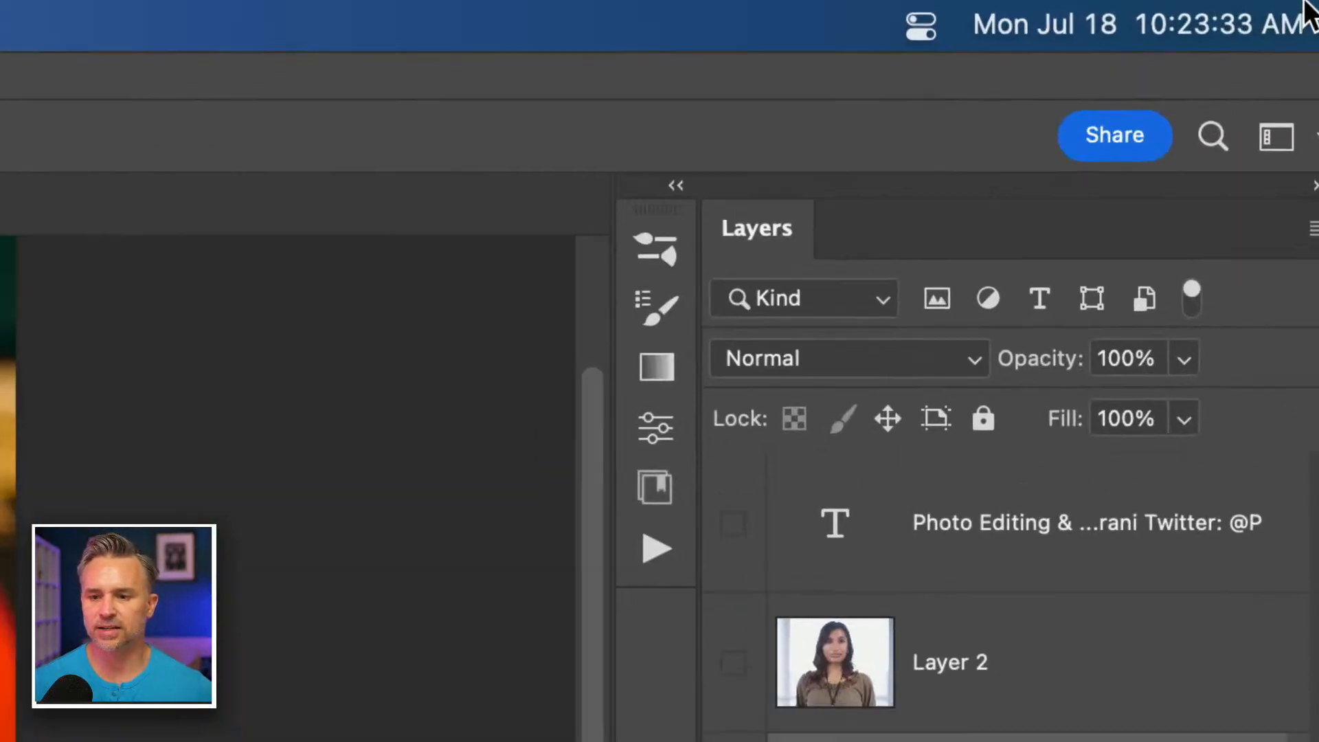
Share the retouched portrait by saving it to Creative Cloud as a cloud document named Portrait.
left_click(1082, 142)
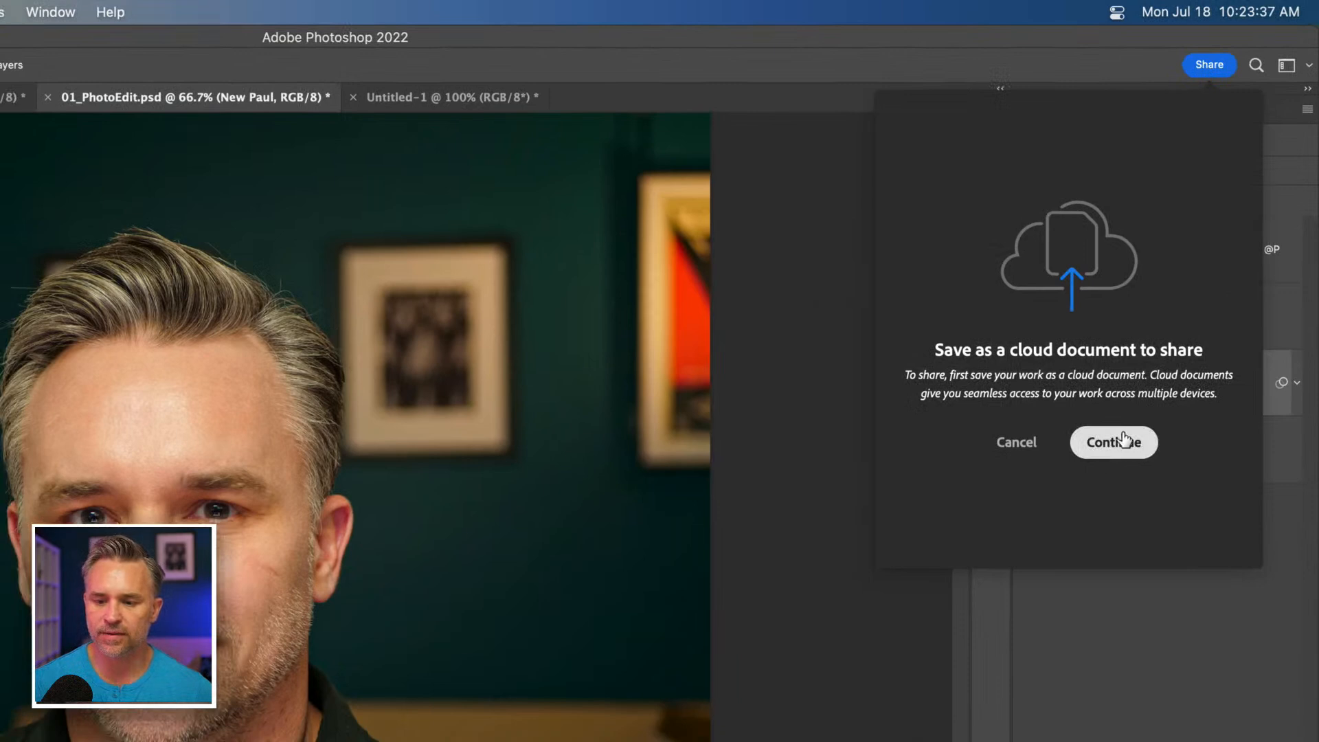
left_click(1124, 440)
left_click_drag(389, 164, 767, 81)
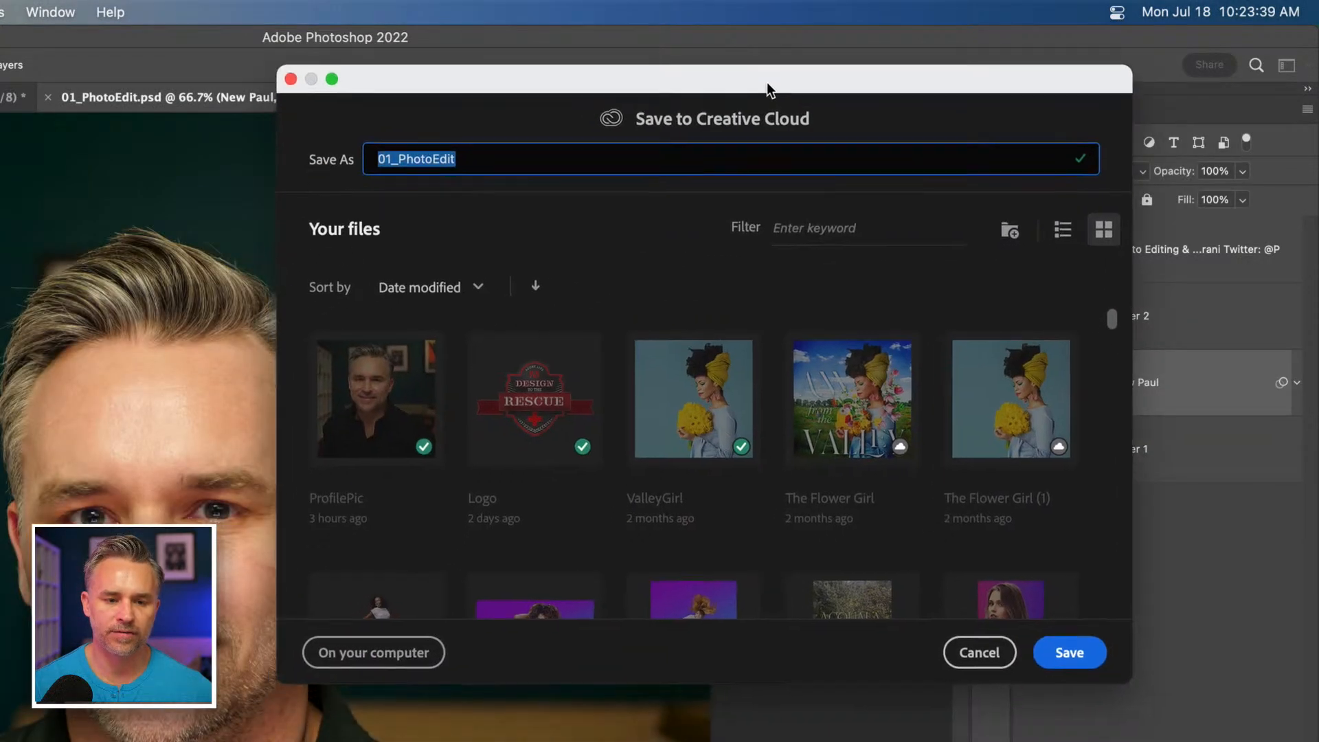
type("Port")
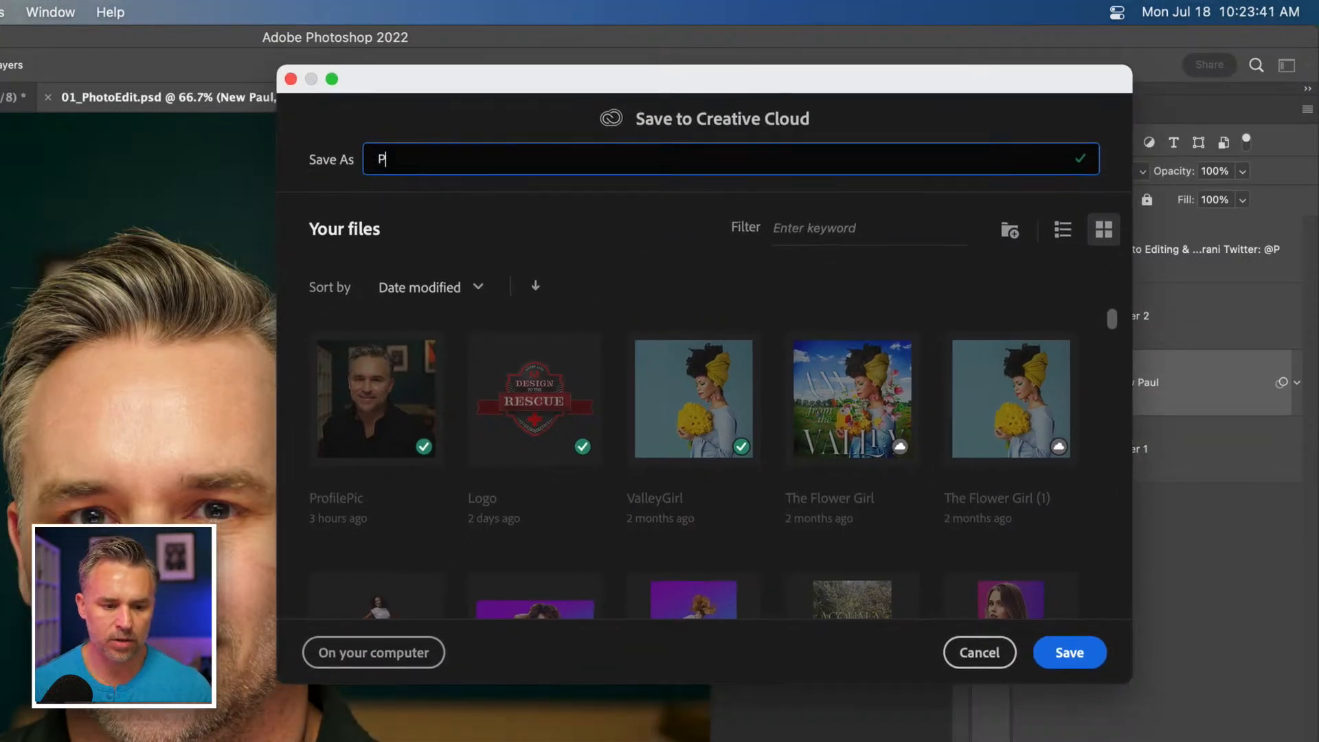
type("rait")
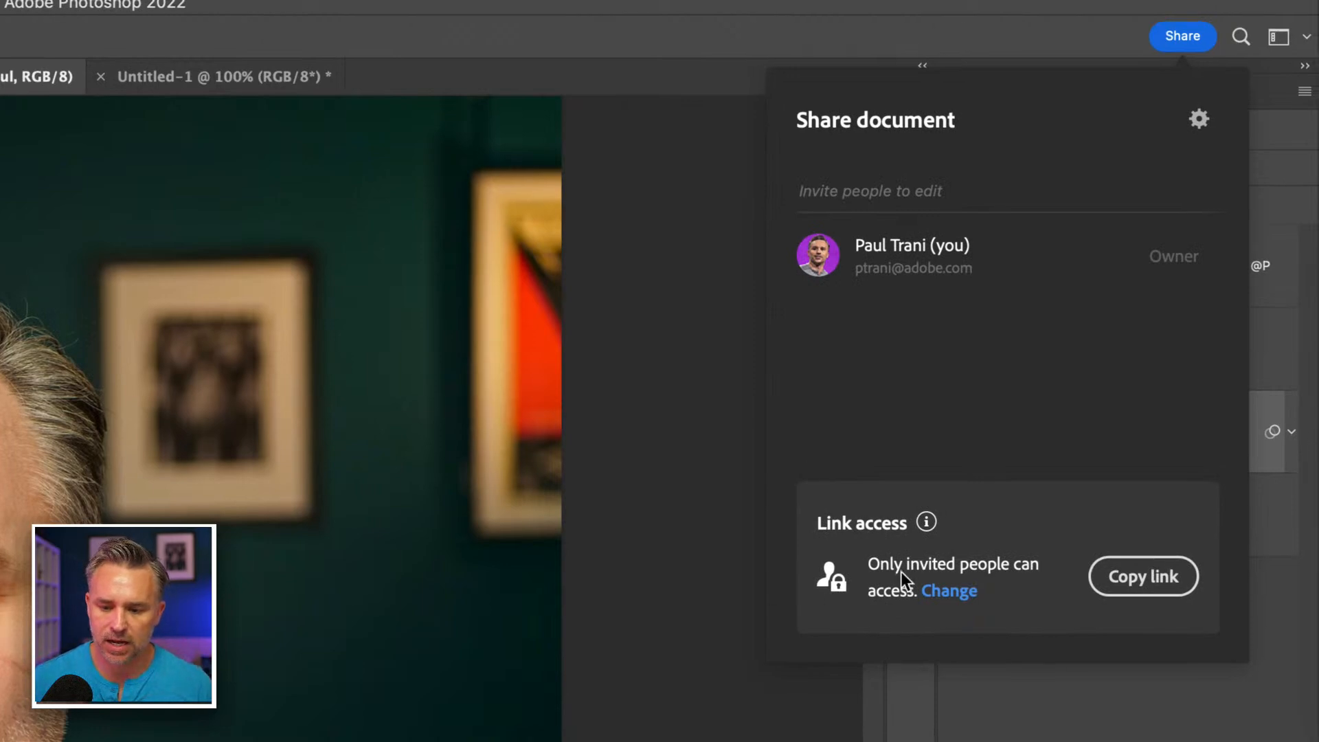
Set the shared document's link access to "Anyone with the link can view" and copy the share link.
left_click(946, 595)
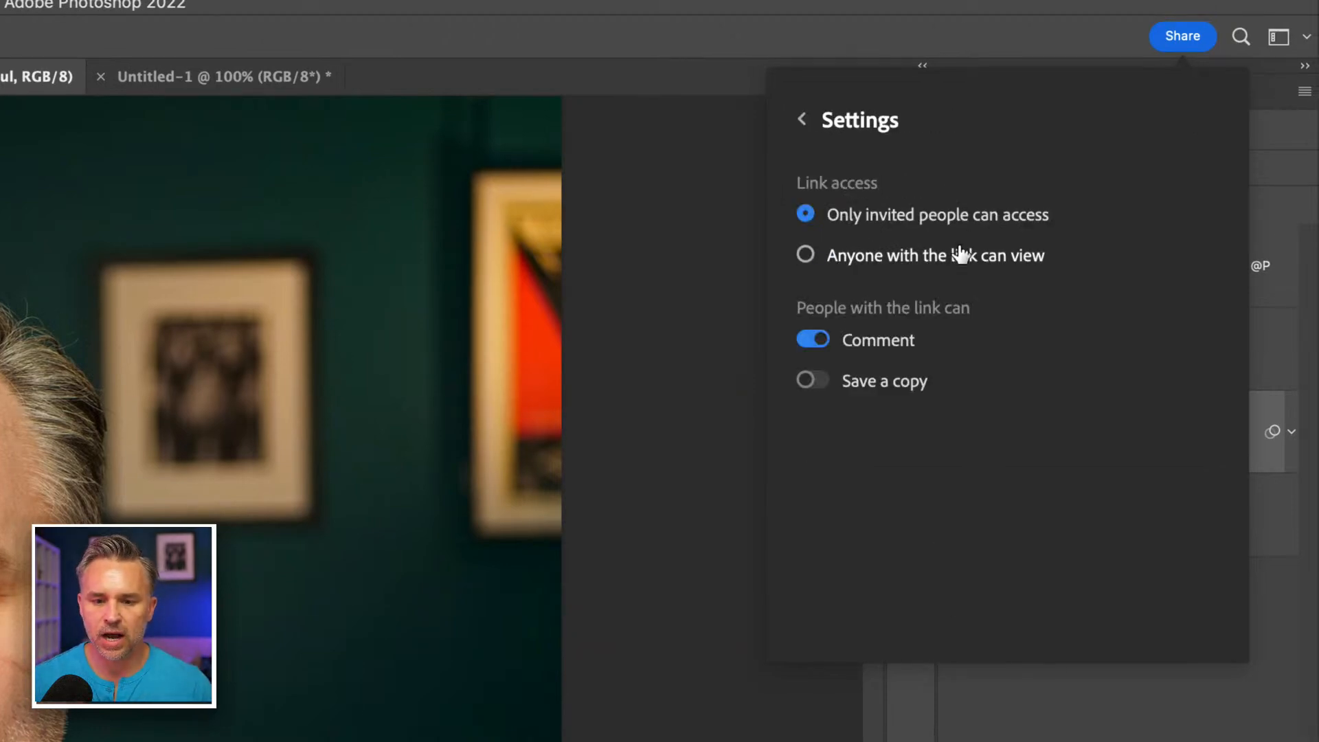
left_click(808, 257)
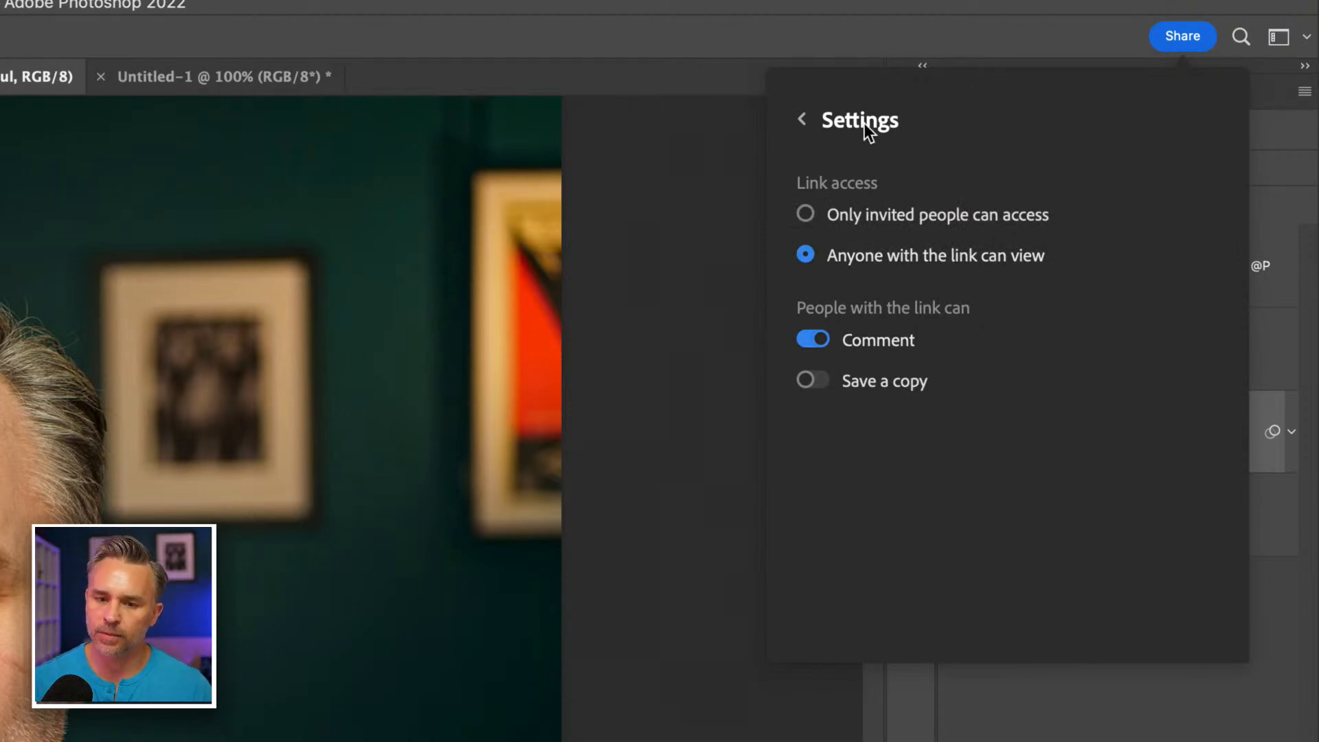
left_click(801, 119)
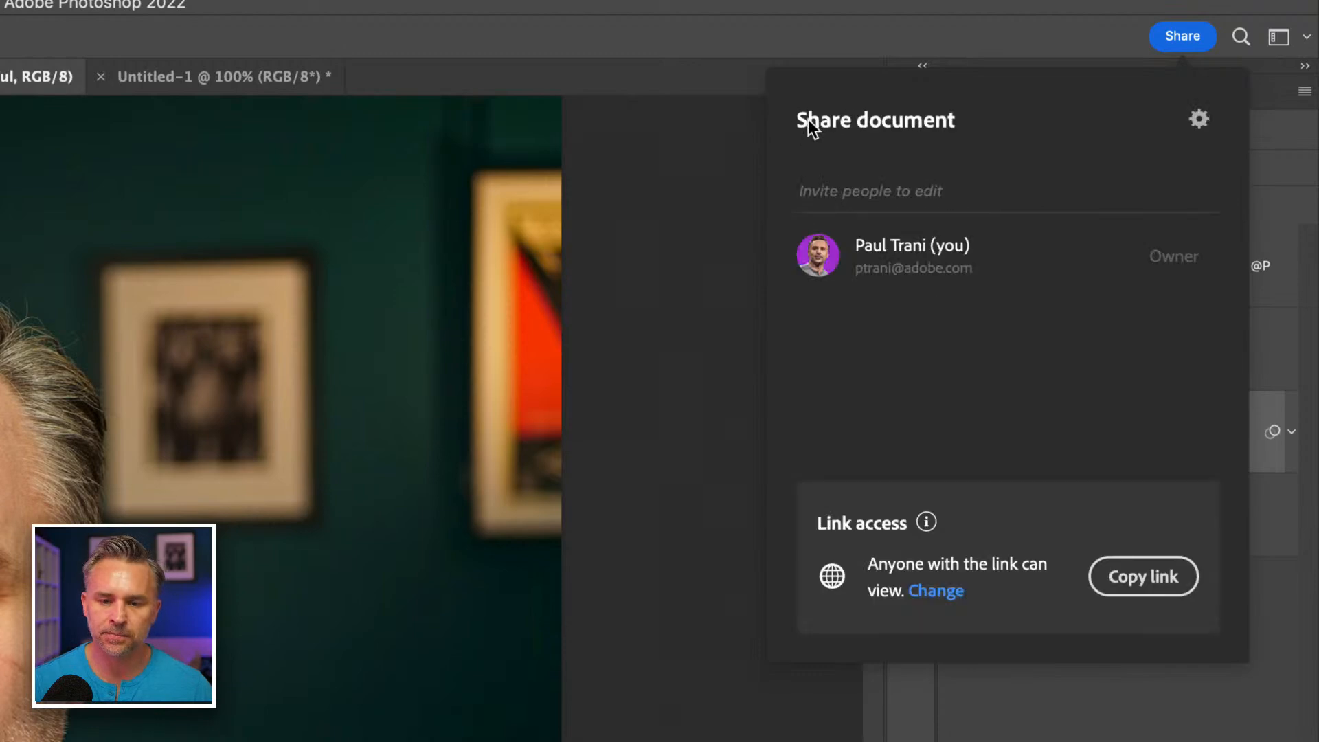
left_click(1151, 577)
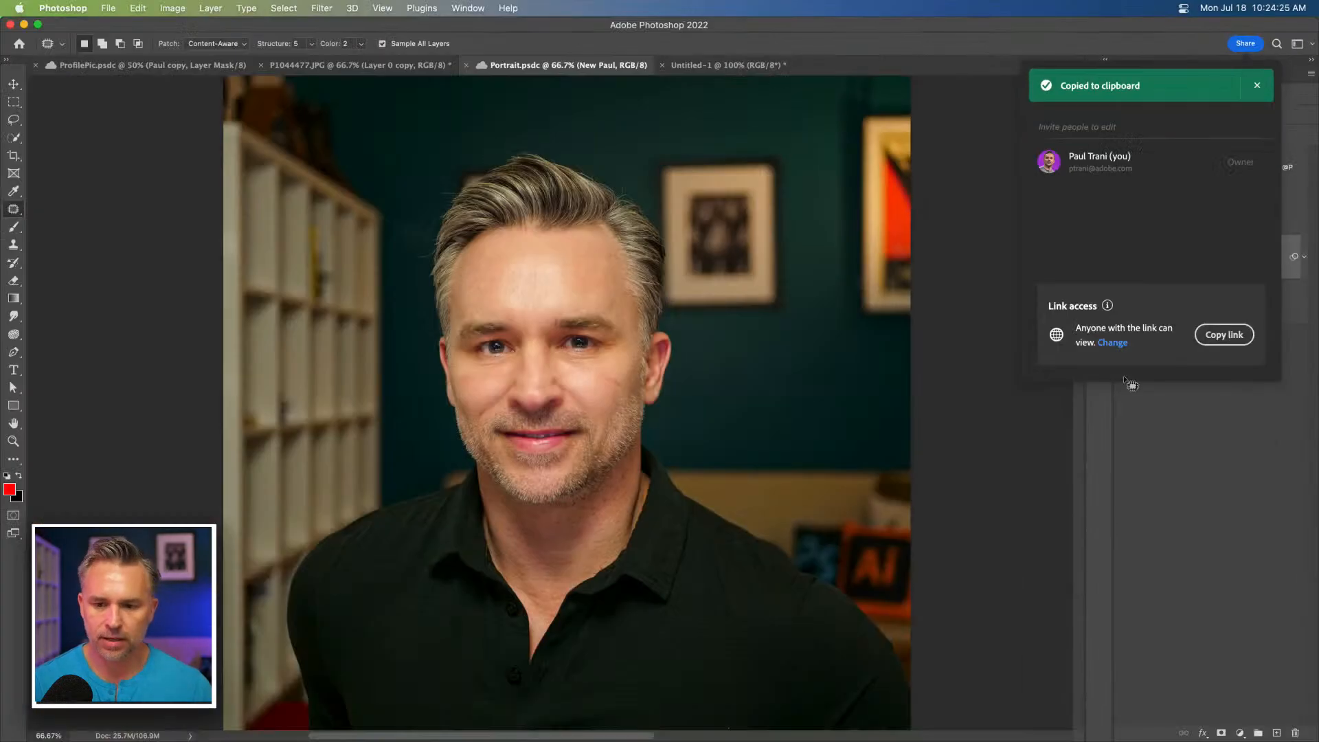
Switch to Chrome and open the copied share link in a new browser tab.
left_click(750, 724)
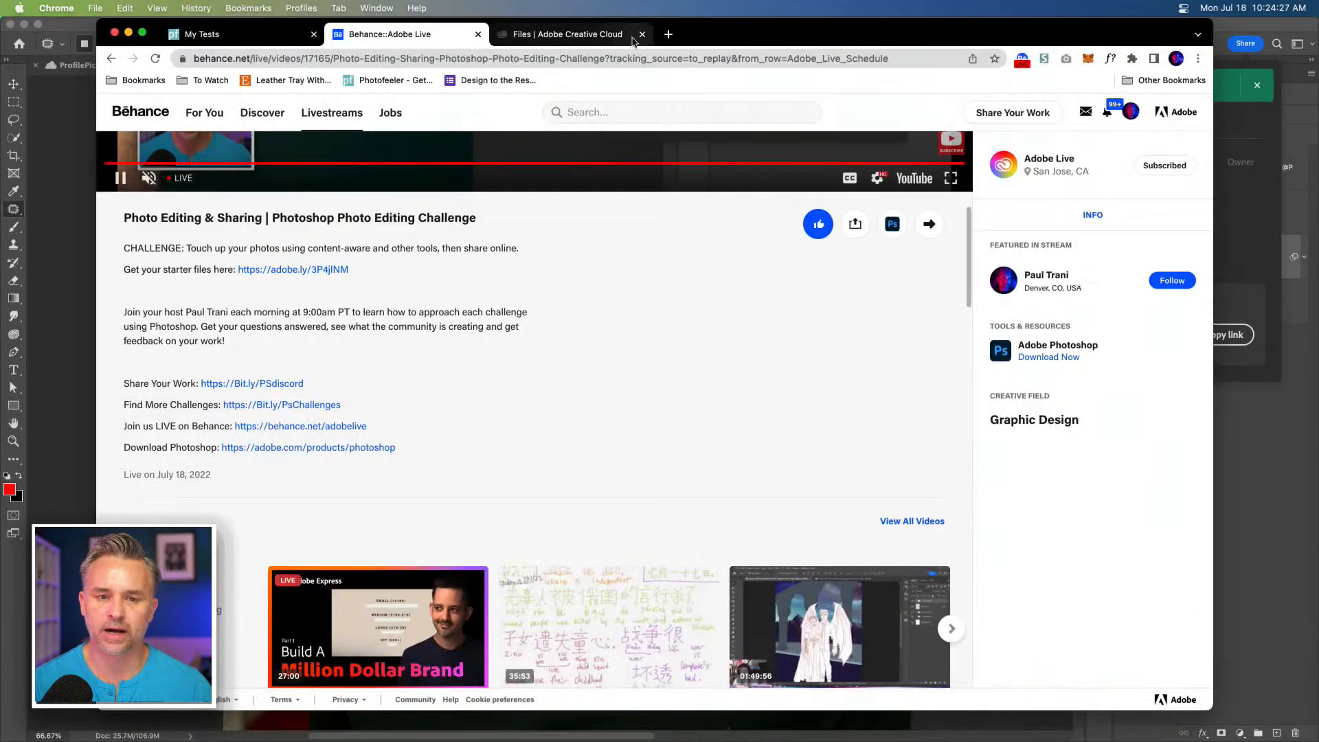
left_click(668, 34)
key("super+v")
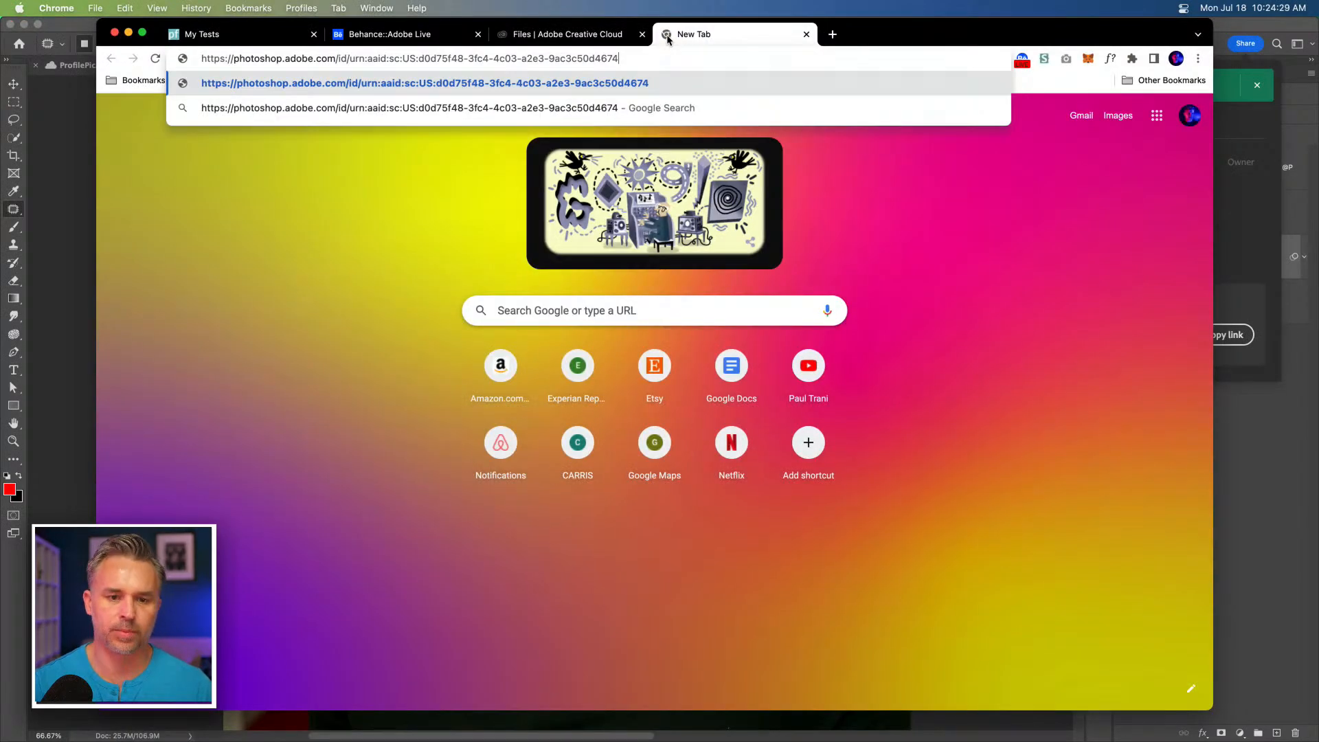
key("Return")
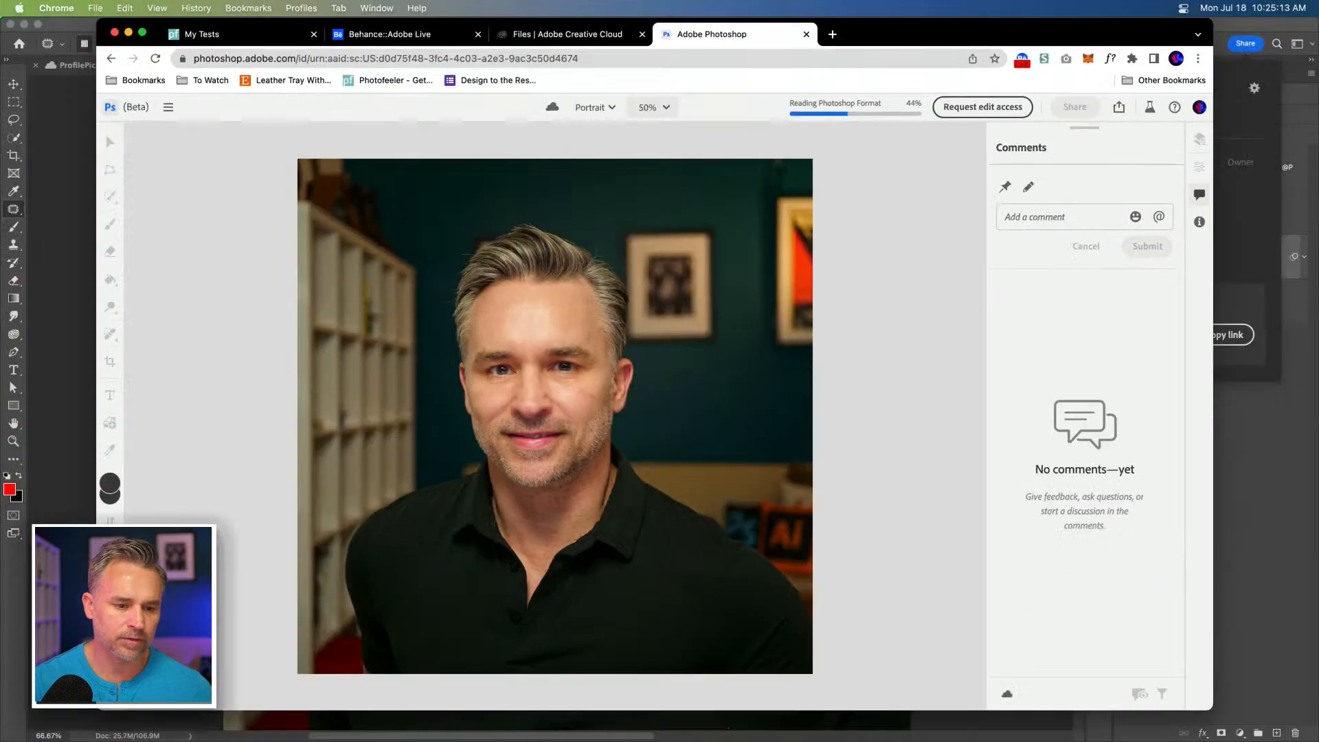
Pin a comment to the tip of the man's nose reading "This seems blurry." and submit it.
key("super+plus")
key("super+plus")
key("super+plus")
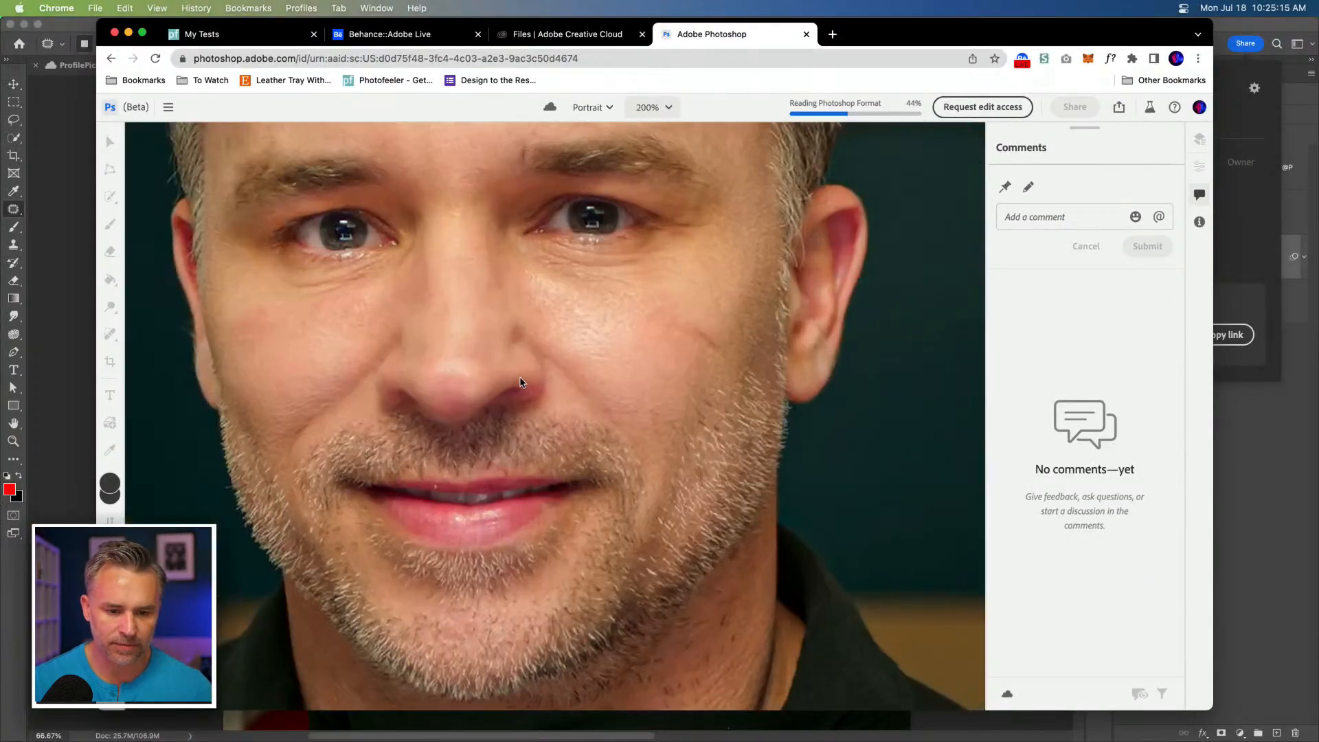
left_click(1004, 187)
left_click(452, 395)
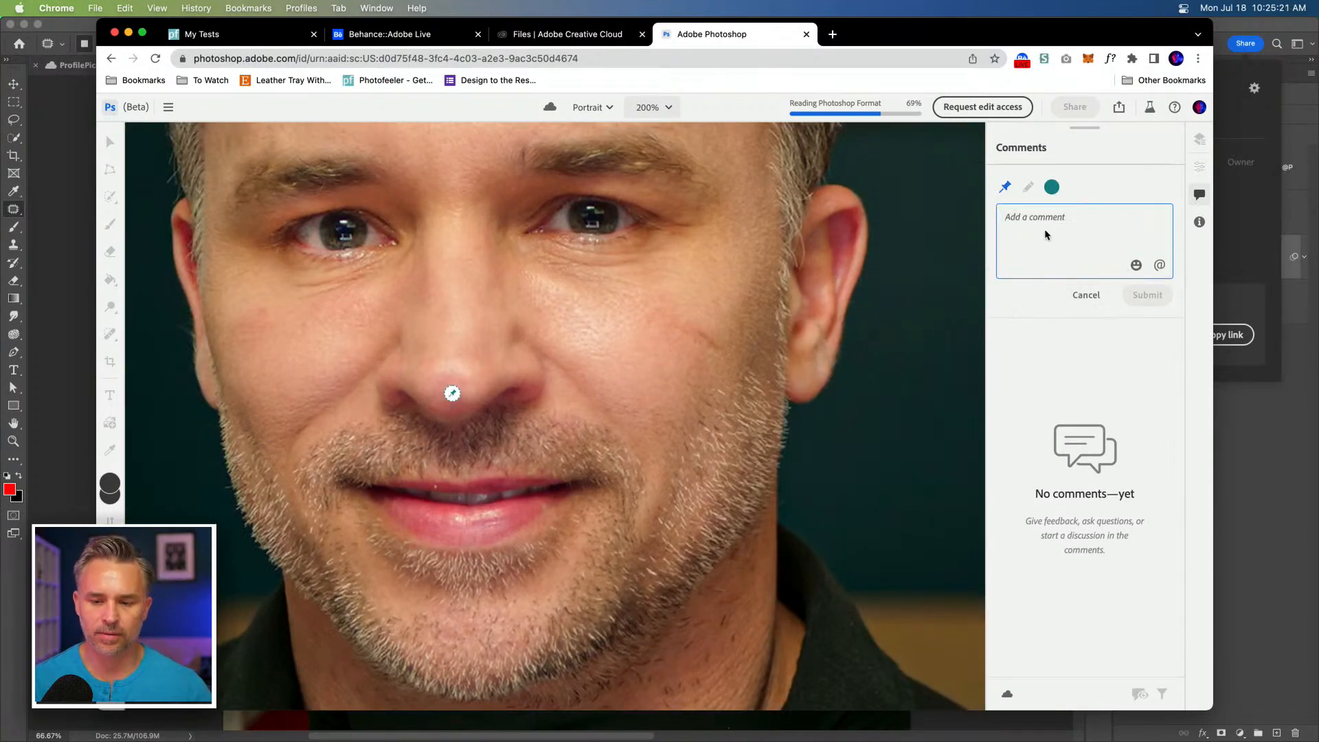
type("This seems blurry.")
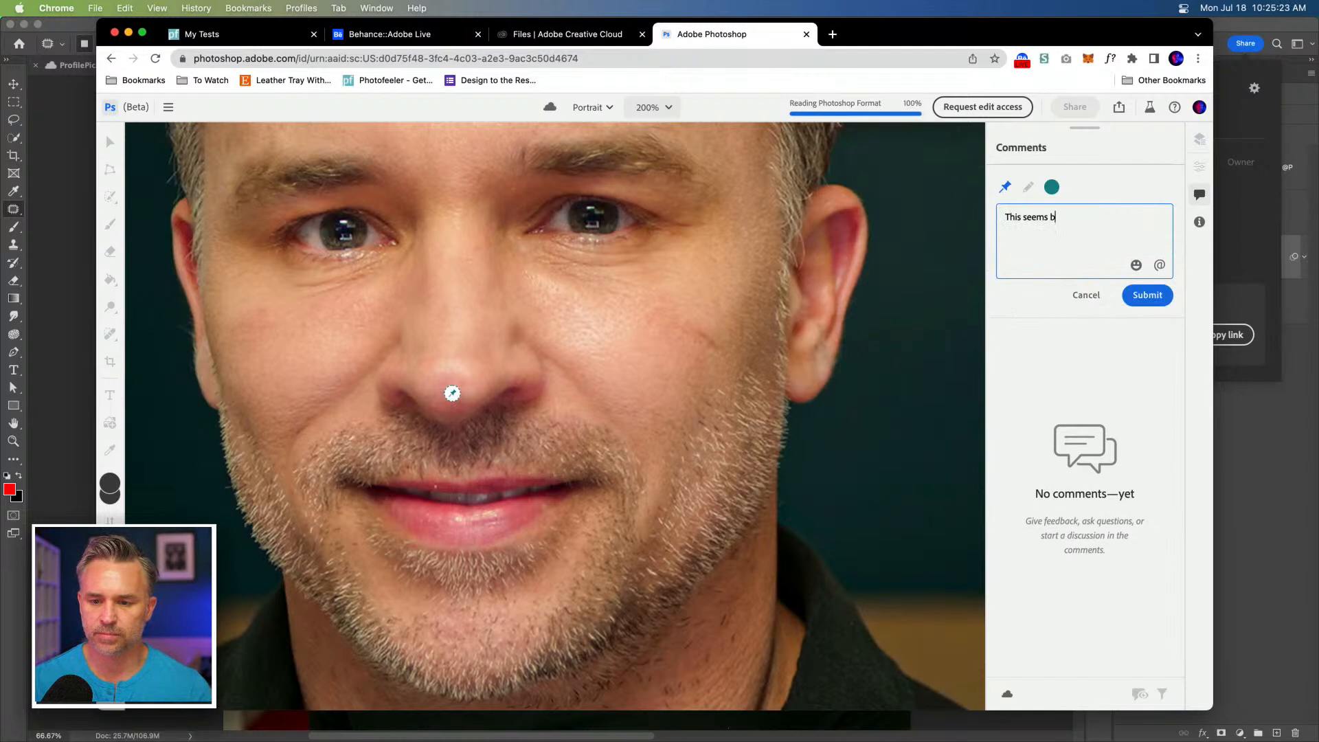
left_click(1140, 295)
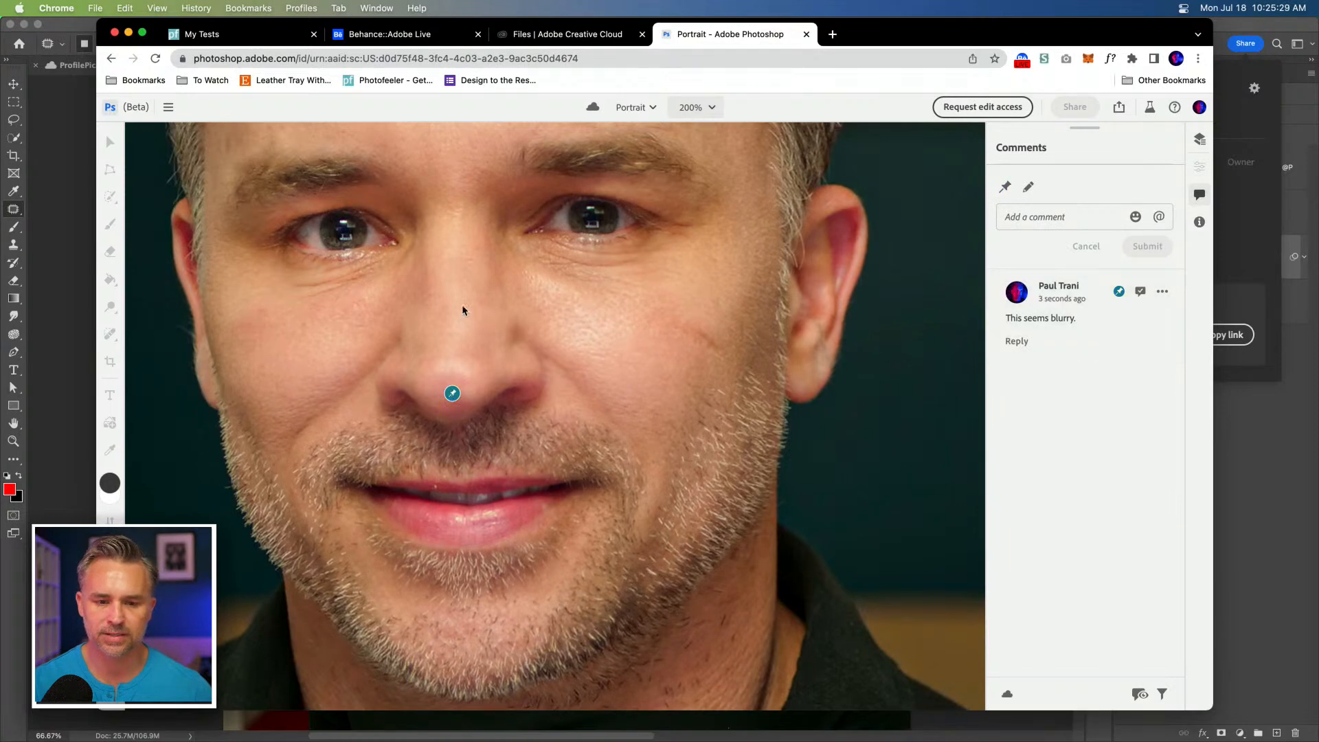
Review the viewers' comments together with their pins and drawn markup on the whole portrait.
key("super+0")
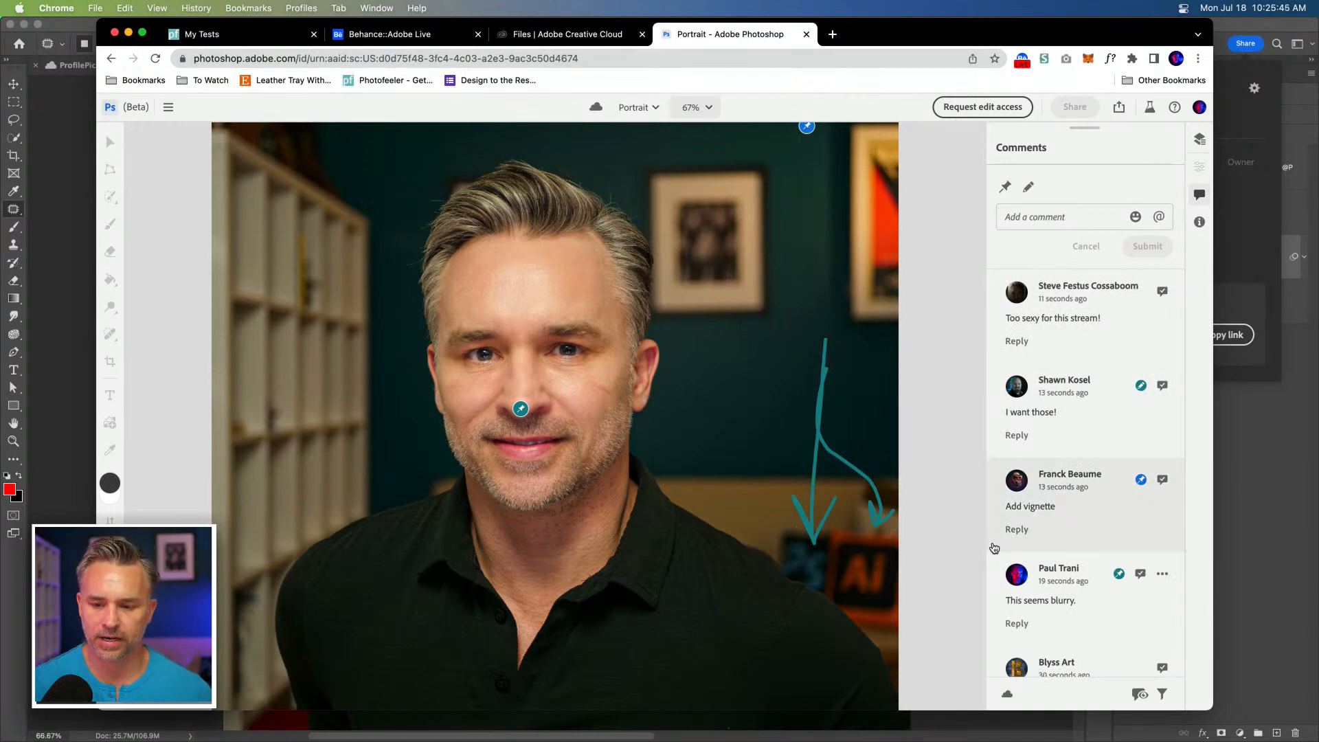
left_click(820, 440)
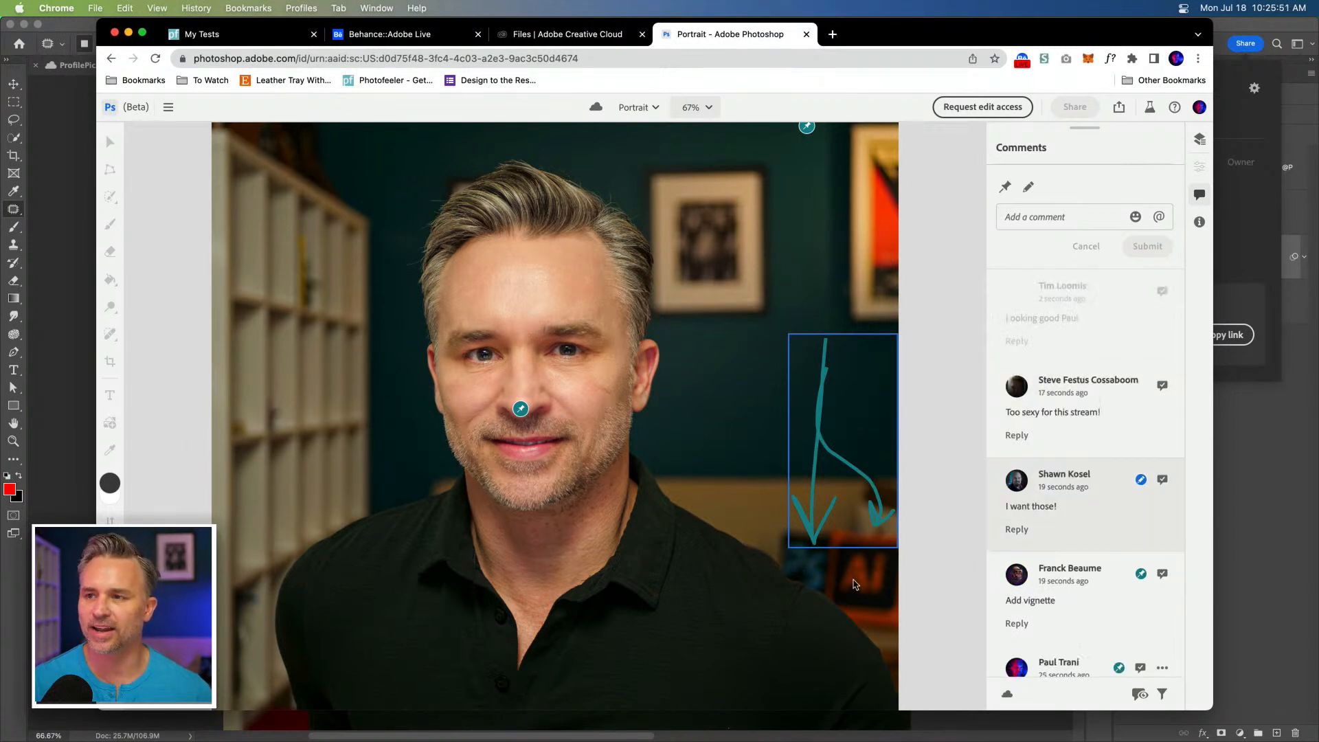
scroll(1050, 529, "down", 5)
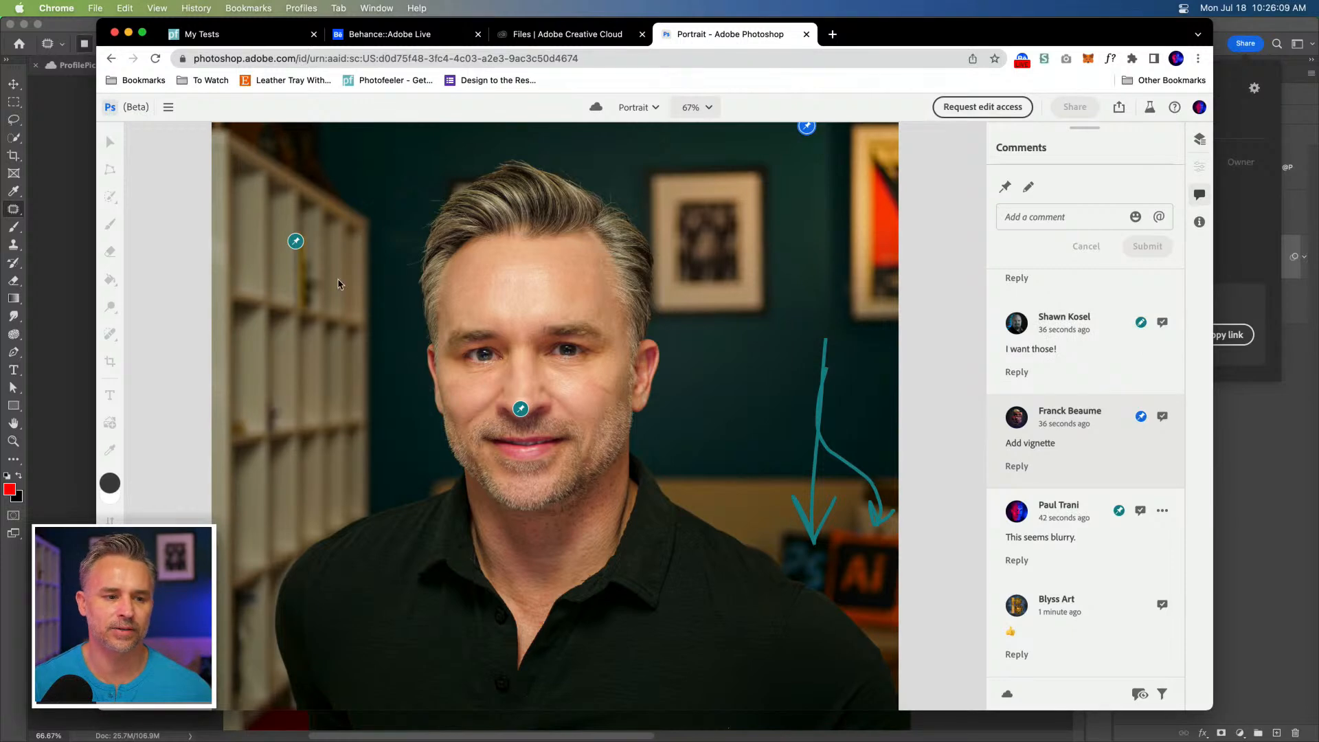
scroll(338, 284, "up", 9)
scroll(338, 284, "down", 8)
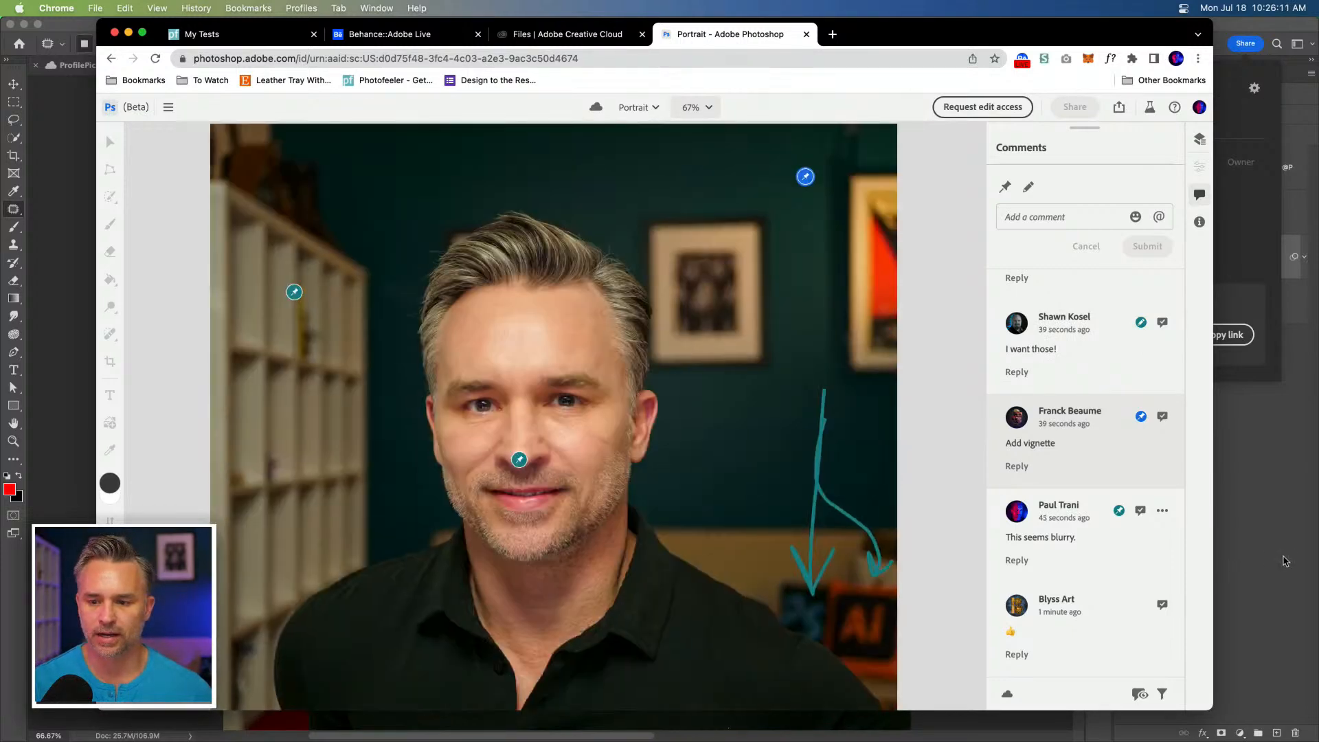
Return to Photoshop, expand the New Paul layer's smart filters and reopen its Camera Raw Filter for editing.
left_click(1285, 561)
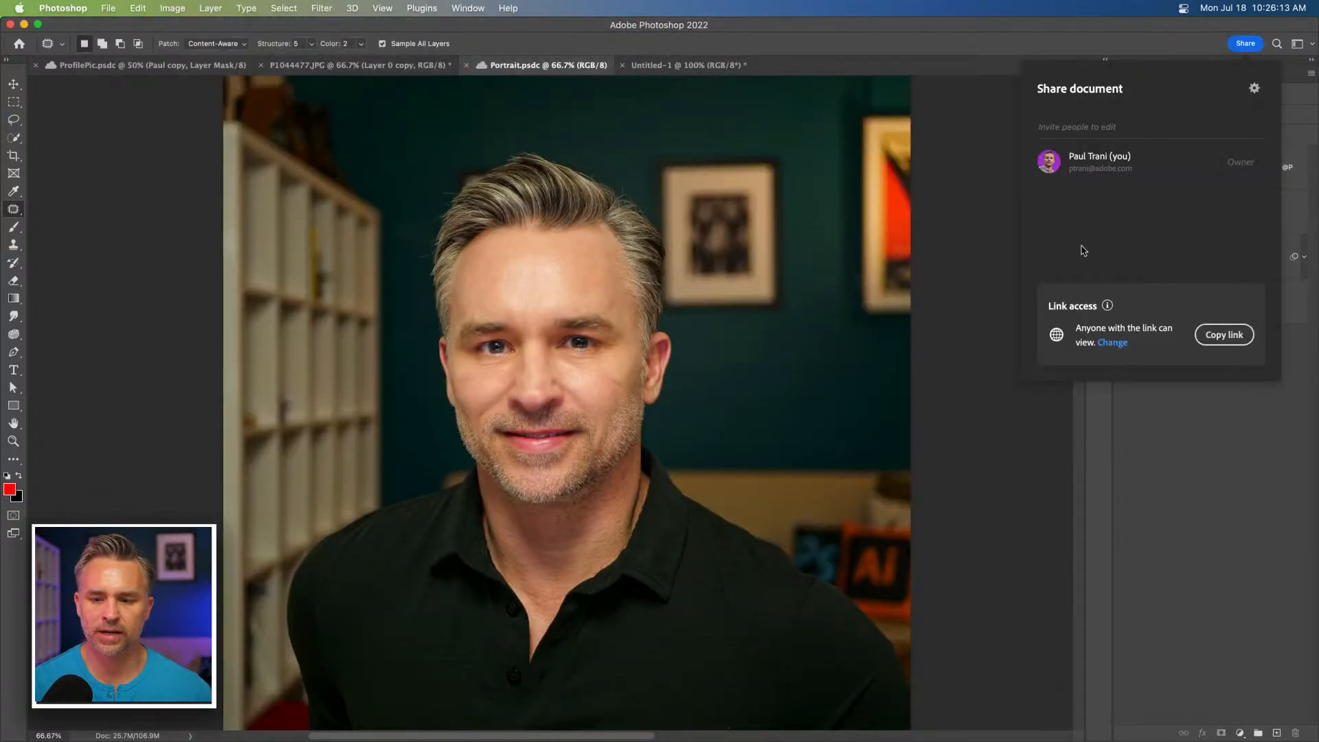
left_click(11, 87)
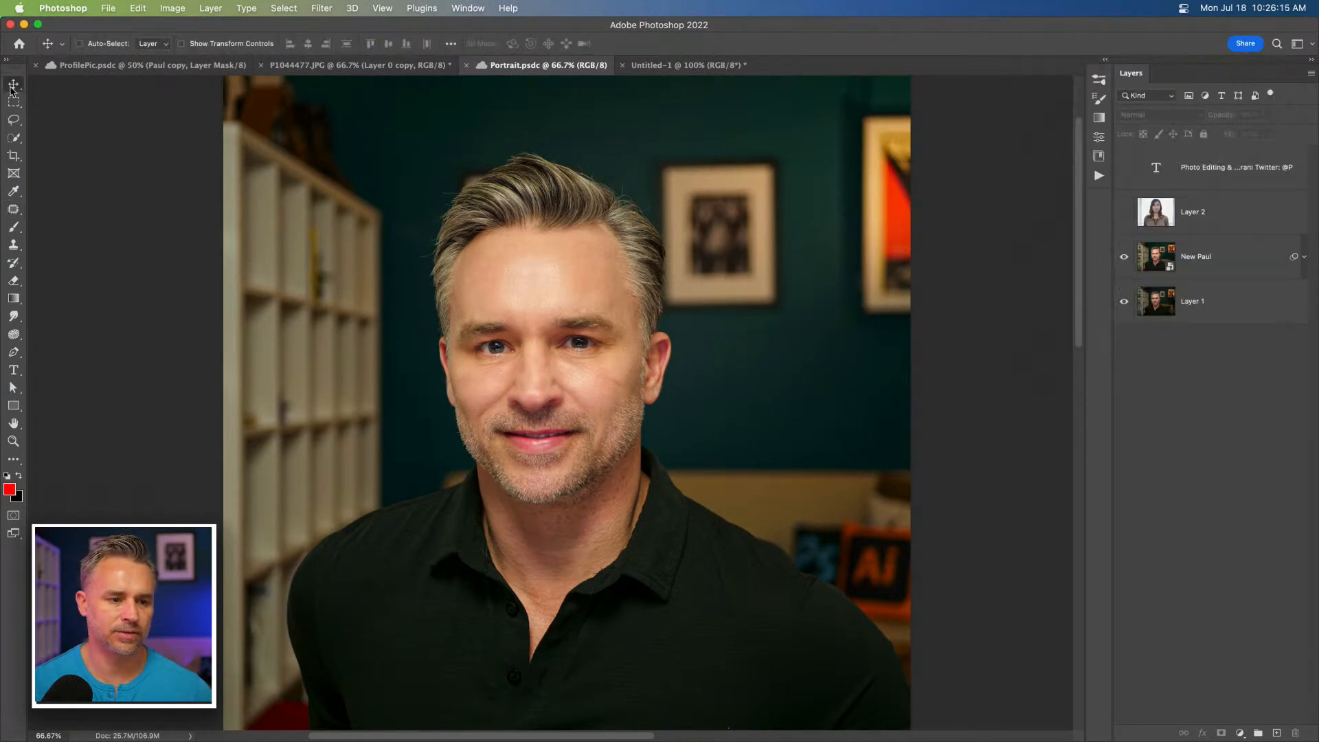
left_click(1202, 271)
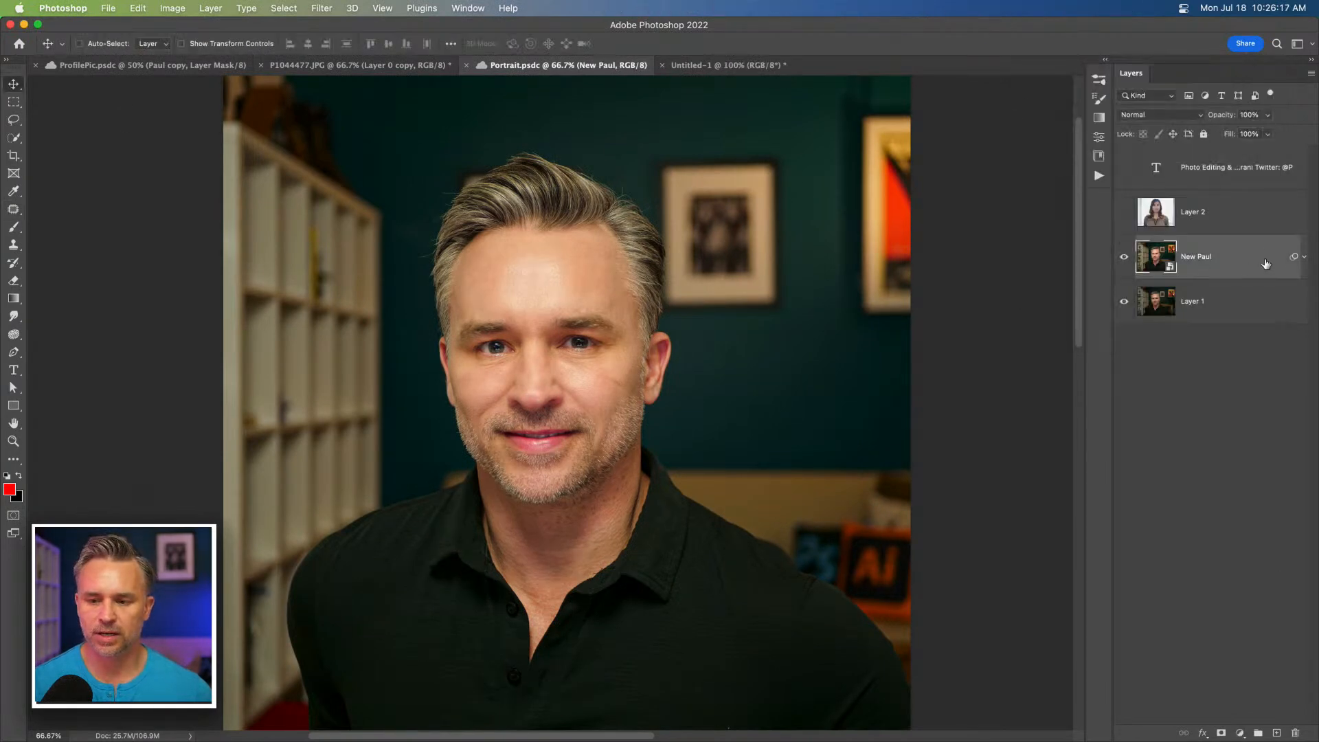
left_click(1304, 260)
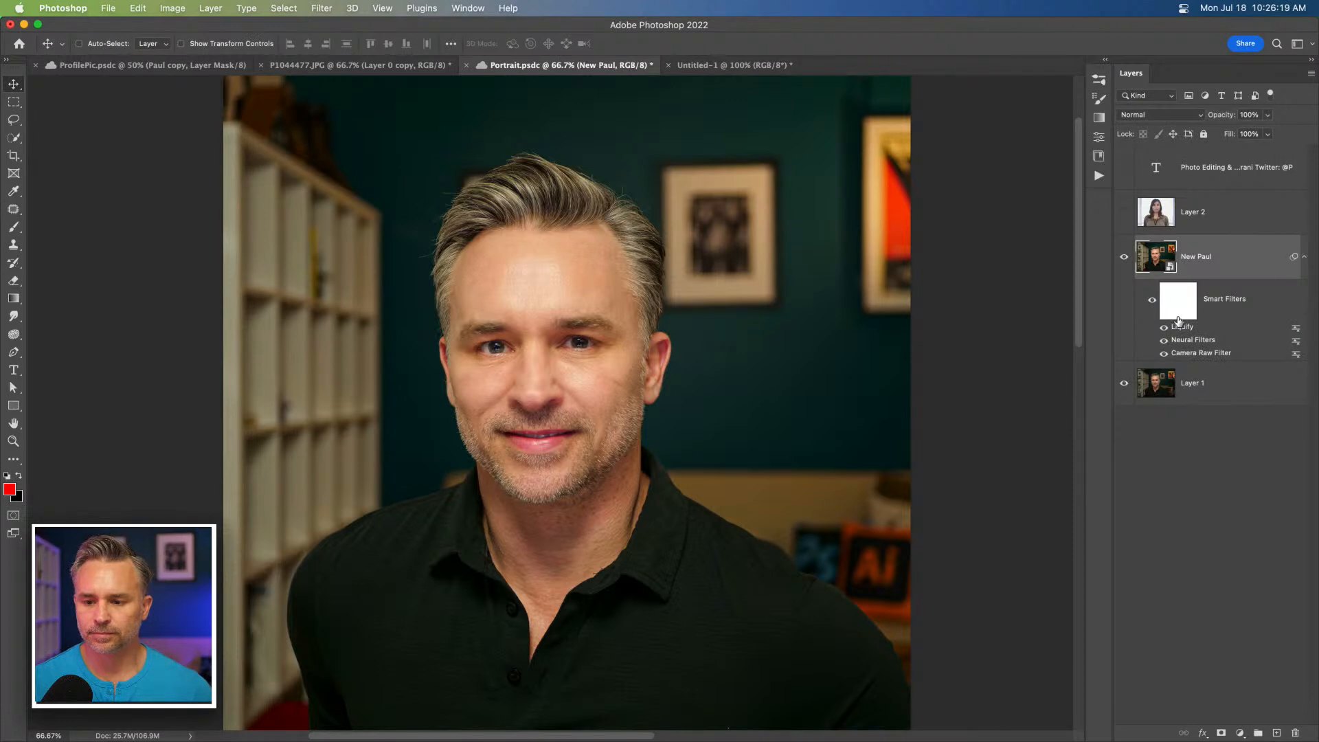
double_click(1185, 354)
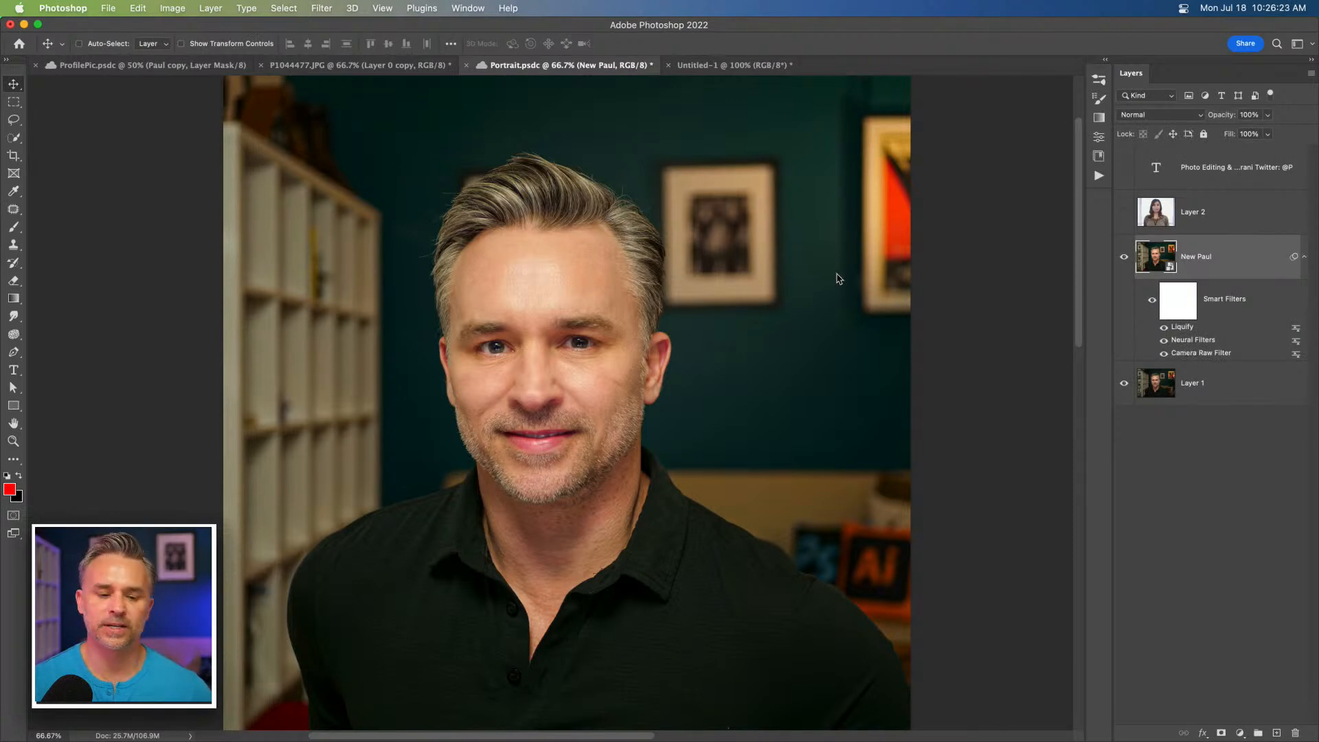